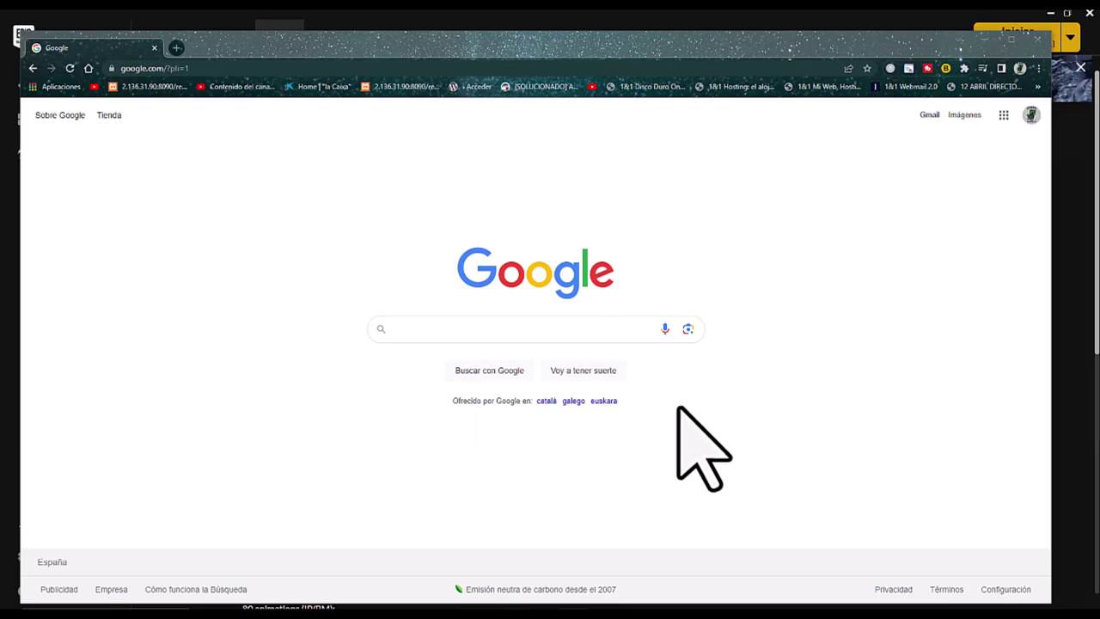
Focus the empty Google search box so recent searches like 'unreal engine' show
{"action": "right_click", "coordinate": [667, 430]}
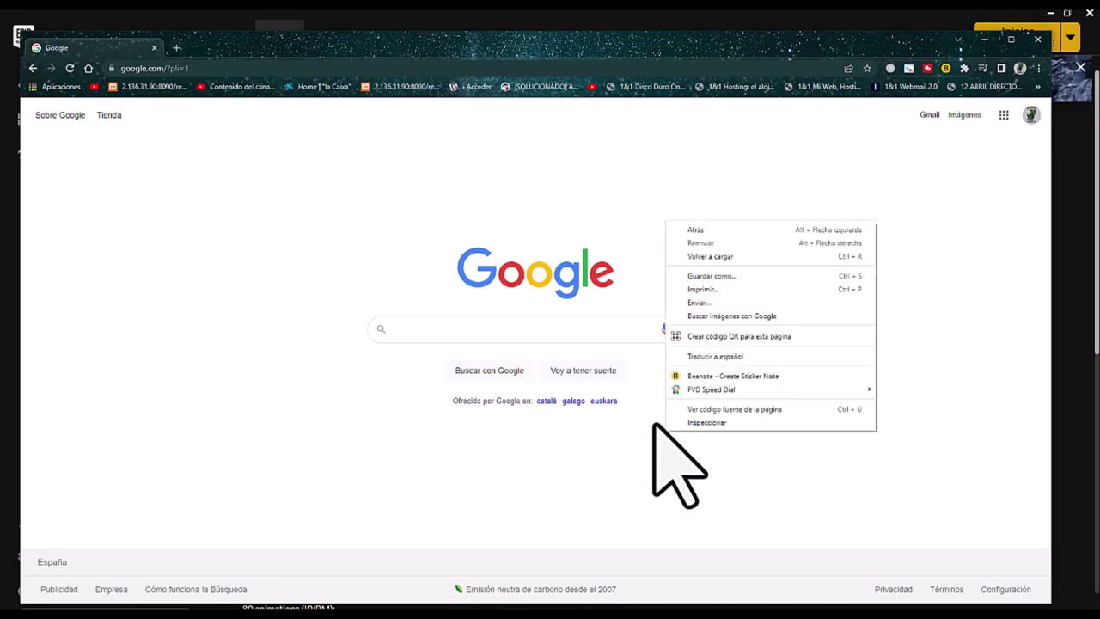
{"action": "left_click", "coordinate": [410, 329]}
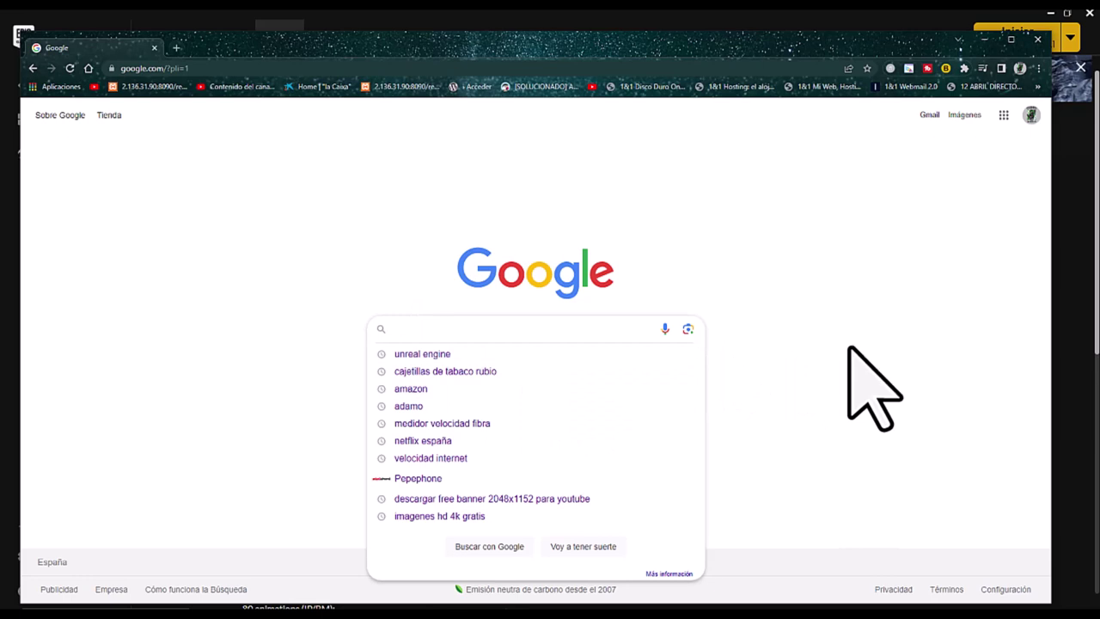
{"action": "left_click", "coordinate": [357, 159]}
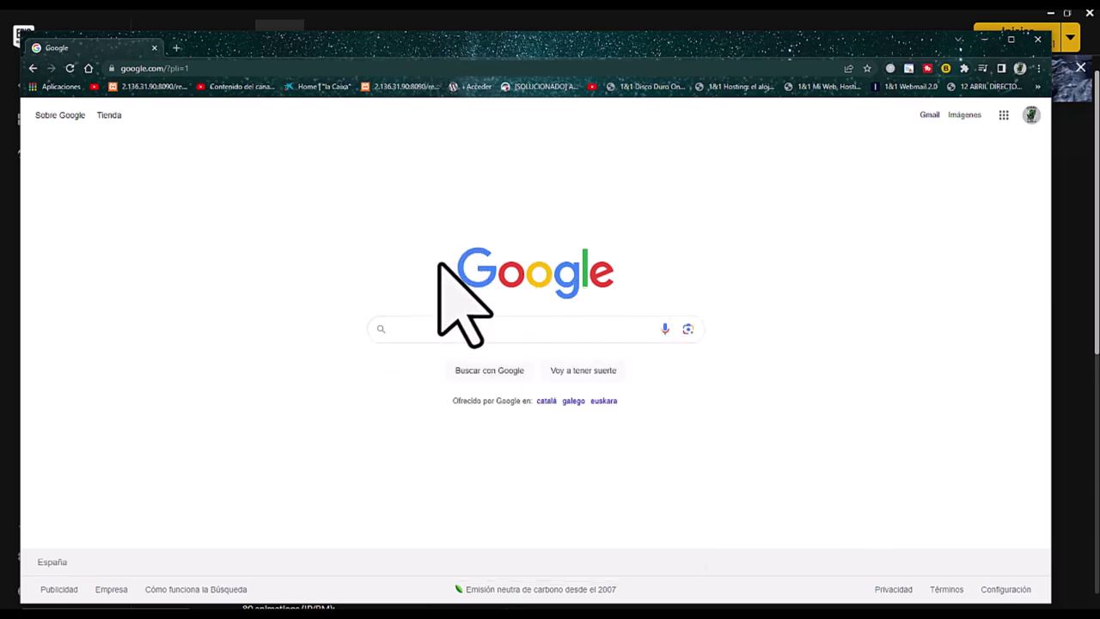
{"action": "left_click", "coordinate": [402, 332]}
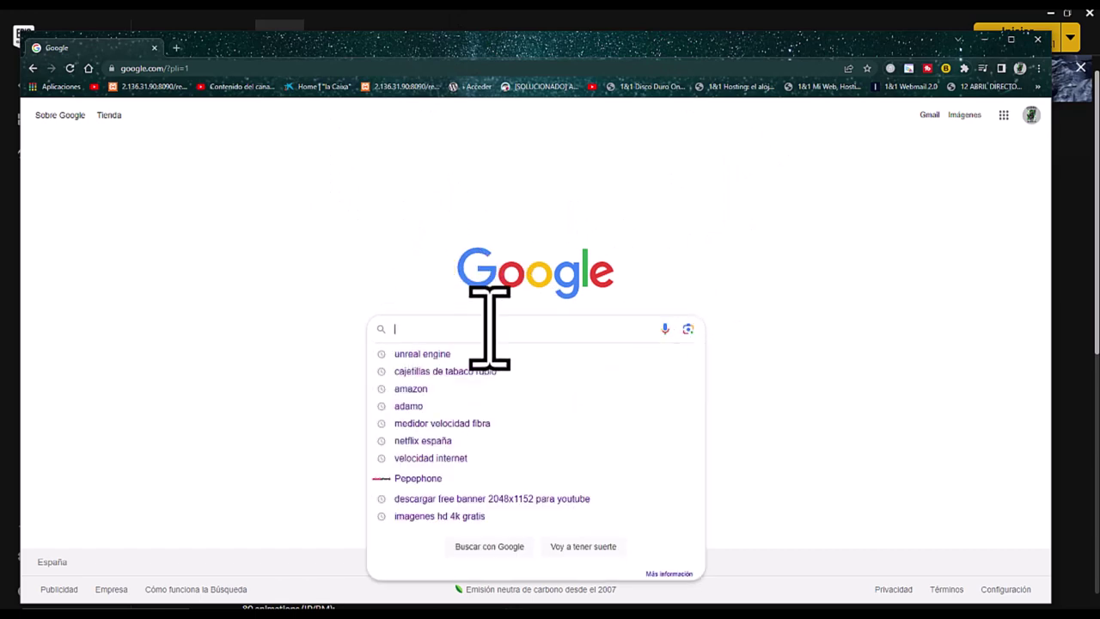
Search for 'unreal engine' and scroll down the Bing results toward unrealengine.com
{"action": "left_click", "coordinate": [402, 353]}
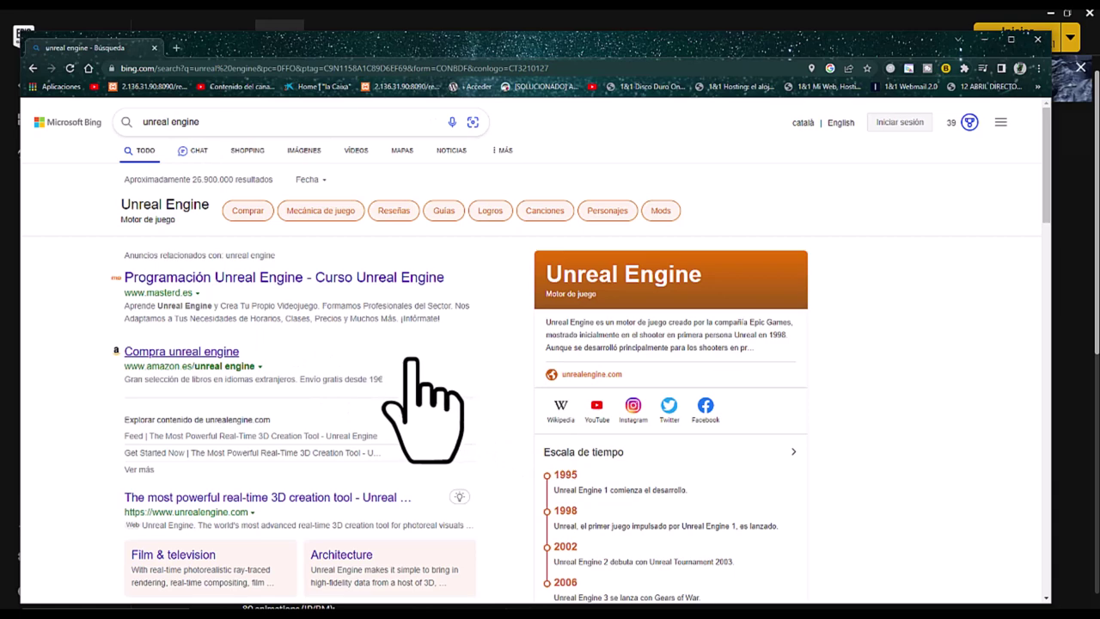
{"action": "scroll", "coordinate": [411, 361], "scroll_direction": "down", "scroll_amount": 1}
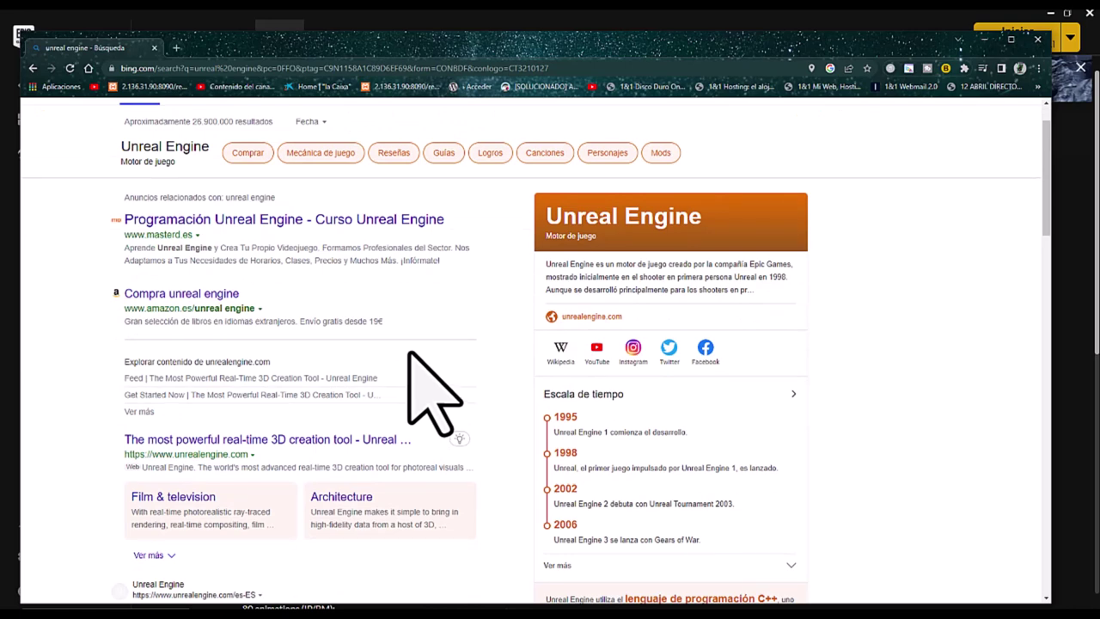
{"action": "scroll", "coordinate": [302, 330], "scroll_direction": "down", "scroll_amount": 1}
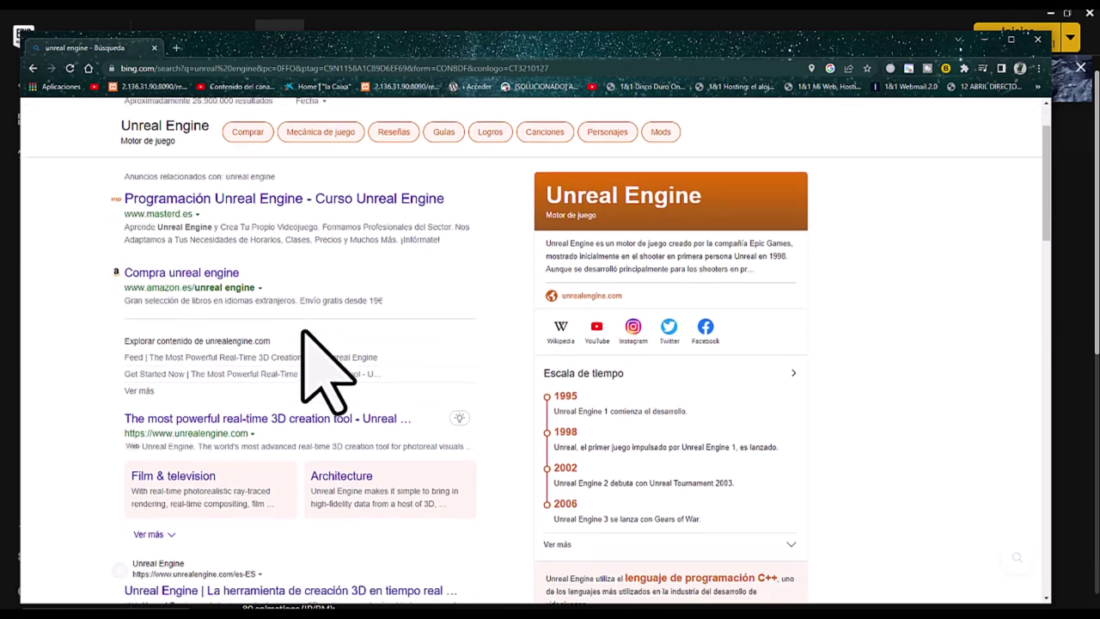
{"action": "scroll", "coordinate": [404, 344], "scroll_direction": "down", "scroll_amount": 2}
{"action": "scroll", "coordinate": [413, 338], "scroll_direction": "down", "scroll_amount": 2}
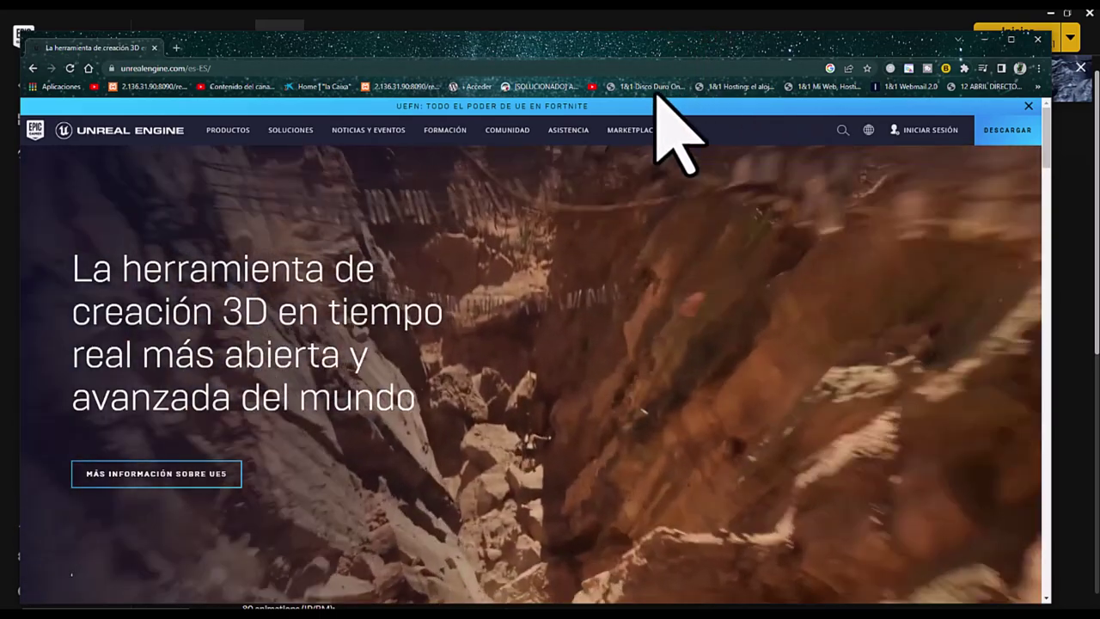
Go to the Epic Games sign-in page through Iniciar sesión in the site's top bar
{"action": "mouse_move", "coordinate": [631, 130]}
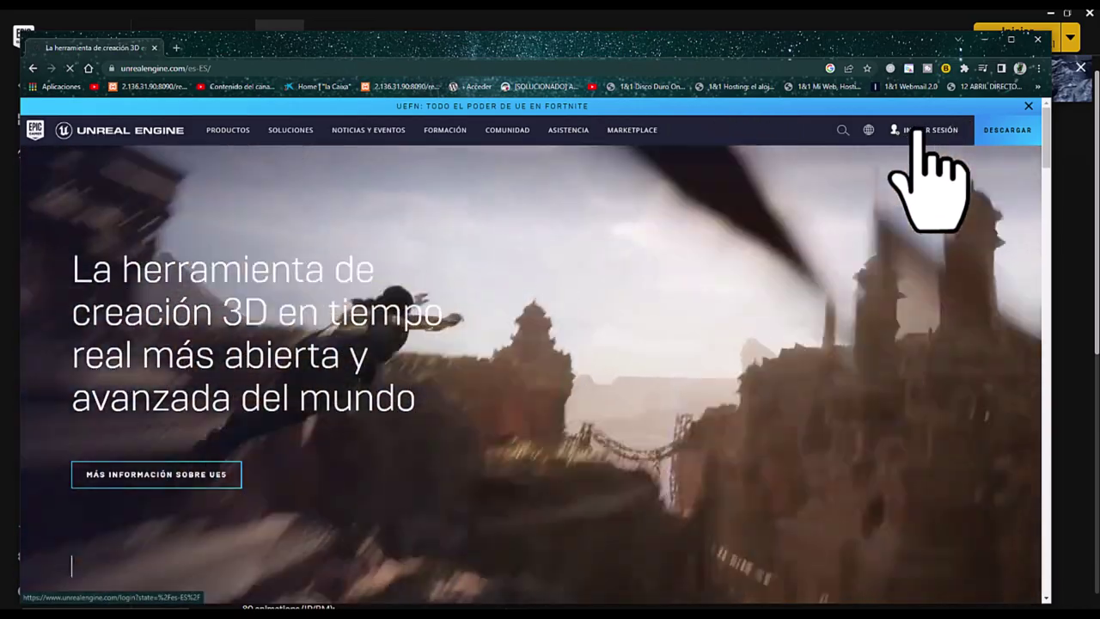
{"action": "left_click", "coordinate": [920, 130]}
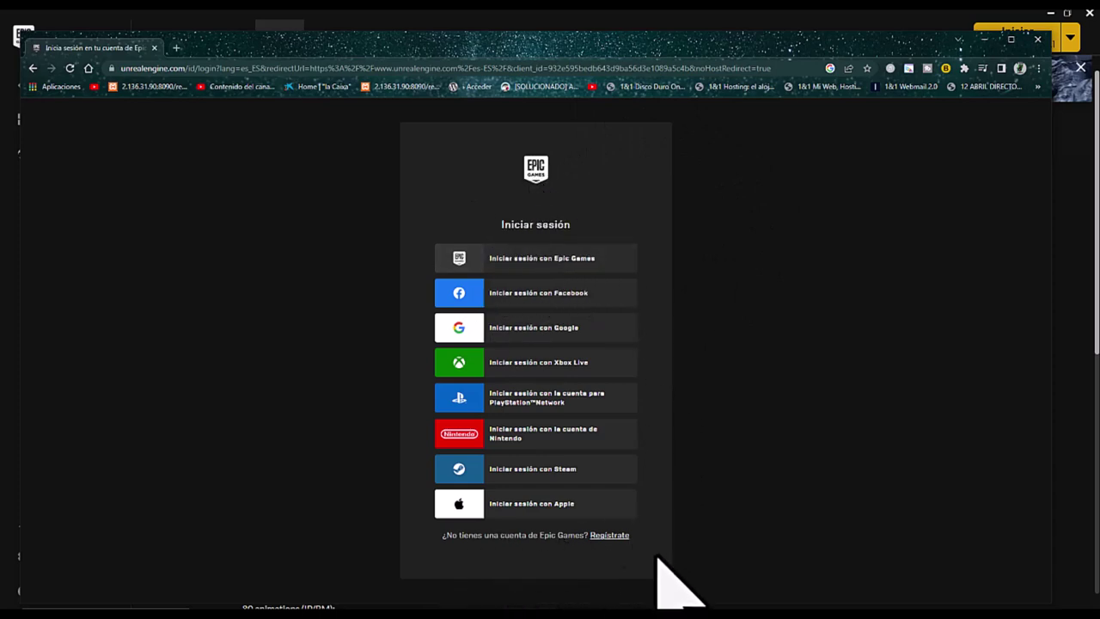
Look at the Regístrate account options, then return to the Spanish home page
{"action": "left_click", "coordinate": [611, 536]}
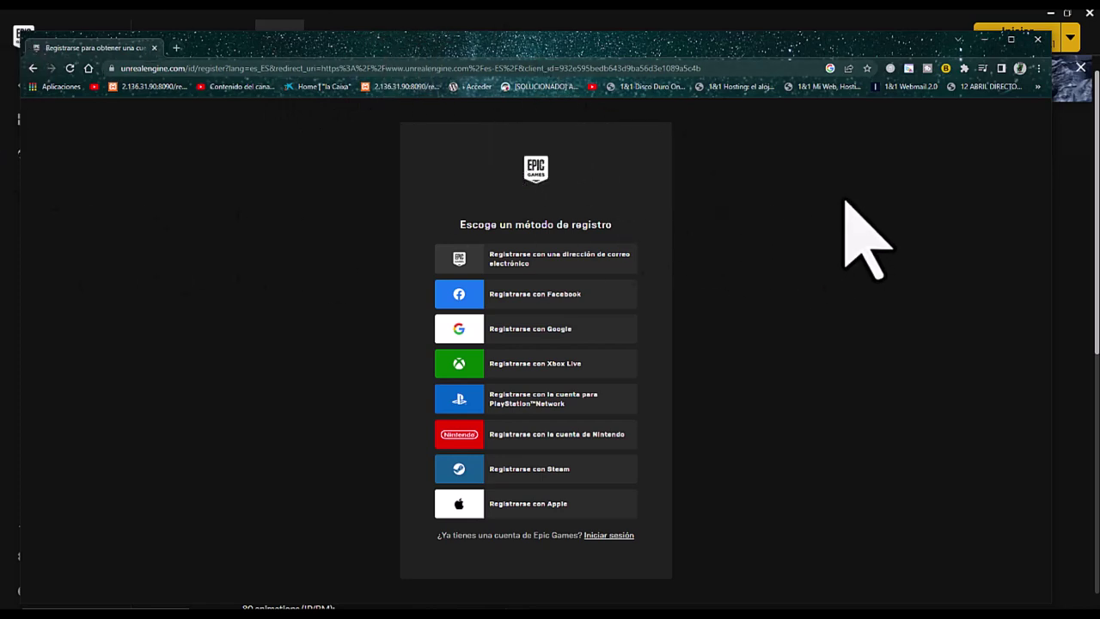
{"action": "left_click", "coordinate": [32, 68]}
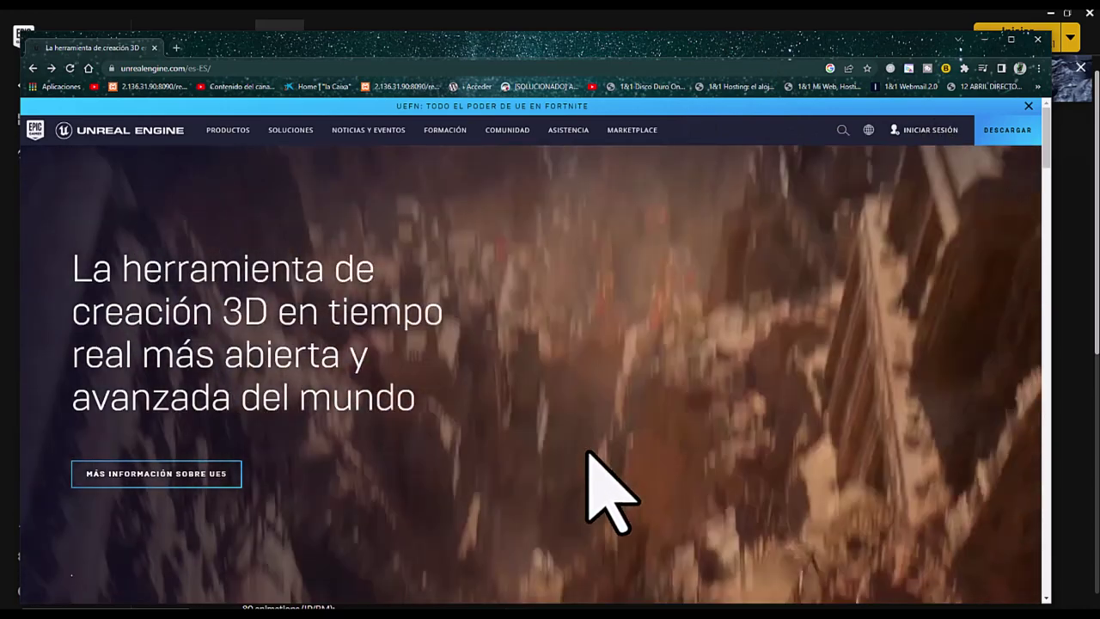
Scroll past the videos and news to the Descarga gratuita section with 'Empieza gratis'
{"action": "scroll", "coordinate": [607, 491], "scroll_direction": "down", "scroll_amount": 5}
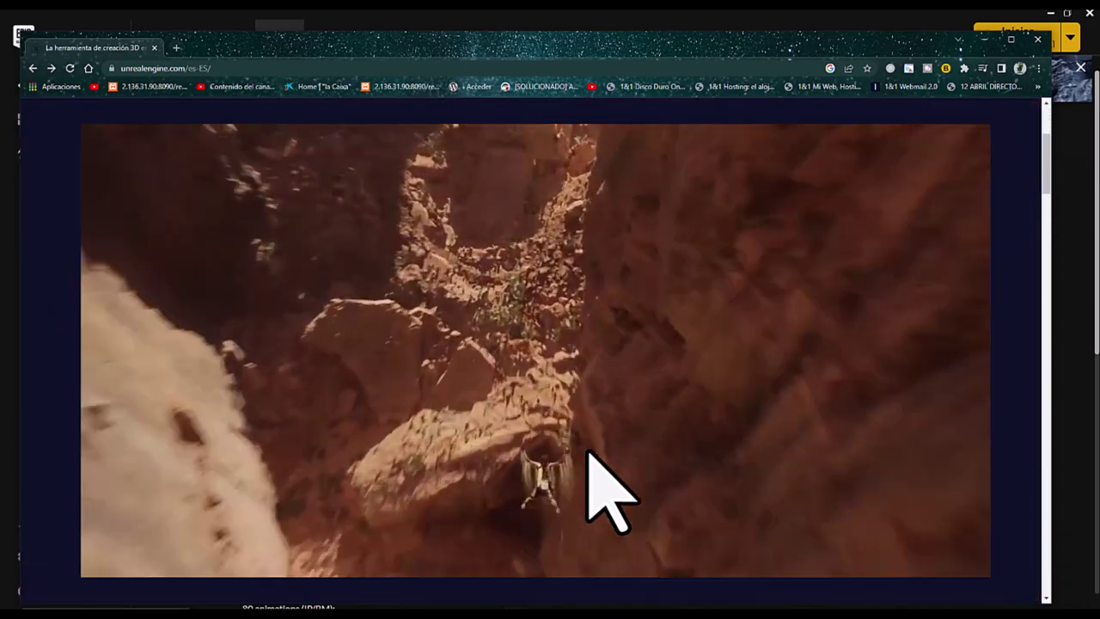
{"action": "scroll", "coordinate": [607, 492], "scroll_direction": "down", "scroll_amount": 3}
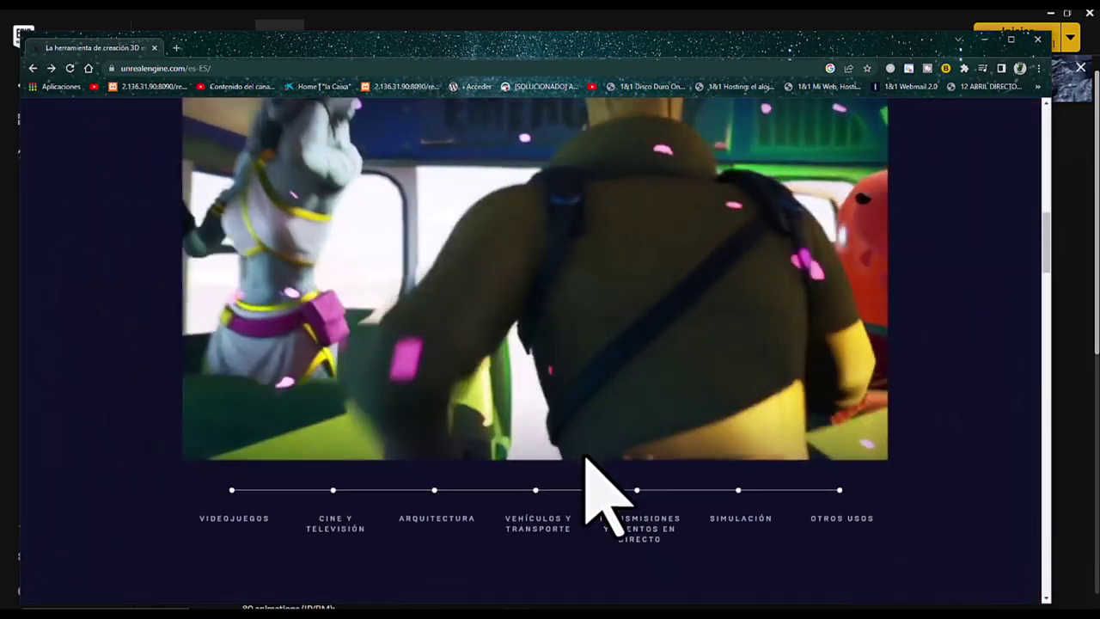
{"action": "scroll", "coordinate": [608, 492], "scroll_direction": "down", "scroll_amount": 2}
{"action": "scroll", "coordinate": [607, 491], "scroll_direction": "down", "scroll_amount": 2}
{"action": "scroll", "coordinate": [608, 494], "scroll_direction": "down", "scroll_amount": 3}
{"action": "scroll", "coordinate": [584, 456], "scroll_direction": "down", "scroll_amount": 1}
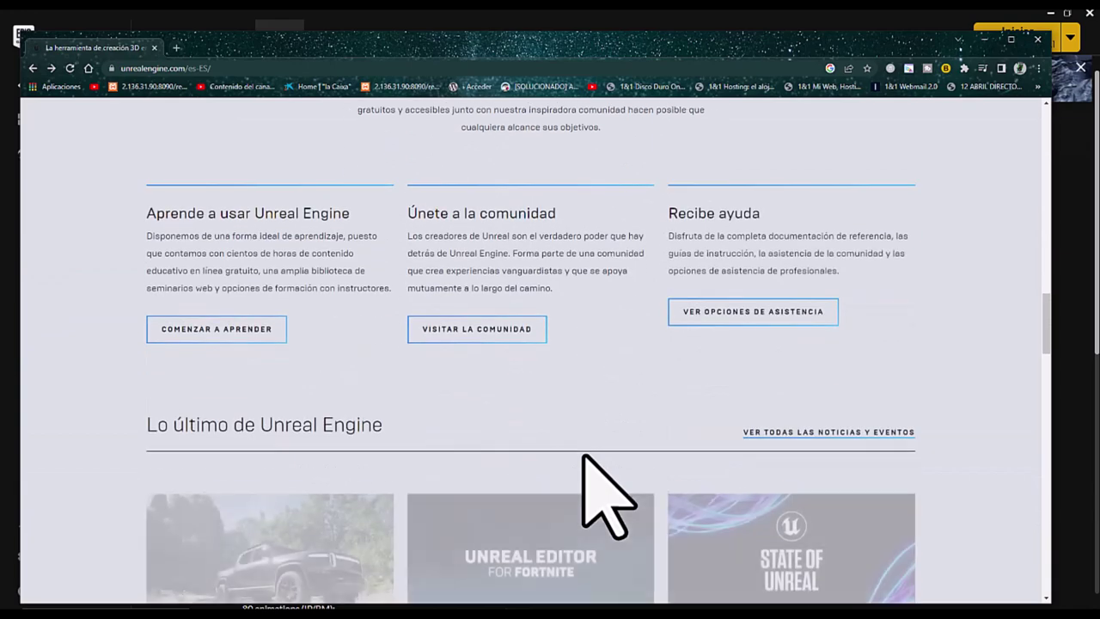
{"action": "scroll", "coordinate": [584, 456], "scroll_direction": "down", "scroll_amount": 1}
{"action": "scroll", "coordinate": [584, 456], "scroll_direction": "down", "scroll_amount": 1}
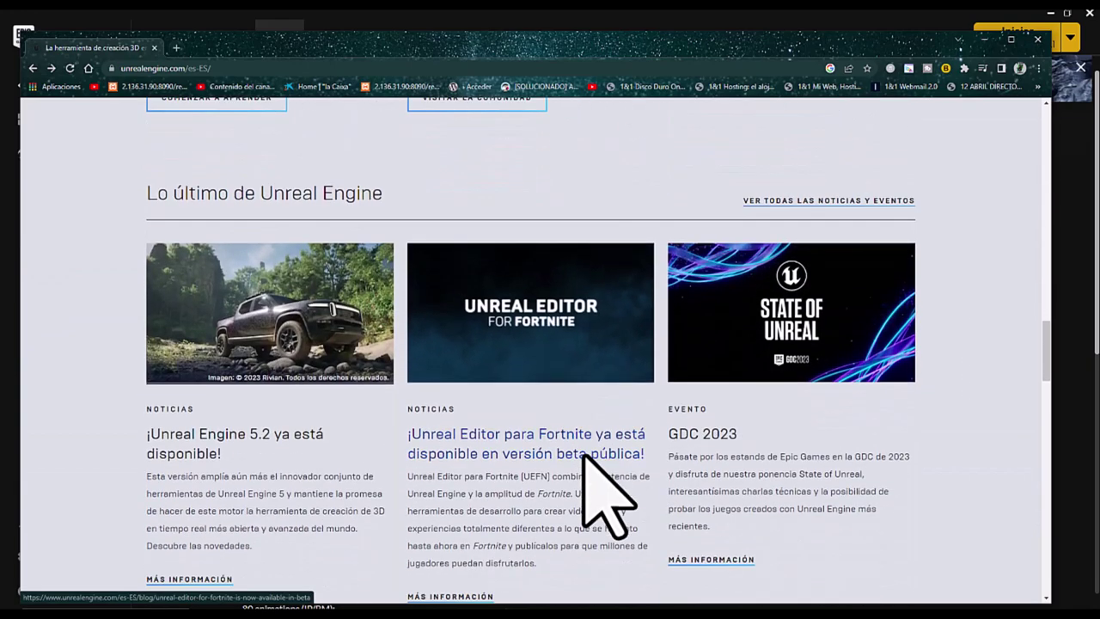
{"action": "scroll", "coordinate": [584, 457], "scroll_direction": "down", "scroll_amount": 1}
{"action": "scroll", "coordinate": [584, 460], "scroll_direction": "down", "scroll_amount": 1}
{"action": "scroll", "coordinate": [584, 460], "scroll_direction": "down", "scroll_amount": 1}
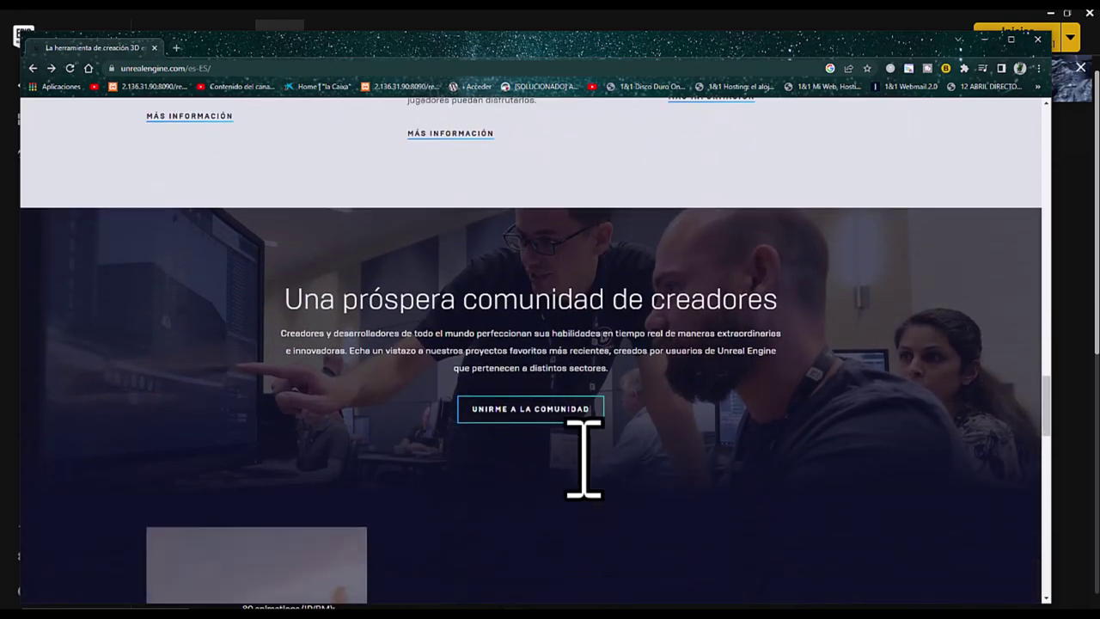
{"action": "scroll", "coordinate": [584, 460], "scroll_direction": "down", "scroll_amount": 1}
{"action": "scroll", "coordinate": [585, 458], "scroll_direction": "down", "scroll_amount": 1}
{"action": "scroll", "coordinate": [585, 458], "scroll_direction": "down", "scroll_amount": 1}
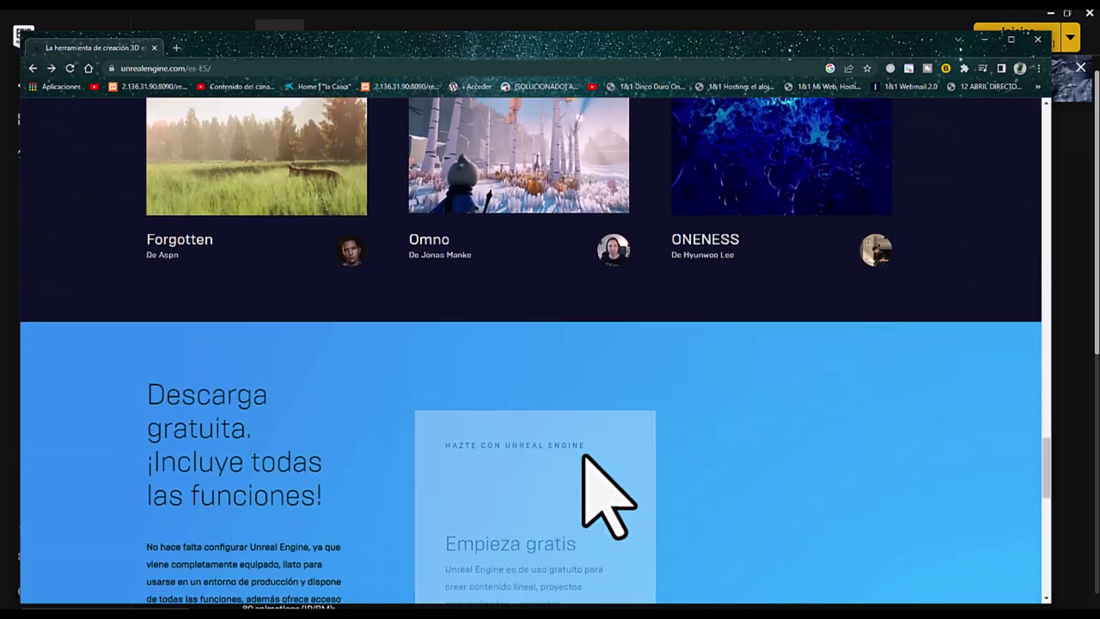
{"action": "scroll", "coordinate": [585, 455], "scroll_direction": "down", "scroll_amount": 1}
{"action": "scroll", "coordinate": [584, 458], "scroll_direction": "down", "scroll_amount": 1}
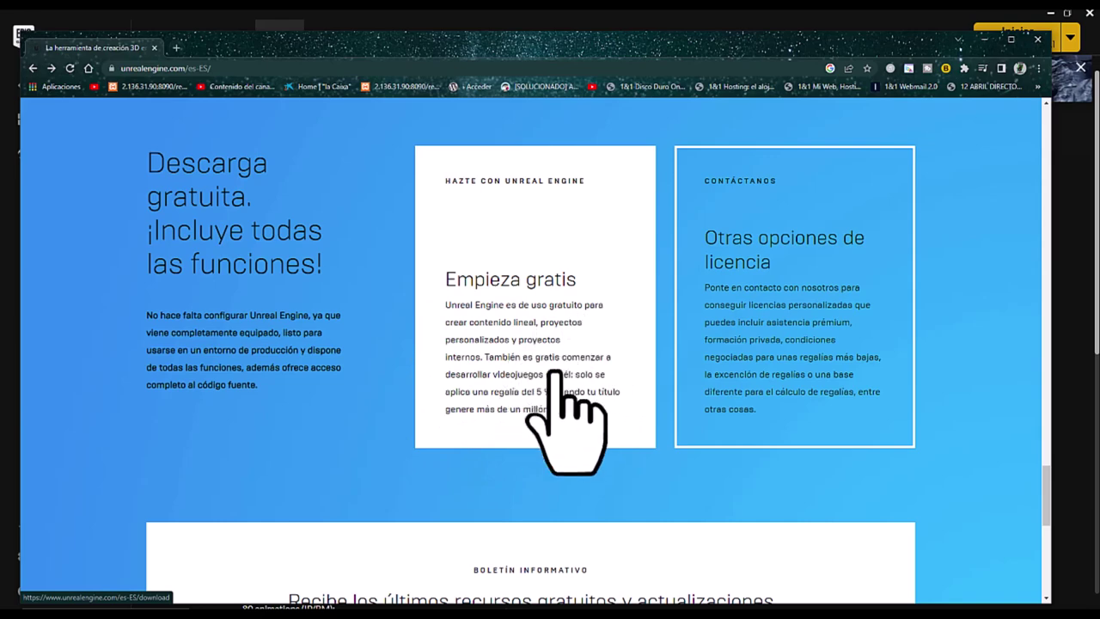
{"action": "scroll", "coordinate": [524, 372], "scroll_direction": "down", "scroll_amount": 3}
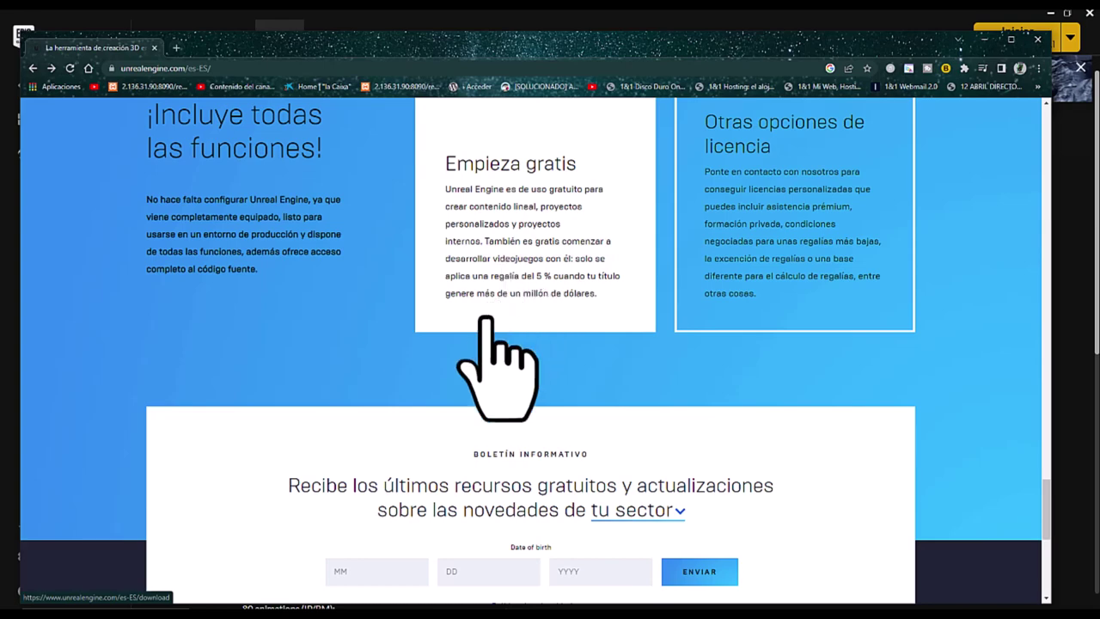
{"action": "scroll", "coordinate": [490, 335], "scroll_direction": "up", "scroll_amount": 3}
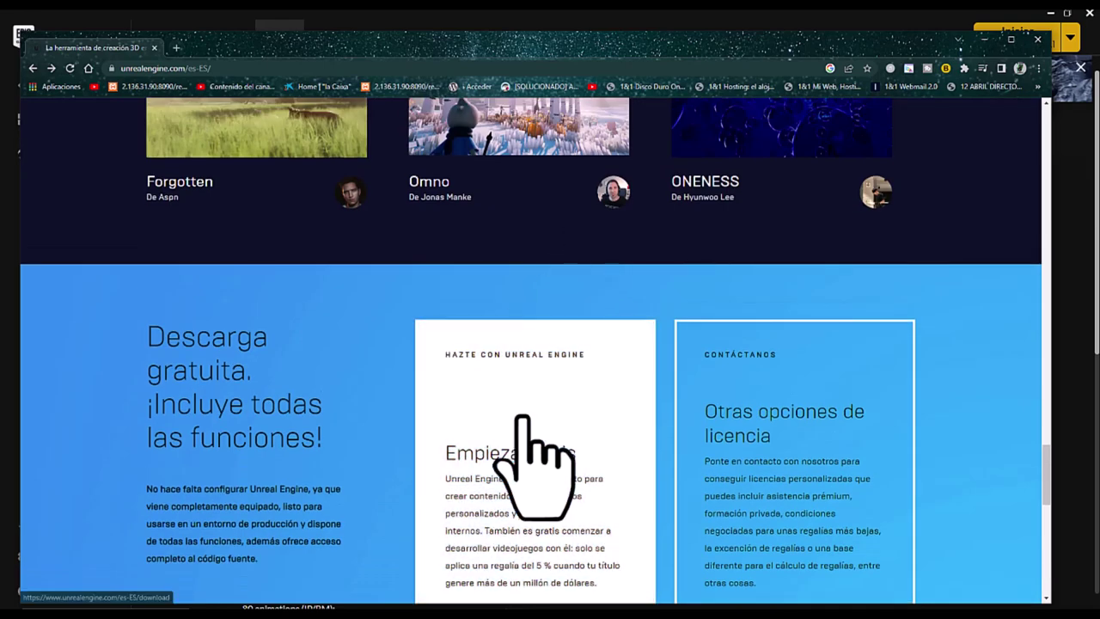
{"action": "scroll", "coordinate": [523, 422], "scroll_direction": "down", "scroll_amount": 2}
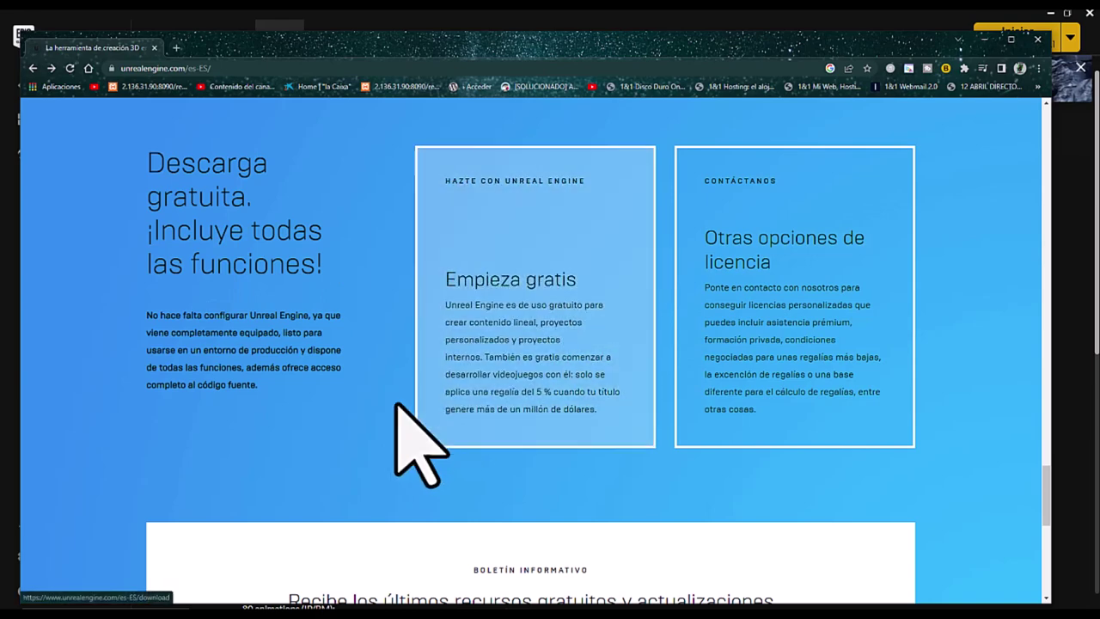
{"action": "scroll", "coordinate": [362, 404], "scroll_direction": "down", "scroll_amount": 5}
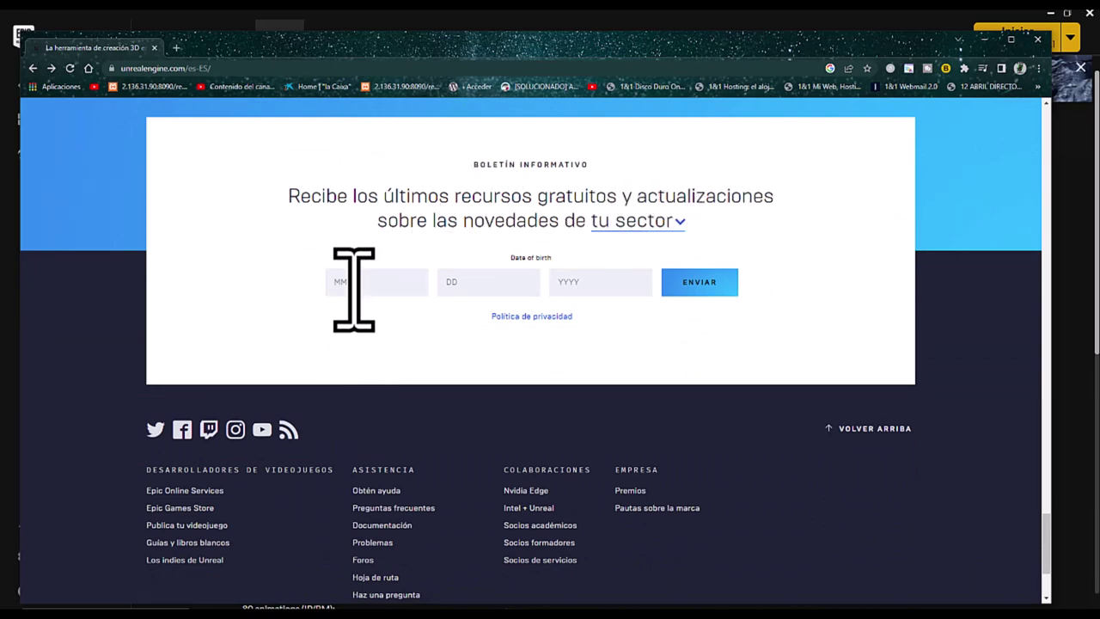
{"action": "scroll", "coordinate": [365, 314], "scroll_direction": "down", "scroll_amount": 2}
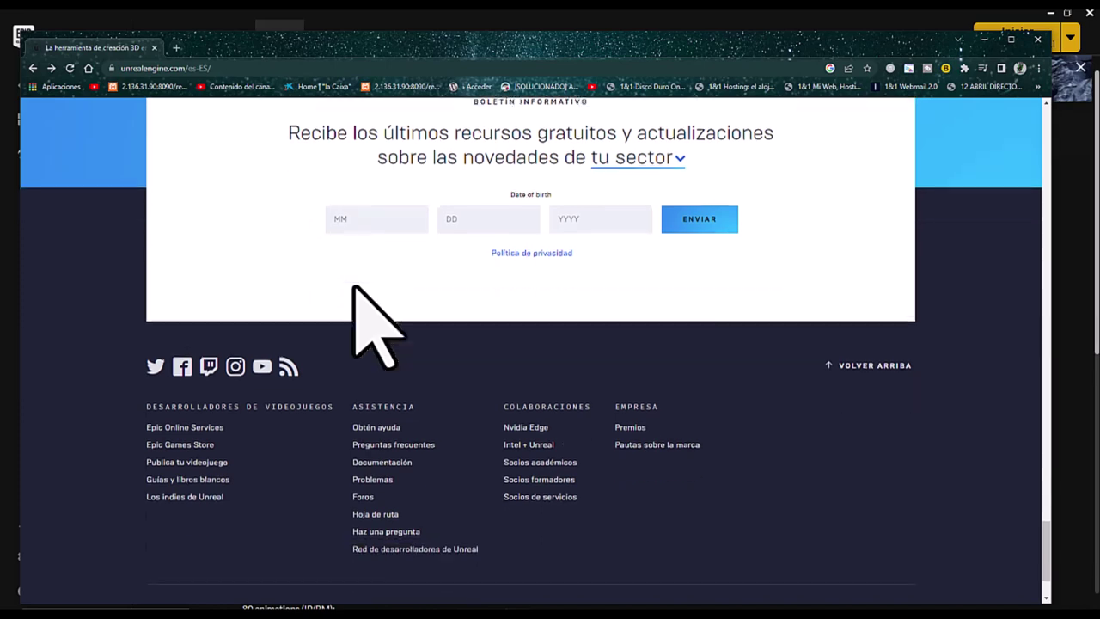
{"action": "scroll", "coordinate": [546, 273], "scroll_direction": "up", "scroll_amount": 2}
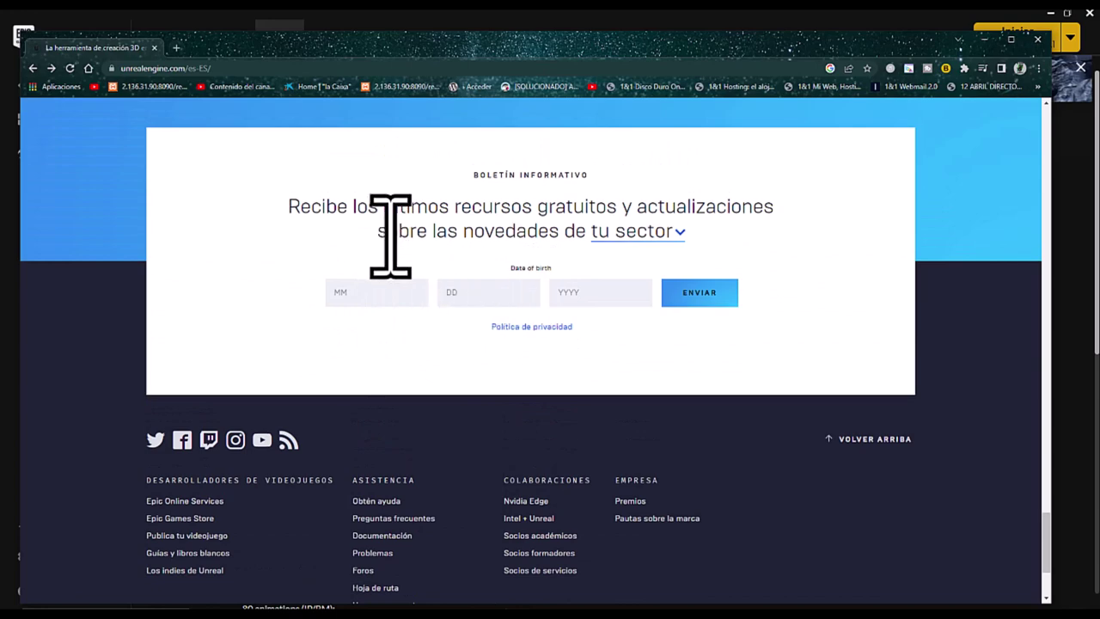
{"action": "scroll", "coordinate": [419, 249], "scroll_direction": "down", "scroll_amount": 2}
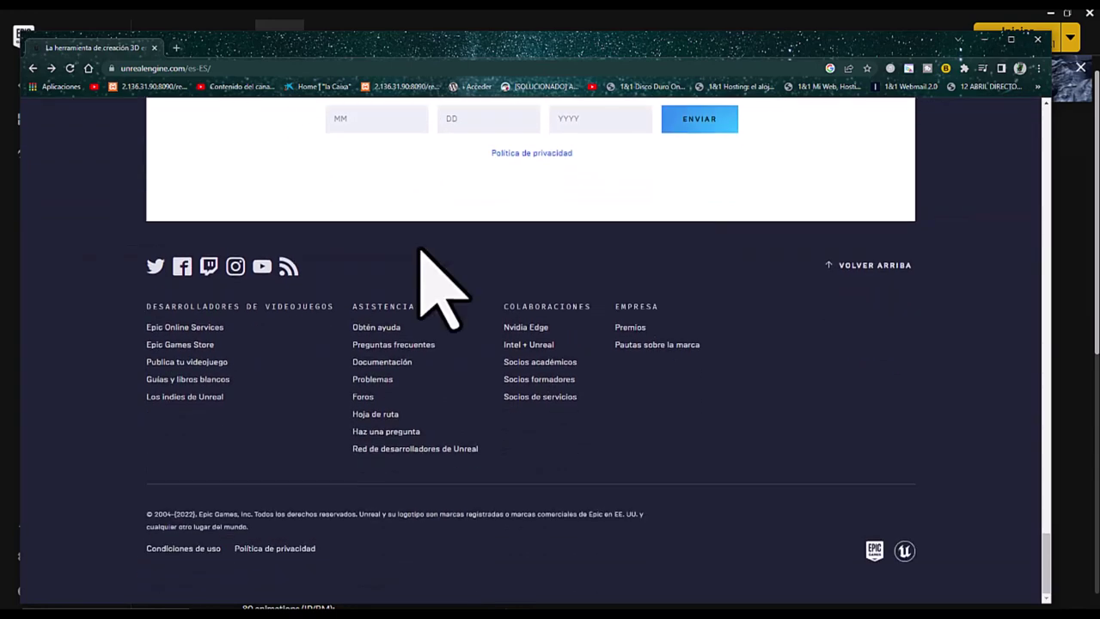
{"action": "scroll", "coordinate": [425, 275], "scroll_direction": "up", "scroll_amount": 2}
{"action": "scroll", "coordinate": [434, 297], "scroll_direction": "up", "scroll_amount": 5}
{"action": "scroll", "coordinate": [438, 283], "scroll_direction": "up", "scroll_amount": 4}
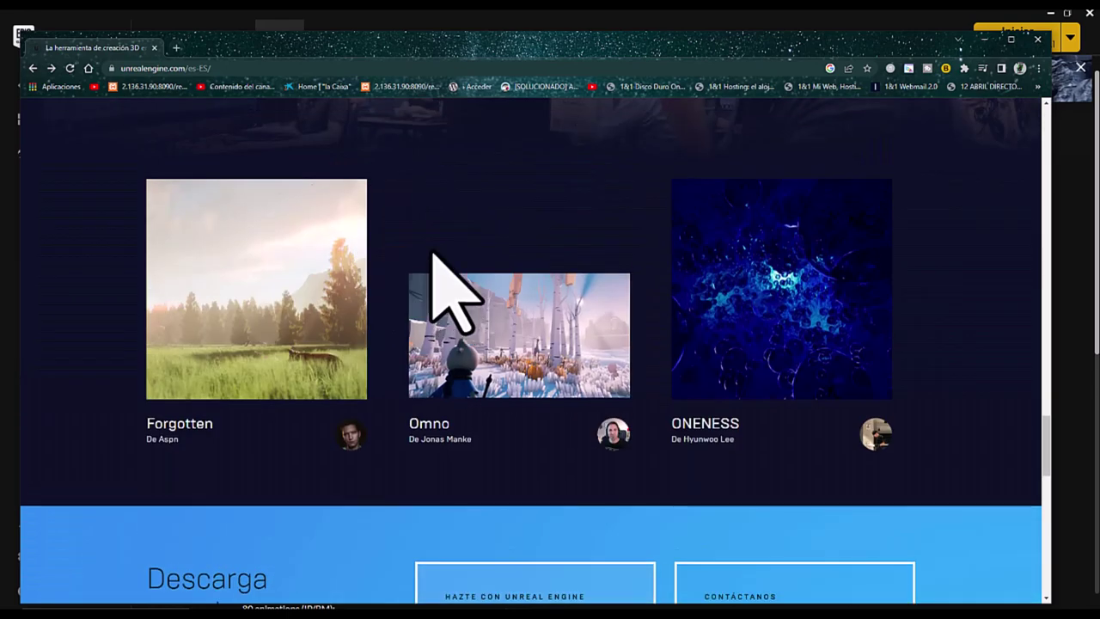
{"action": "left_click", "coordinate": [32, 69]}
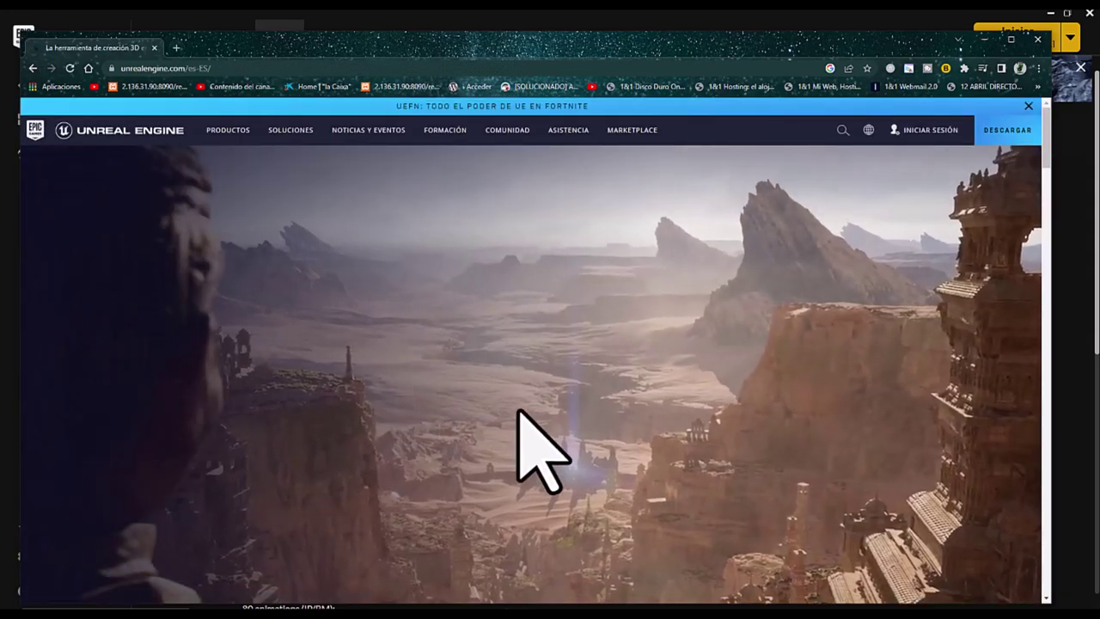
{"action": "scroll", "coordinate": [722, 447], "scroll_direction": "down", "scroll_amount": 5}
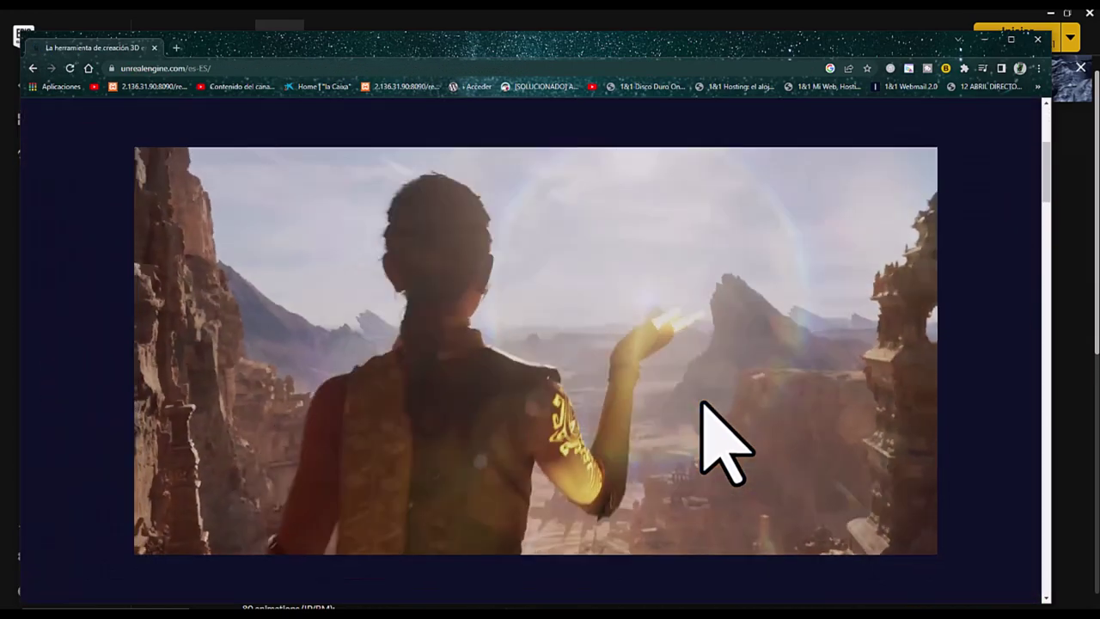
{"action": "scroll", "coordinate": [721, 442], "scroll_direction": "down", "scroll_amount": 3}
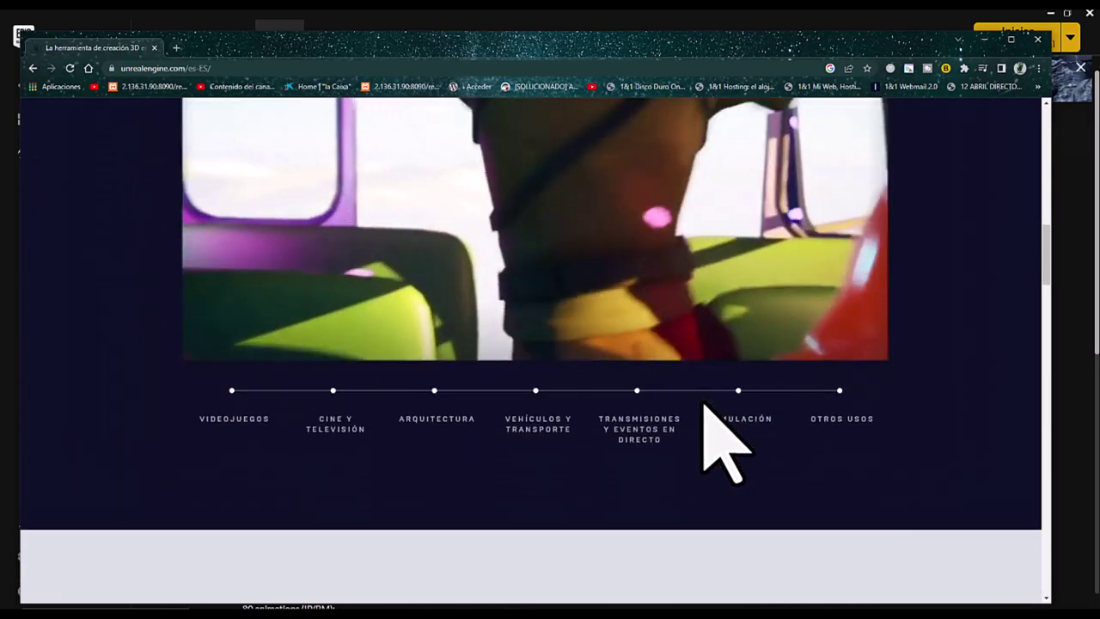
{"action": "scroll", "coordinate": [722, 443], "scroll_direction": "down", "scroll_amount": 2}
{"action": "scroll", "coordinate": [705, 405], "scroll_direction": "down", "scroll_amount": 1}
{"action": "scroll", "coordinate": [705, 405], "scroll_direction": "down", "scroll_amount": 2}
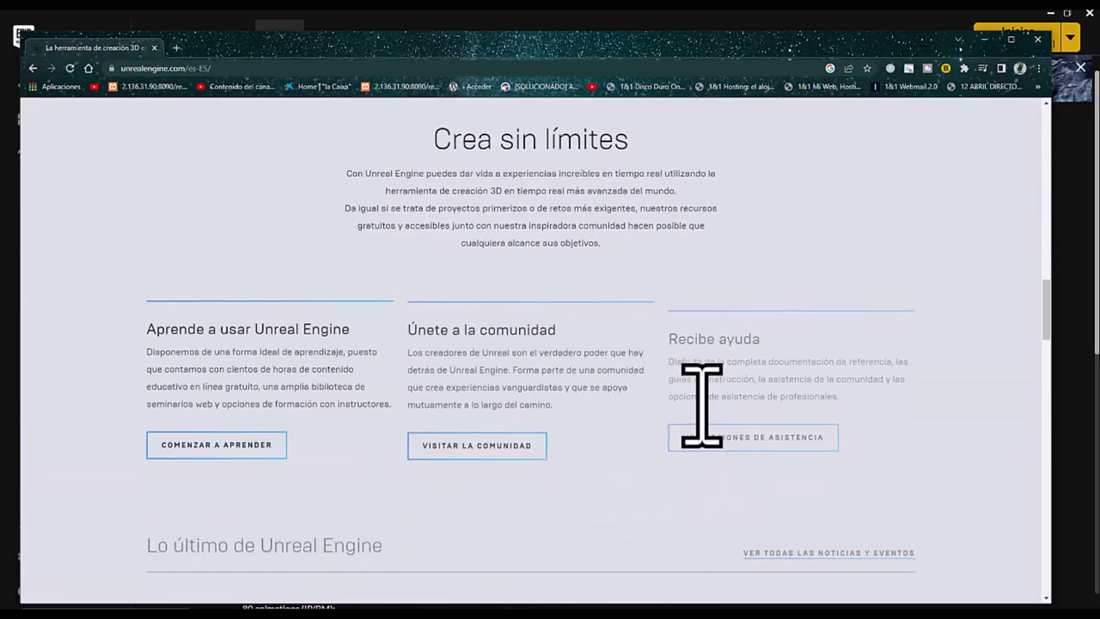
{"action": "scroll", "coordinate": [700, 404], "scroll_direction": "down", "scroll_amount": 2}
{"action": "scroll", "coordinate": [701, 404], "scroll_direction": "down", "scroll_amount": 2}
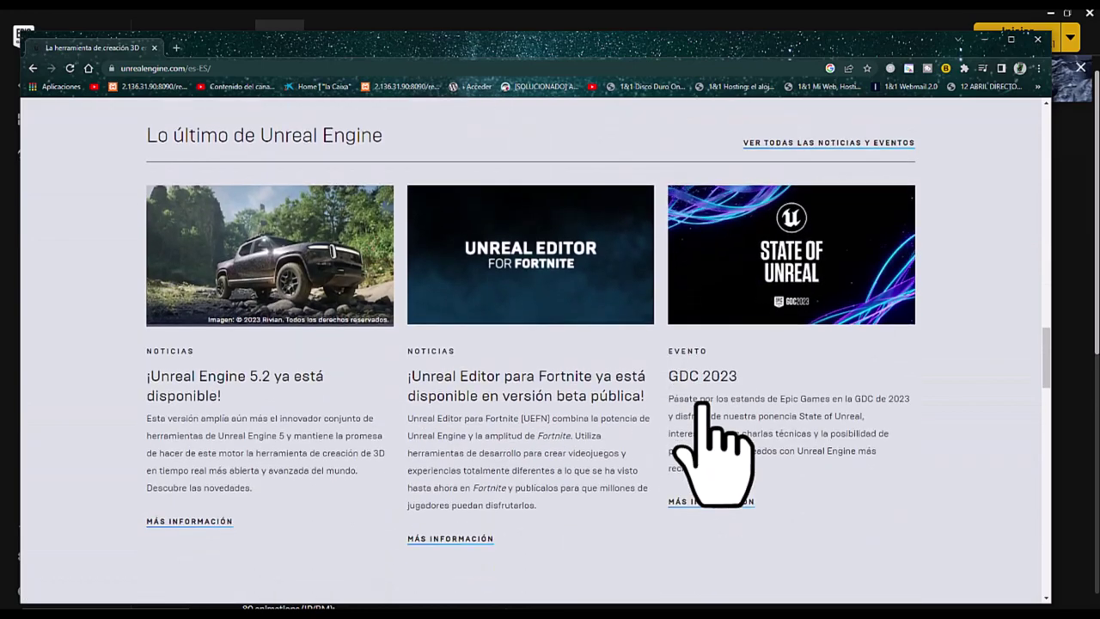
{"action": "scroll", "coordinate": [703, 405], "scroll_direction": "down", "scroll_amount": 2}
{"action": "scroll", "coordinate": [705, 404], "scroll_direction": "down", "scroll_amount": 2}
{"action": "scroll", "coordinate": [705, 404], "scroll_direction": "down", "scroll_amount": 2}
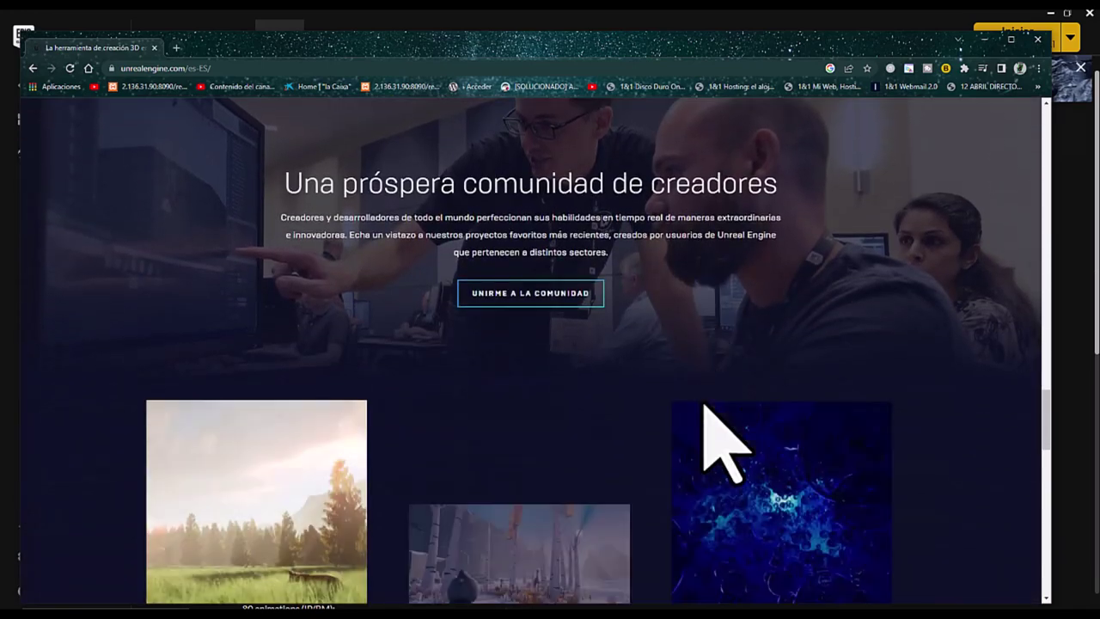
{"action": "scroll", "coordinate": [705, 404], "scroll_direction": "down", "scroll_amount": 2}
{"action": "scroll", "coordinate": [703, 404], "scroll_direction": "down", "scroll_amount": 2}
{"action": "scroll", "coordinate": [703, 404], "scroll_direction": "down", "scroll_amount": 1}
{"action": "scroll", "coordinate": [703, 403], "scroll_direction": "down", "scroll_amount": 1}
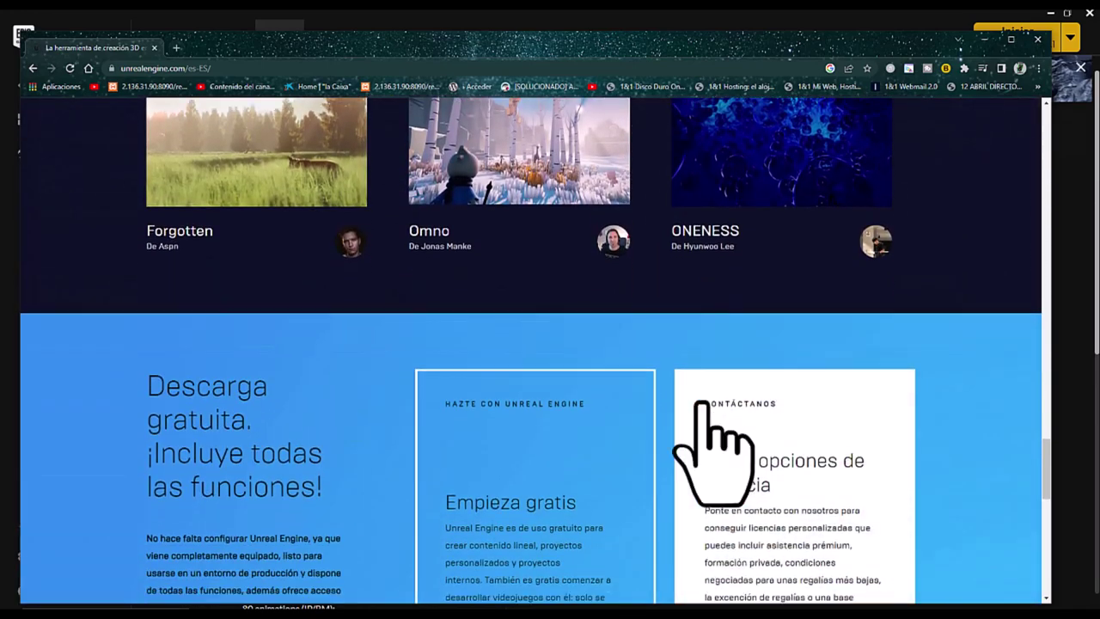
{"action": "scroll", "coordinate": [700, 402], "scroll_direction": "down", "scroll_amount": 3}
{"action": "scroll", "coordinate": [703, 404], "scroll_direction": "down", "scroll_amount": 2}
{"action": "scroll", "coordinate": [703, 404], "scroll_direction": "down", "scroll_amount": 3}
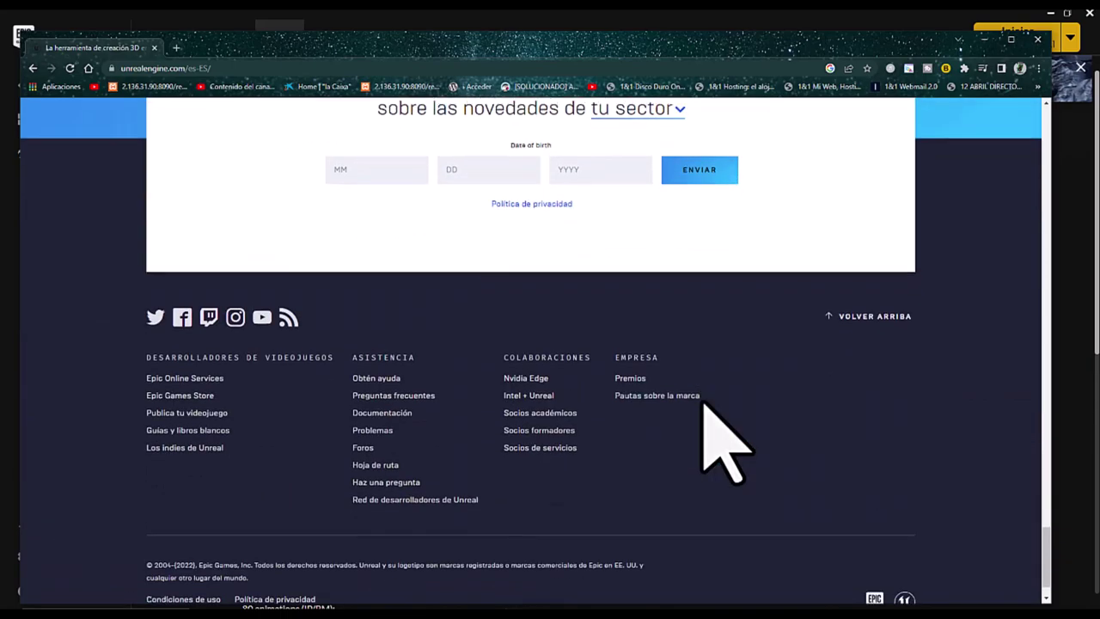
{"action": "scroll", "coordinate": [703, 404], "scroll_direction": "down", "scroll_amount": 1}
{"action": "scroll", "coordinate": [703, 404], "scroll_direction": "up", "scroll_amount": 1}
{"action": "scroll", "coordinate": [703, 404], "scroll_direction": "up", "scroll_amount": 3}
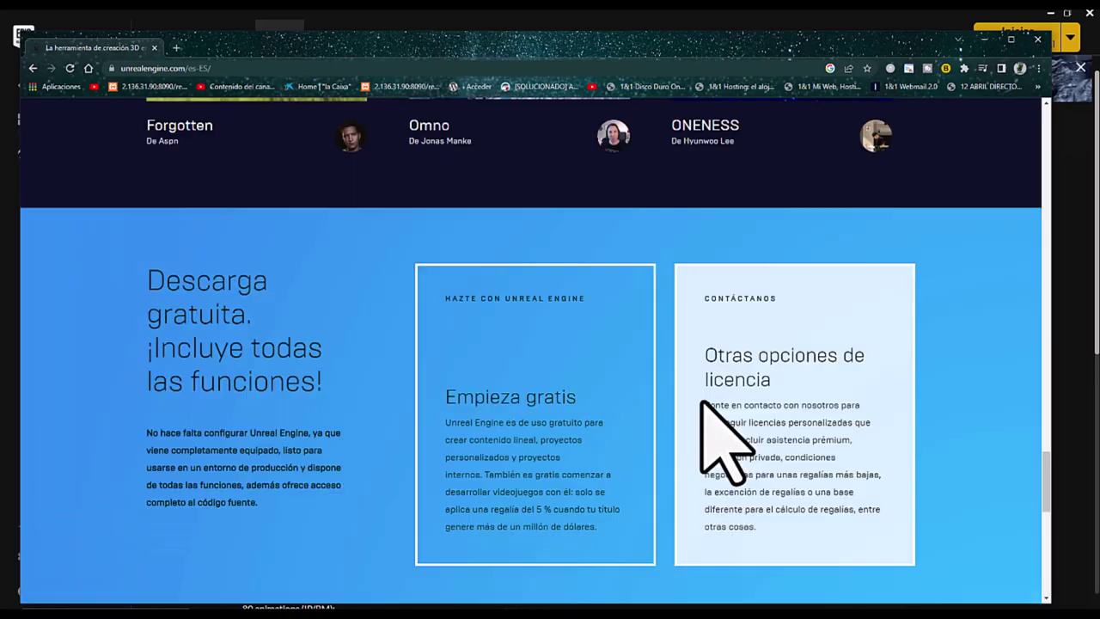
{"action": "scroll", "coordinate": [703, 404], "scroll_direction": "up", "scroll_amount": 2}
{"action": "scroll", "coordinate": [703, 404], "scroll_direction": "up", "scroll_amount": 2}
{"action": "scroll", "coordinate": [703, 402], "scroll_direction": "up", "scroll_amount": 3}
{"action": "scroll", "coordinate": [704, 403], "scroll_direction": "up", "scroll_amount": 3}
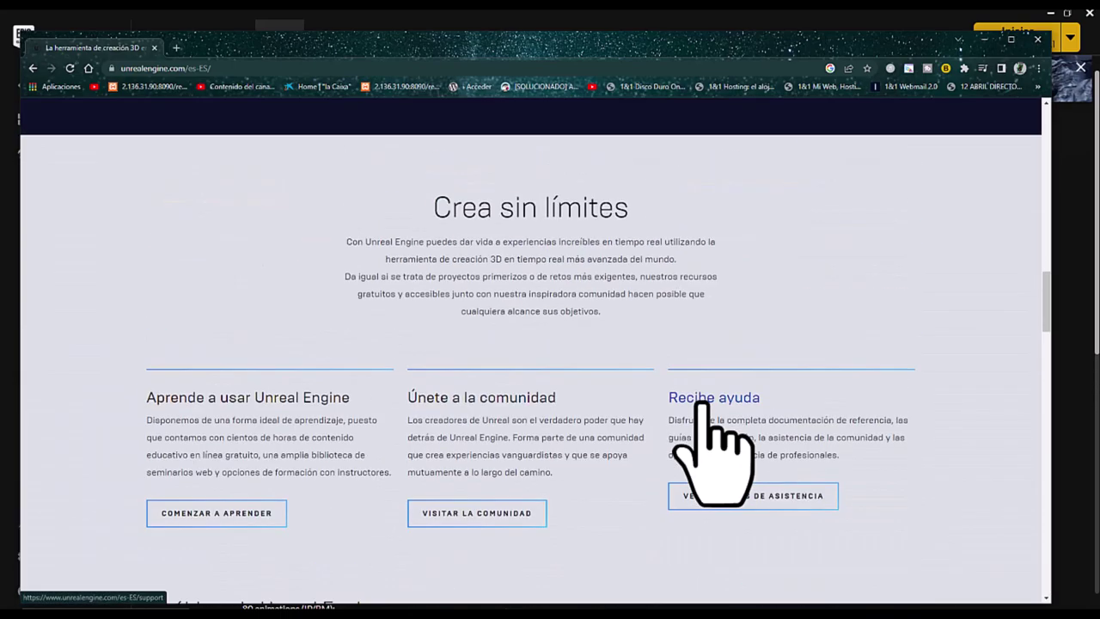
{"action": "scroll", "coordinate": [703, 402], "scroll_direction": "up", "scroll_amount": 3}
{"action": "scroll", "coordinate": [702, 399], "scroll_direction": "up", "scroll_amount": 3}
{"action": "scroll", "coordinate": [709, 413], "scroll_direction": "up", "scroll_amount": 5}
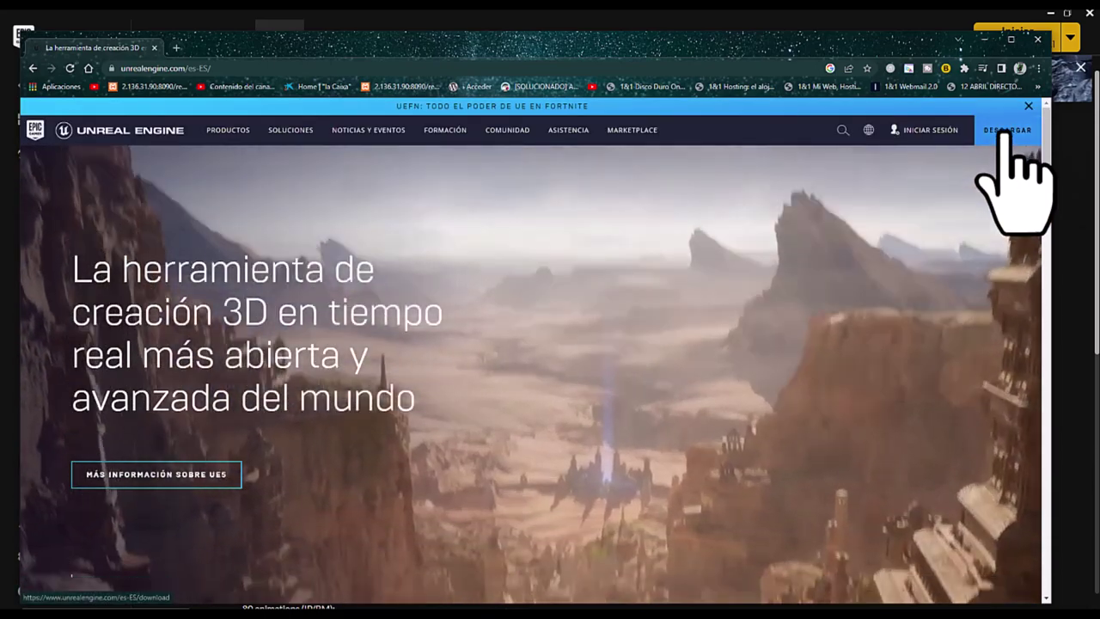
Open the DESCARGAR page and start downloading the Epic Games launcher installer
{"action": "left_click", "coordinate": [1005, 131]}
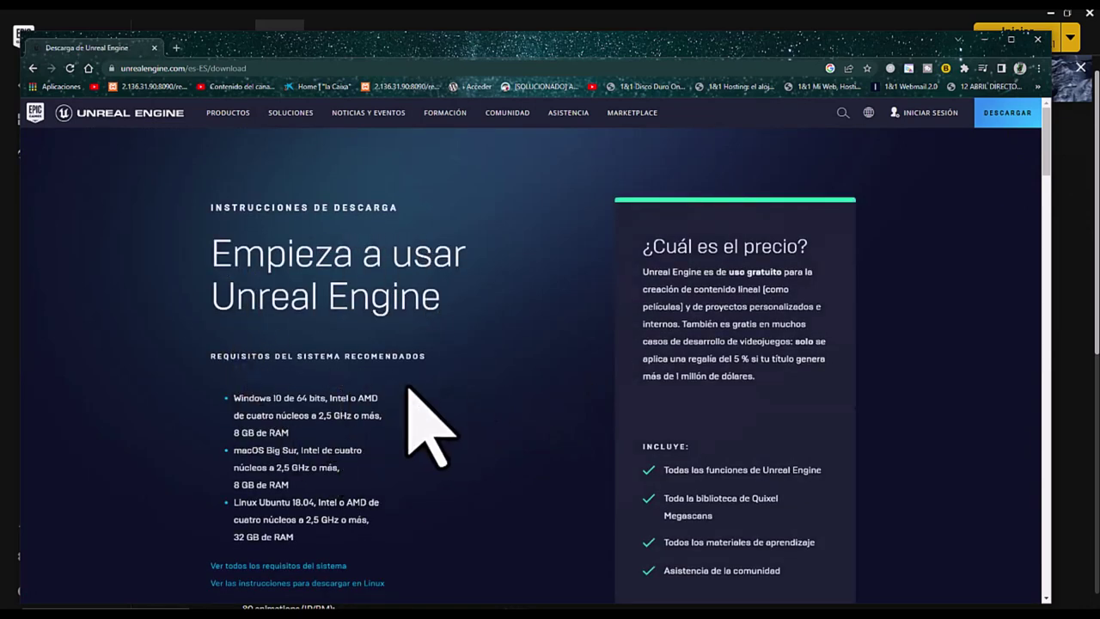
{"action": "scroll", "coordinate": [417, 405], "scroll_direction": "down", "scroll_amount": 1}
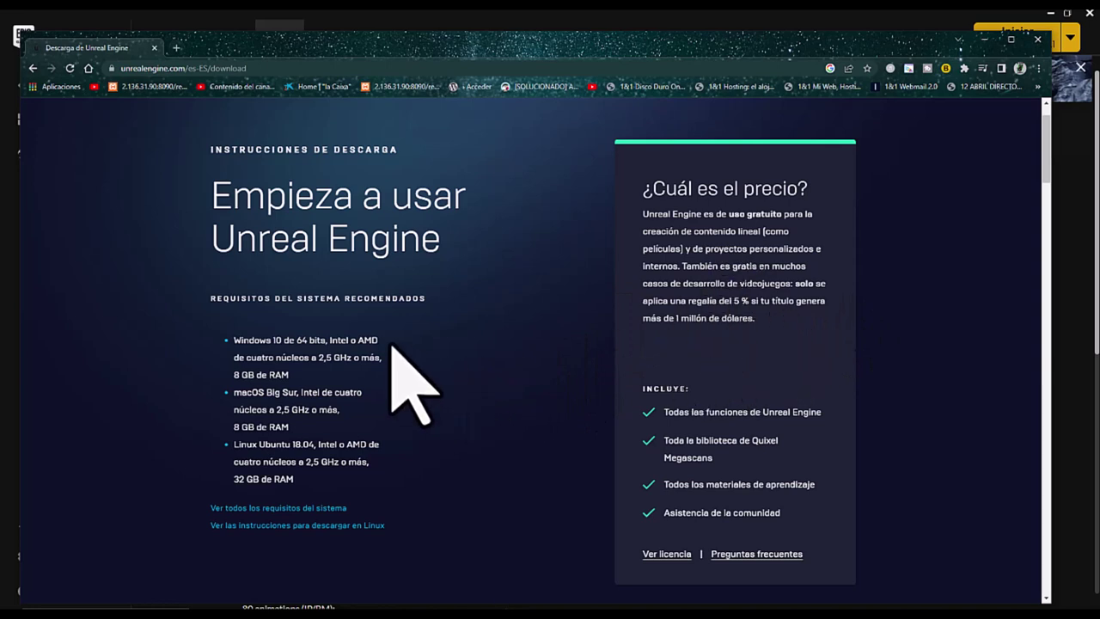
{"action": "scroll", "coordinate": [401, 361], "scroll_direction": "down", "scroll_amount": 2}
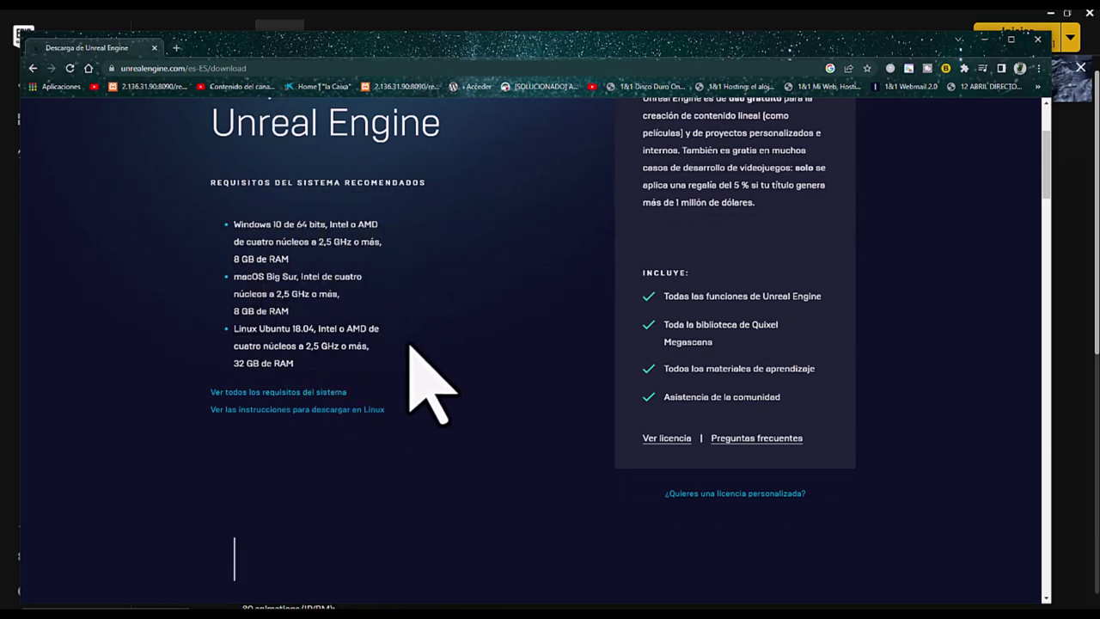
{"action": "scroll", "coordinate": [410, 348], "scroll_direction": "down", "scroll_amount": 2}
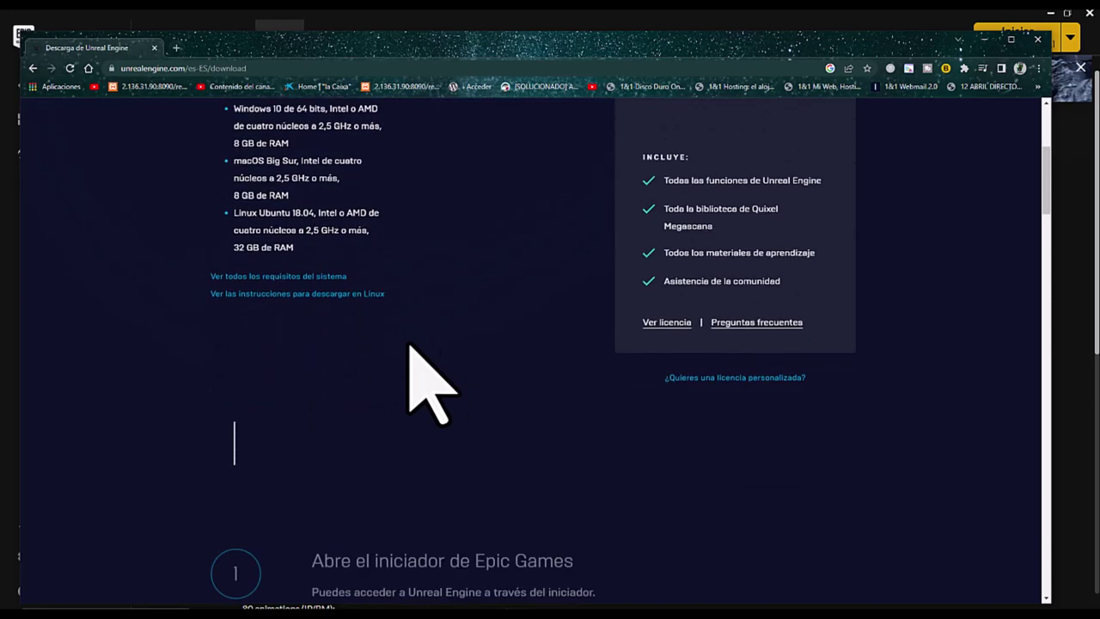
{"action": "scroll", "coordinate": [409, 344], "scroll_direction": "down", "scroll_amount": 2}
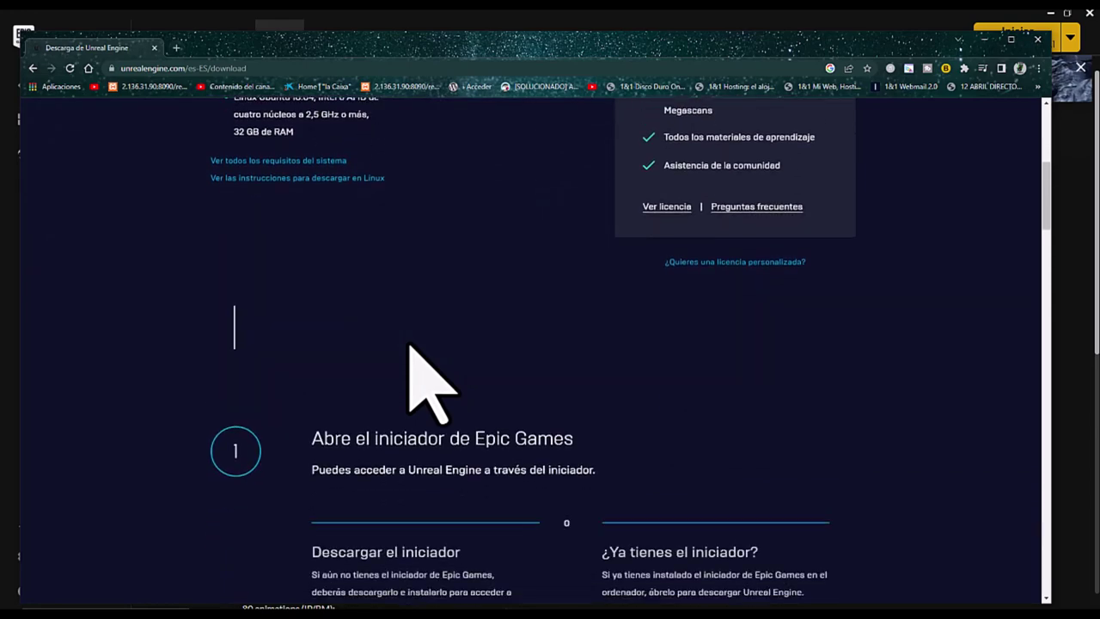
{"action": "scroll", "coordinate": [430, 335], "scroll_direction": "down", "scroll_amount": 4}
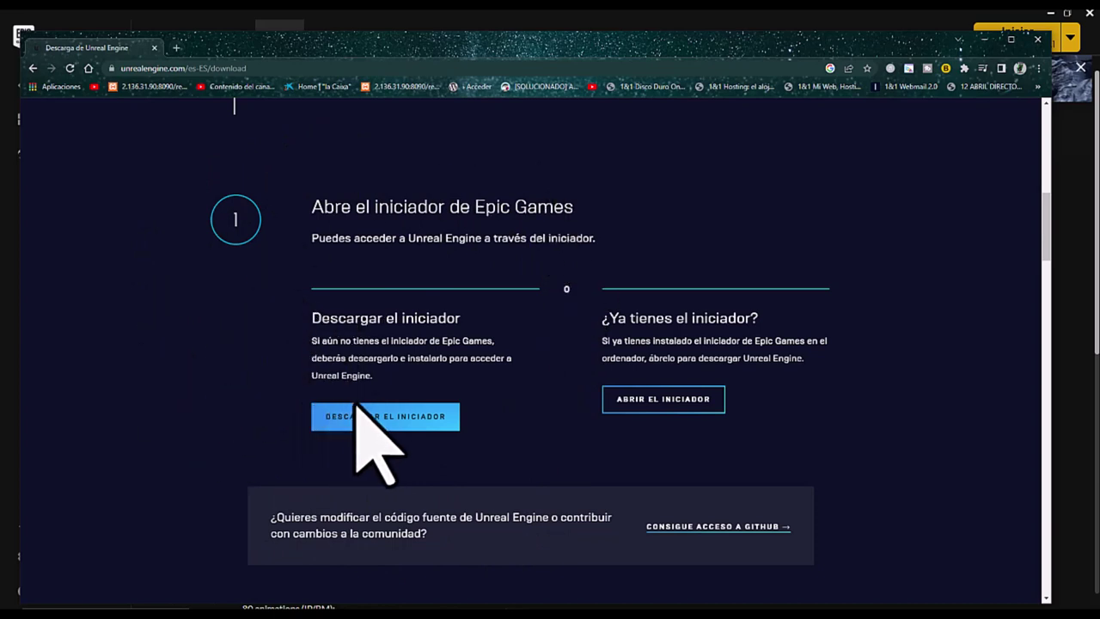
{"action": "left_click", "coordinate": [389, 416]}
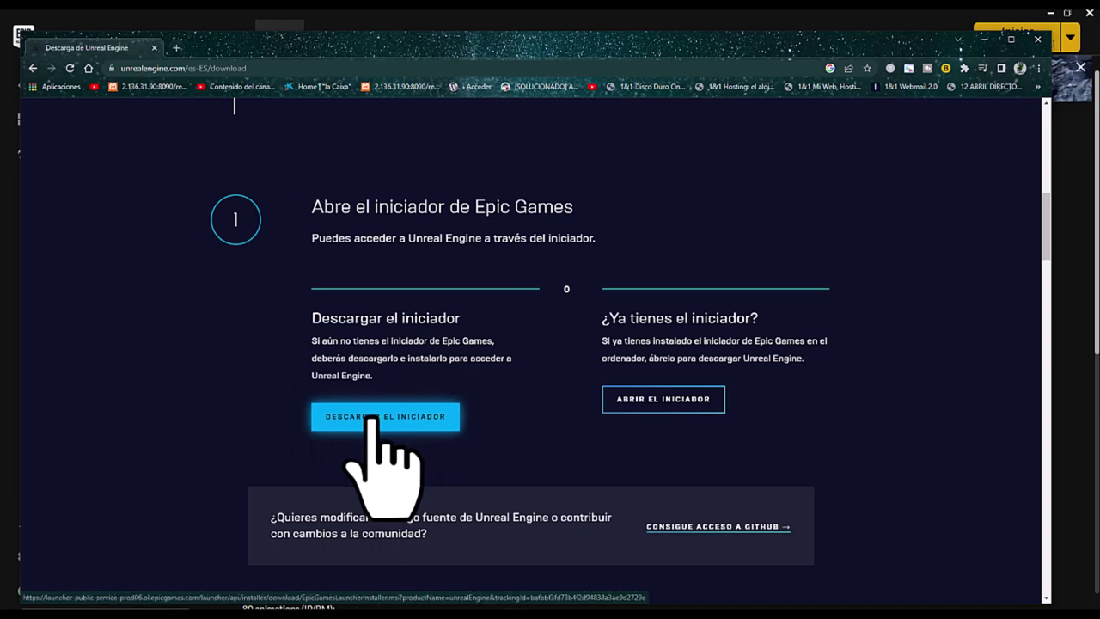
Review the rest of the download instructions and close the Chrome window
{"action": "scroll", "coordinate": [473, 386], "scroll_direction": "down", "scroll_amount": 2}
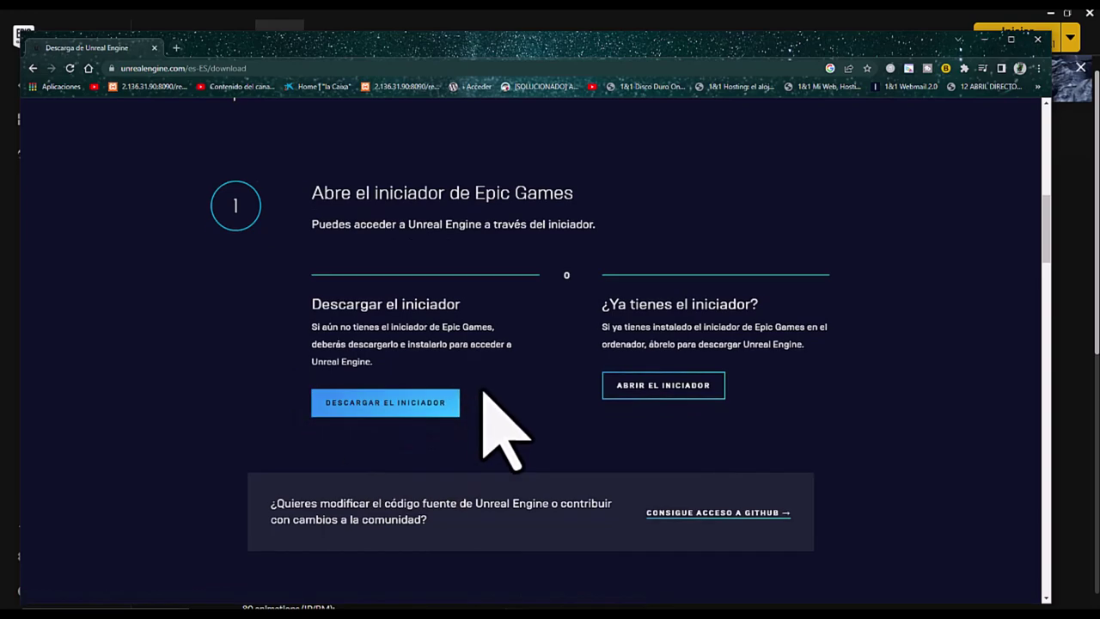
{"action": "scroll", "coordinate": [467, 249], "scroll_direction": "down", "scroll_amount": 1}
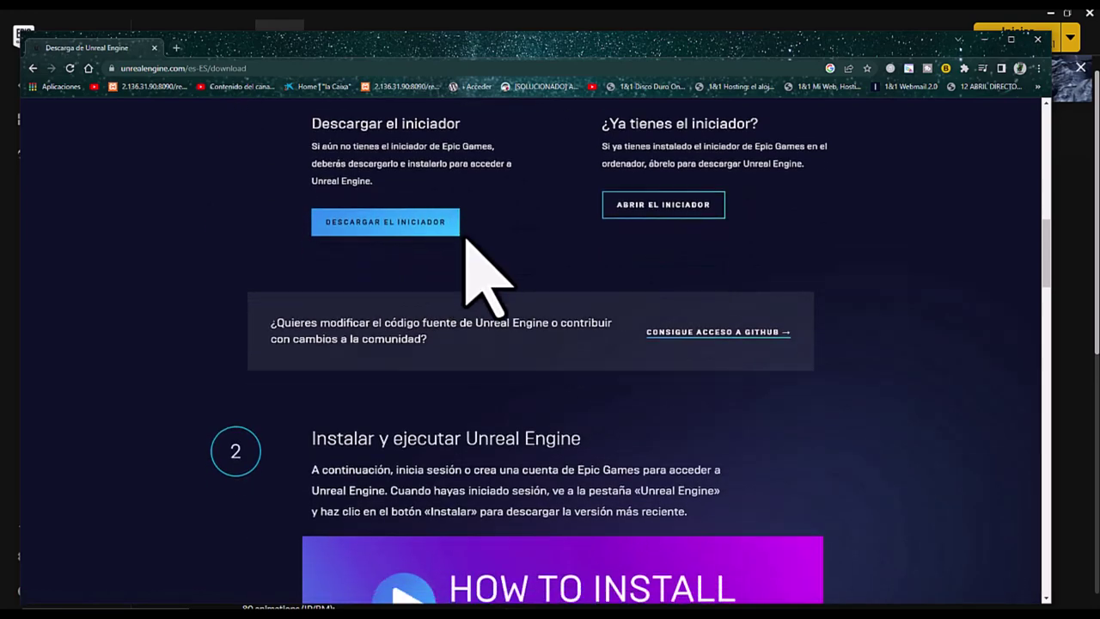
{"action": "scroll", "coordinate": [466, 245], "scroll_direction": "down", "scroll_amount": 1}
{"action": "scroll", "coordinate": [466, 241], "scroll_direction": "down", "scroll_amount": 1}
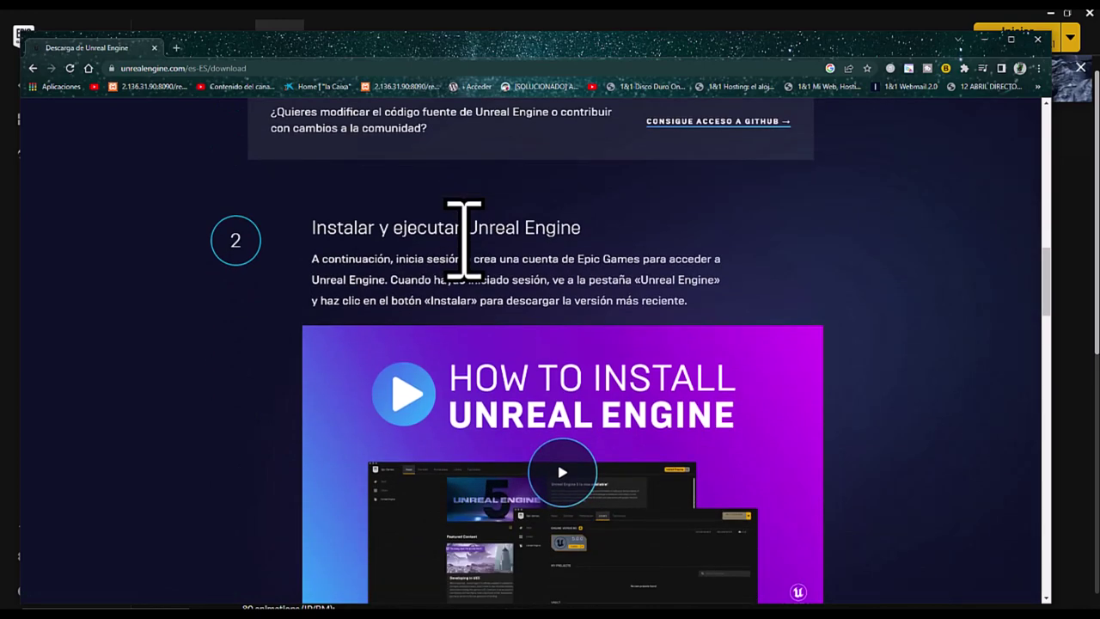
{"action": "scroll", "coordinate": [464, 241], "scroll_direction": "up", "scroll_amount": 3}
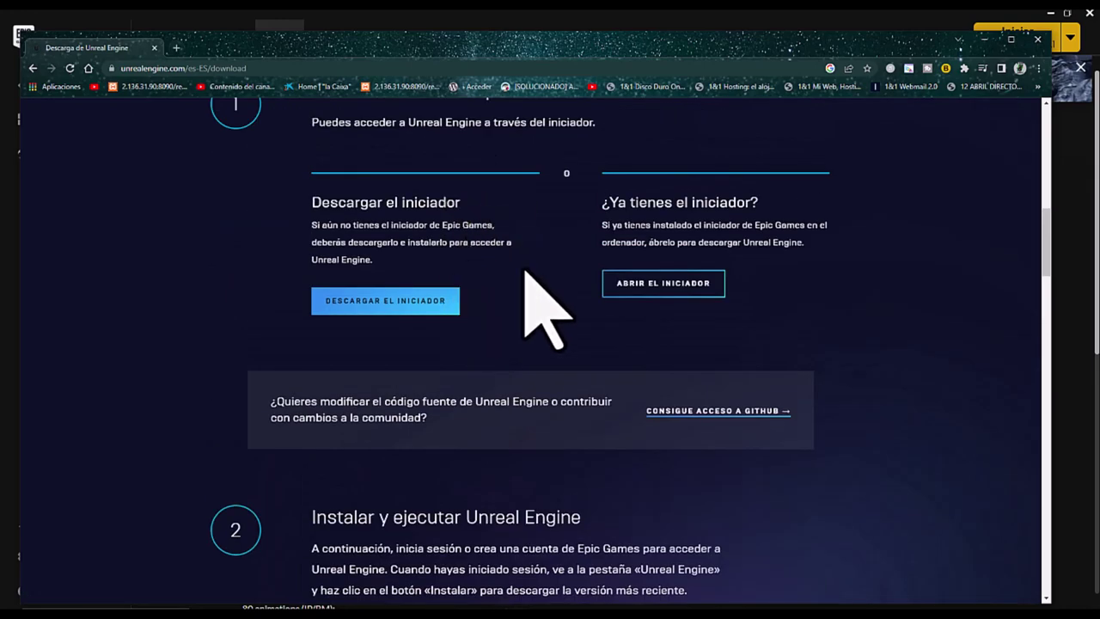
{"action": "left_click", "coordinate": [1038, 40]}
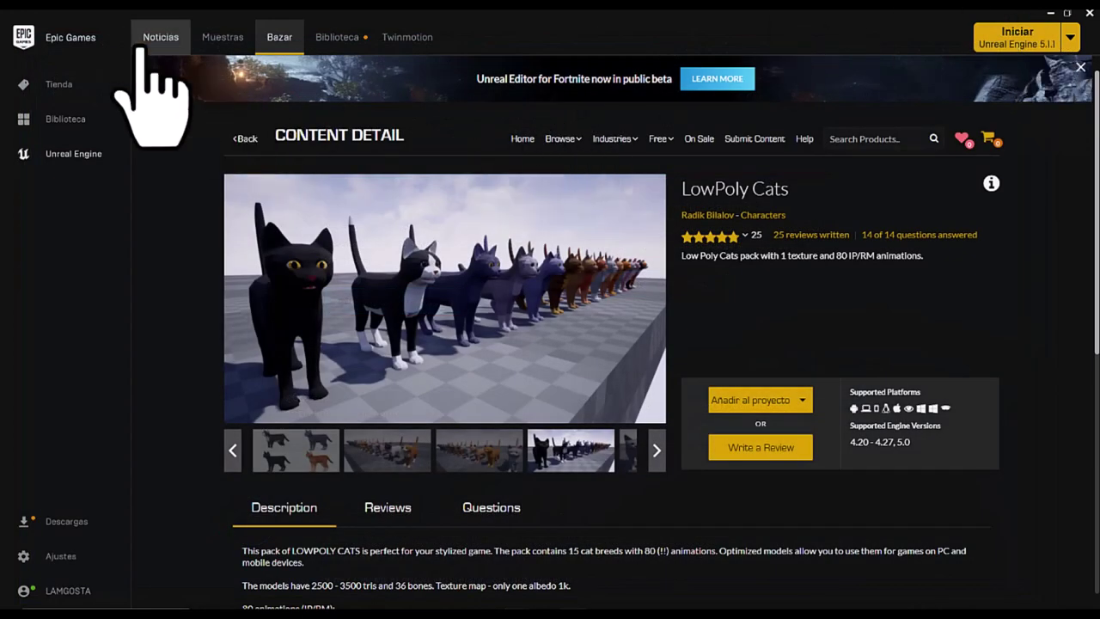
Leave the LowPoly Cats page and browse the Biblioteca's projects and 'Cat'-filtered vault
{"action": "left_click", "coordinate": [243, 138]}
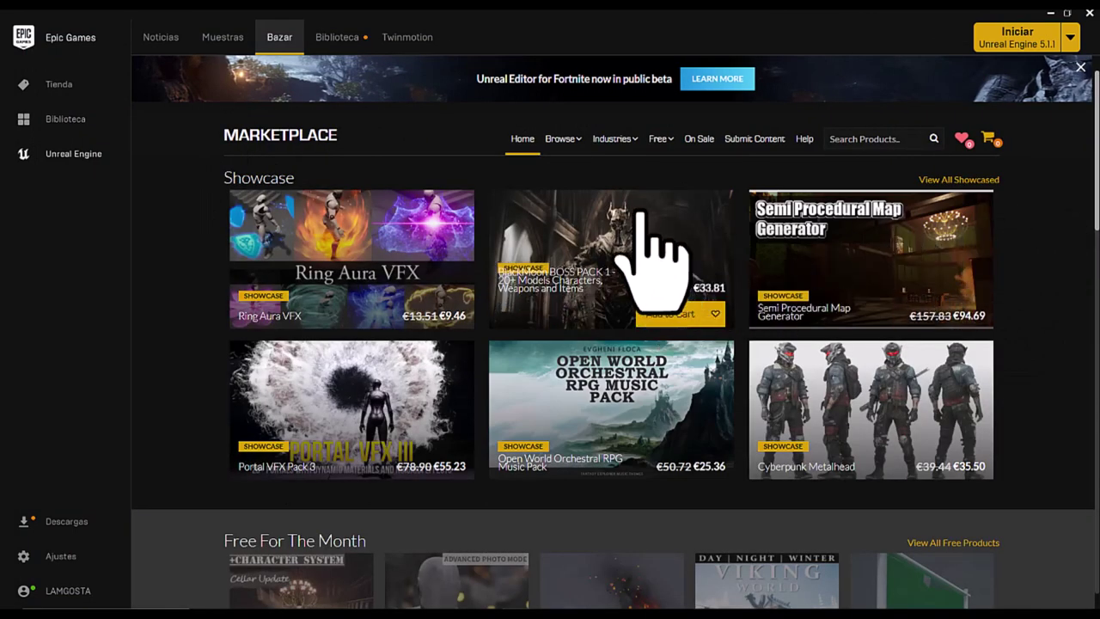
{"action": "left_click", "coordinate": [331, 42]}
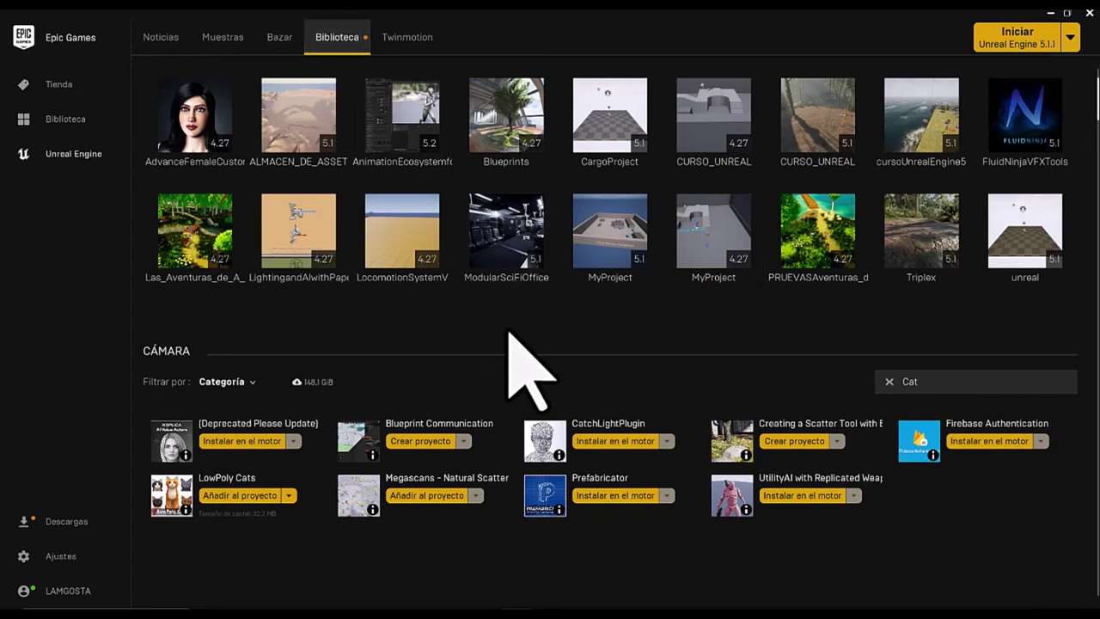
{"action": "scroll", "coordinate": [533, 379], "scroll_direction": "up", "scroll_amount": 2}
{"action": "scroll", "coordinate": [533, 380], "scroll_direction": "up", "scroll_amount": 2}
{"action": "scroll", "coordinate": [533, 382], "scroll_direction": "up", "scroll_amount": 2}
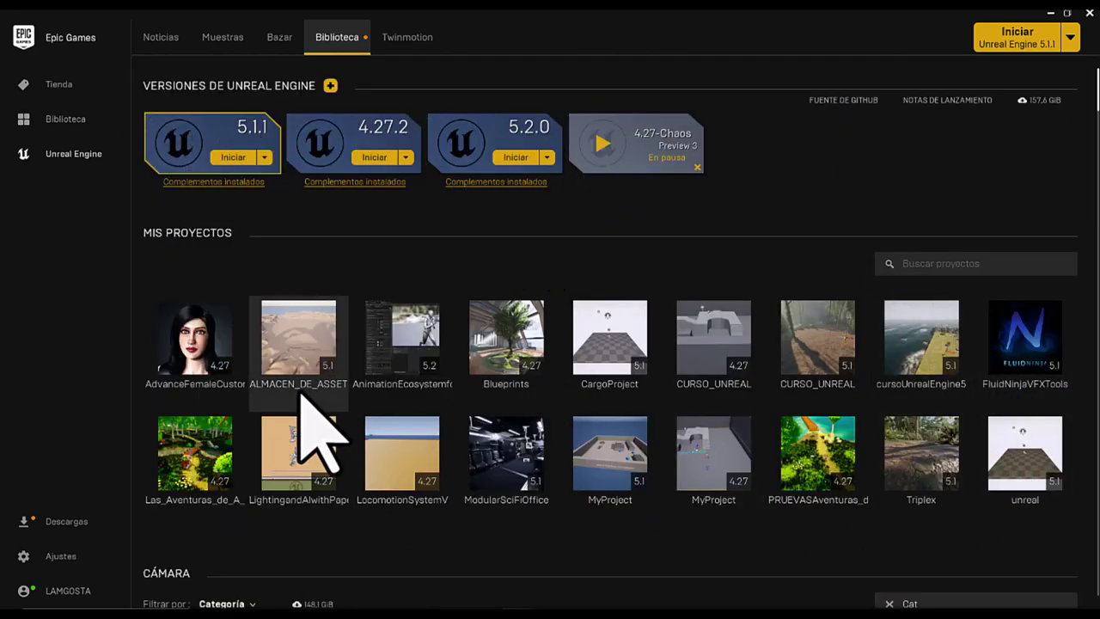
{"action": "scroll", "coordinate": [317, 445], "scroll_direction": "down", "scroll_amount": 2}
{"action": "scroll", "coordinate": [313, 438], "scroll_direction": "down", "scroll_amount": 2}
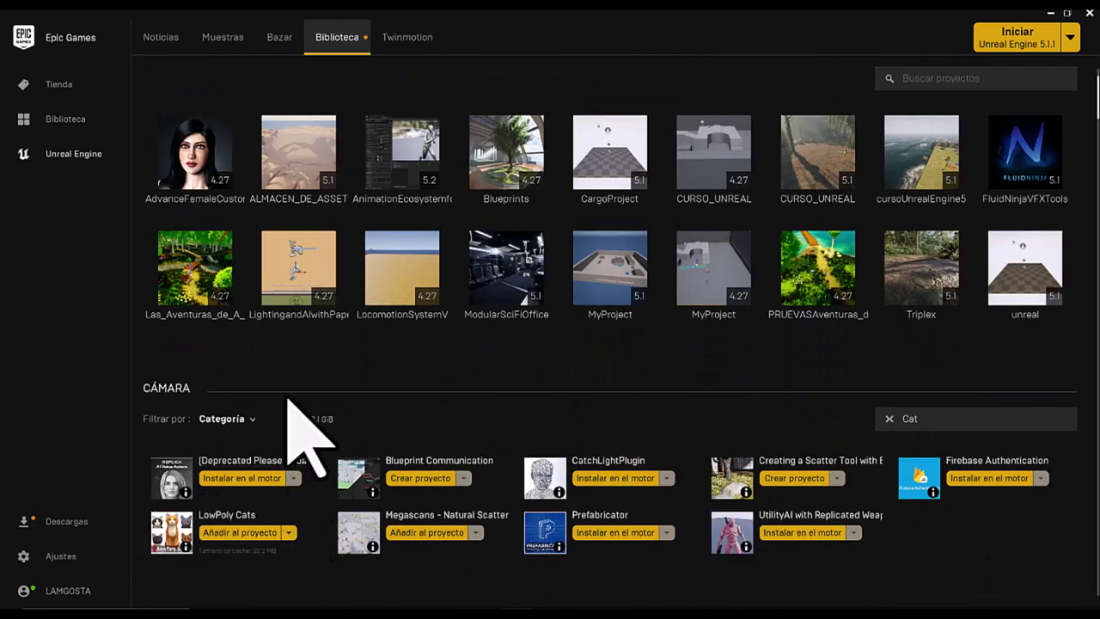
{"action": "scroll", "coordinate": [451, 442], "scroll_direction": "up", "scroll_amount": 2}
{"action": "scroll", "coordinate": [464, 426], "scroll_direction": "up", "scroll_amount": 2}
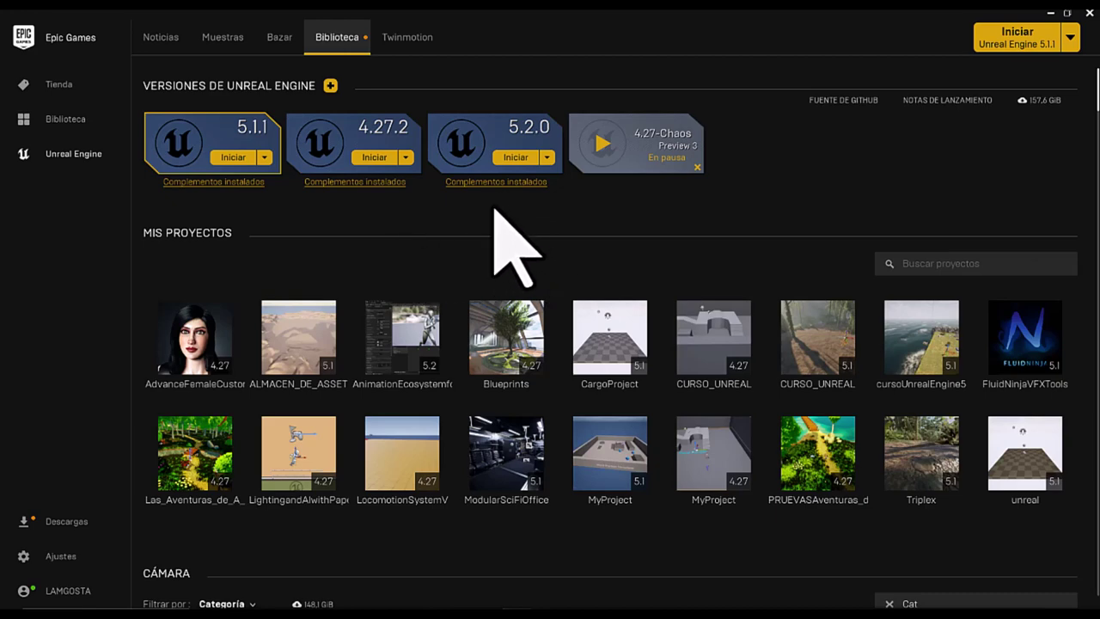
{"action": "scroll", "coordinate": [486, 274], "scroll_direction": "down", "scroll_amount": 2}
{"action": "scroll", "coordinate": [490, 259], "scroll_direction": "down", "scroll_amount": 2}
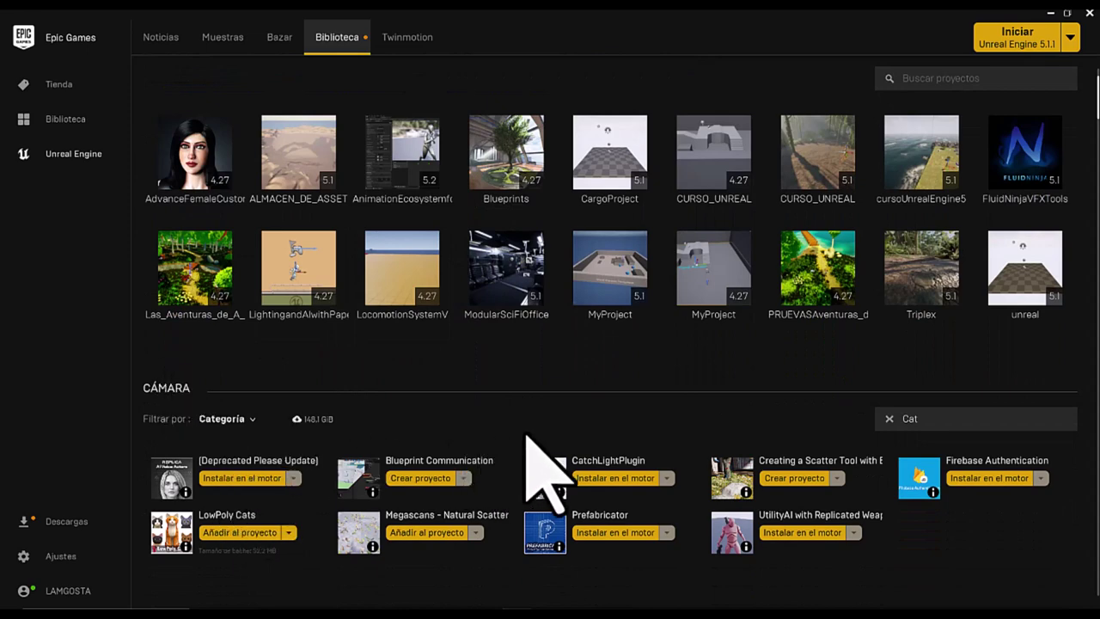
Clear the 'Cat' vault filter and scroll down through the full vault list
{"action": "left_click", "coordinate": [889, 418]}
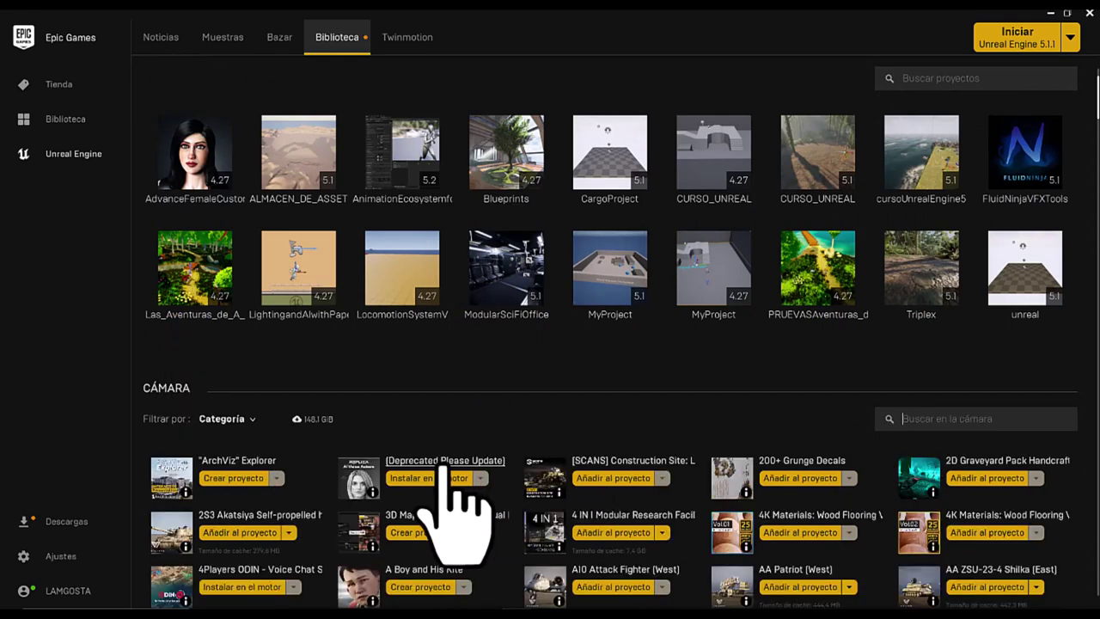
{"action": "scroll", "coordinate": [456, 488], "scroll_direction": "down", "scroll_amount": 1}
{"action": "scroll", "coordinate": [445, 468], "scroll_direction": "down", "scroll_amount": 2}
{"action": "scroll", "coordinate": [445, 468], "scroll_direction": "down", "scroll_amount": 2}
{"action": "scroll", "coordinate": [447, 473], "scroll_direction": "down", "scroll_amount": 1}
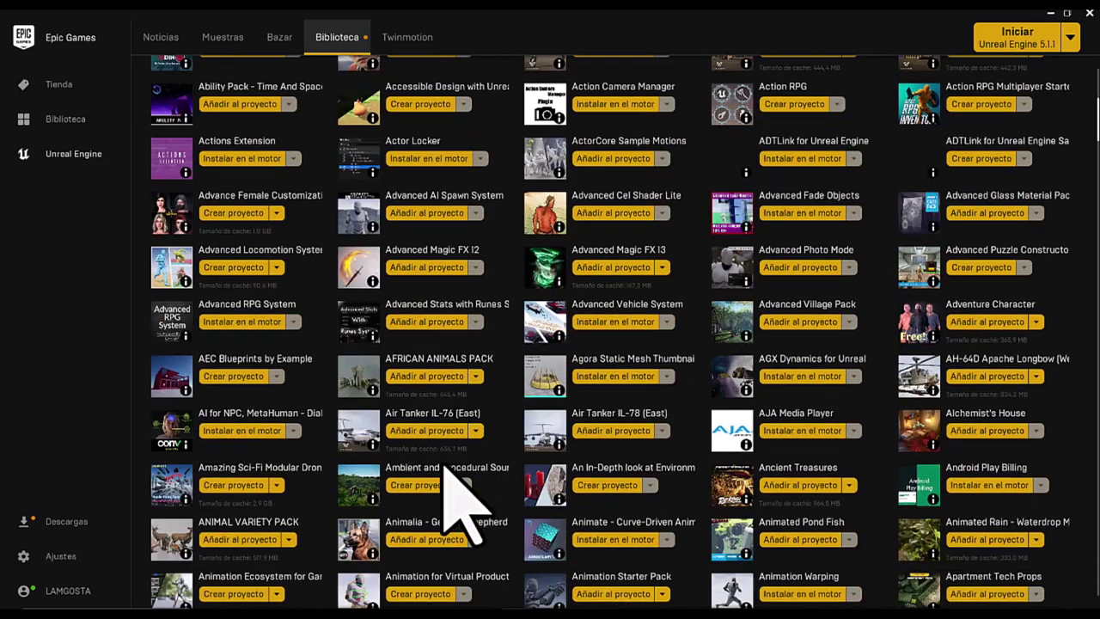
{"action": "scroll", "coordinate": [447, 471], "scroll_direction": "down", "scroll_amount": 1}
{"action": "scroll", "coordinate": [447, 467], "scroll_direction": "down", "scroll_amount": 1}
{"action": "scroll", "coordinate": [445, 467], "scroll_direction": "down", "scroll_amount": 2}
{"action": "scroll", "coordinate": [445, 469], "scroll_direction": "down", "scroll_amount": 1}
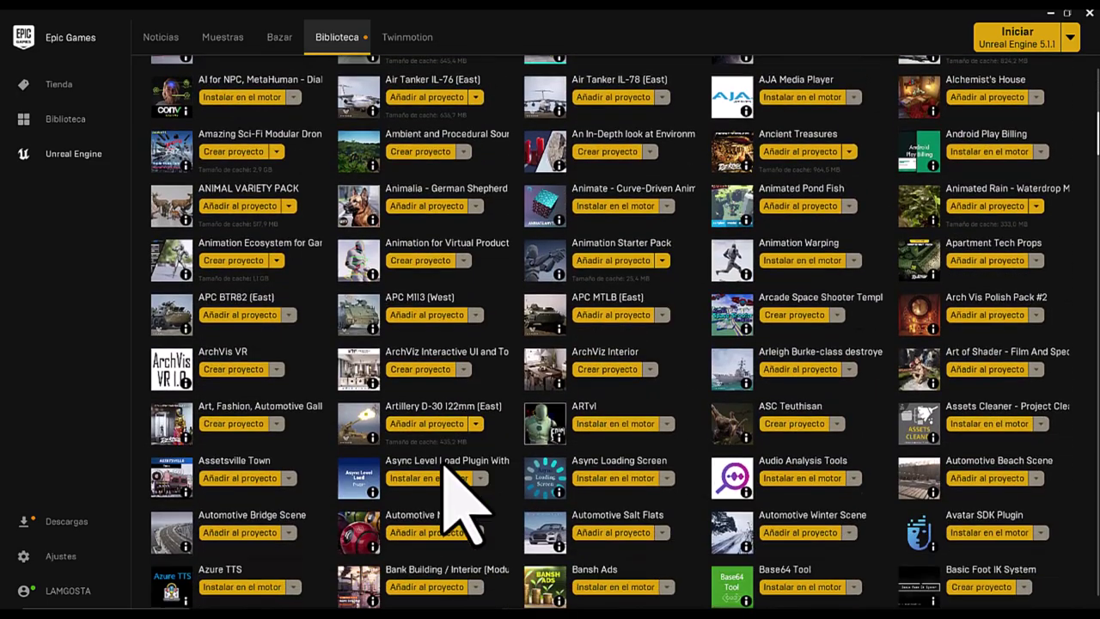
{"action": "scroll", "coordinate": [443, 469], "scroll_direction": "down", "scroll_amount": 2}
{"action": "scroll", "coordinate": [443, 470], "scroll_direction": "down", "scroll_amount": 1}
{"action": "scroll", "coordinate": [444, 471], "scroll_direction": "down", "scroll_amount": 1}
{"action": "scroll", "coordinate": [443, 471], "scroll_direction": "down", "scroll_amount": 1}
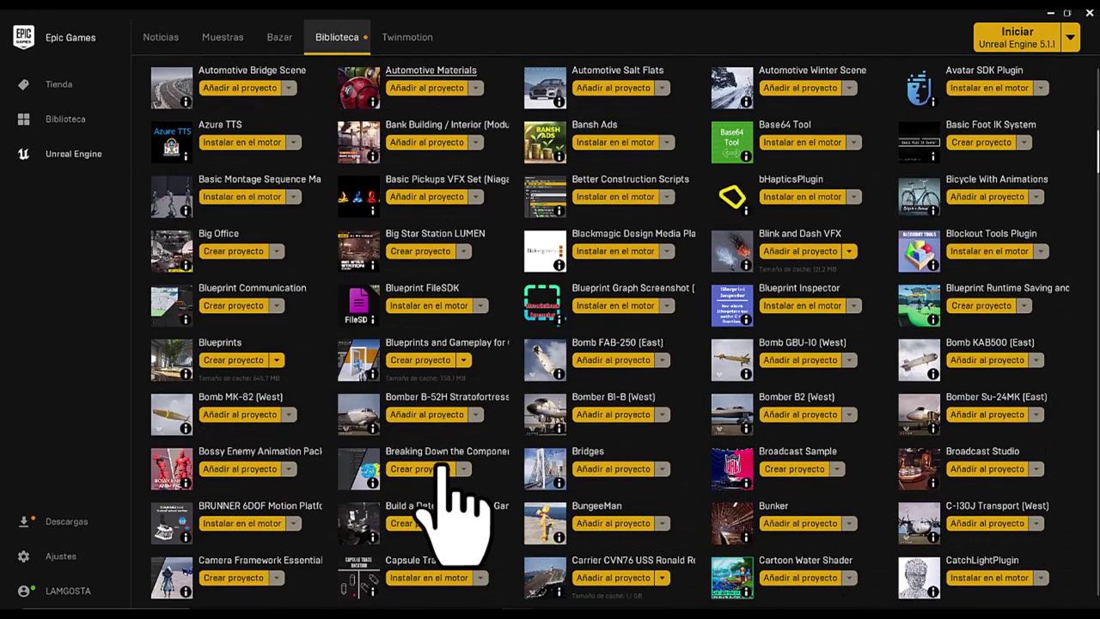
{"action": "scroll", "coordinate": [443, 471], "scroll_direction": "down", "scroll_amount": 1}
{"action": "scroll", "coordinate": [444, 471], "scroll_direction": "down", "scroll_amount": 1}
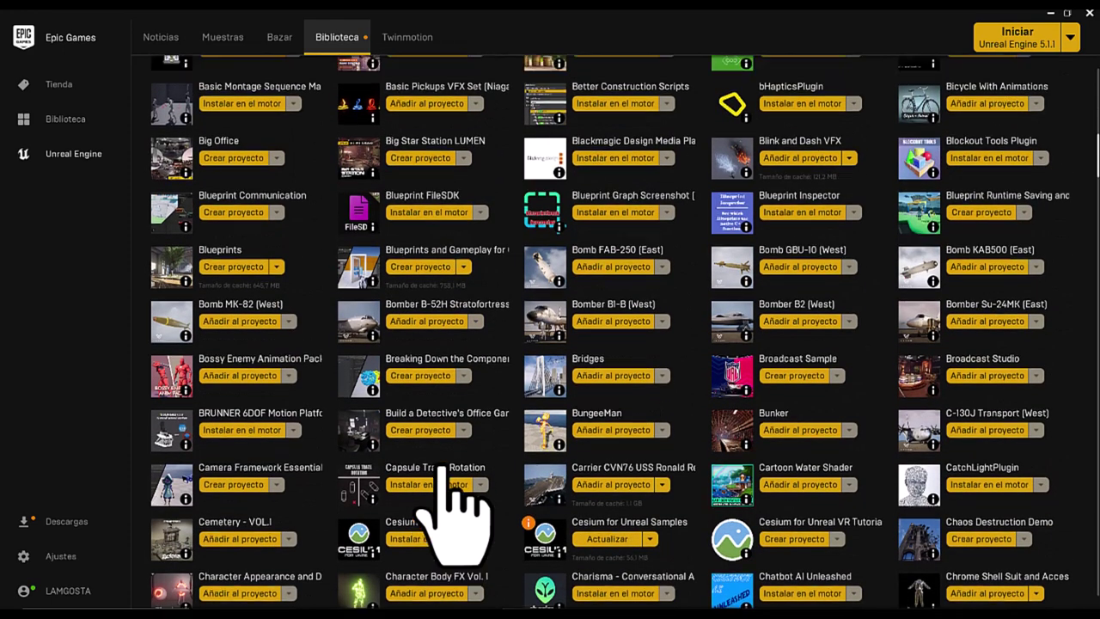
{"action": "scroll", "coordinate": [444, 472], "scroll_direction": "up", "scroll_amount": 2}
{"action": "scroll", "coordinate": [446, 471], "scroll_direction": "down", "scroll_amount": 1}
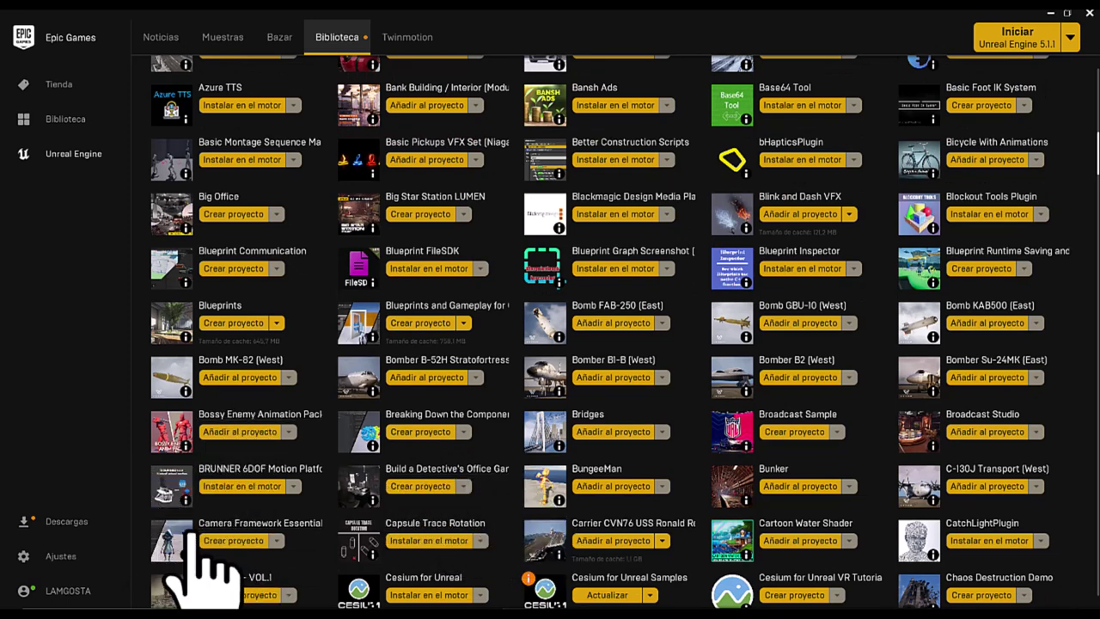
{"action": "scroll", "coordinate": [181, 531], "scroll_direction": "down", "scroll_amount": 2}
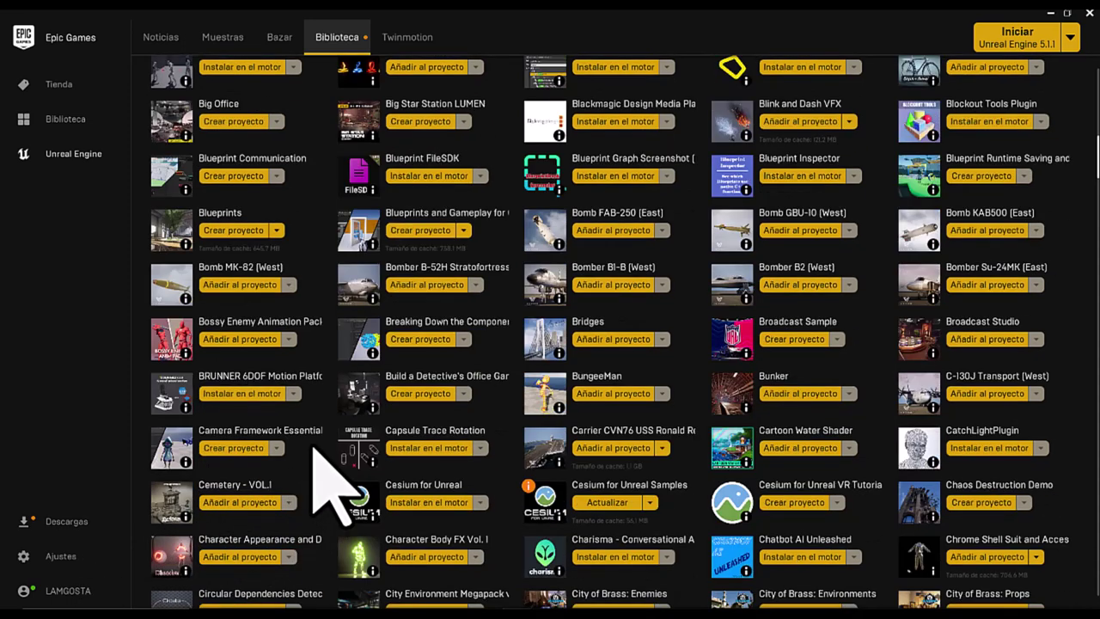
Scroll back up to engine versions 5.1.1, 4.27.2, 5.2.0 and My Projects
{"action": "scroll", "coordinate": [565, 307], "scroll_direction": "up", "scroll_amount": 1}
{"action": "scroll", "coordinate": [563, 301], "scroll_direction": "up", "scroll_amount": 5}
{"action": "scroll", "coordinate": [560, 290], "scroll_direction": "up", "scroll_amount": 4}
{"action": "scroll", "coordinate": [553, 258], "scroll_direction": "up", "scroll_amount": 2}
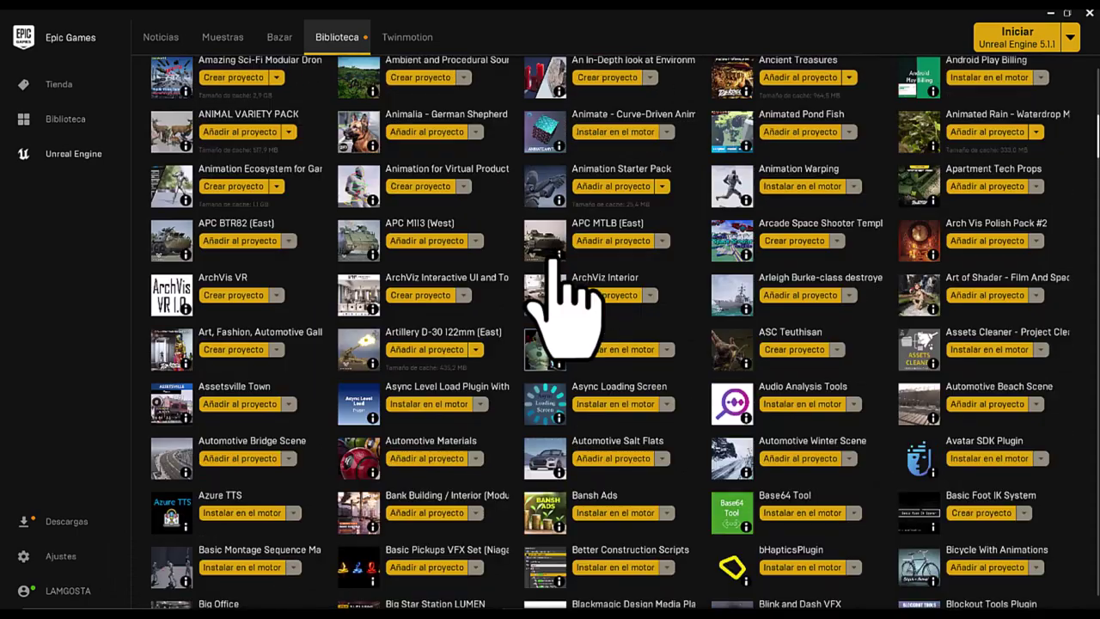
{"action": "scroll", "coordinate": [552, 262], "scroll_direction": "up", "scroll_amount": 3}
{"action": "scroll", "coordinate": [550, 275], "scroll_direction": "up", "scroll_amount": 6}
{"action": "scroll", "coordinate": [550, 284], "scroll_direction": "up", "scroll_amount": 5}
{"action": "scroll", "coordinate": [546, 274], "scroll_direction": "up", "scroll_amount": 2}
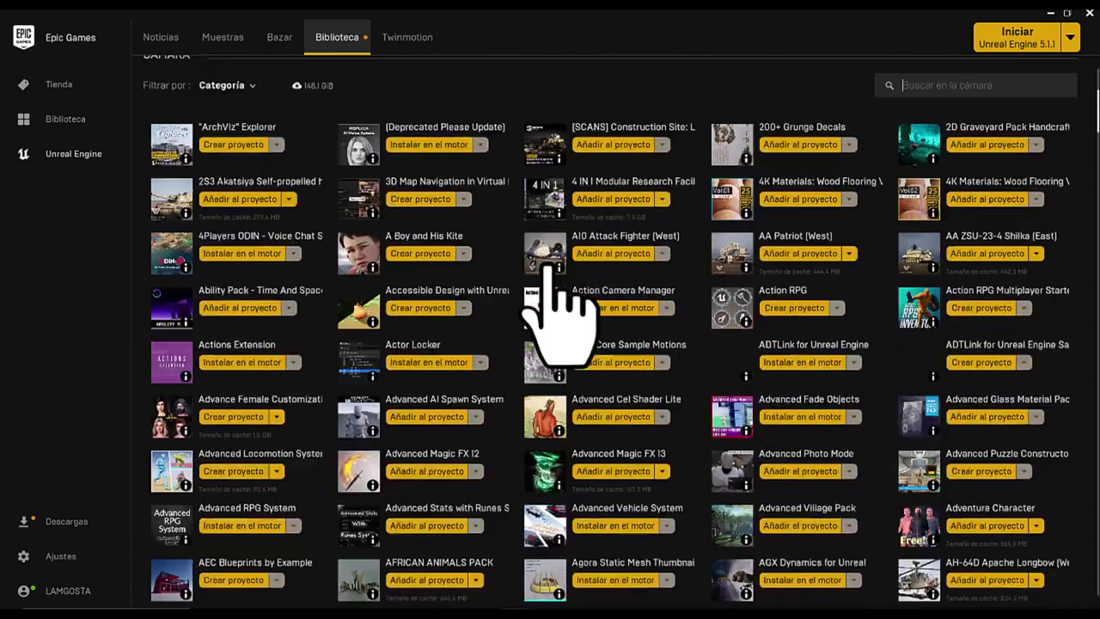
{"action": "scroll", "coordinate": [548, 265], "scroll_direction": "up", "scroll_amount": 2}
{"action": "scroll", "coordinate": [550, 265], "scroll_direction": "up", "scroll_amount": 2}
{"action": "scroll", "coordinate": [550, 265], "scroll_direction": "up", "scroll_amount": 2}
{"action": "scroll", "coordinate": [548, 266], "scroll_direction": "up", "scroll_amount": 2}
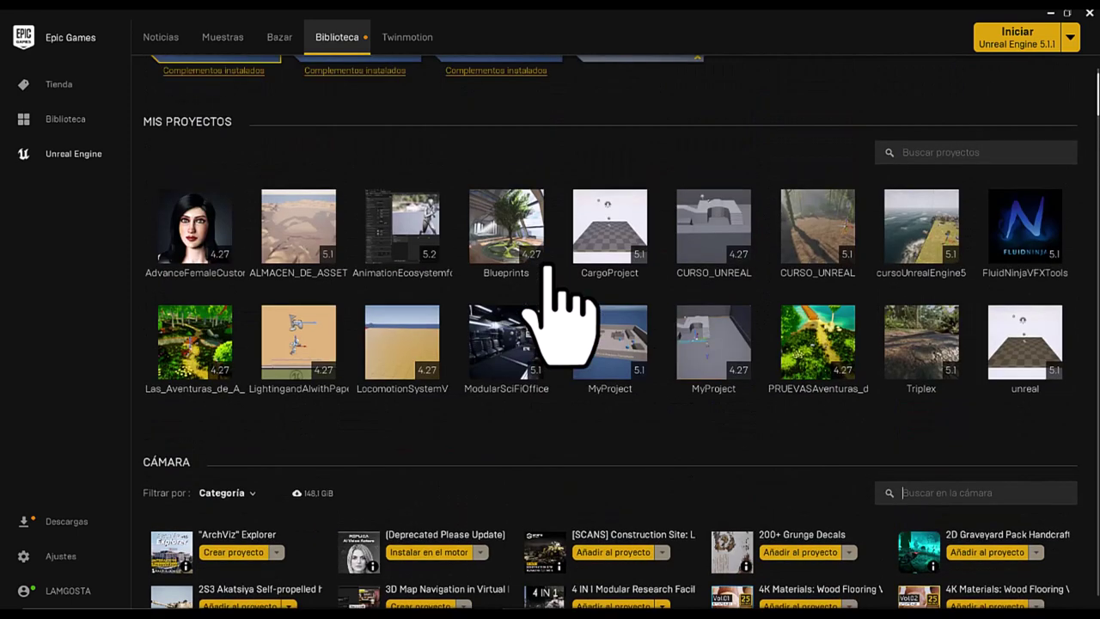
{"action": "scroll", "coordinate": [547, 267], "scroll_direction": "up", "scroll_amount": 2}
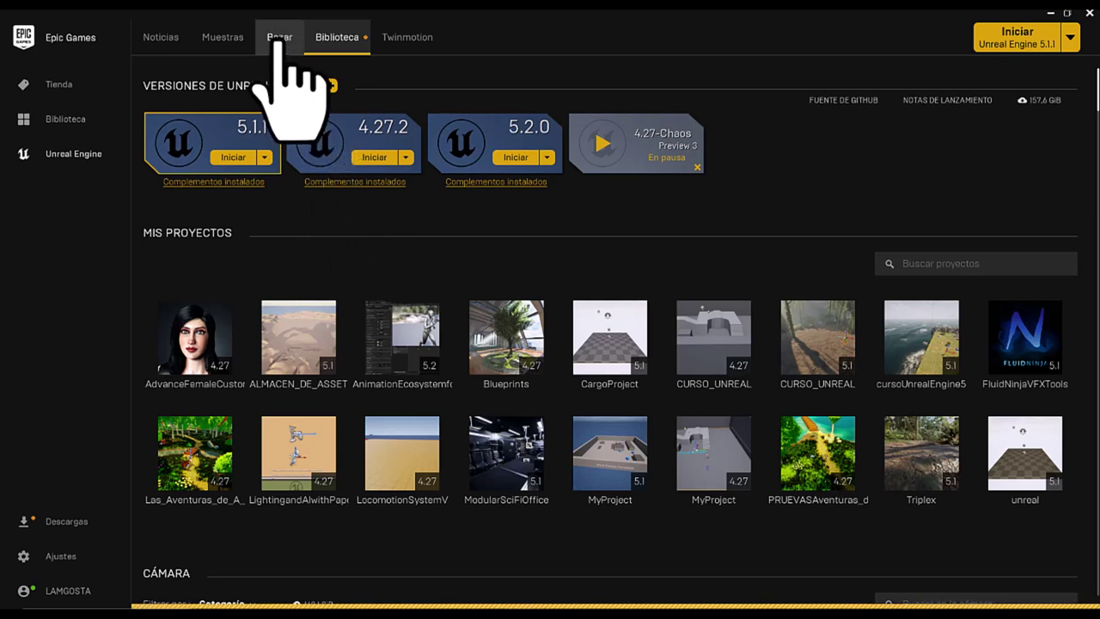
In the Bazar, list and scroll through the 67 free Marketplace Collection products
{"action": "left_click", "coordinate": [277, 40]}
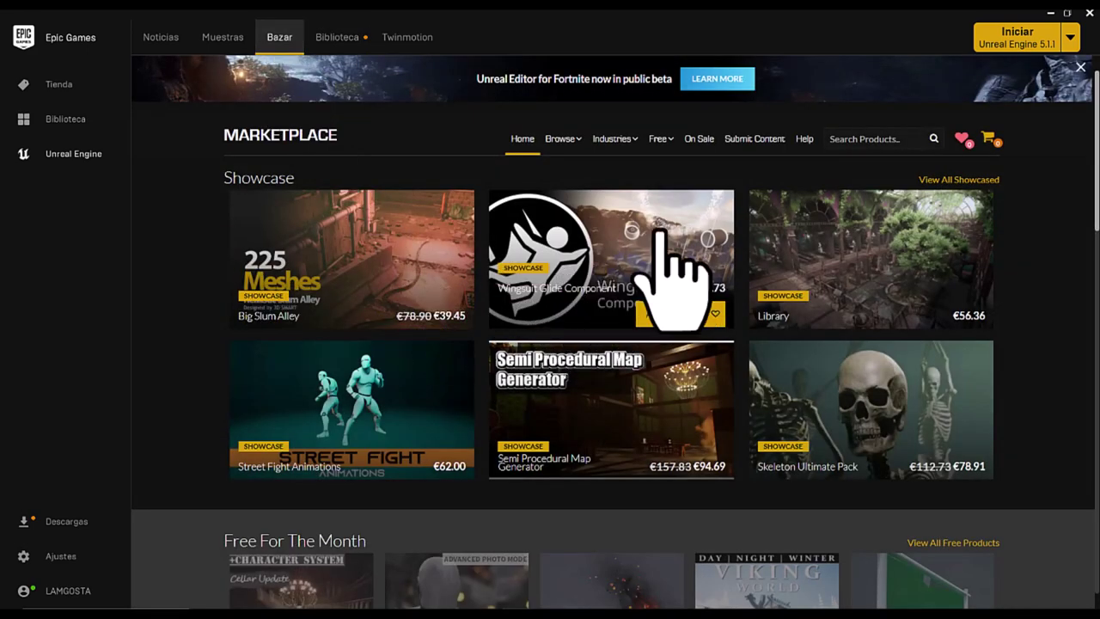
{"action": "mouse_move", "coordinate": [691, 150]}
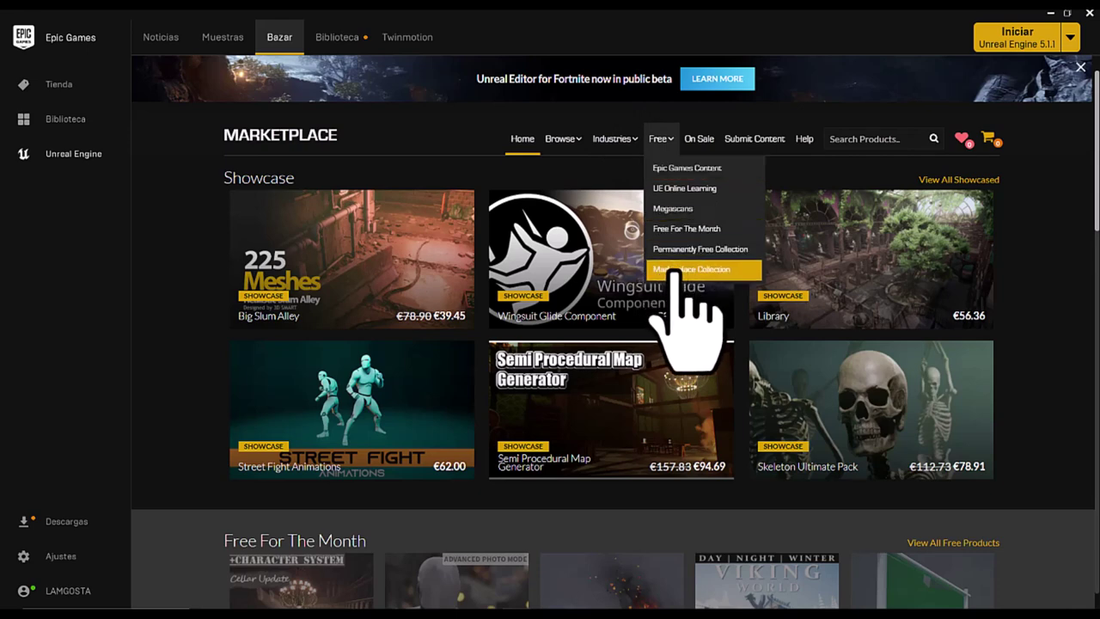
{"action": "left_click", "coordinate": [673, 272]}
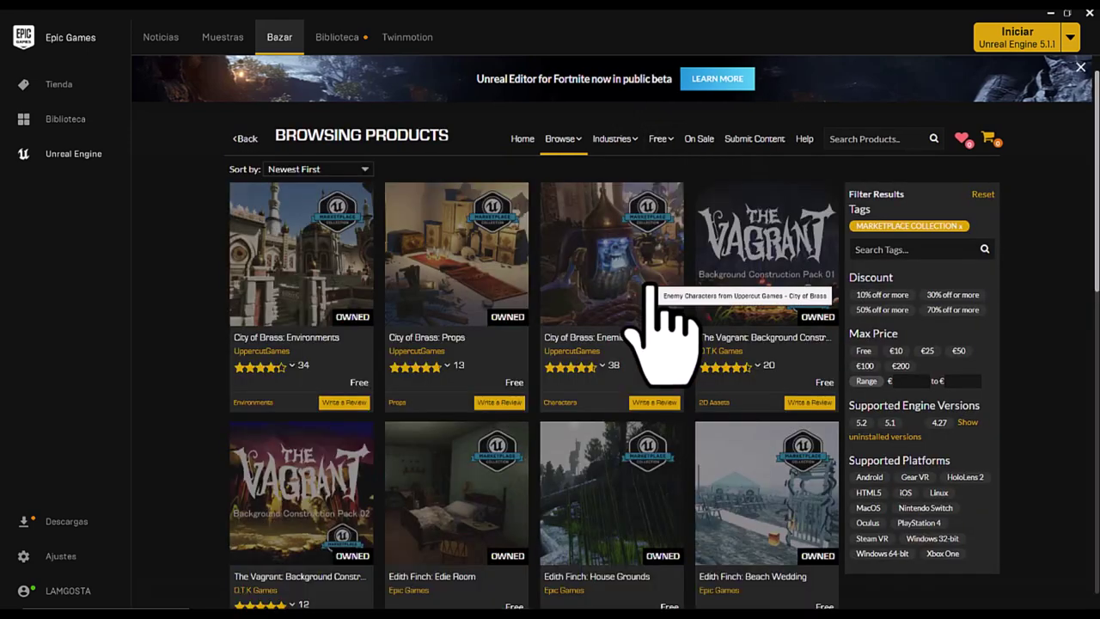
{"action": "scroll", "coordinate": [653, 387], "scroll_direction": "down", "scroll_amount": 1}
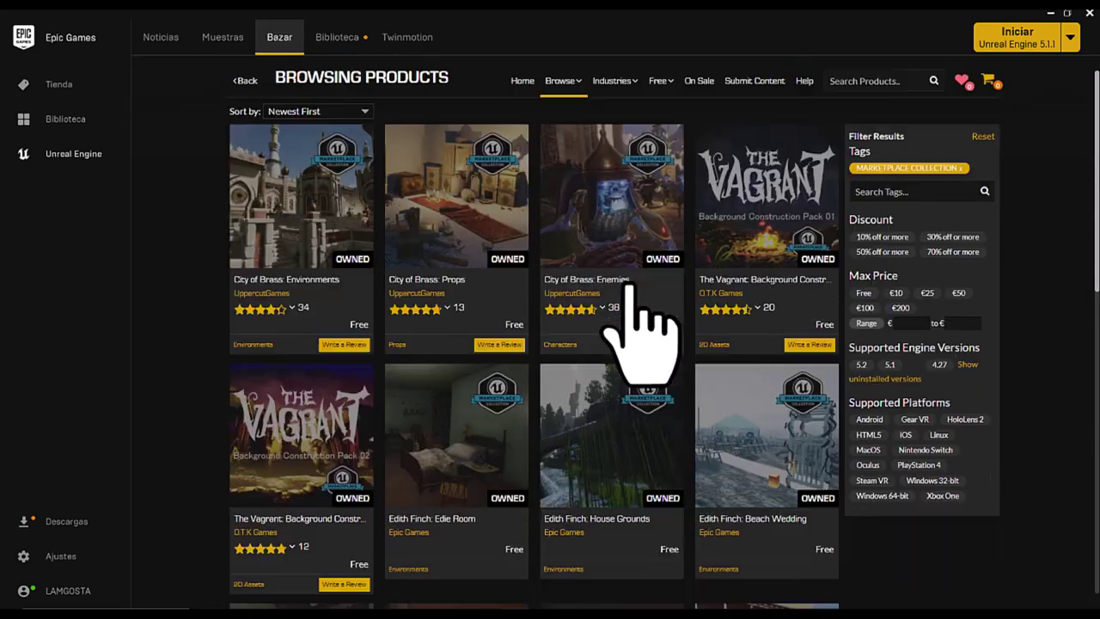
{"action": "scroll", "coordinate": [643, 310], "scroll_direction": "down", "scroll_amount": 2}
{"action": "scroll", "coordinate": [643, 317], "scroll_direction": "down", "scroll_amount": 3}
{"action": "scroll", "coordinate": [640, 292], "scroll_direction": "down", "scroll_amount": 2}
{"action": "scroll", "coordinate": [641, 292], "scroll_direction": "down", "scroll_amount": 2}
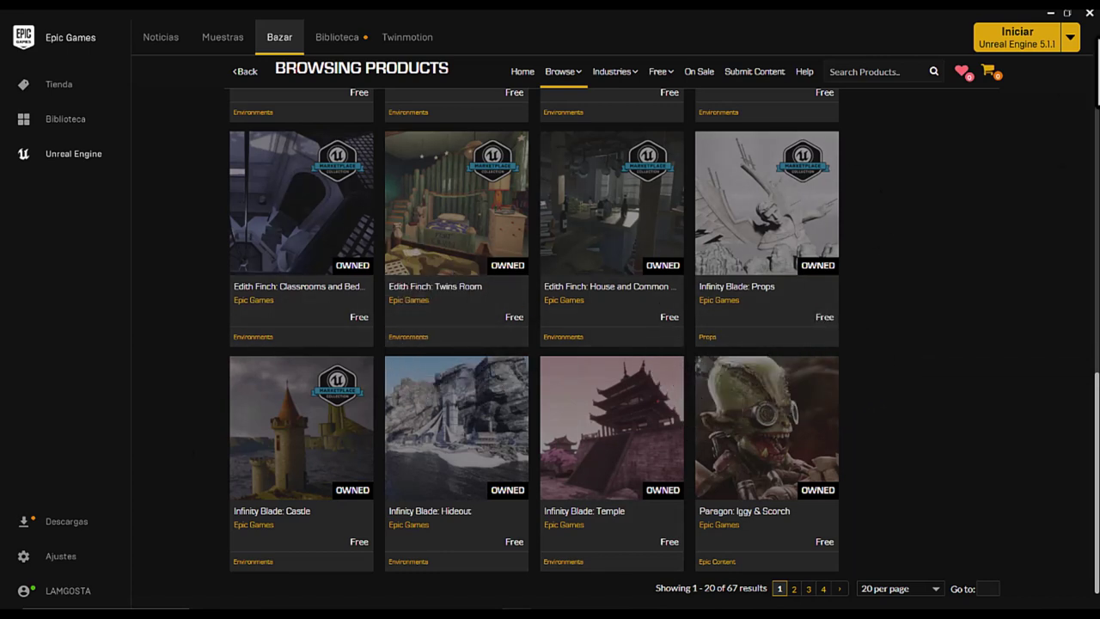
{"action": "scroll", "coordinate": [588, 273], "scroll_direction": "up", "scroll_amount": 6}
{"action": "scroll", "coordinate": [576, 249], "scroll_direction": "up", "scroll_amount": 4}
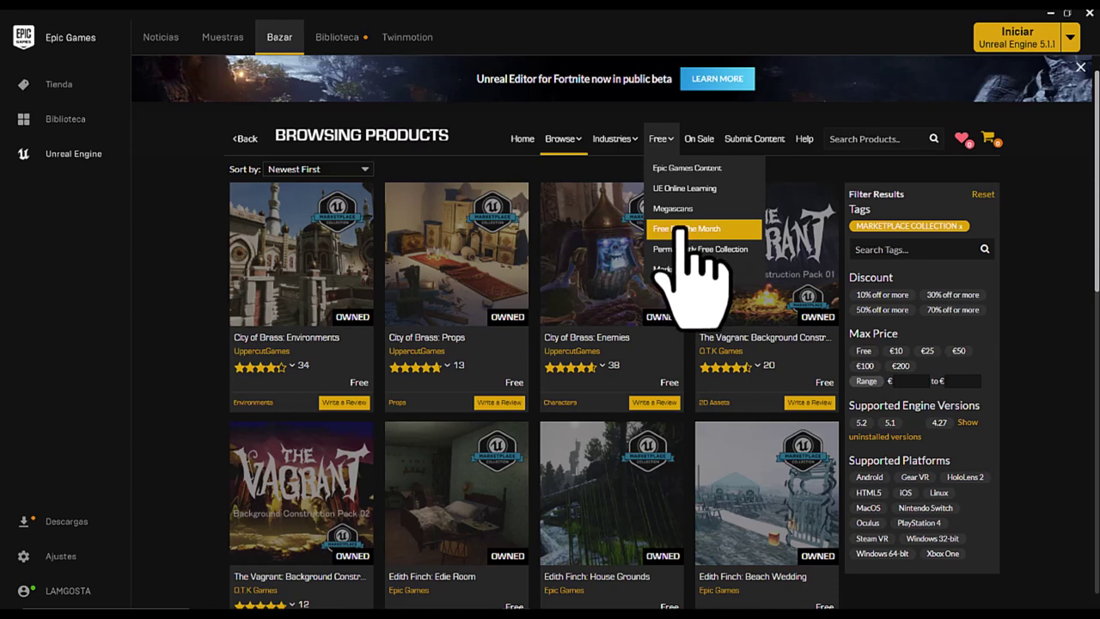
Show Free For The Month products and open SICKA MANSION's main screenshot full-size
{"action": "left_click", "coordinate": [681, 228]}
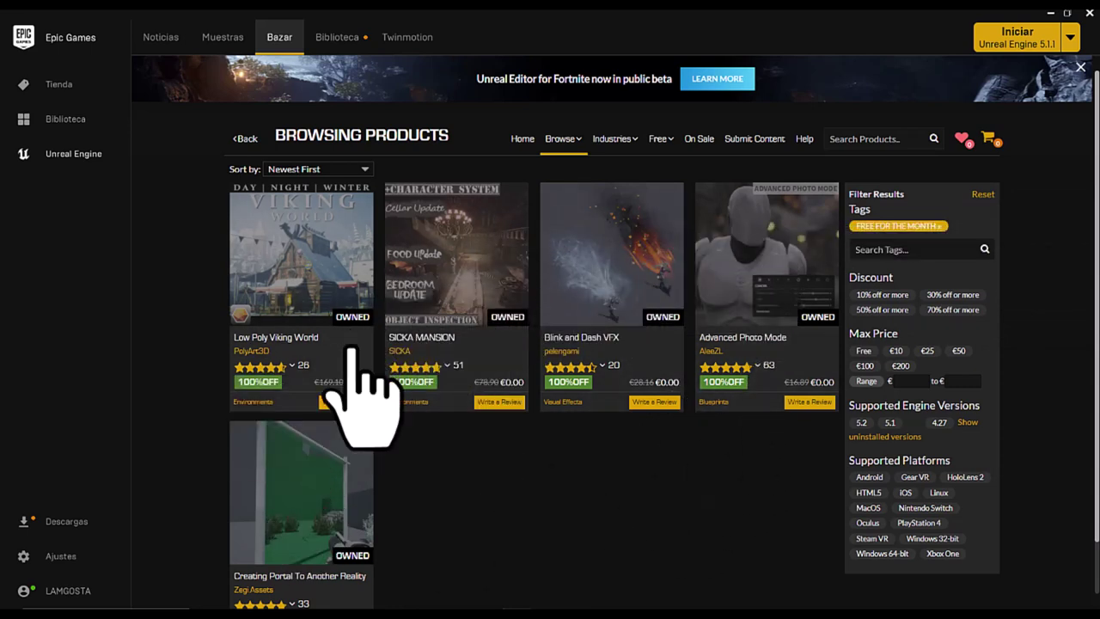
{"action": "left_click", "coordinate": [460, 288]}
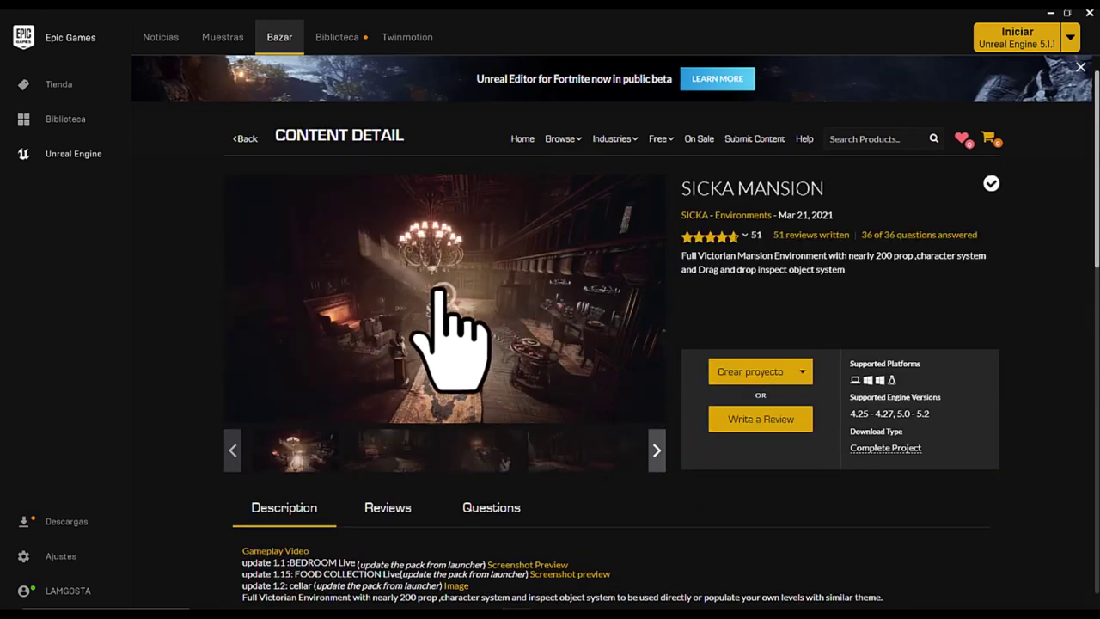
{"action": "left_click", "coordinate": [442, 295]}
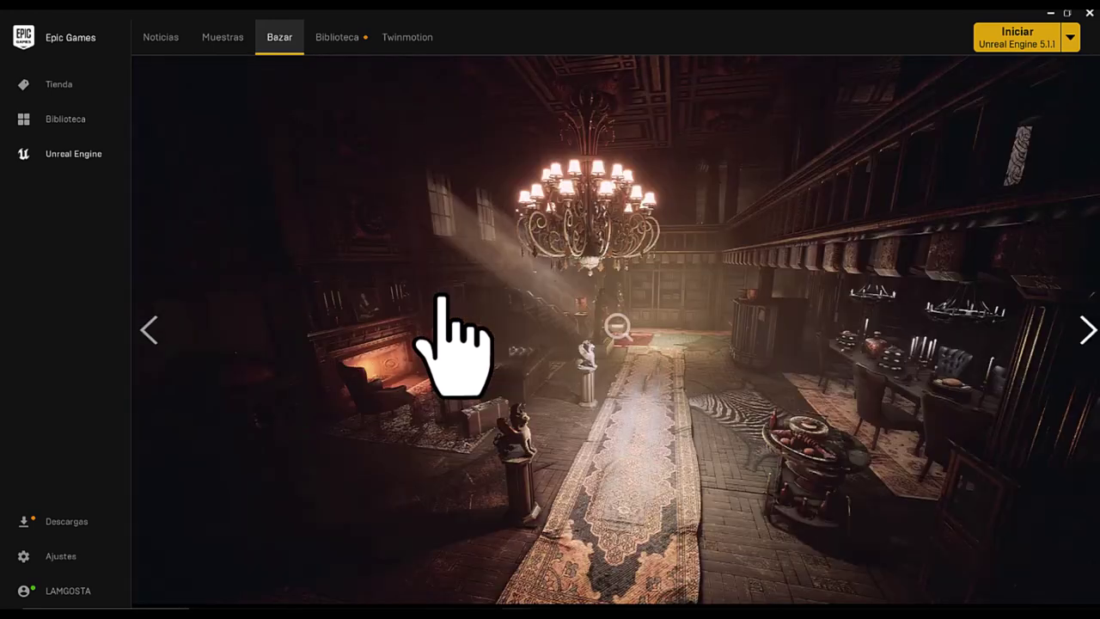
Page through eight more mansion screenshots, then close the gallery
{"action": "left_click", "coordinate": [1086, 335]}
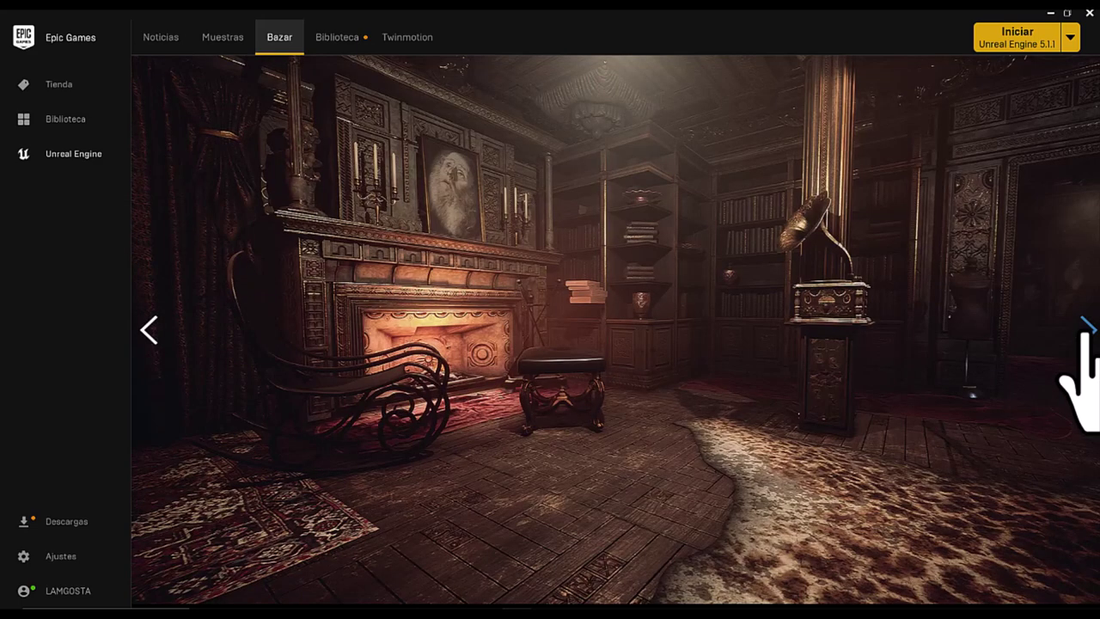
{"action": "left_click", "coordinate": [1084, 333]}
{"action": "left_click", "coordinate": [1085, 333]}
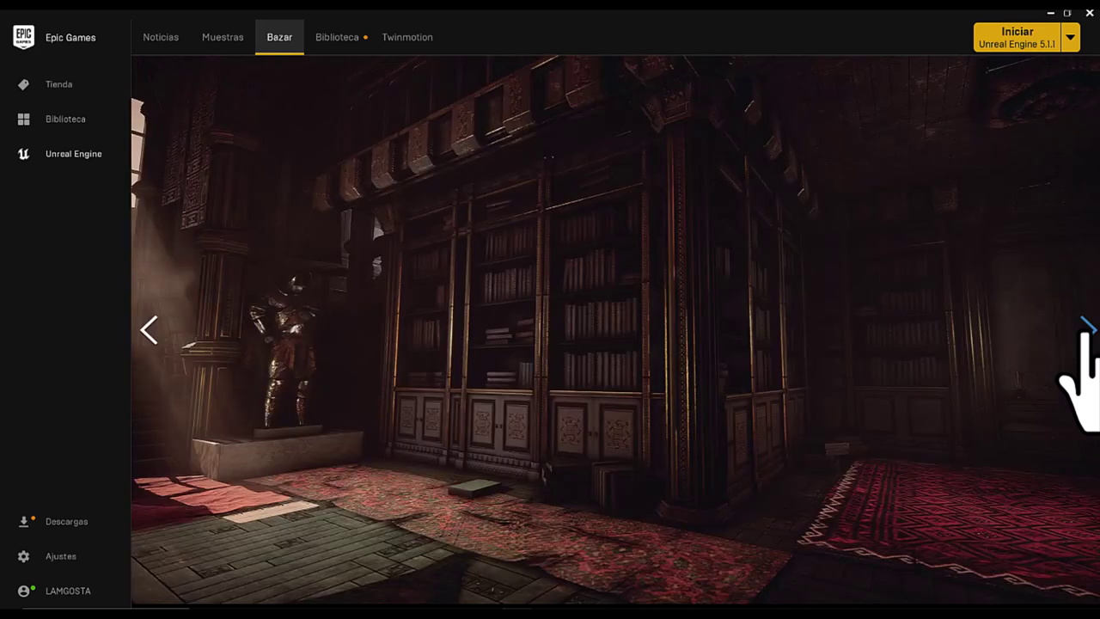
{"action": "left_click", "coordinate": [1085, 333]}
{"action": "left_click", "coordinate": [1085, 333]}
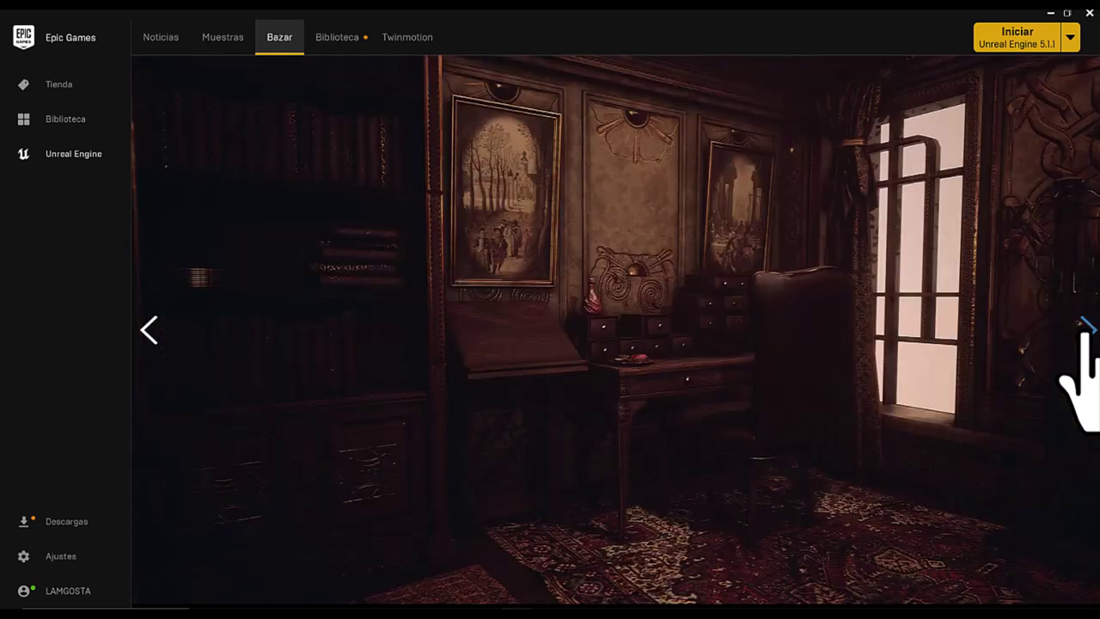
{"action": "left_click", "coordinate": [1085, 334]}
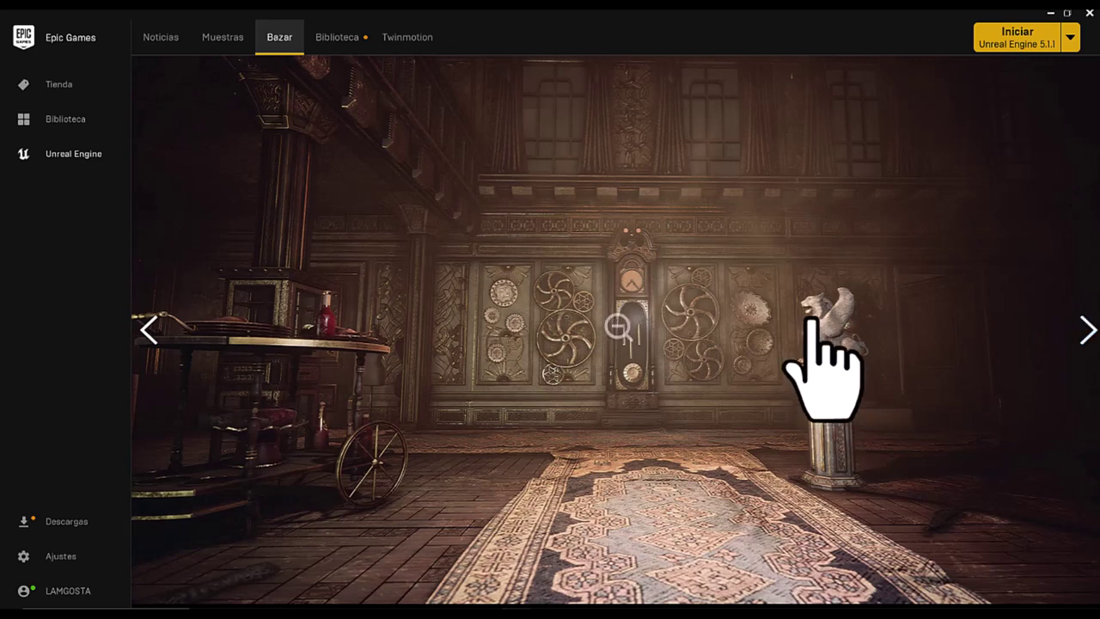
{"action": "left_click", "coordinate": [1085, 329]}
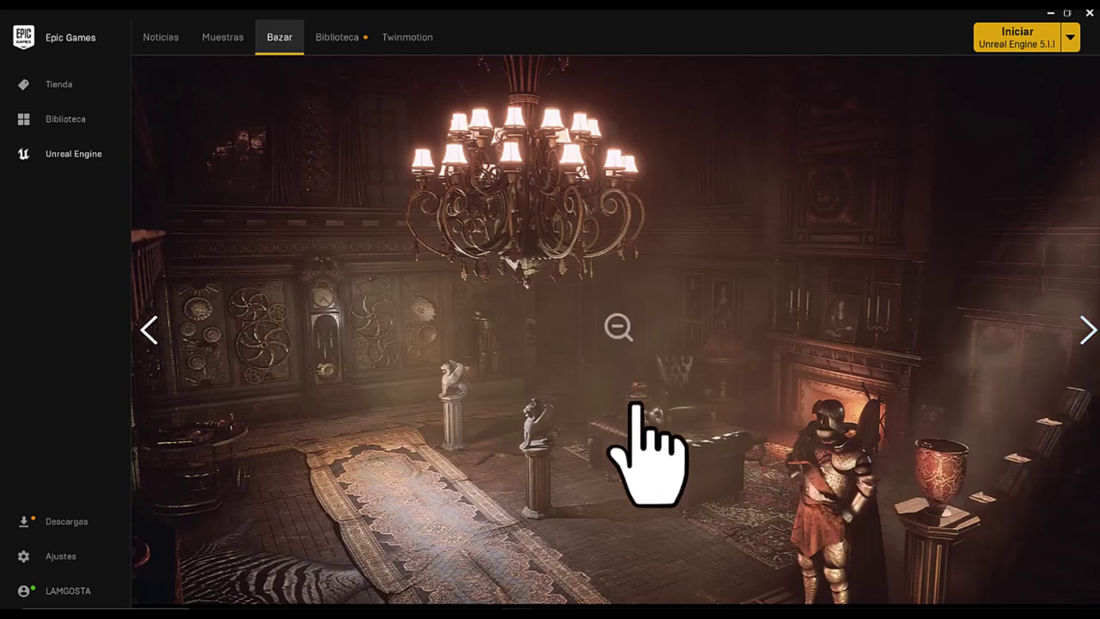
{"action": "left_click", "coordinate": [1085, 329]}
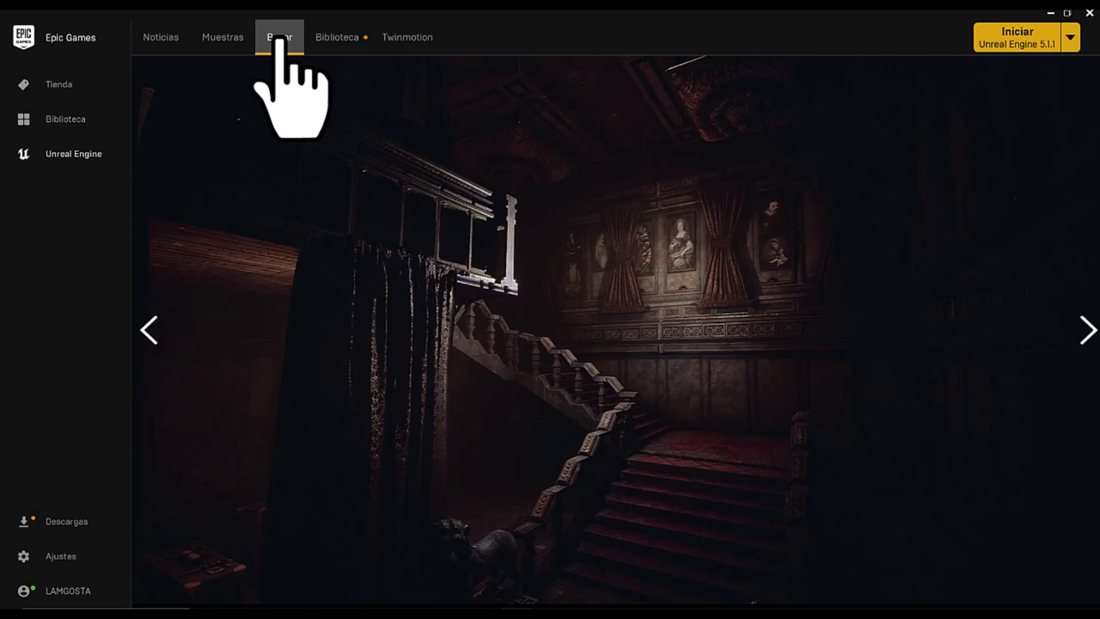
{"action": "left_click", "coordinate": [621, 336]}
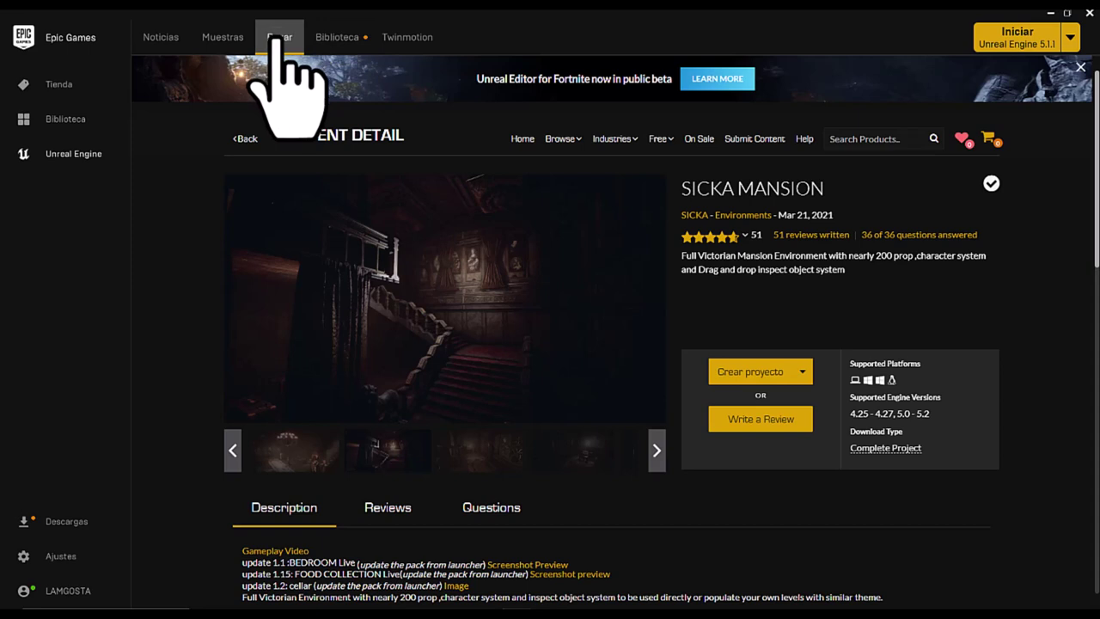
{"action": "mouse_move", "coordinate": [669, 148]}
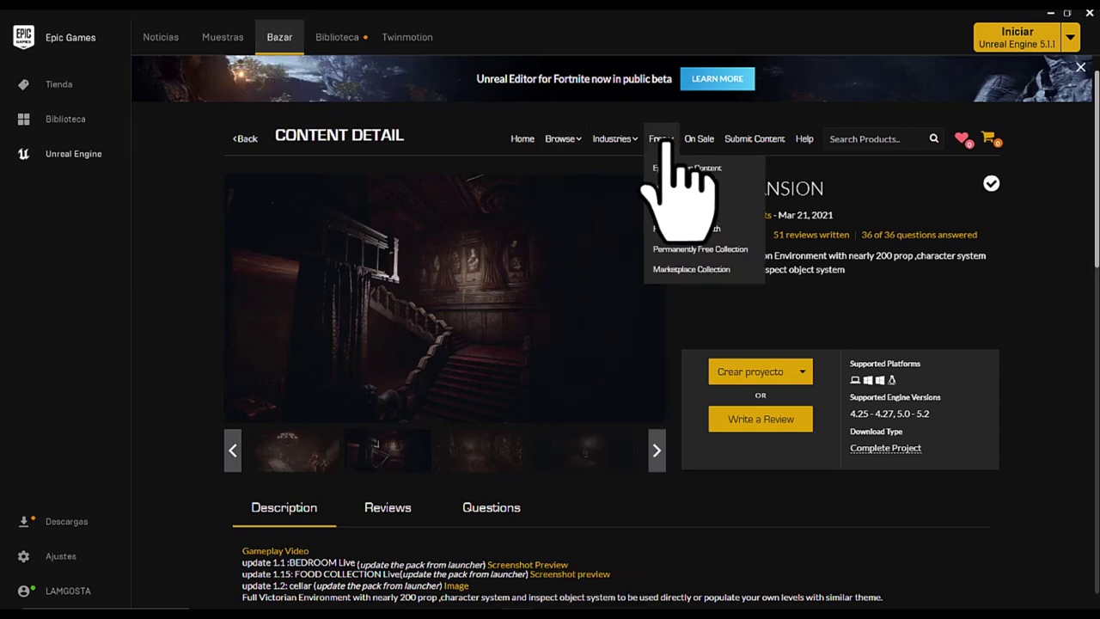
Show the free Quixel Megascans packs, e.g. Iceland and Nordic Coast Collections, browsing down and back up
{"action": "left_click", "coordinate": [673, 209]}
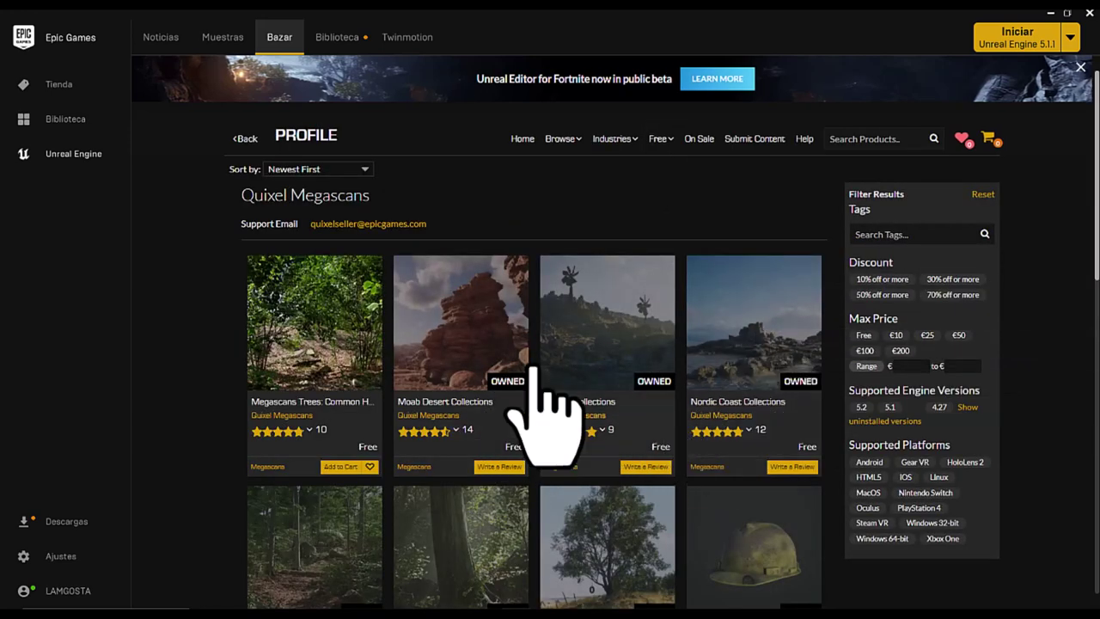
{"action": "scroll", "coordinate": [555, 429], "scroll_direction": "down", "scroll_amount": 3}
{"action": "scroll", "coordinate": [554, 451], "scroll_direction": "down", "scroll_amount": 2}
{"action": "scroll", "coordinate": [554, 459], "scroll_direction": "down", "scroll_amount": 2}
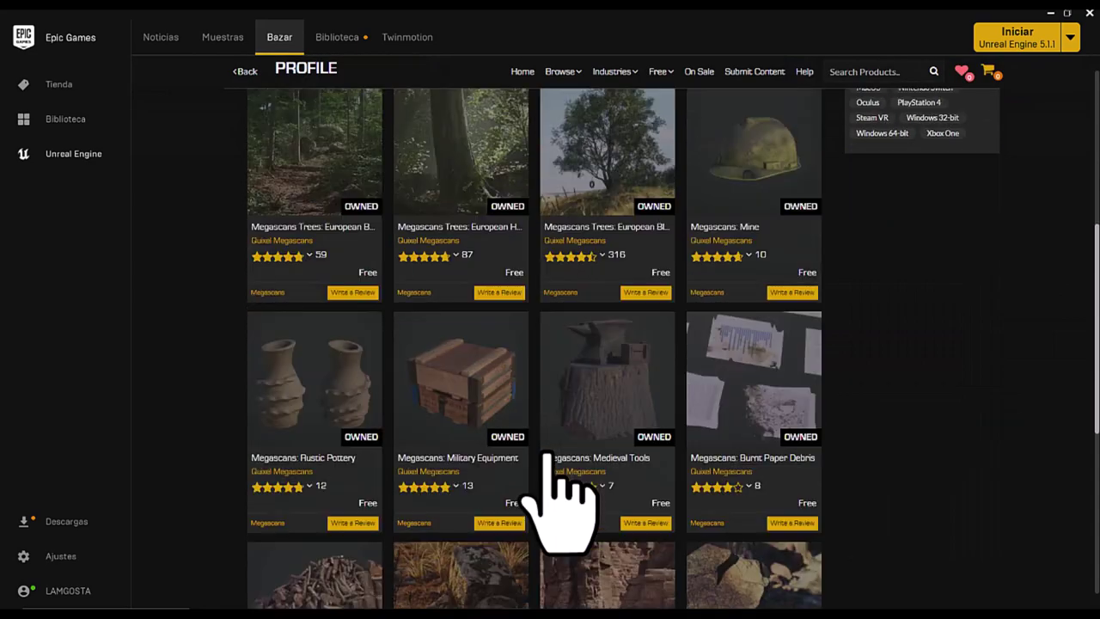
{"action": "scroll", "coordinate": [683, 396], "scroll_direction": "down", "scroll_amount": 3}
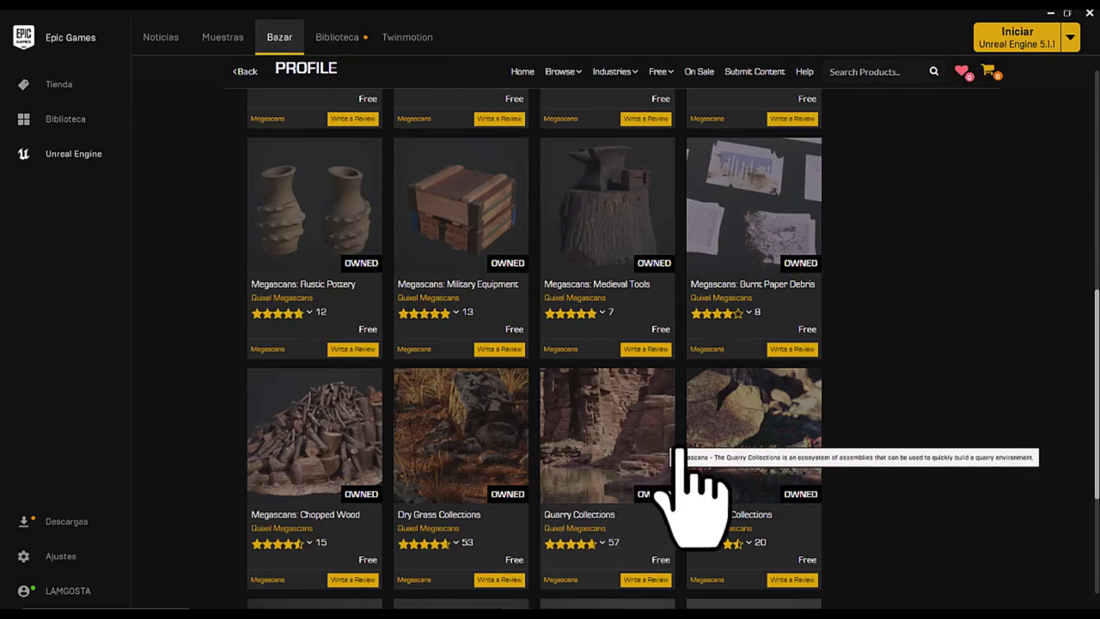
{"action": "scroll", "coordinate": [507, 452], "scroll_direction": "down", "scroll_amount": 4}
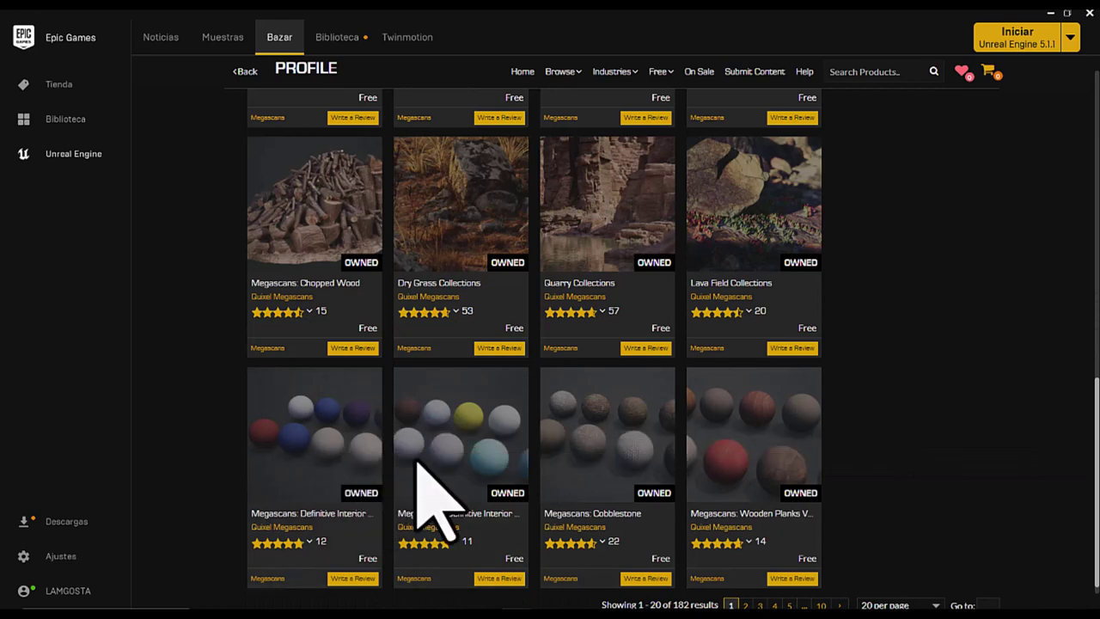
{"action": "scroll", "coordinate": [590, 387], "scroll_direction": "up", "scroll_amount": 3}
{"action": "scroll", "coordinate": [574, 379], "scroll_direction": "up", "scroll_amount": 3}
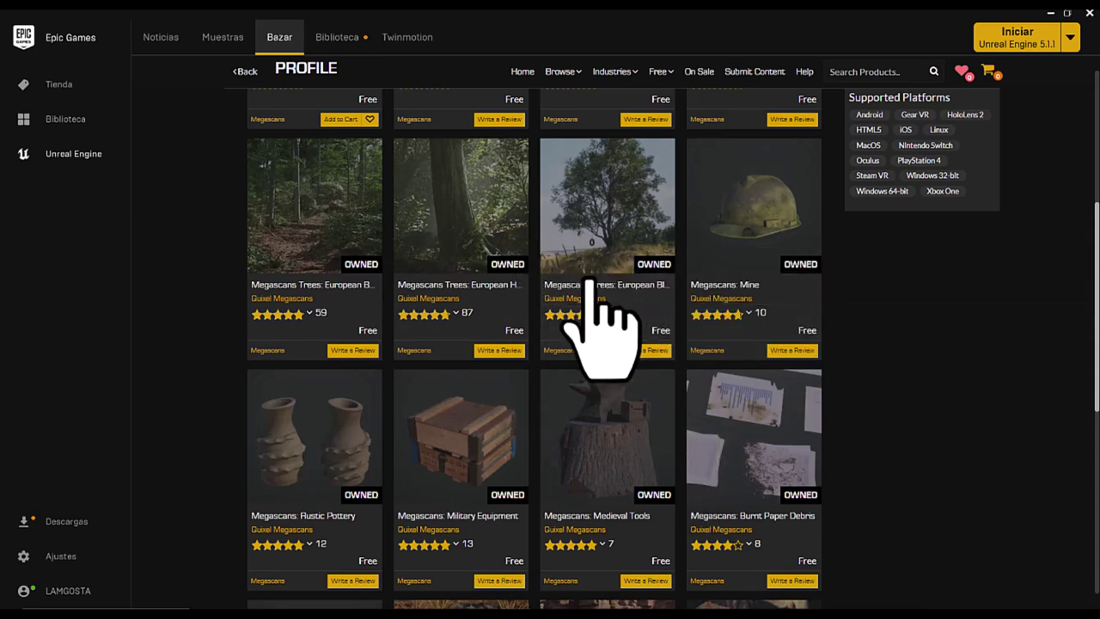
{"action": "scroll", "coordinate": [587, 266], "scroll_direction": "up", "scroll_amount": 5}
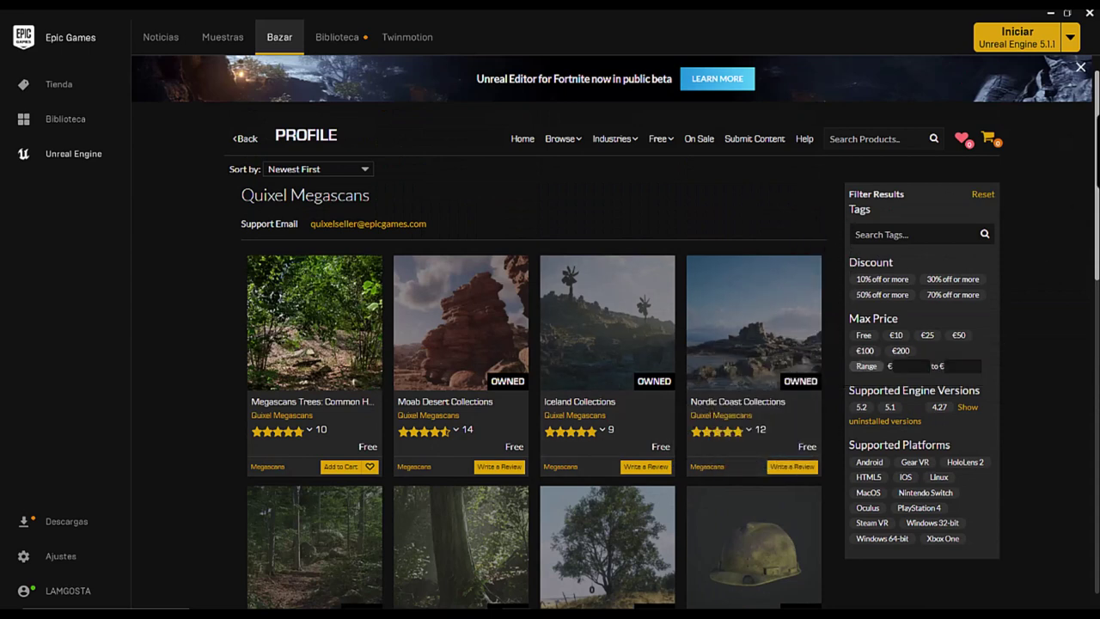
{"action": "mouse_move", "coordinate": [645, 156]}
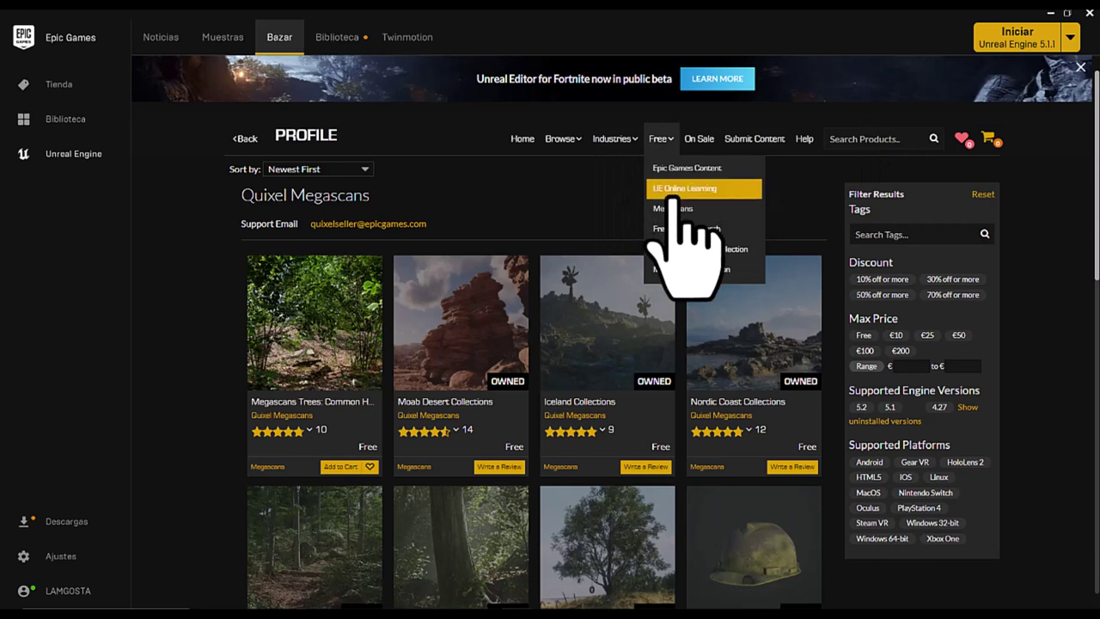
List the UE Online Learning free courses, such as UI Material Lab and Northwood, and browse them
{"action": "left_click", "coordinate": [659, 140]}
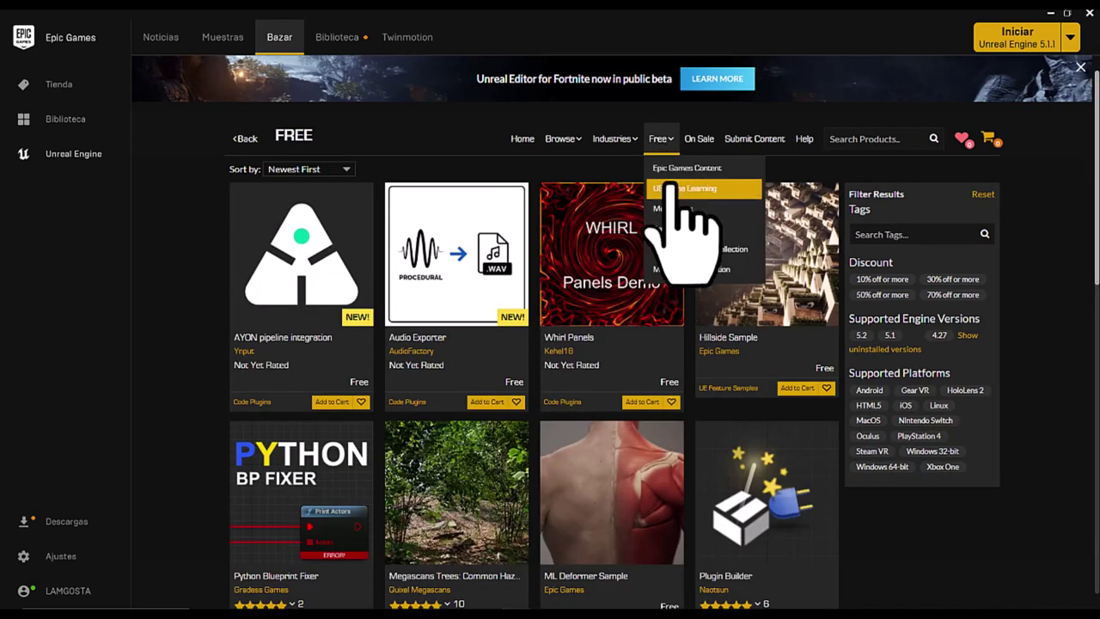
{"action": "left_click", "coordinate": [671, 189]}
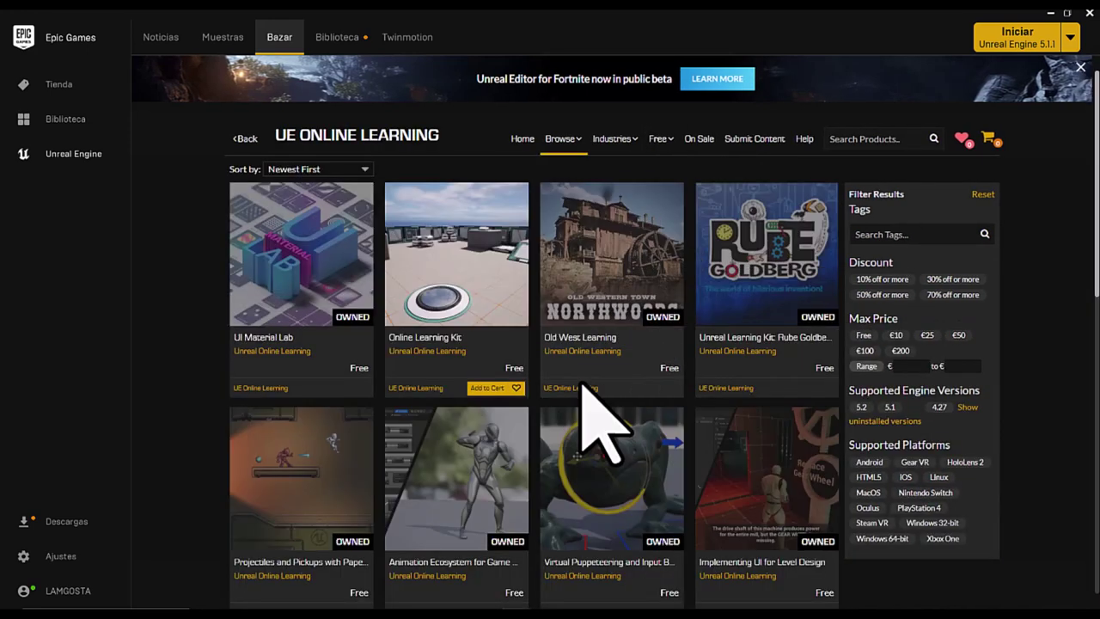
{"action": "scroll", "coordinate": [662, 429], "scroll_direction": "down", "scroll_amount": 5}
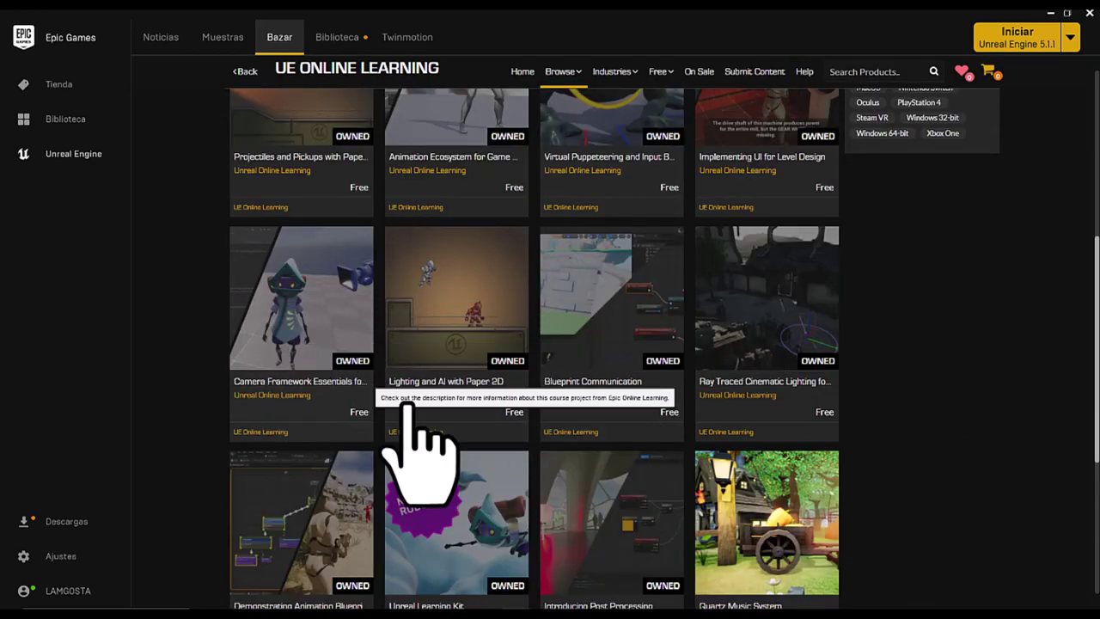
{"action": "scroll", "coordinate": [778, 529], "scroll_direction": "down", "scroll_amount": 3}
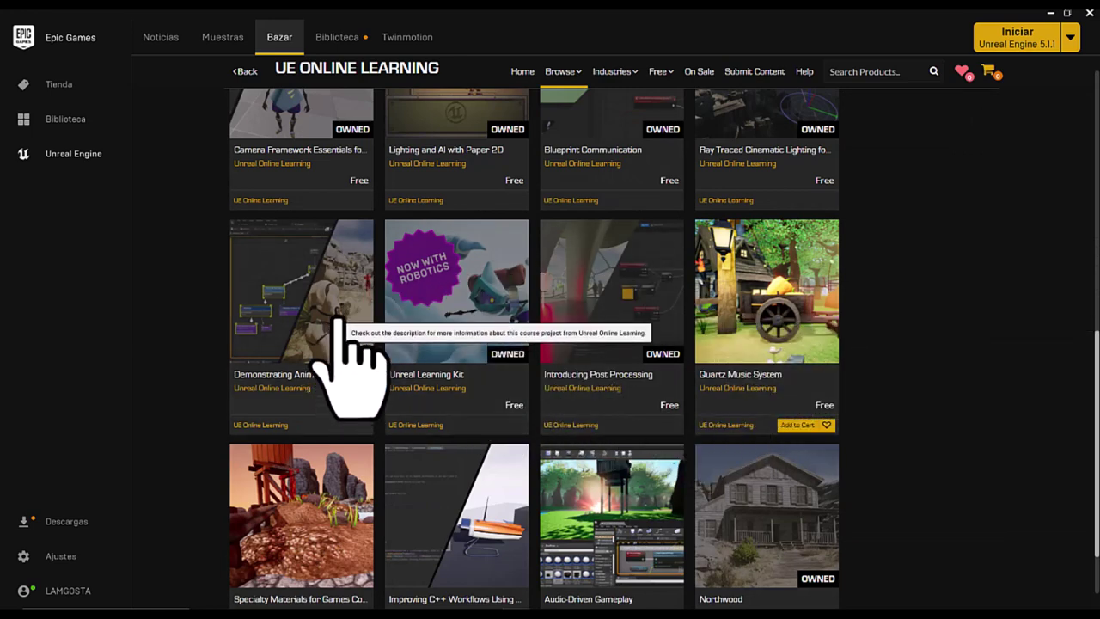
{"action": "scroll", "coordinate": [644, 270], "scroll_direction": "up", "scroll_amount": 5}
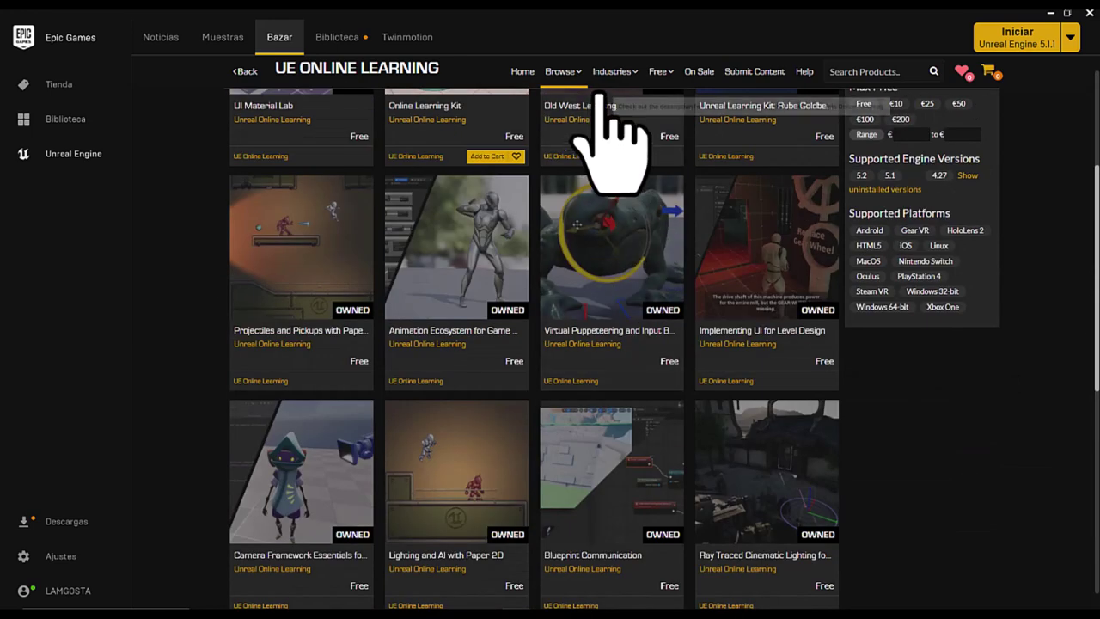
{"action": "left_click", "coordinate": [669, 72]}
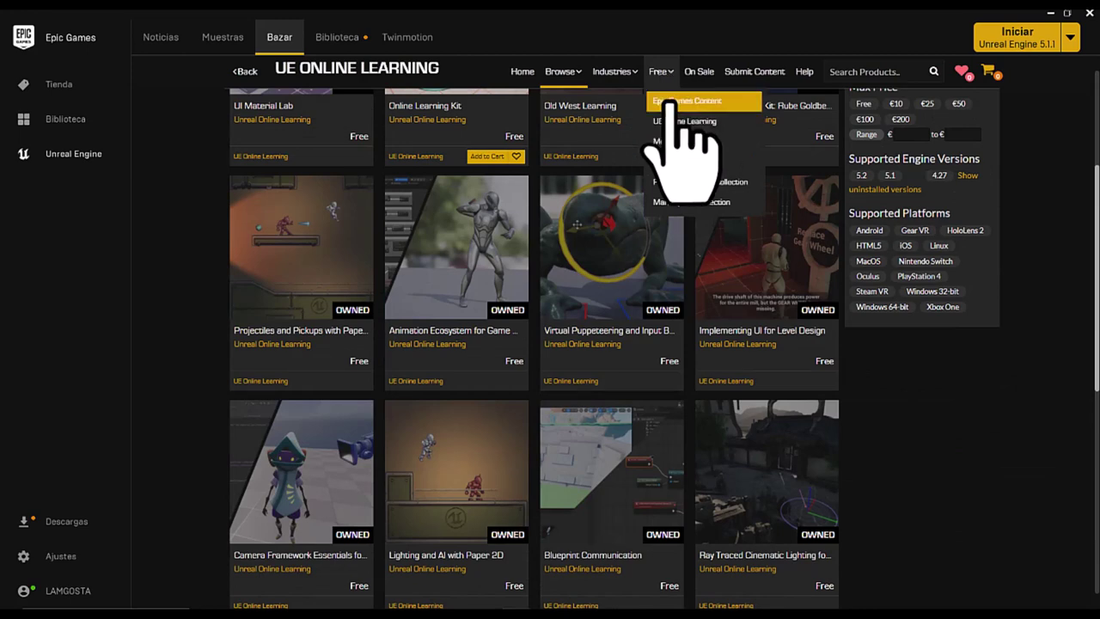
Show the Epic Games free content page from the Free menu, reloading it once
{"action": "left_click", "coordinate": [667, 101]}
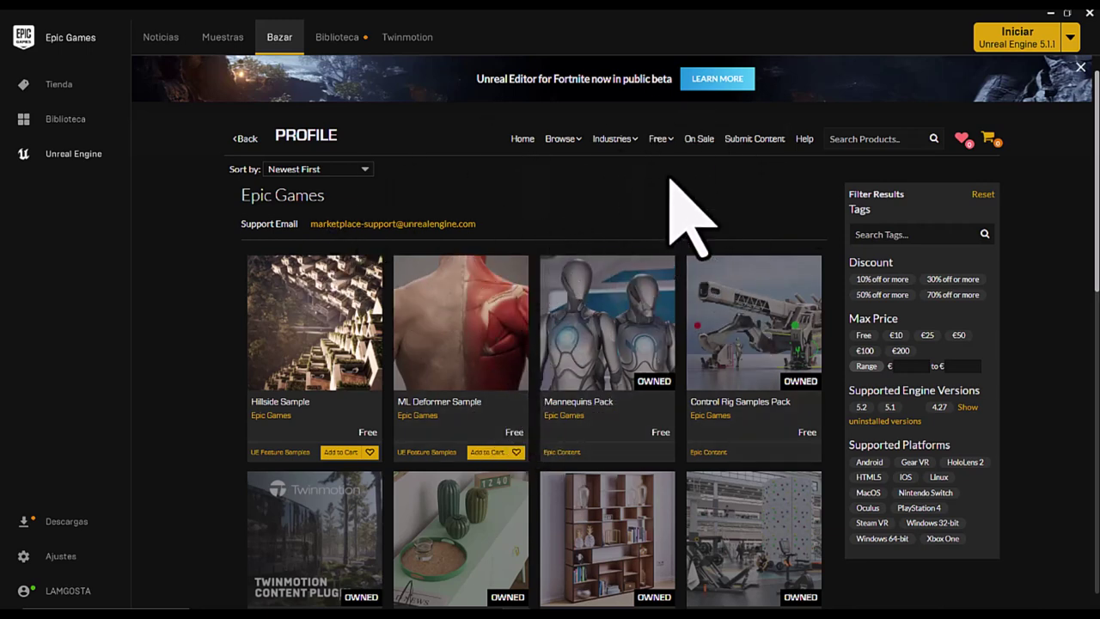
{"action": "left_click", "coordinate": [664, 145]}
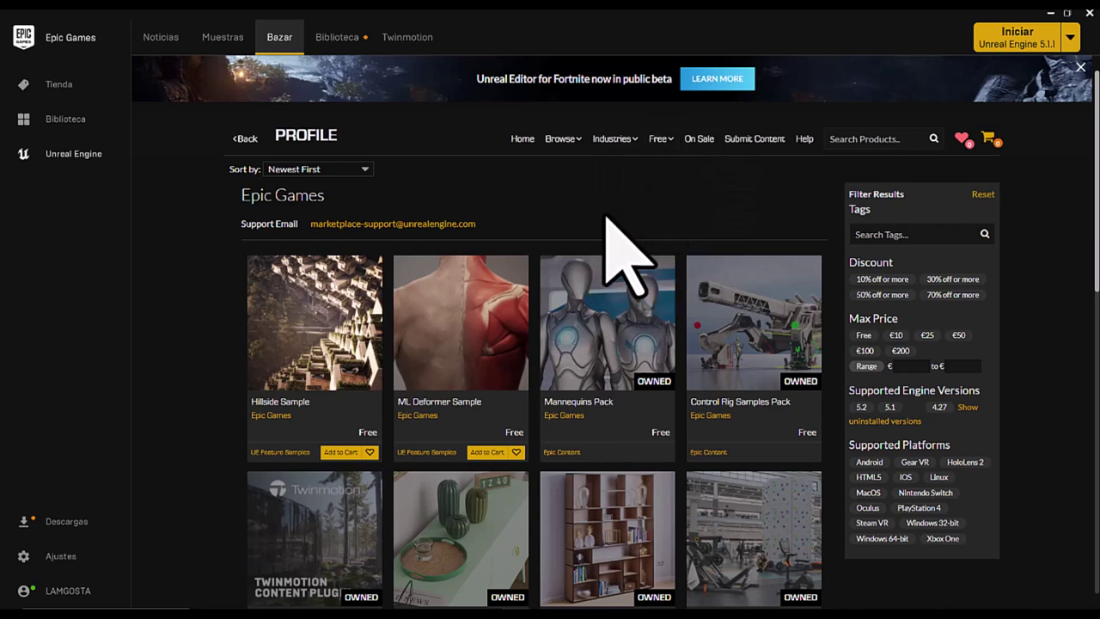
{"action": "mouse_move", "coordinate": [668, 142]}
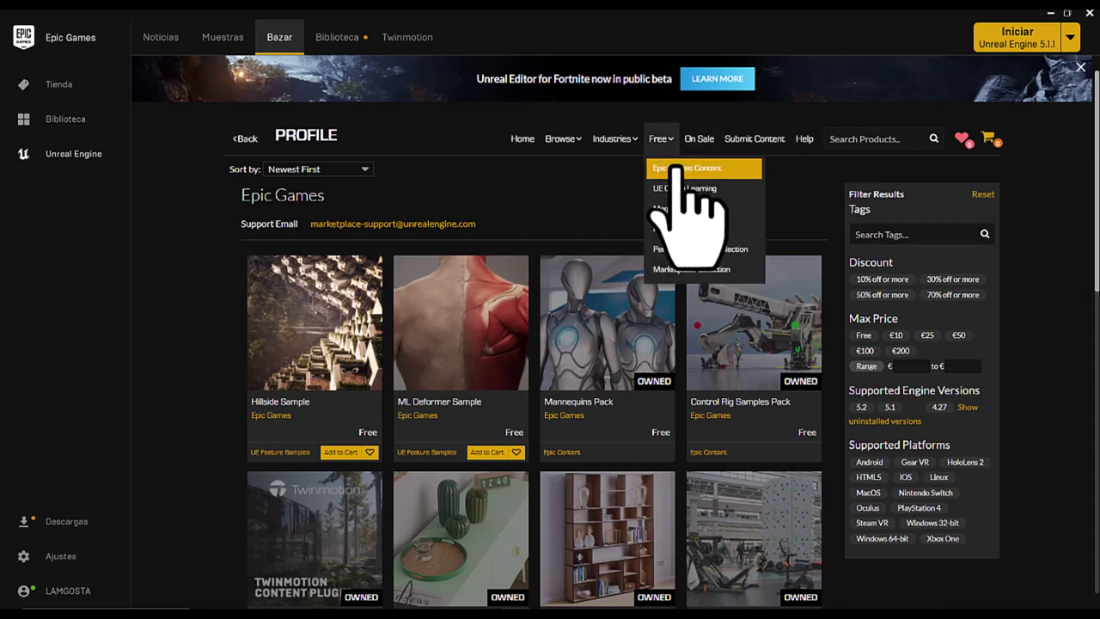
{"action": "left_click", "coordinate": [675, 169]}
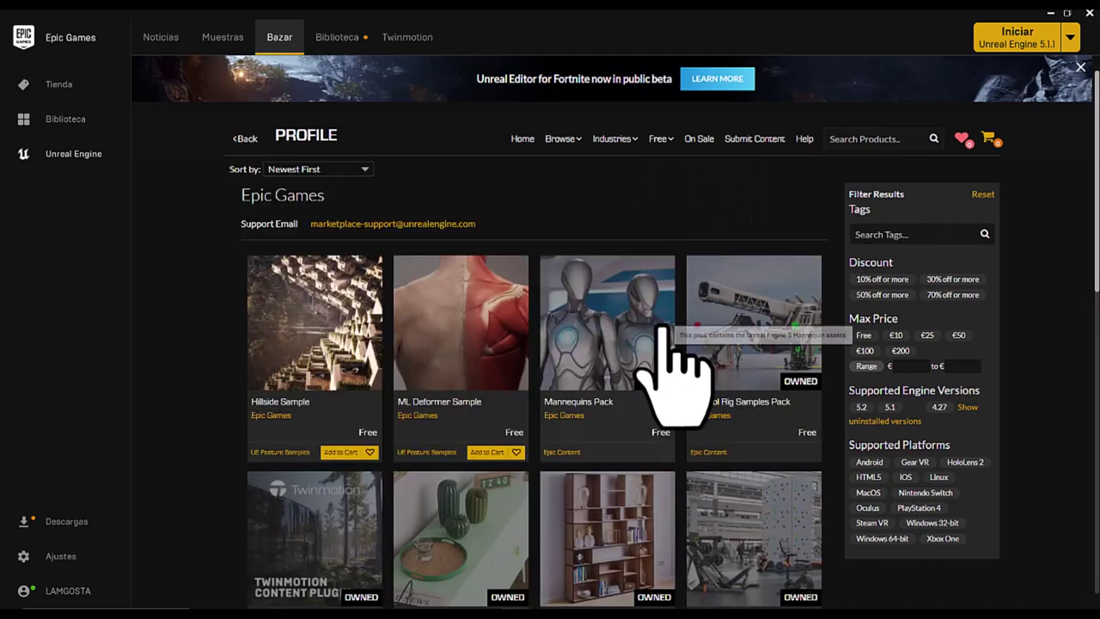
Browse the 173 free Epic Games products down to the pagination and back to the top
{"action": "scroll", "coordinate": [625, 378], "scroll_direction": "down", "scroll_amount": 2}
{"action": "scroll", "coordinate": [625, 378], "scroll_direction": "down", "scroll_amount": 2}
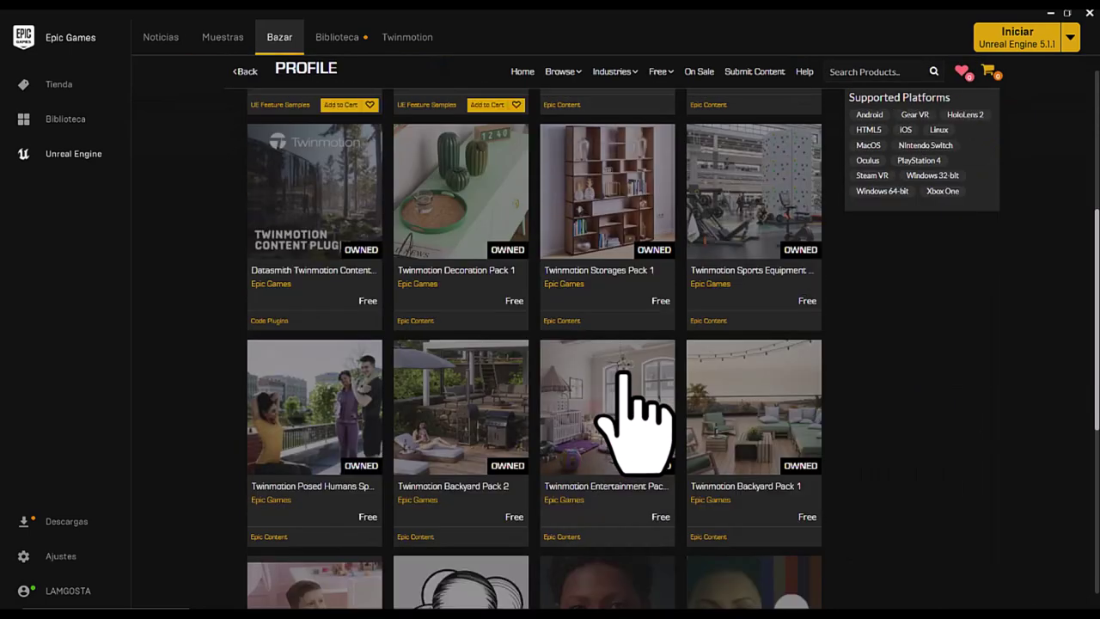
{"action": "scroll", "coordinate": [622, 378], "scroll_direction": "down", "scroll_amount": 1}
{"action": "scroll", "coordinate": [622, 379], "scroll_direction": "down", "scroll_amount": 2}
{"action": "scroll", "coordinate": [623, 378], "scroll_direction": "down", "scroll_amount": 2}
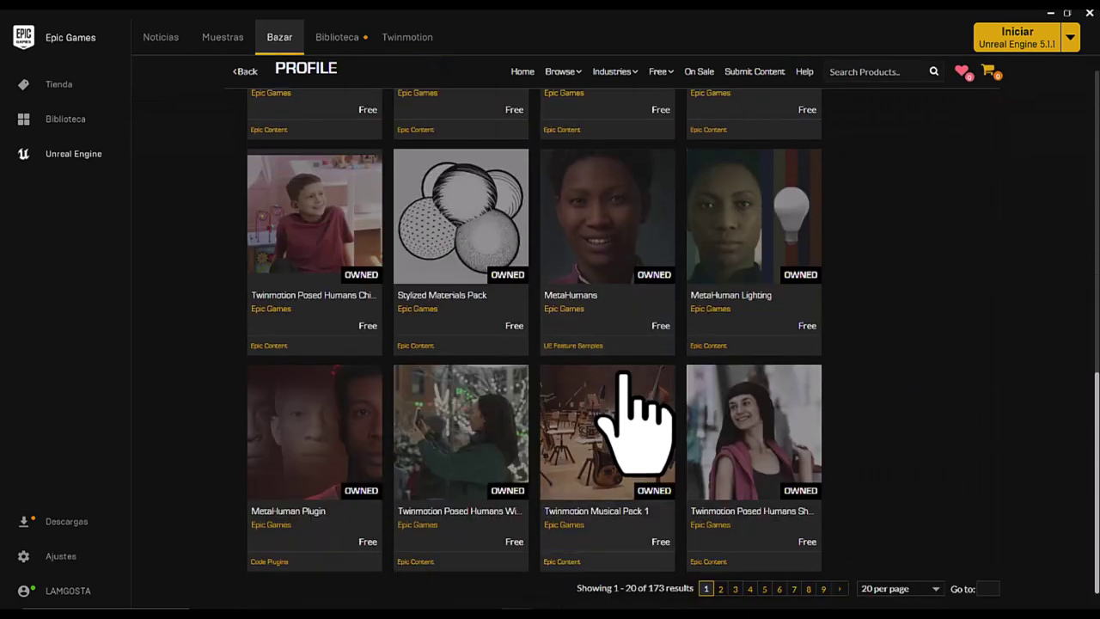
{"action": "scroll", "coordinate": [634, 421], "scroll_direction": "up", "scroll_amount": 5}
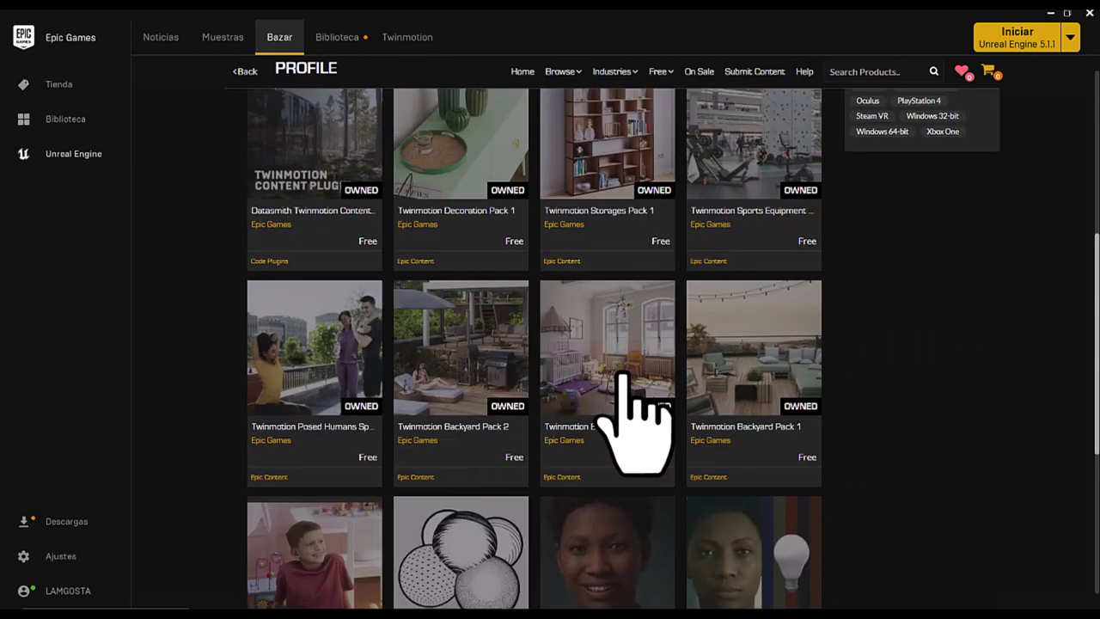
{"action": "scroll", "coordinate": [634, 421], "scroll_direction": "down", "scroll_amount": 4}
{"action": "scroll", "coordinate": [635, 421], "scroll_direction": "down", "scroll_amount": 2}
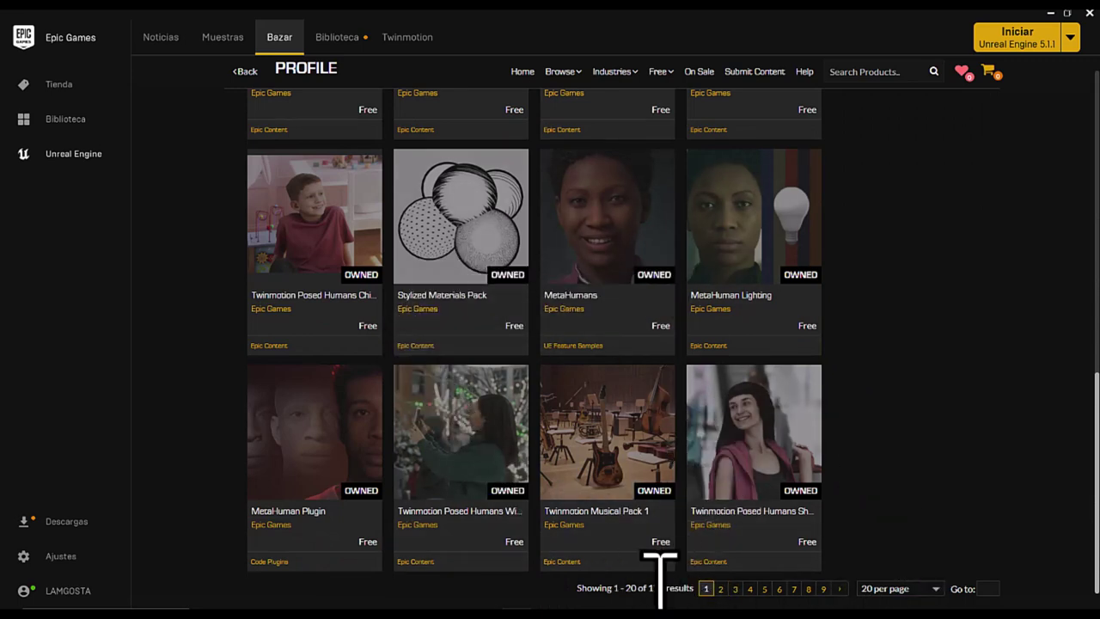
{"action": "scroll", "coordinate": [644, 284], "scroll_direction": "up", "scroll_amount": 2}
{"action": "scroll", "coordinate": [644, 209], "scroll_direction": "up", "scroll_amount": 4}
{"action": "scroll", "coordinate": [640, 189], "scroll_direction": "up", "scroll_amount": 3}
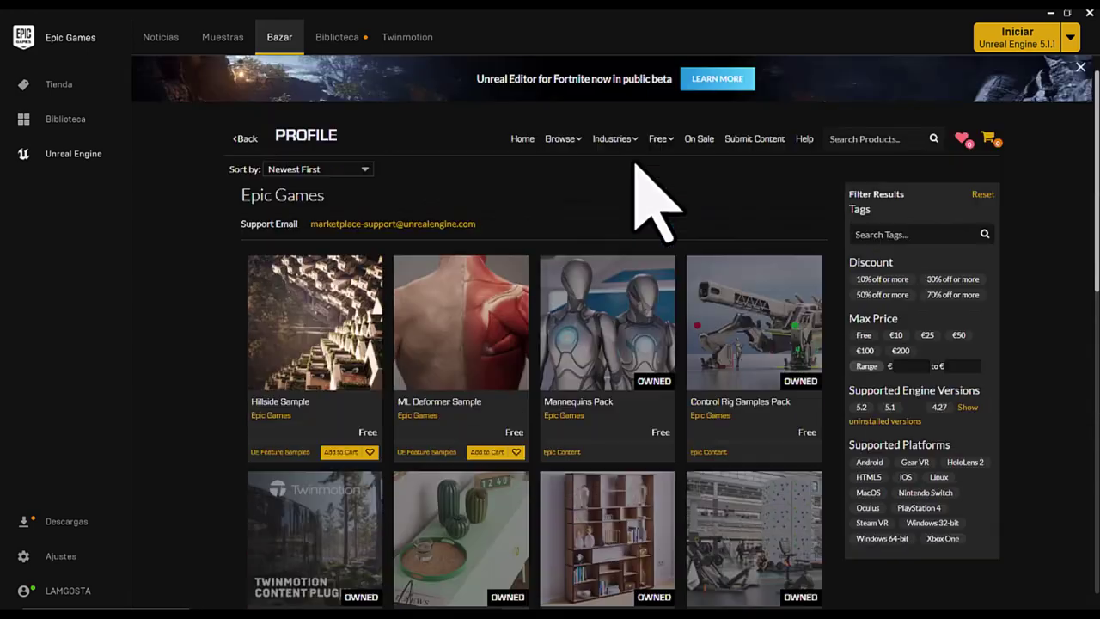
{"action": "left_click", "coordinate": [659, 139]}
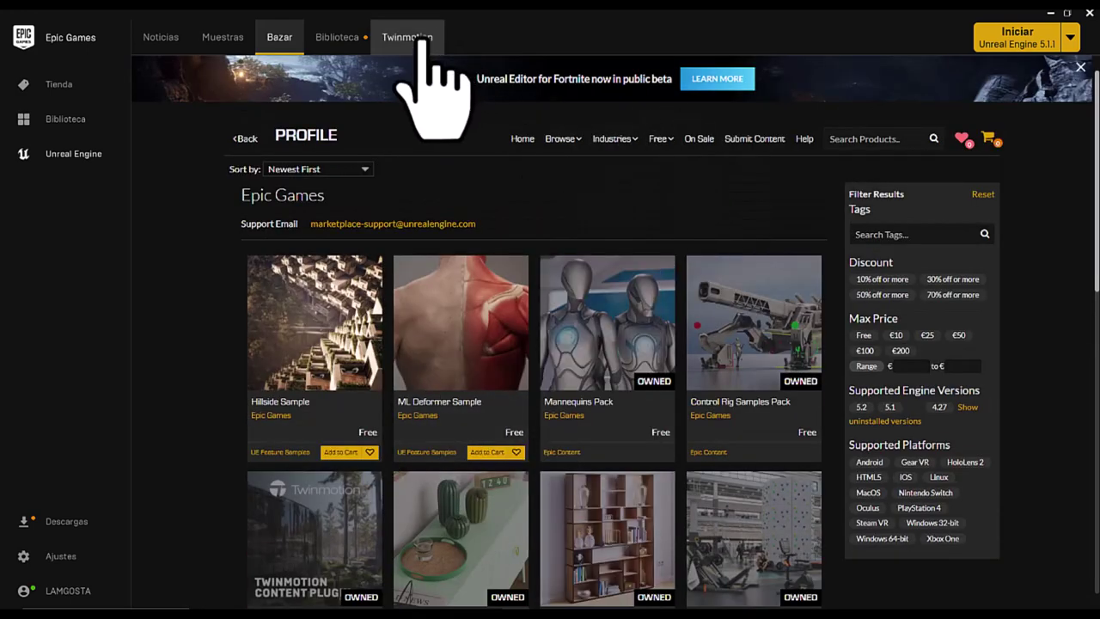
Switch to the Biblioteca library and browse down through the Cámara vault assets
{"action": "left_click", "coordinate": [340, 39]}
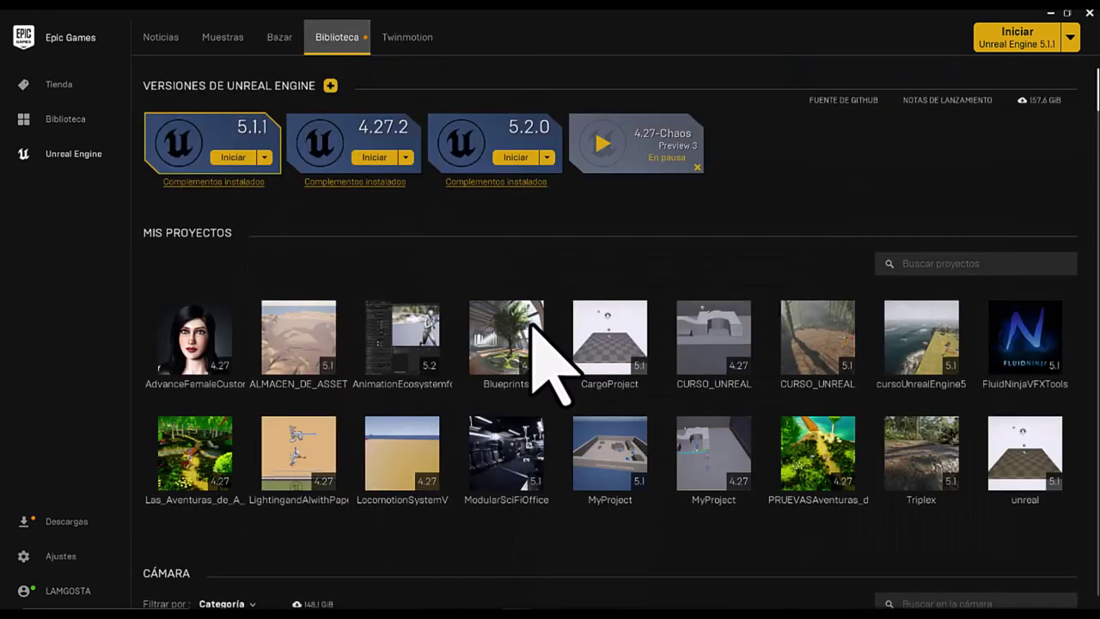
{"action": "scroll", "coordinate": [602, 378], "scroll_direction": "down", "scroll_amount": 1}
{"action": "scroll", "coordinate": [601, 395], "scroll_direction": "down", "scroll_amount": 2}
{"action": "scroll", "coordinate": [600, 370], "scroll_direction": "down", "scroll_amount": 2}
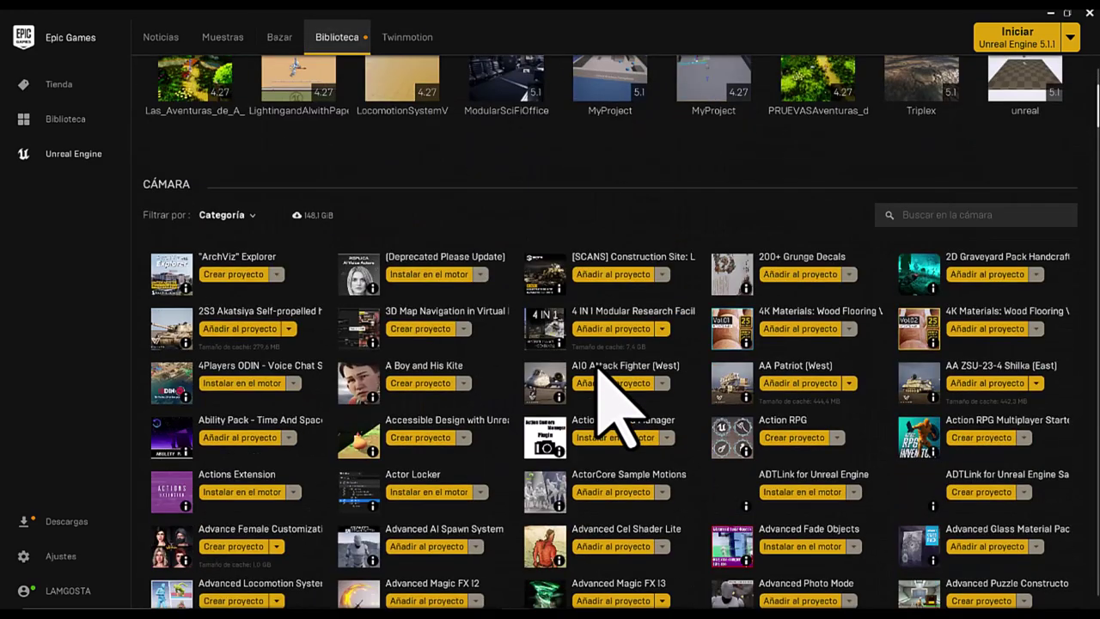
{"action": "scroll", "coordinate": [599, 370], "scroll_direction": "down", "scroll_amount": 2}
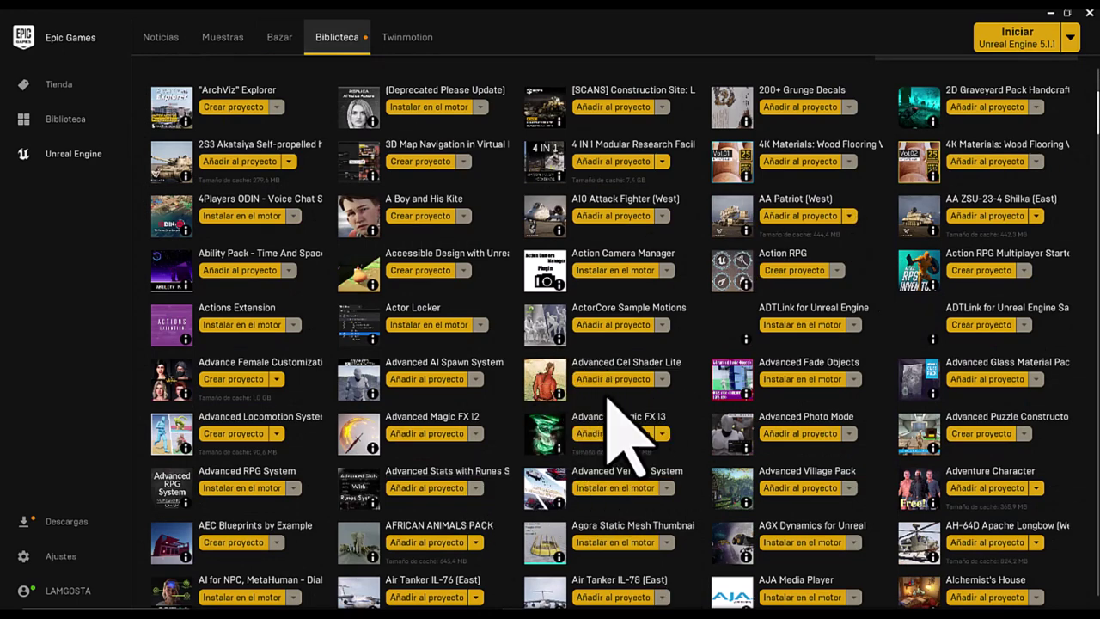
{"action": "scroll", "coordinate": [609, 396], "scroll_direction": "down", "scroll_amount": 2}
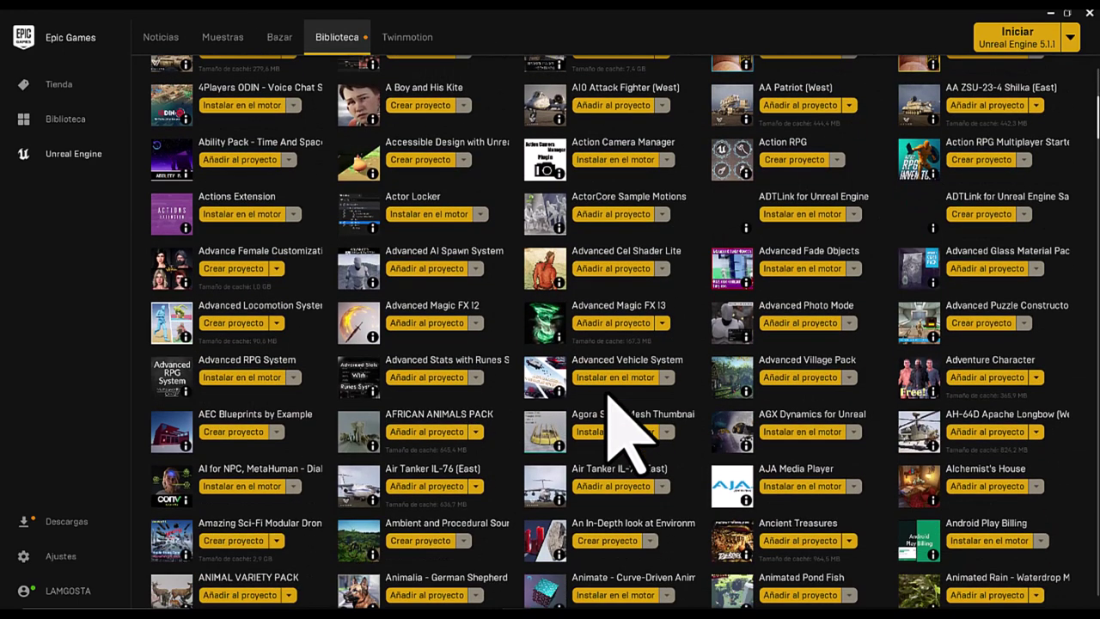
{"action": "scroll", "coordinate": [606, 397], "scroll_direction": "down", "scroll_amount": 1}
Return to the installed engine versions 5.1.1, 4.27.2 and 5.2.0 at the top
{"action": "scroll", "coordinate": [615, 430], "scroll_direction": "up", "scroll_amount": 2}
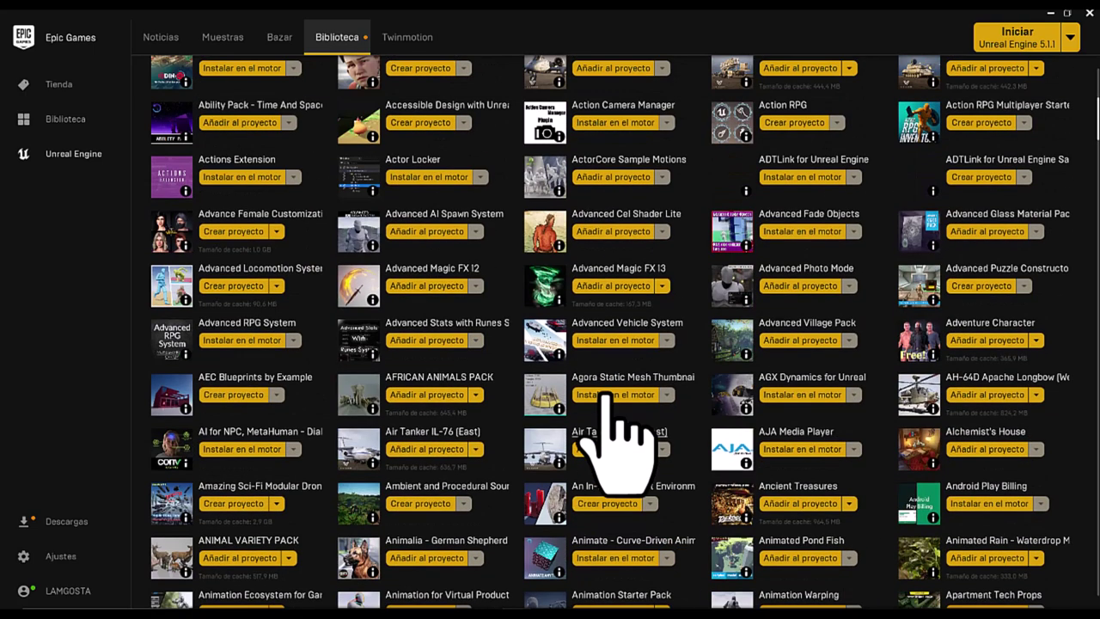
{"action": "scroll", "coordinate": [623, 434], "scroll_direction": "up", "scroll_amount": 1}
{"action": "scroll", "coordinate": [612, 417], "scroll_direction": "up", "scroll_amount": 2}
{"action": "scroll", "coordinate": [604, 413], "scroll_direction": "up", "scroll_amount": 1}
{"action": "scroll", "coordinate": [610, 442], "scroll_direction": "up", "scroll_amount": 2}
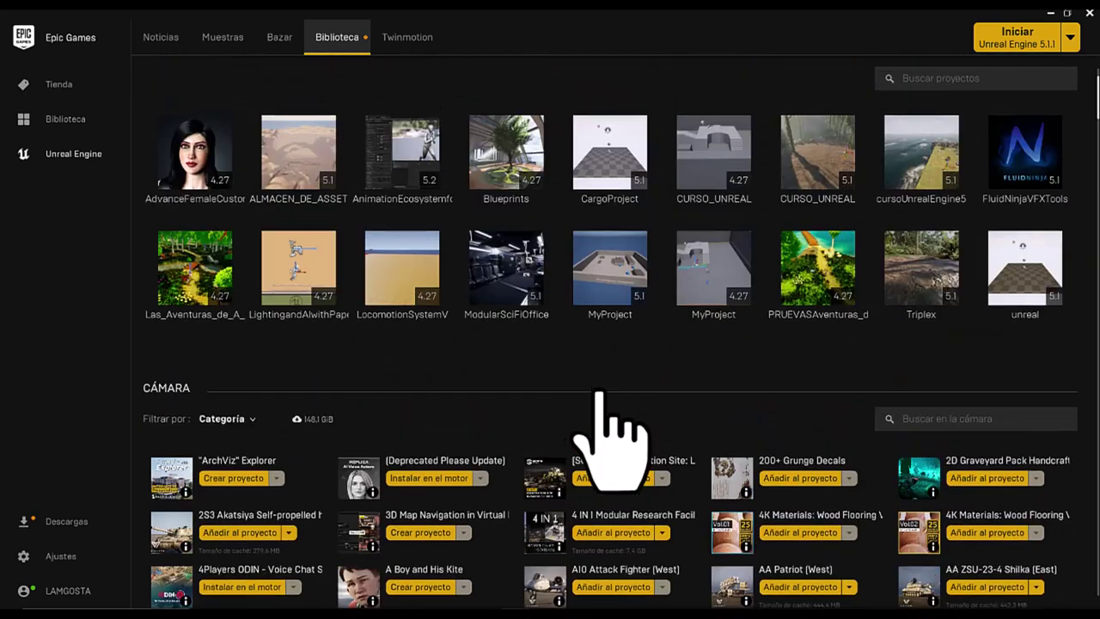
{"action": "scroll", "coordinate": [516, 465], "scroll_direction": "up", "scroll_amount": 1}
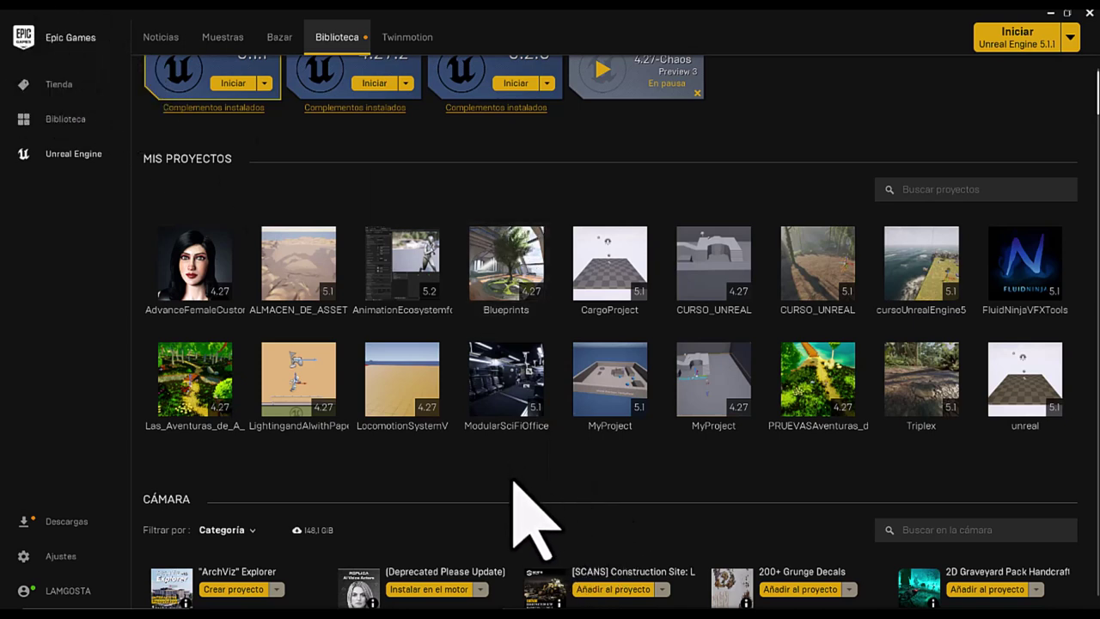
{"action": "scroll", "coordinate": [515, 482], "scroll_direction": "down", "scroll_amount": 1}
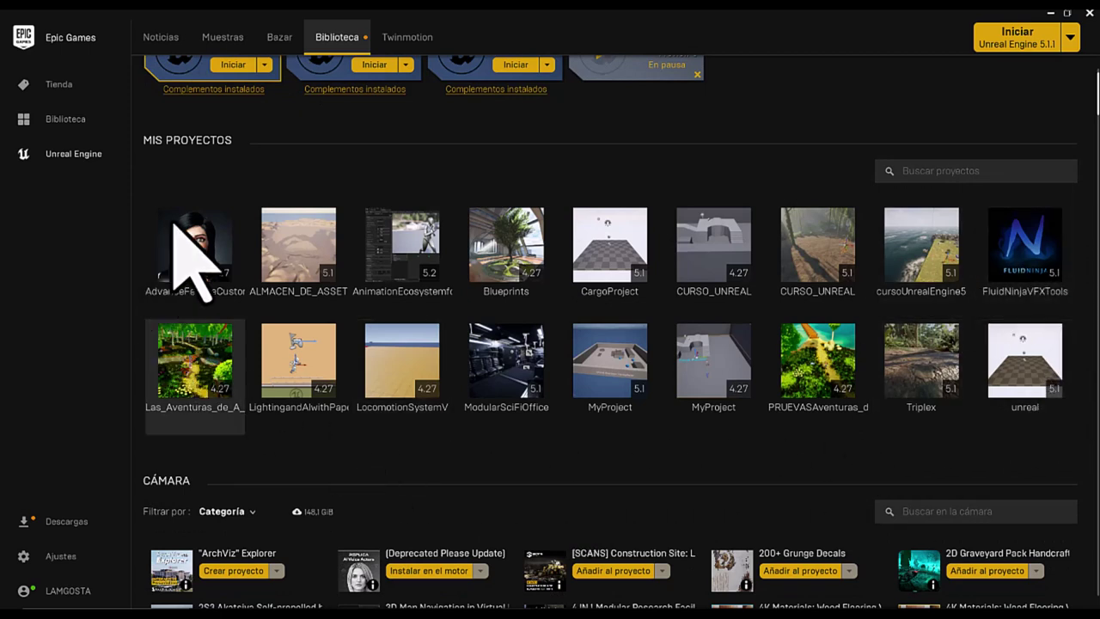
{"action": "scroll", "coordinate": [877, 430], "scroll_direction": "up", "scroll_amount": 3}
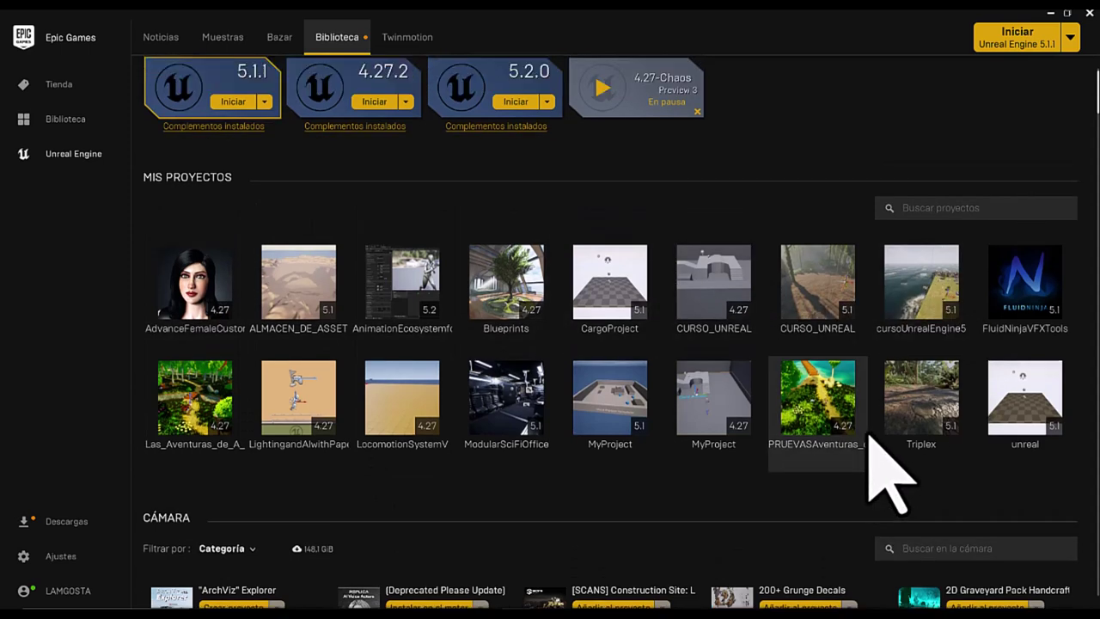
{"action": "scroll", "coordinate": [561, 510], "scroll_direction": "up", "scroll_amount": 2}
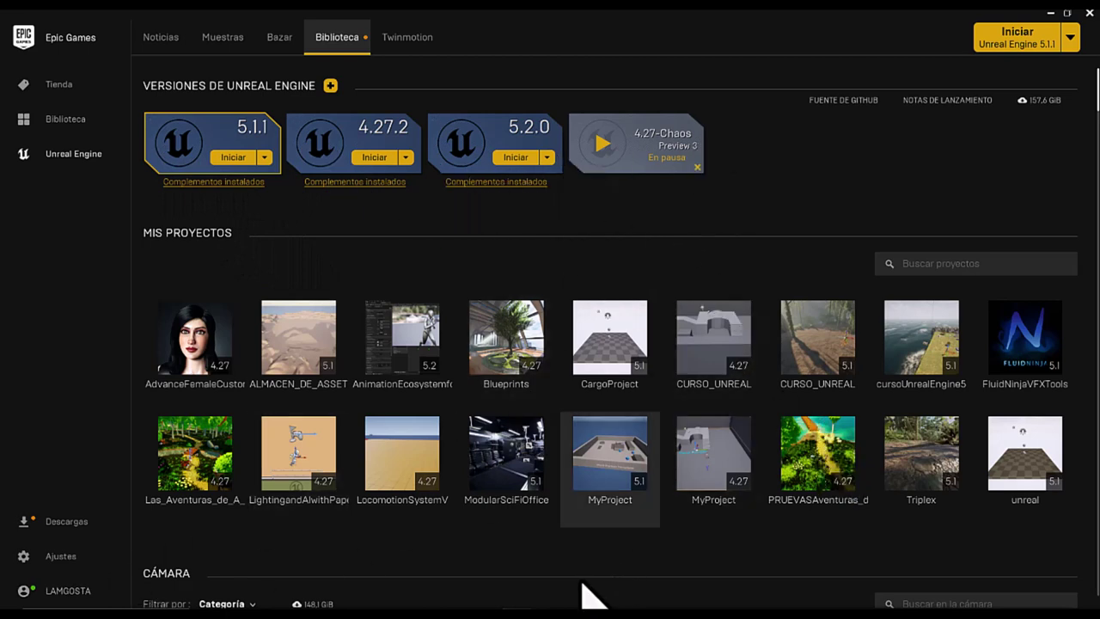
{"action": "scroll", "coordinate": [583, 588], "scroll_direction": "down", "scroll_amount": 1}
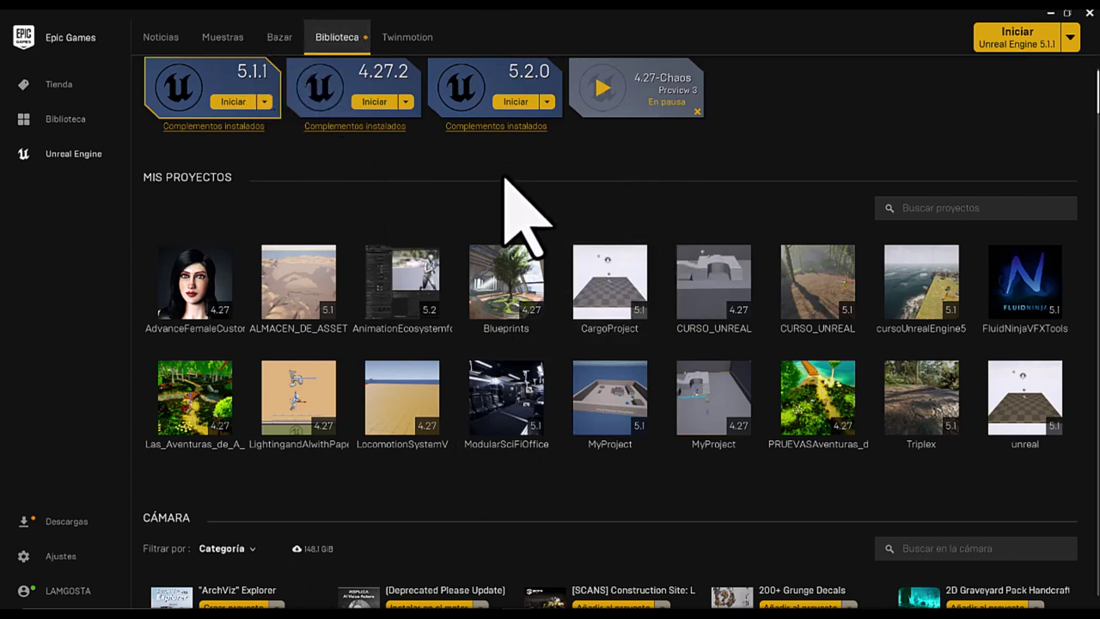
{"action": "scroll", "coordinate": [486, 161], "scroll_direction": "up", "scroll_amount": 1}
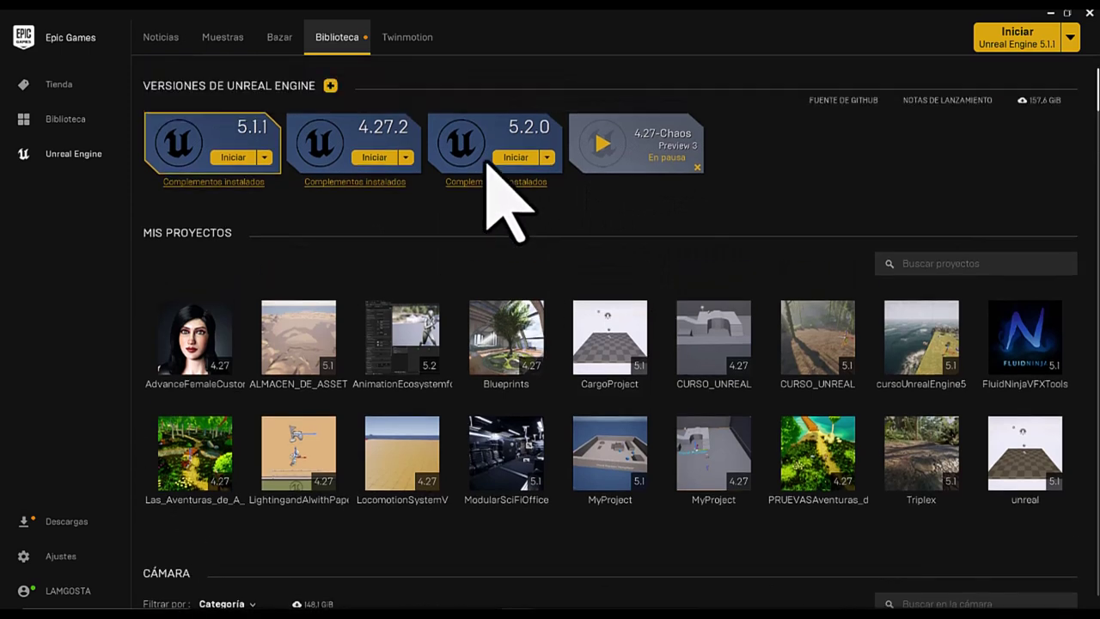
Add a new engine version slot and keep it set to 5.0.3
{"action": "left_click", "coordinate": [331, 85]}
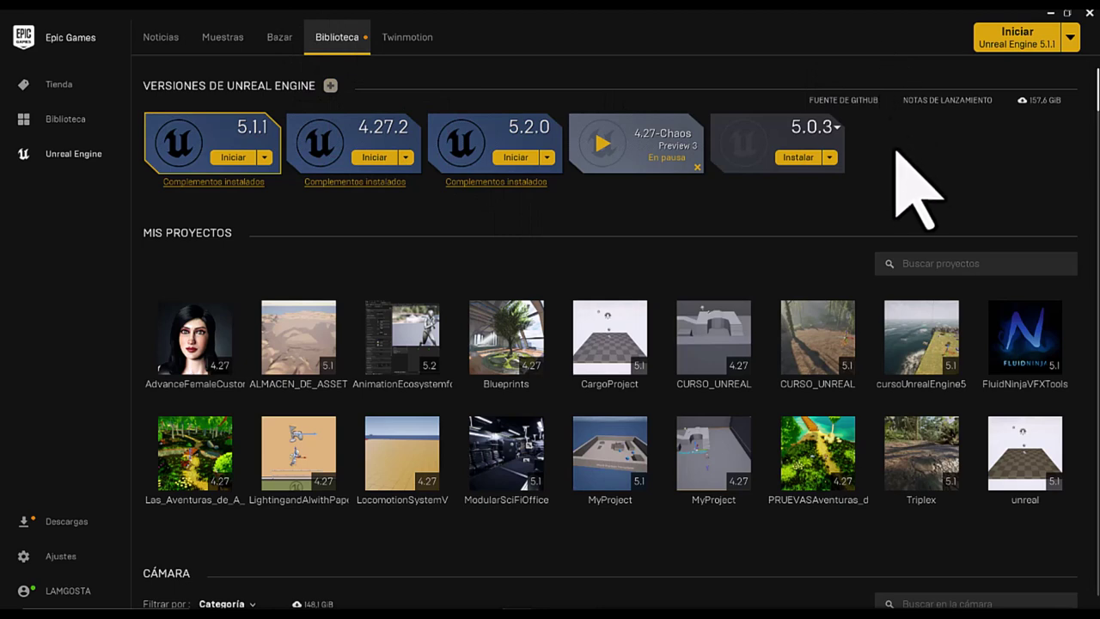
{"action": "left_click", "coordinate": [838, 129]}
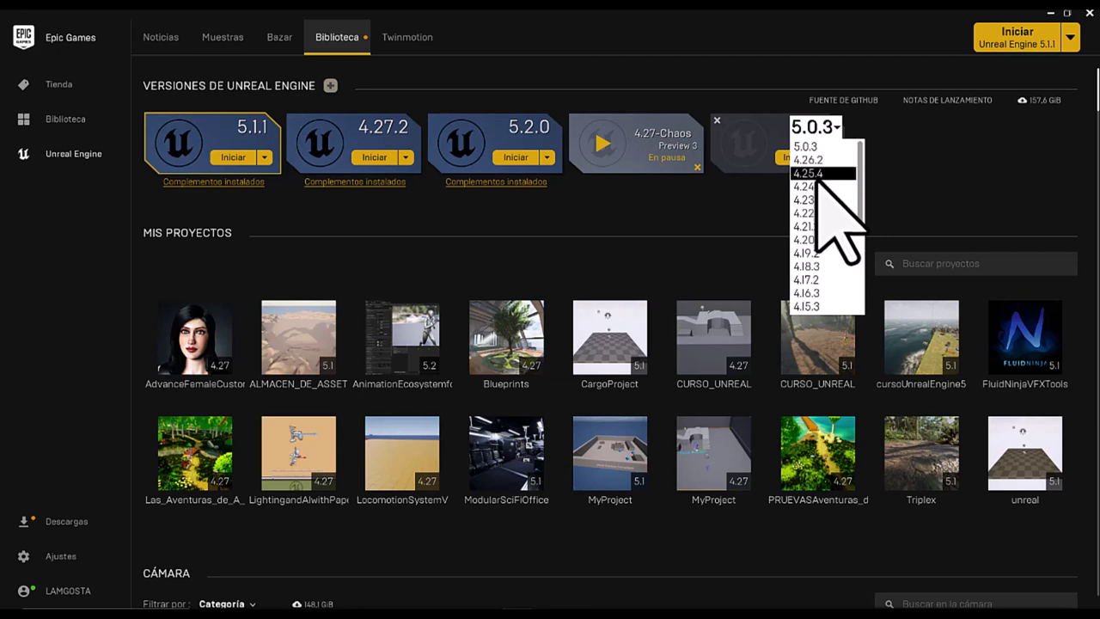
{"action": "scroll", "coordinate": [823, 253], "scroll_direction": "down", "scroll_amount": 1}
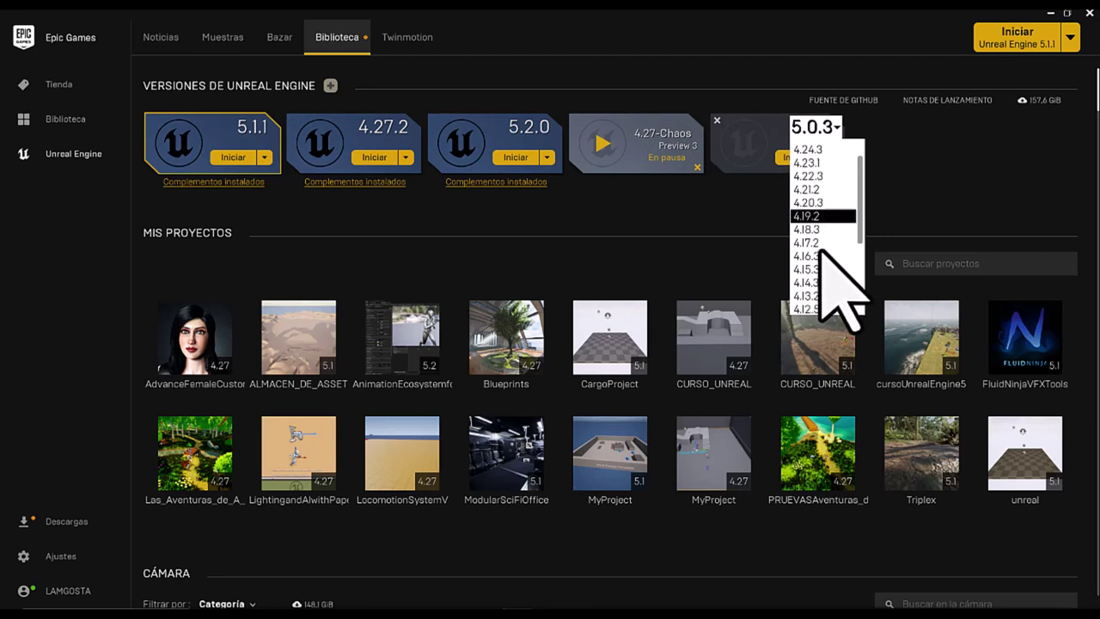
{"action": "scroll", "coordinate": [823, 254], "scroll_direction": "down", "scroll_amount": 1}
{"action": "scroll", "coordinate": [822, 256], "scroll_direction": "down", "scroll_amount": 1}
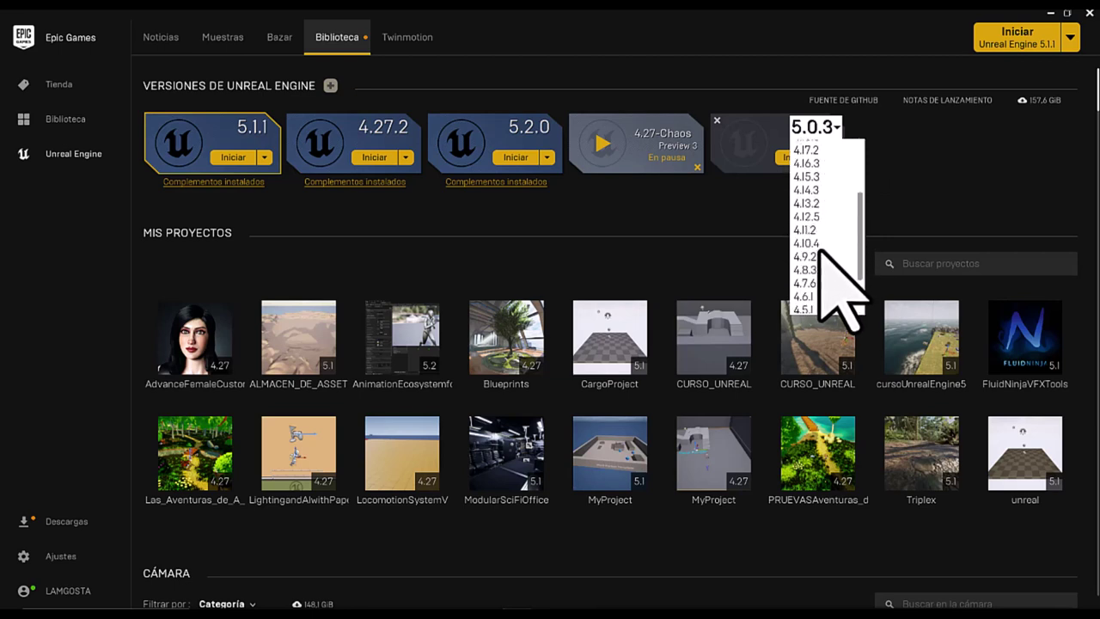
{"action": "scroll", "coordinate": [821, 250], "scroll_direction": "down", "scroll_amount": 1}
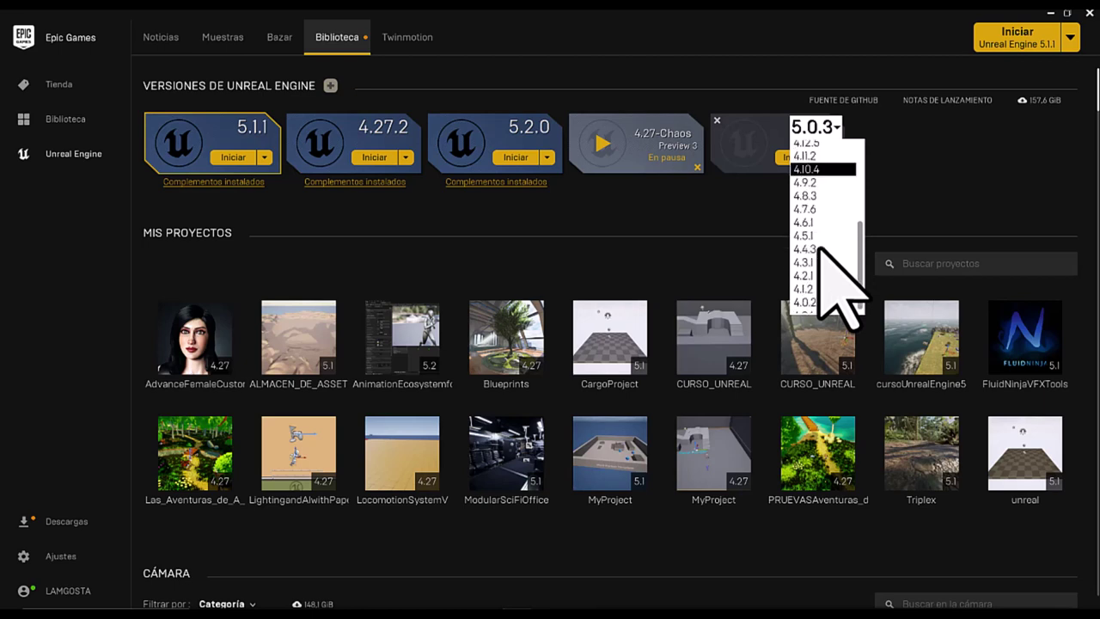
{"action": "scroll", "coordinate": [821, 249], "scroll_direction": "down", "scroll_amount": 2}
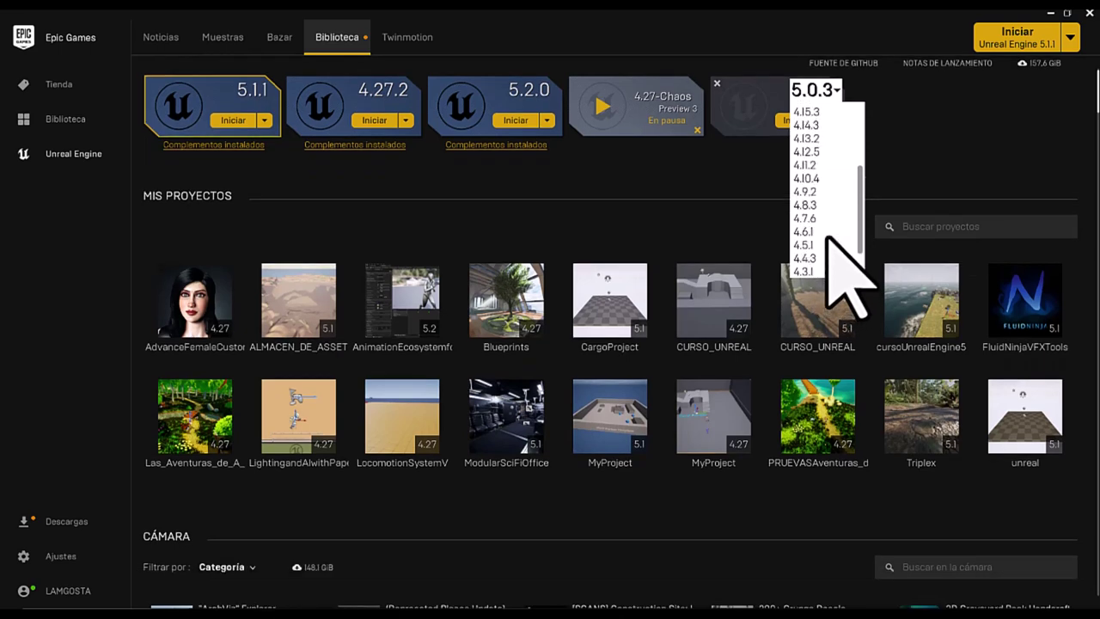
{"action": "scroll", "coordinate": [827, 238], "scroll_direction": "up", "scroll_amount": 1}
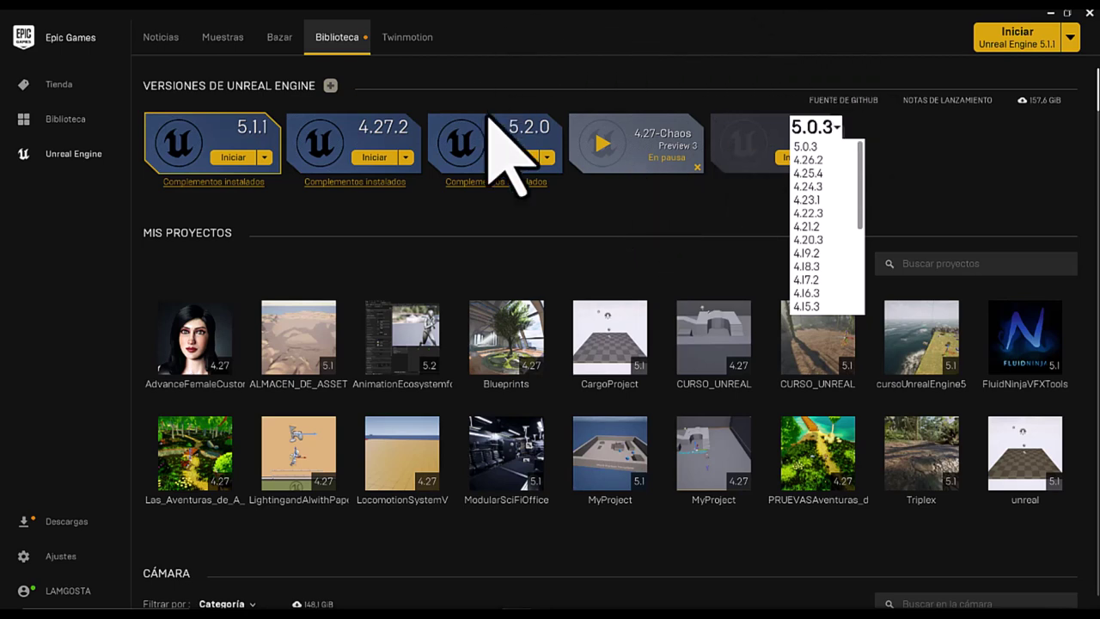
{"action": "left_click", "coordinate": [921, 155]}
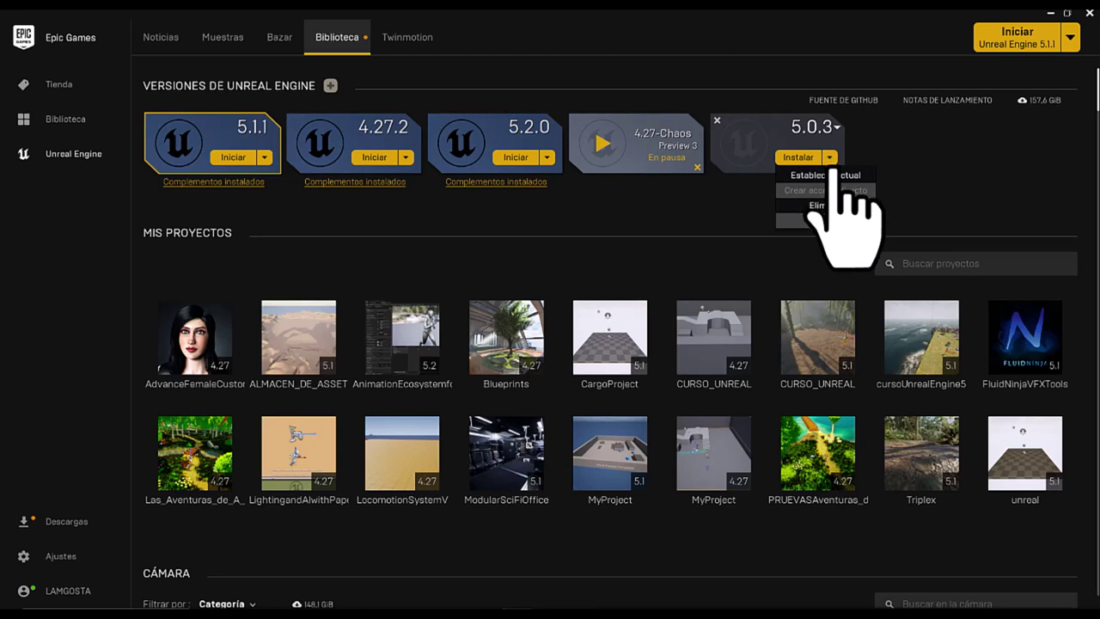
Remove the 5.0.3 slot, then pause and uninstall the 4.27-Chaos engine
{"action": "left_click", "coordinate": [827, 206]}
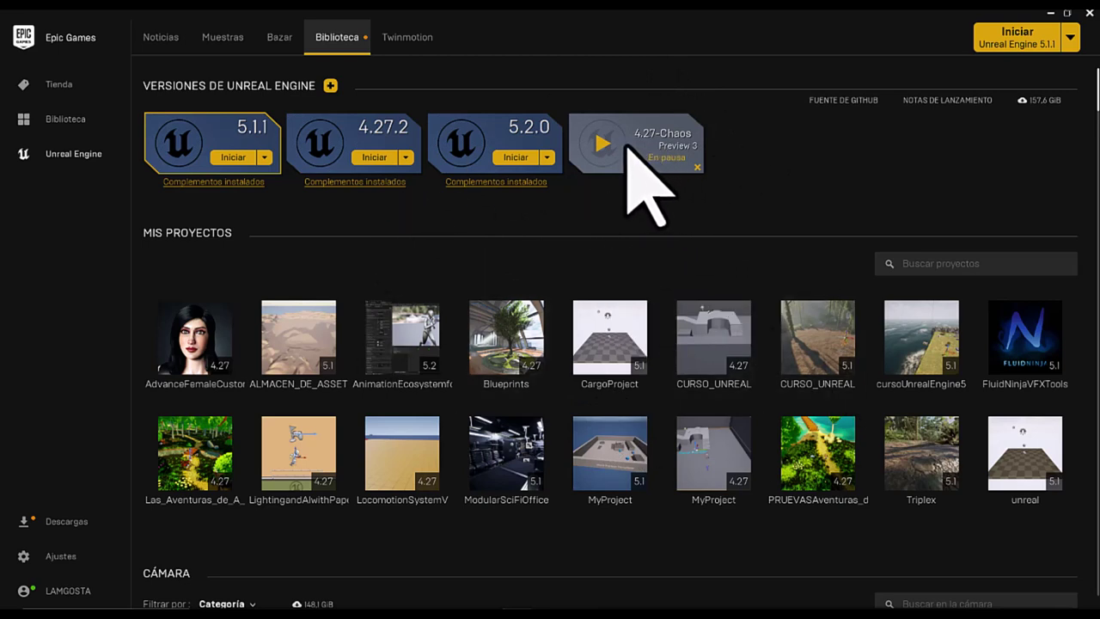
{"action": "left_click", "coordinate": [698, 168]}
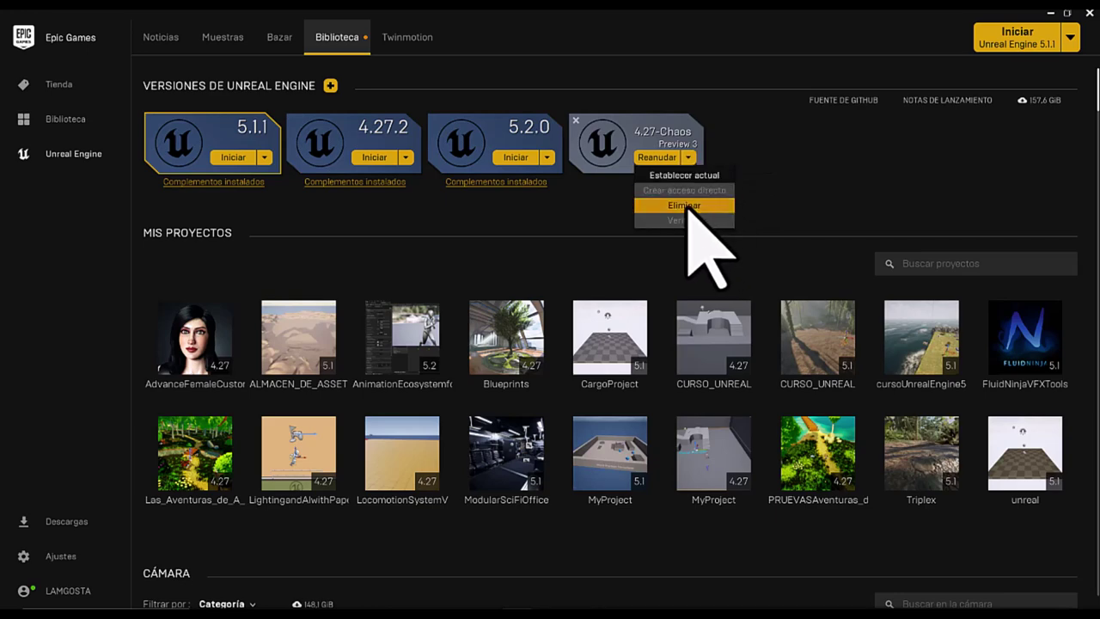
{"action": "left_click", "coordinate": [687, 206]}
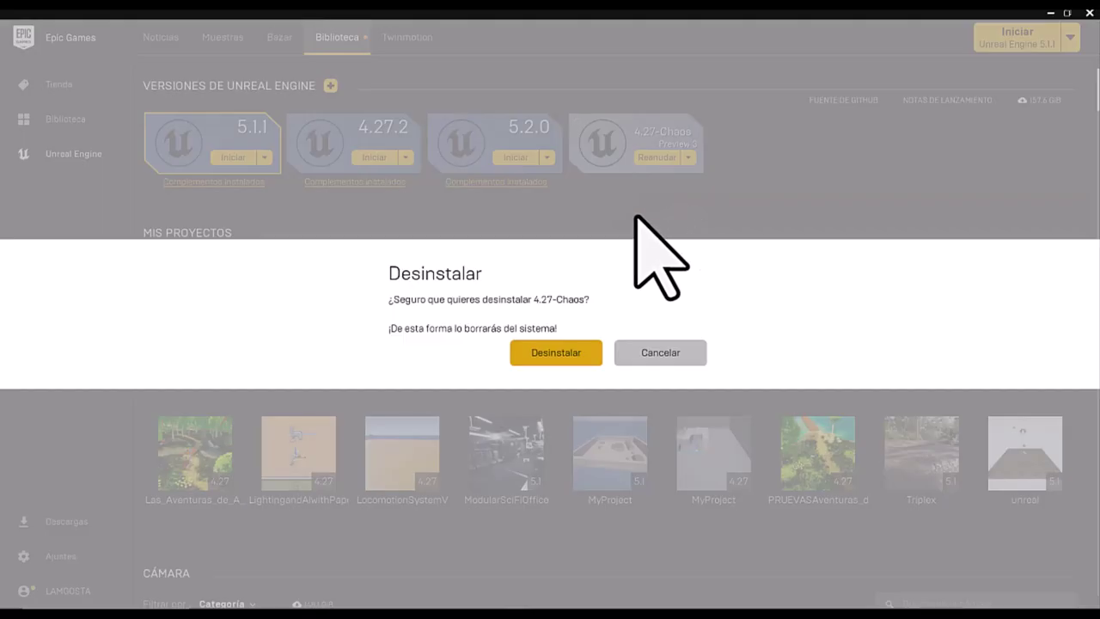
{"action": "left_click", "coordinate": [556, 352]}
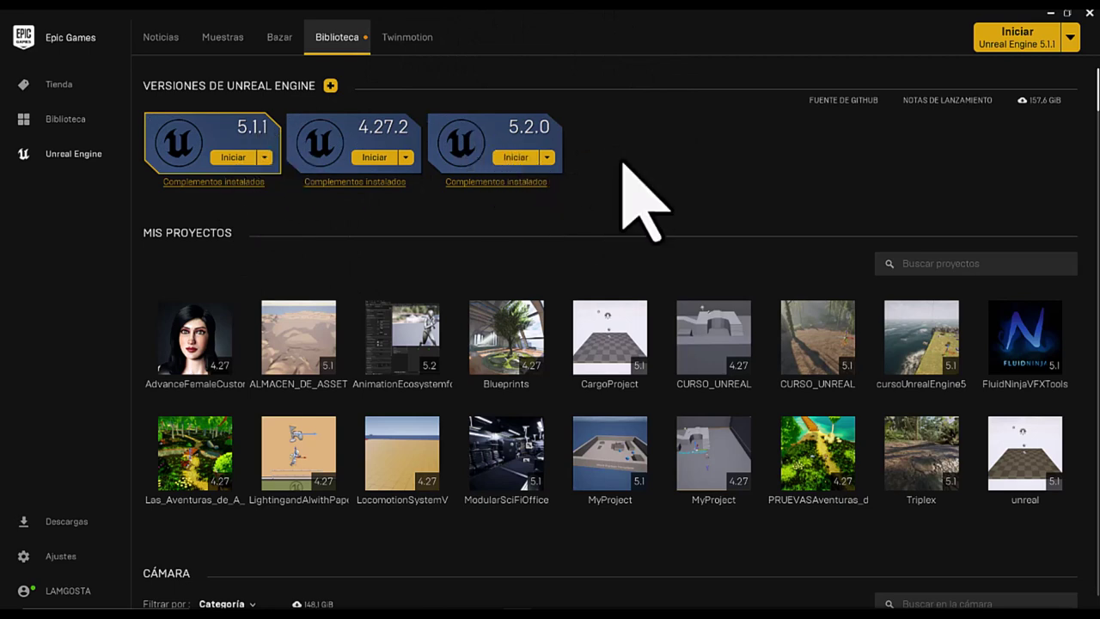
Launch the Las_Aventuras_de_A_J project from Mis Proyectos in Unreal Editor
{"action": "scroll", "coordinate": [624, 162], "scroll_direction": "down", "scroll_amount": 1}
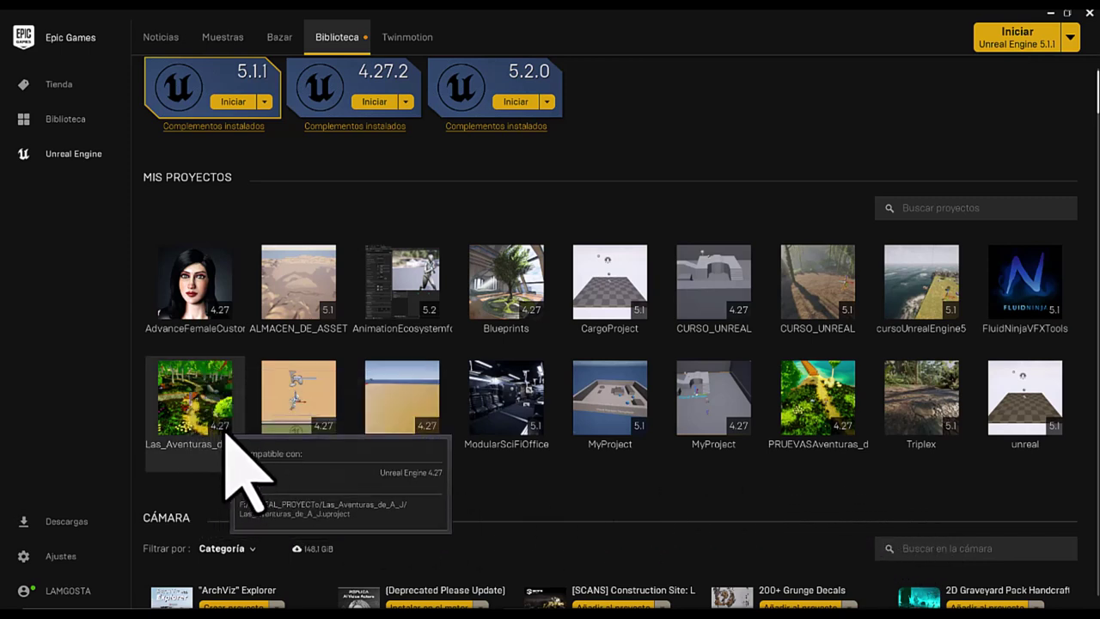
{"action": "double_click", "coordinate": [186, 399]}
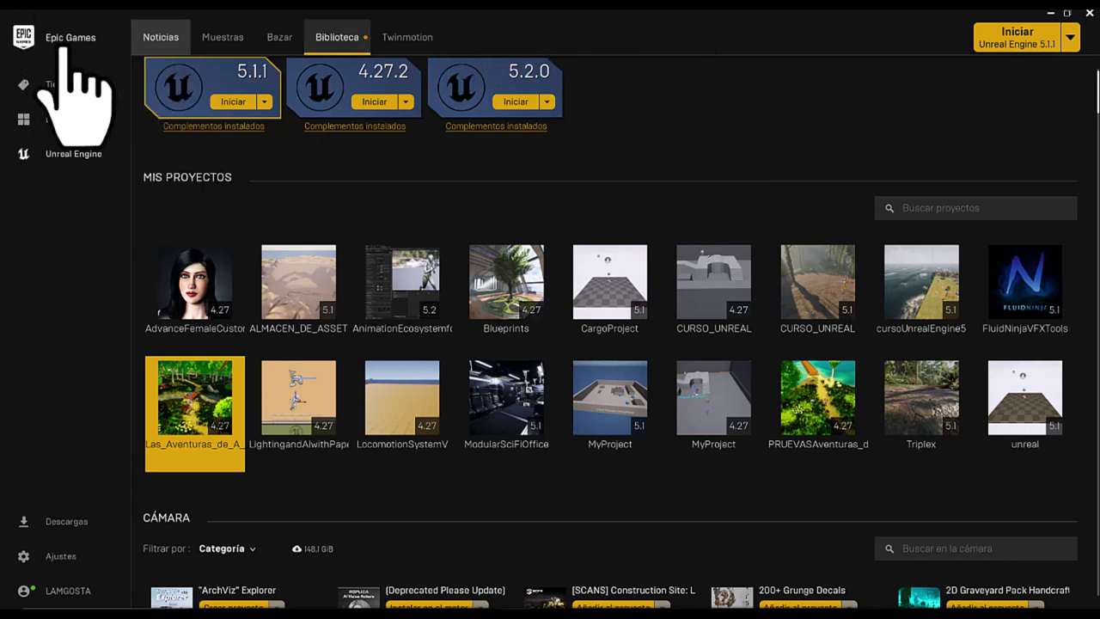
{"action": "scroll", "coordinate": [832, 225], "scroll_direction": "up", "scroll_amount": 1}
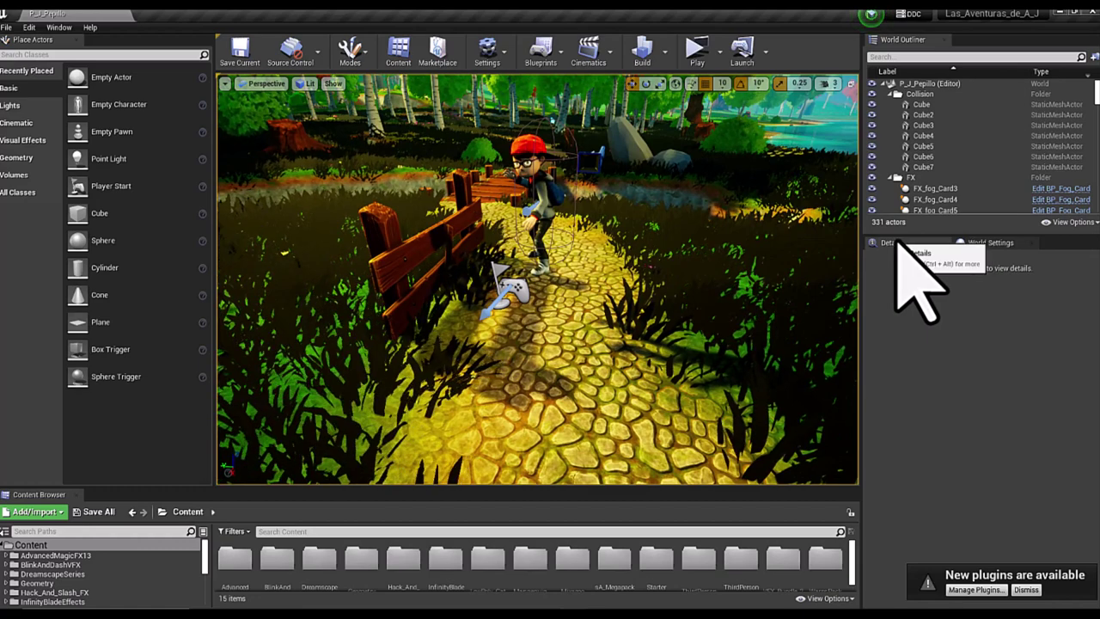
Make the World Outliner taller and look through the Build, Cinematics, Blueprints, Settings, Window and Help menus
{"action": "mouse_move", "coordinate": [894, 233]}
{"action": "left_mouse_down"}
{"action": "mouse_move", "coordinate": [894, 357]}
{"action": "mouse_move", "coordinate": [894, 347]}
{"action": "left_mouse_up"}
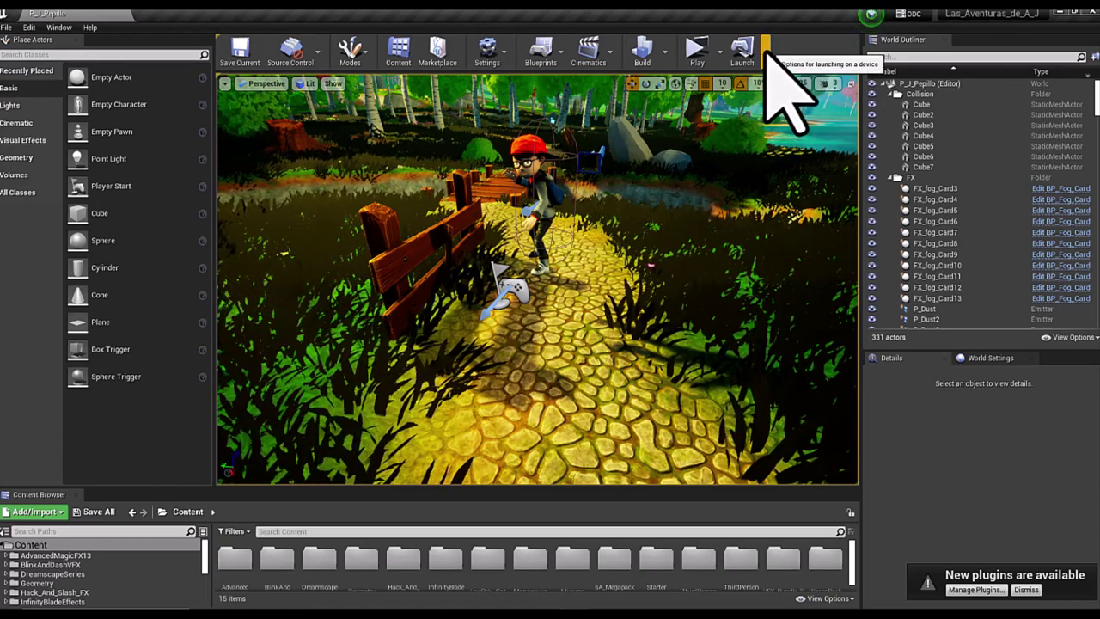
{"action": "left_click", "coordinate": [666, 58]}
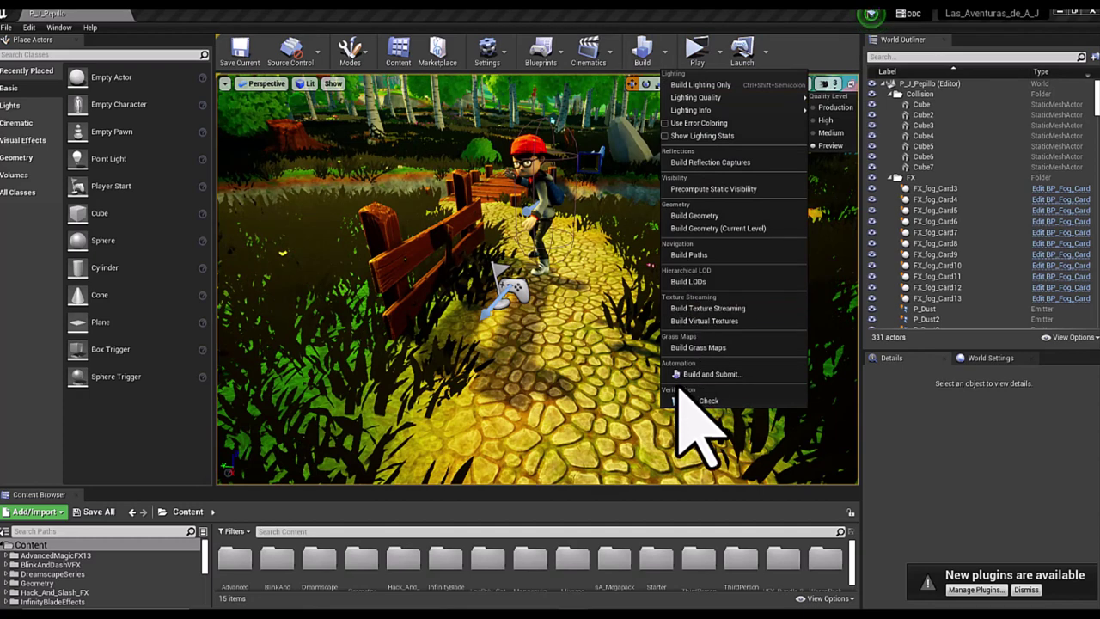
{"action": "left_click", "coordinate": [612, 54]}
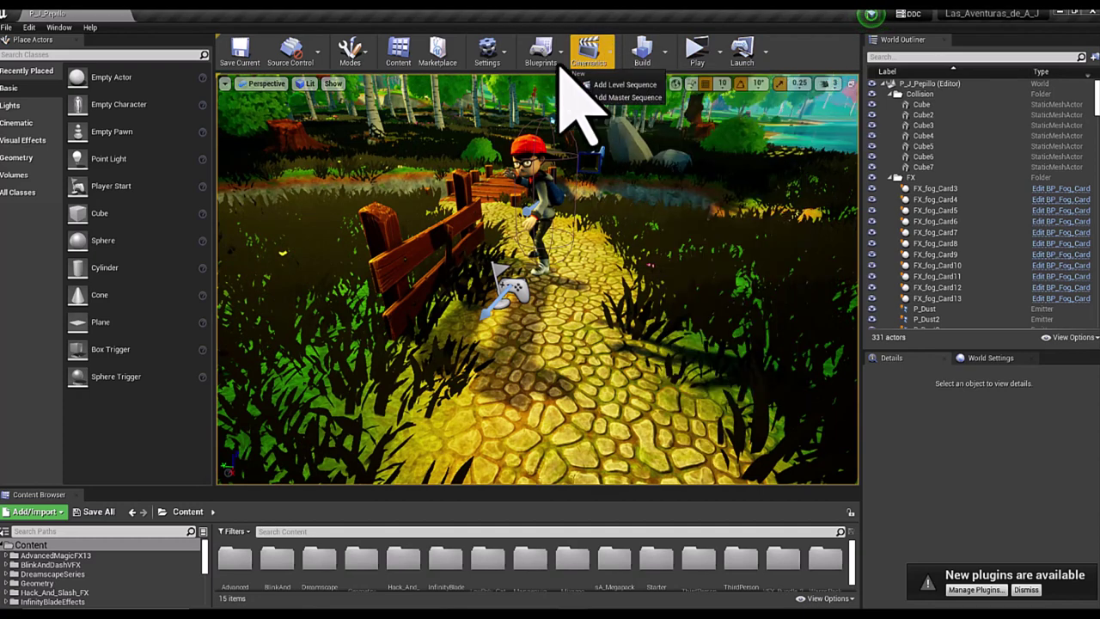
{"action": "left_click", "coordinate": [555, 54]}
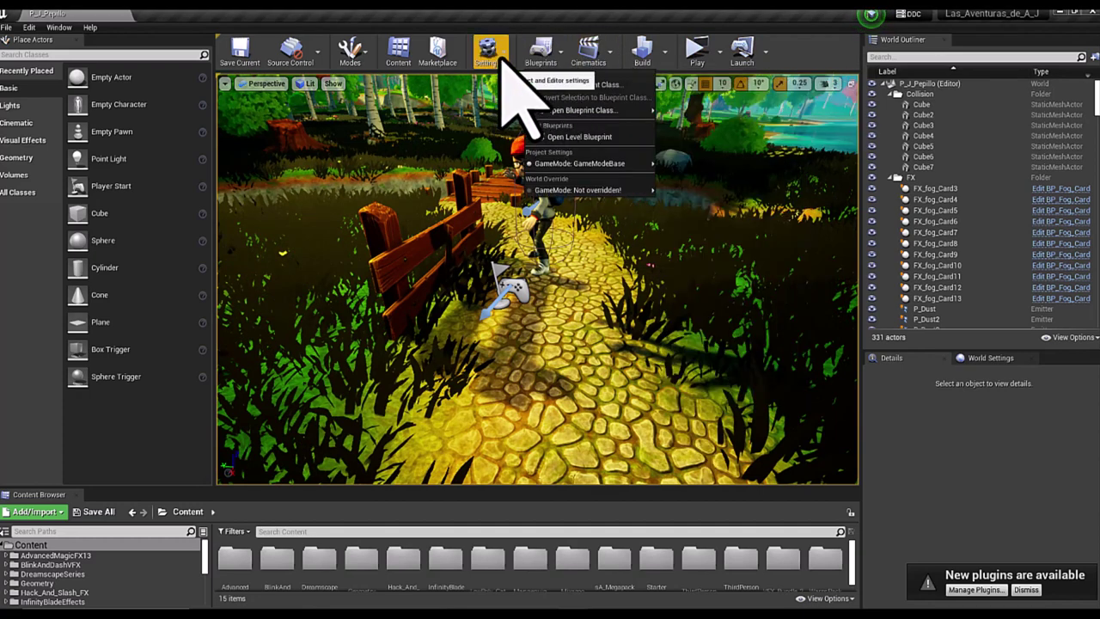
{"action": "left_click", "coordinate": [487, 52]}
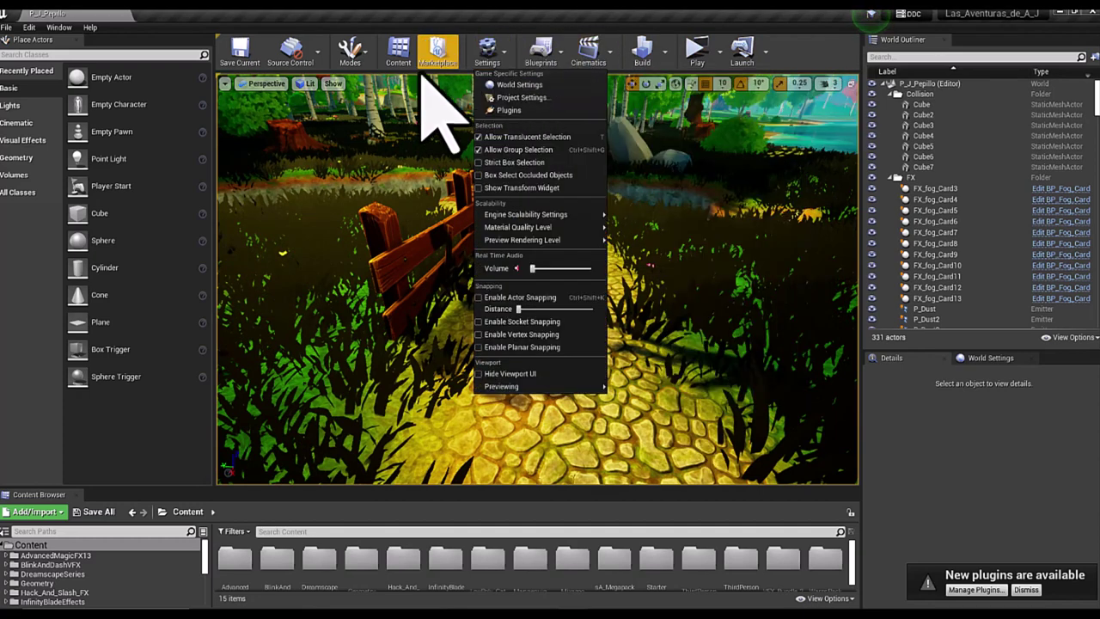
{"action": "left_click", "coordinate": [60, 27]}
{"action": "left_click", "coordinate": [91, 27]}
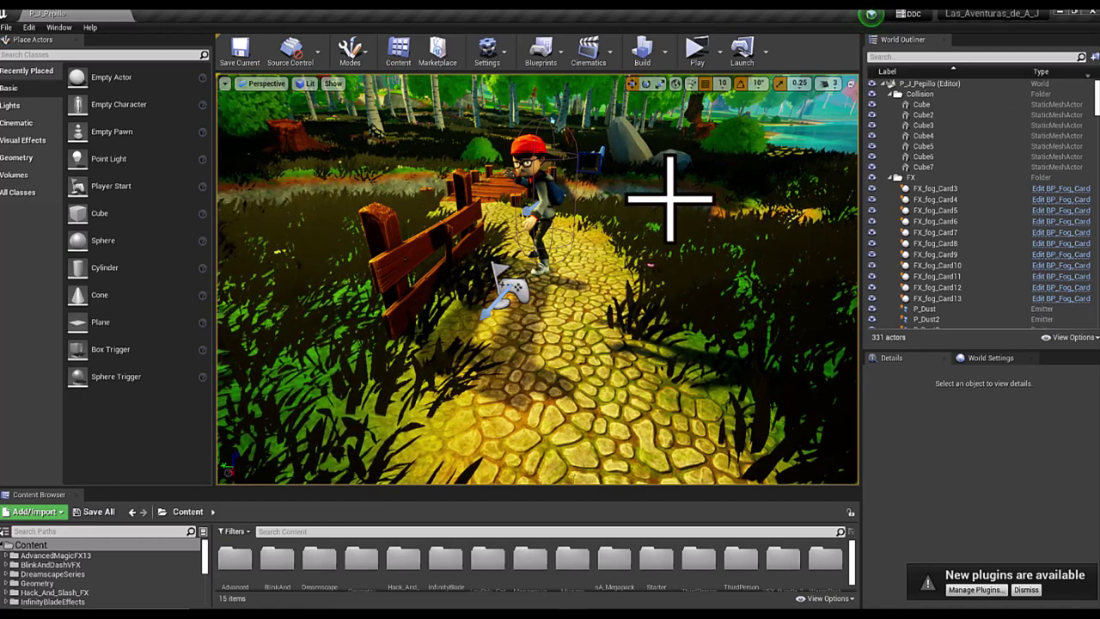
Pull the viewport back over the forest and look through the File and Edit menus
{"action": "left_click_drag", "start_coordinate": [785, 226], "coordinate": [785, 267]}
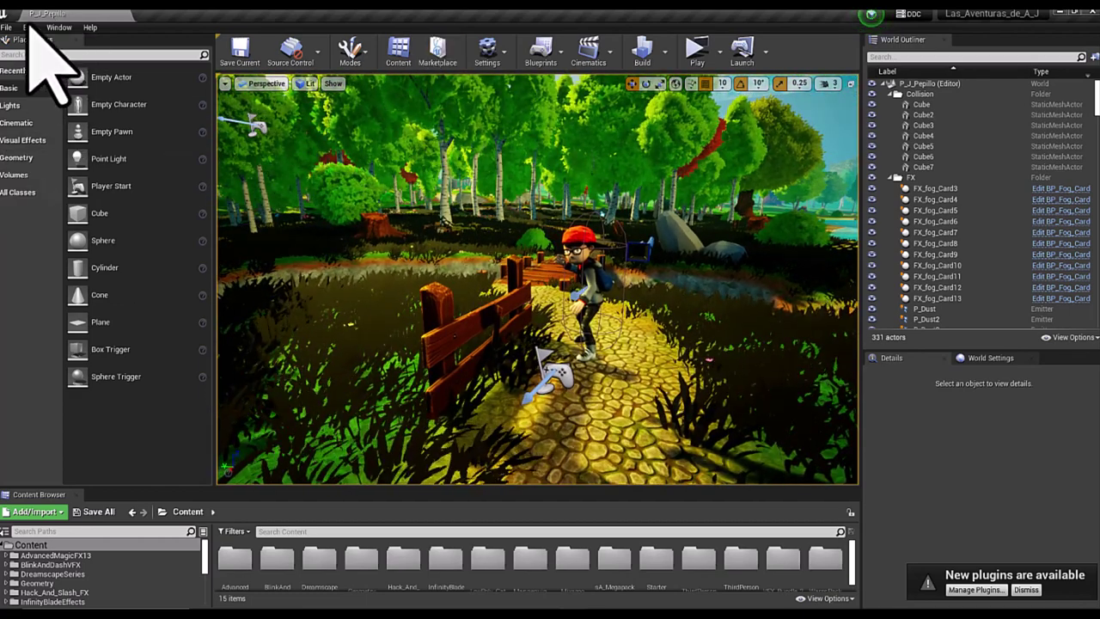
{"action": "left_click", "coordinate": [7, 27]}
{"action": "mouse_move", "coordinate": [29, 27]}
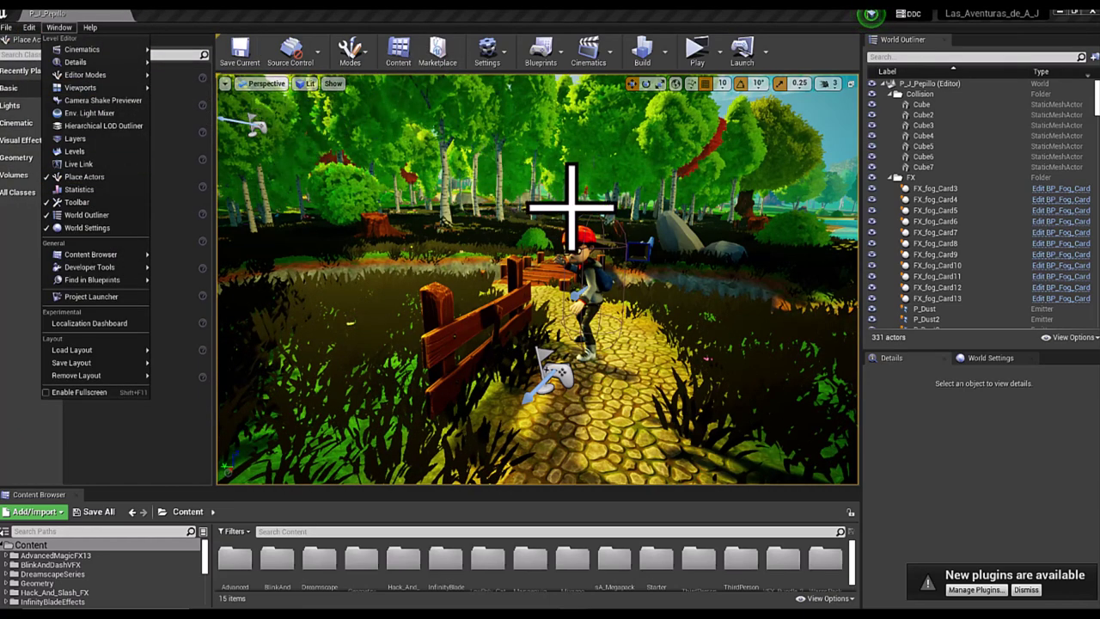
Navigate the forest level, selecting Player Start and the sky sphere, then select the ThirdPersonCharacter
{"action": "left_click_drag", "start_coordinate": [672, 269], "coordinate": [642, 258]}
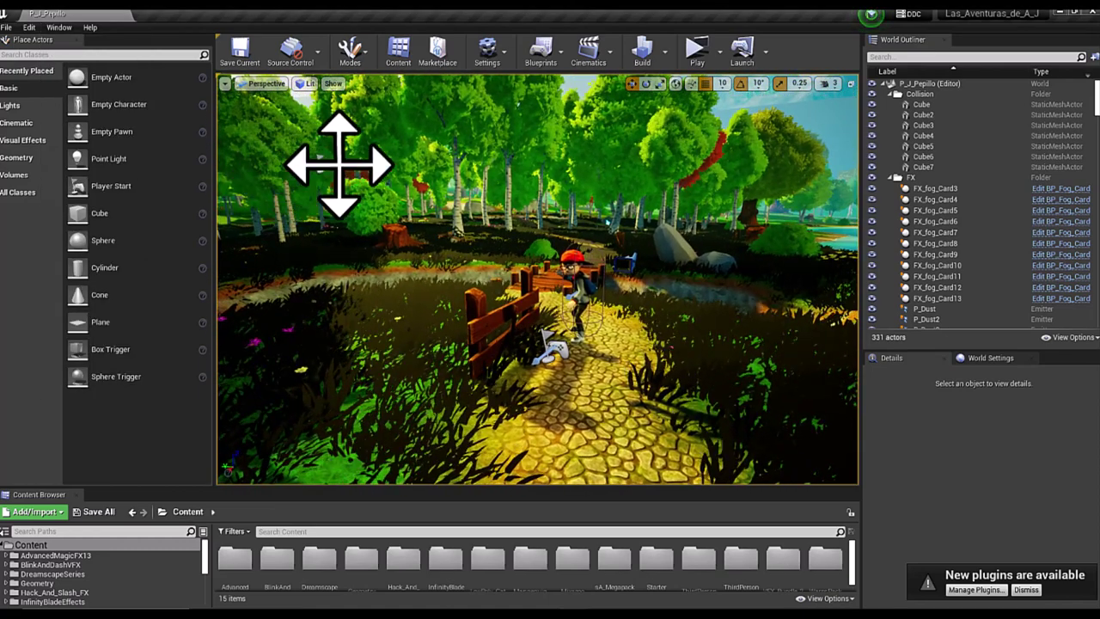
{"action": "left_click", "coordinate": [320, 164]}
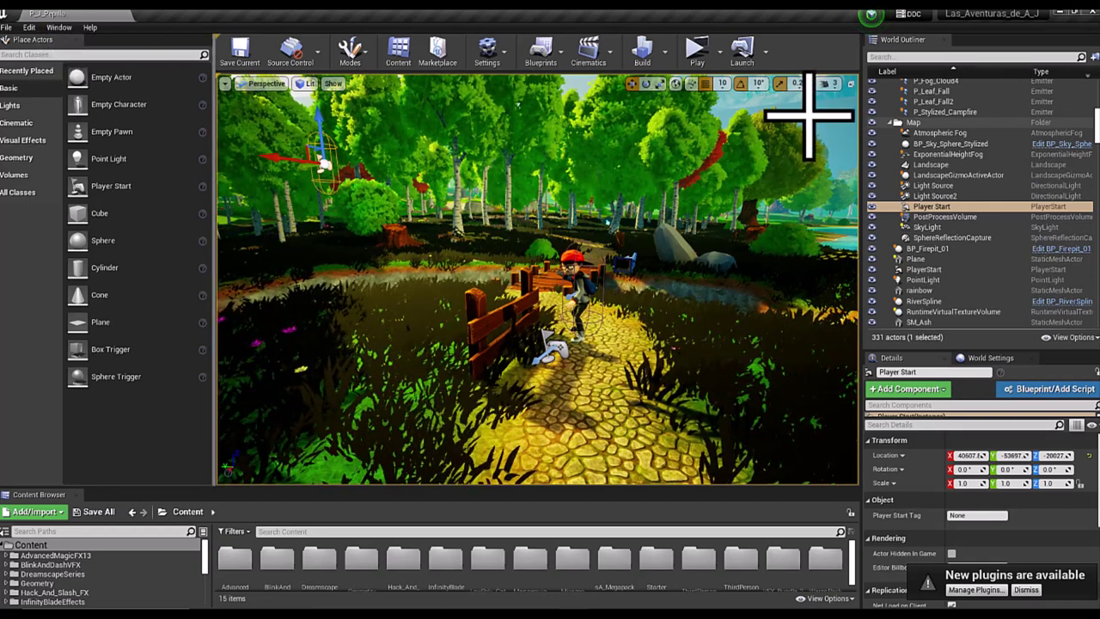
{"action": "left_click", "coordinate": [537, 271]}
{"action": "right_click_drag", "start_coordinate": [374, 296], "coordinate": [374, 326]}
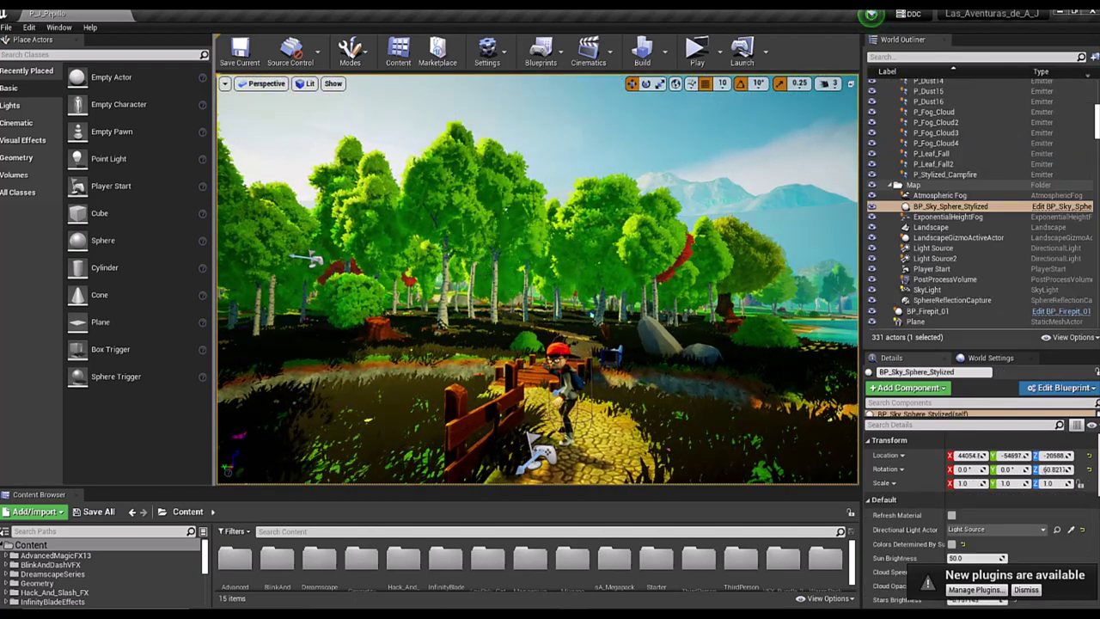
{"action": "right_click_drag", "start_coordinate": [538, 279], "coordinate": [537, 296]}
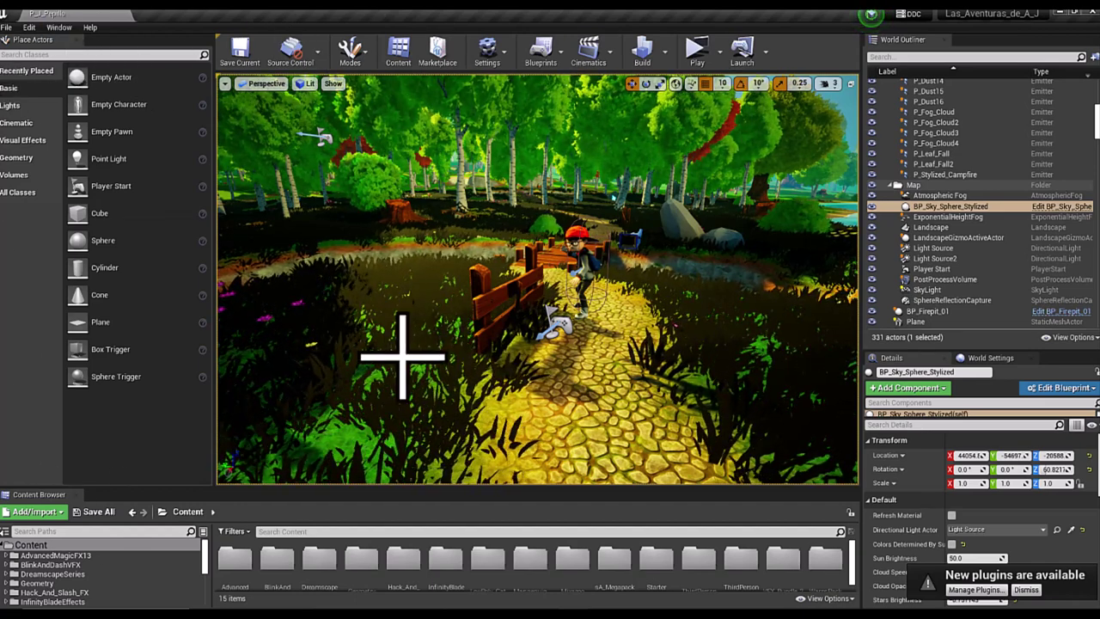
{"action": "left_click_drag", "start_coordinate": [411, 350], "coordinate": [417, 354]}
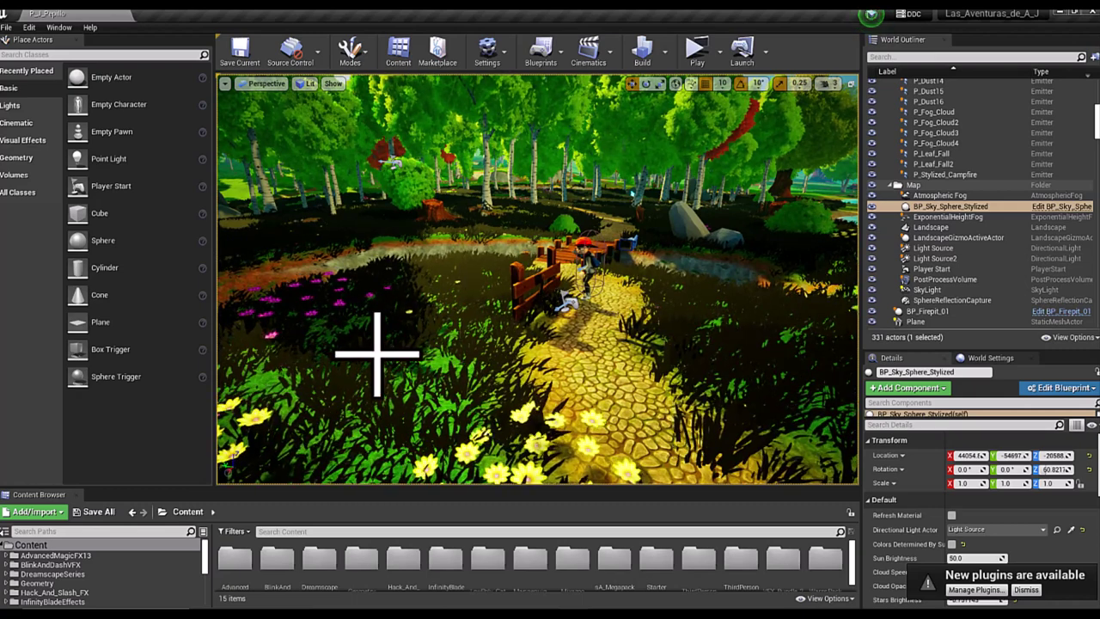
{"action": "left_click", "coordinate": [584, 253]}
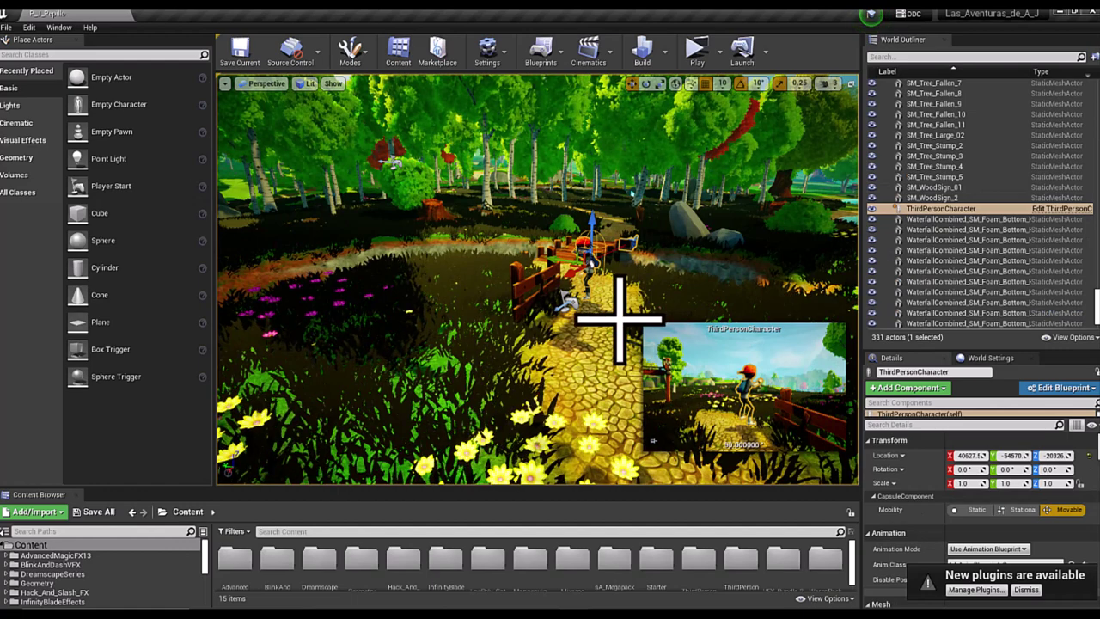
Bring up the ThirdPersonCharacter's context menu with Edit ThirdPersonCharacter, reselecting it after a Landscape misclick
{"action": "right_click", "coordinate": [591, 265]}
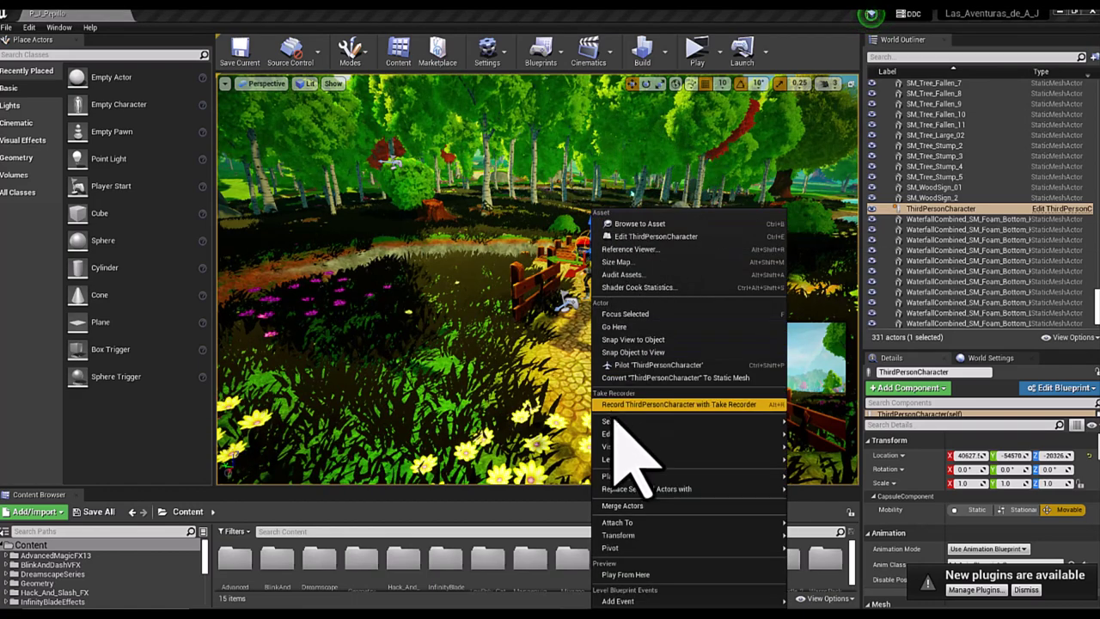
{"action": "mouse_move", "coordinate": [615, 421]}
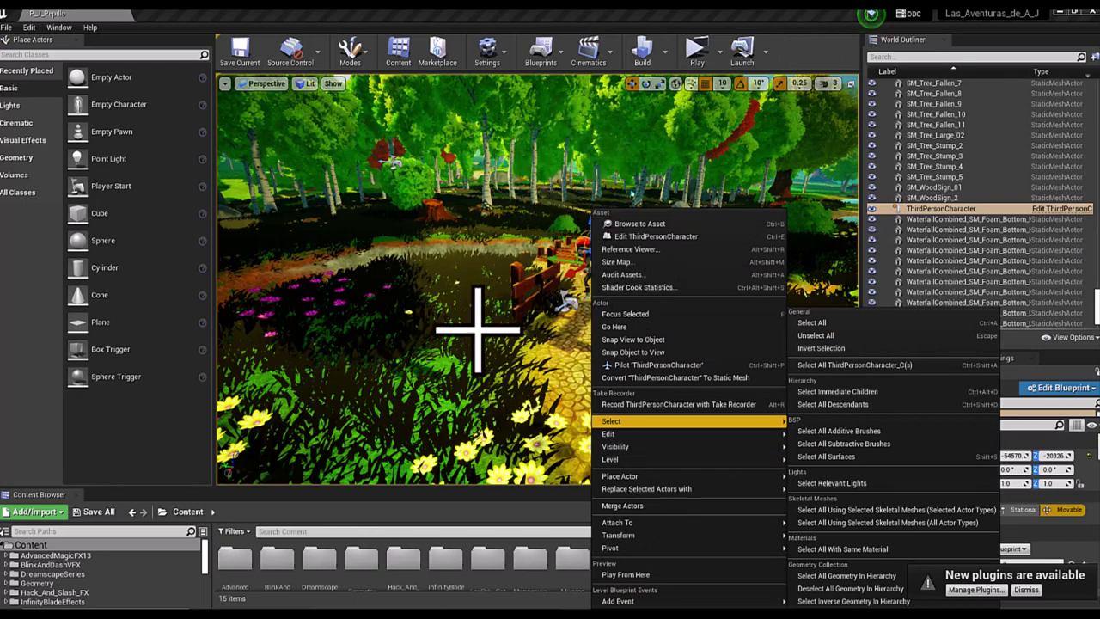
{"action": "left_click", "coordinate": [574, 284]}
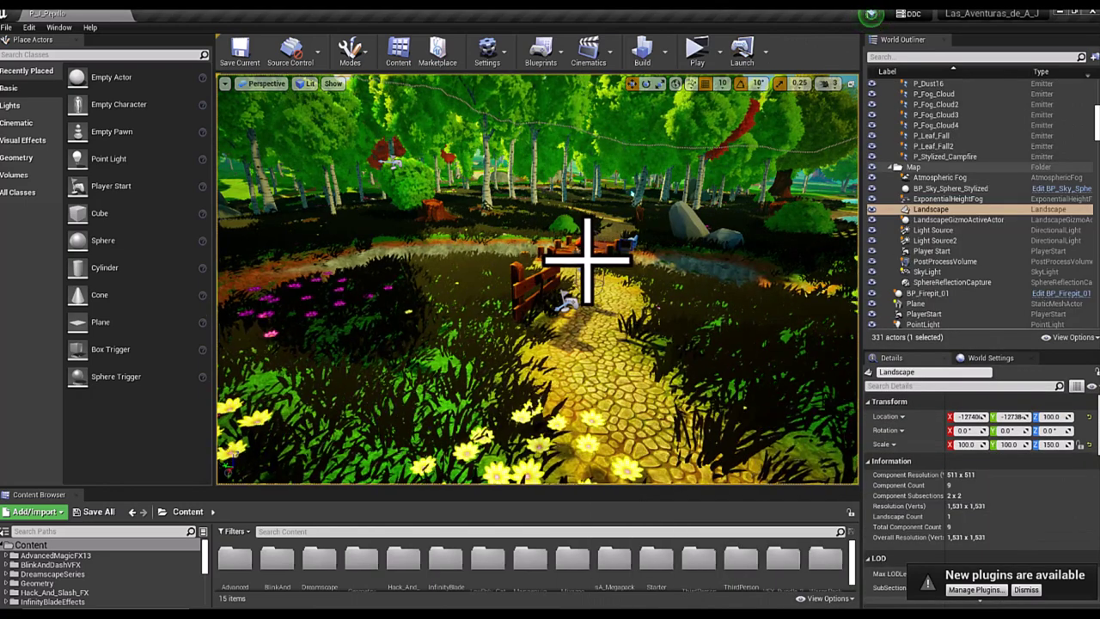
{"action": "left_click", "coordinate": [584, 258]}
{"action": "right_click", "coordinate": [588, 210]}
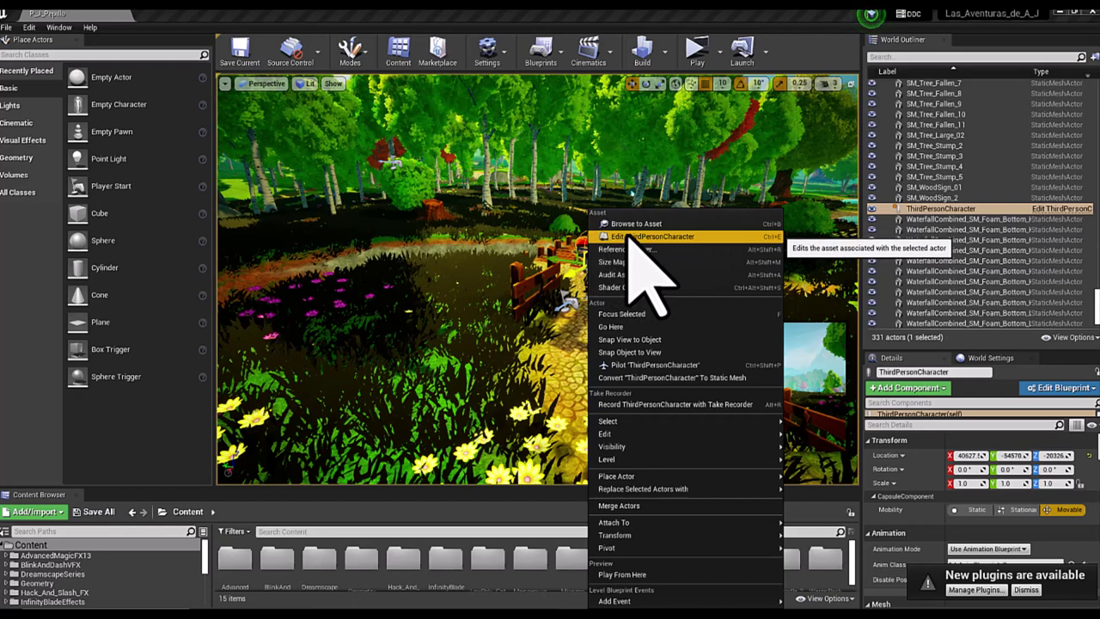
{"action": "left_click_drag", "start_coordinate": [545, 276], "coordinate": [538, 232]}
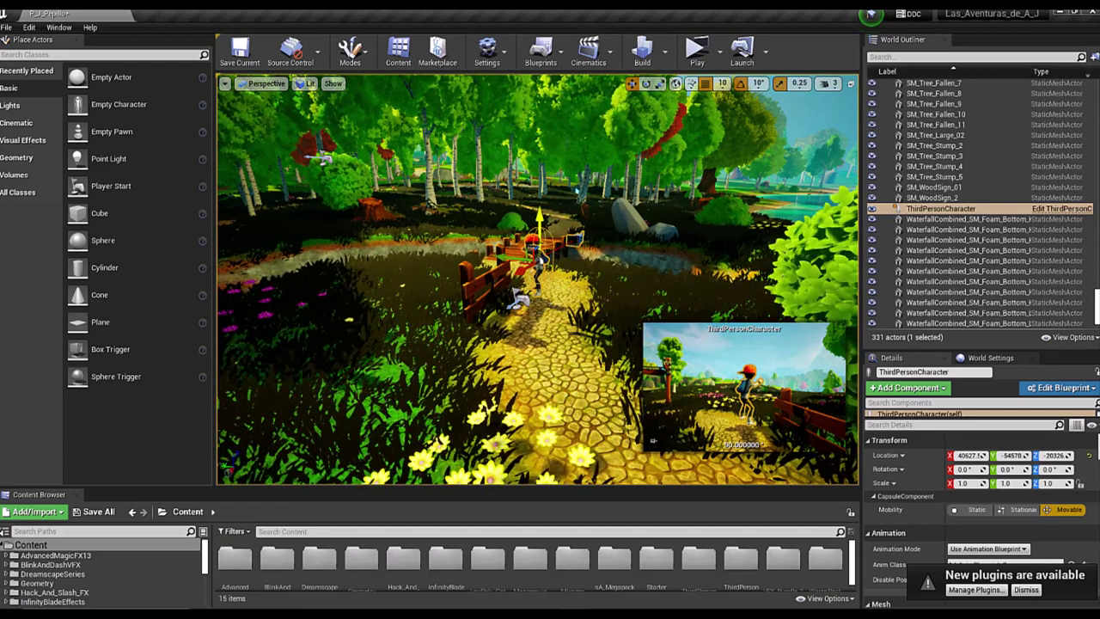
{"action": "right_click", "coordinate": [540, 209]}
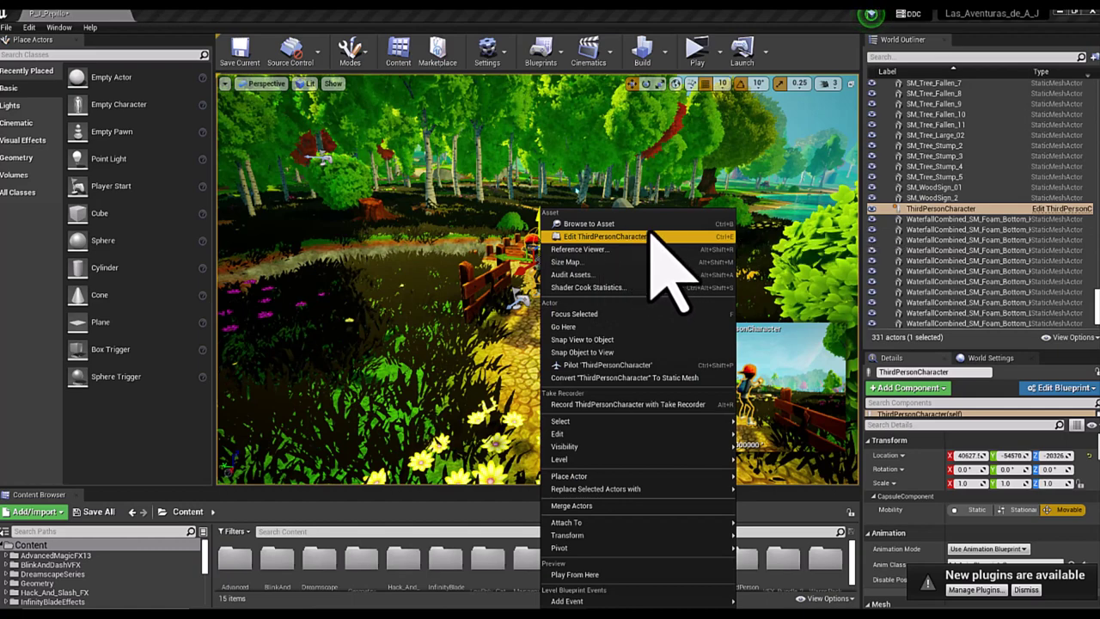
Open the ThirdPersonCharacter blueprint and frame the Event Graph's node groups, including Gamepad input
{"action": "left_click", "coordinate": [583, 239]}
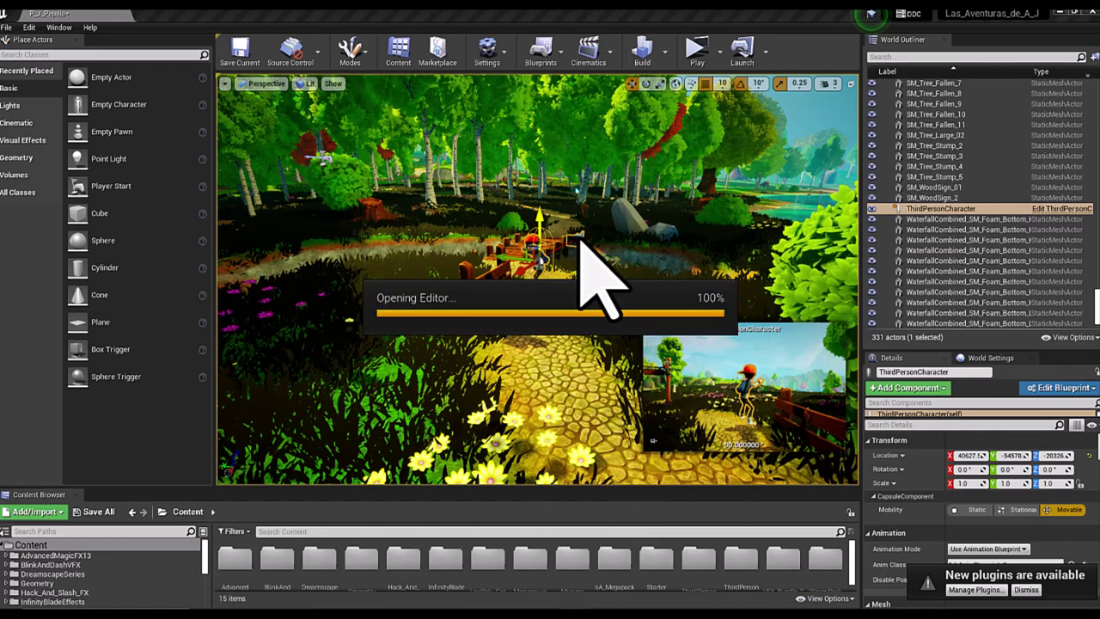
{"action": "scroll", "coordinate": [581, 311], "scroll_direction": "down", "scroll_amount": 5}
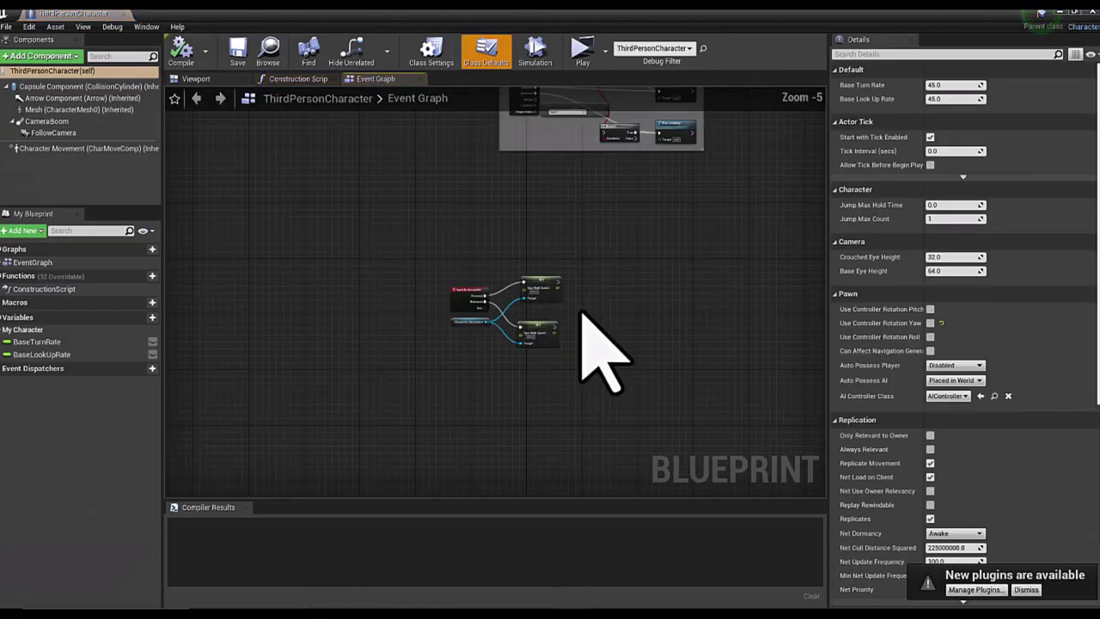
{"action": "key", "text": "Home"}
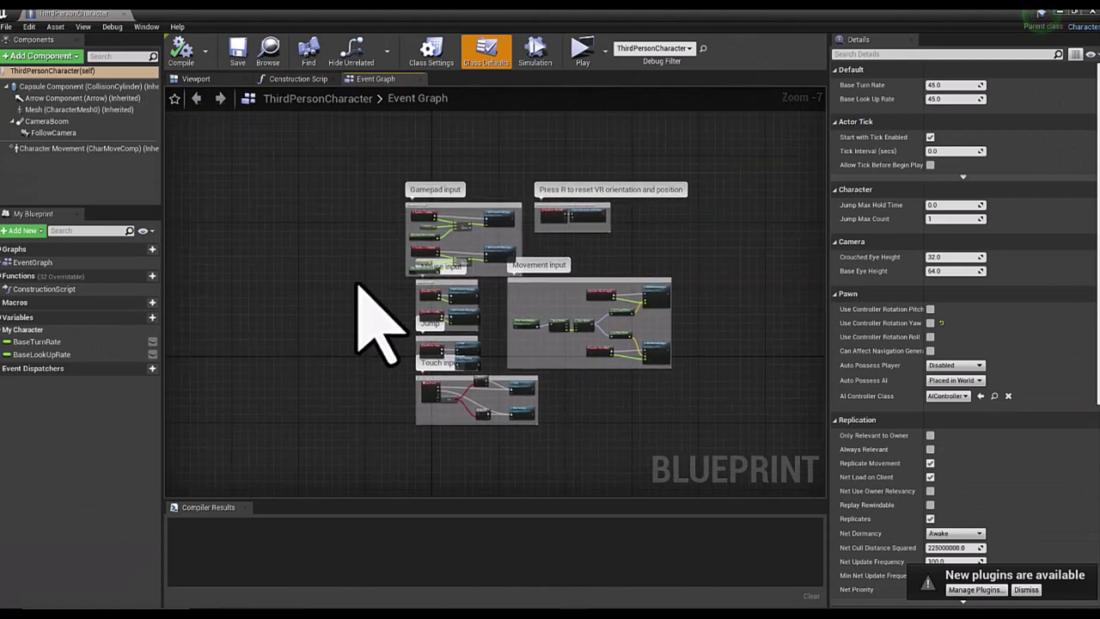
{"action": "right_click_drag", "start_coordinate": [358, 281], "coordinate": [340, 433]}
{"action": "scroll", "coordinate": [314, 348], "scroll_direction": "up", "scroll_amount": 3}
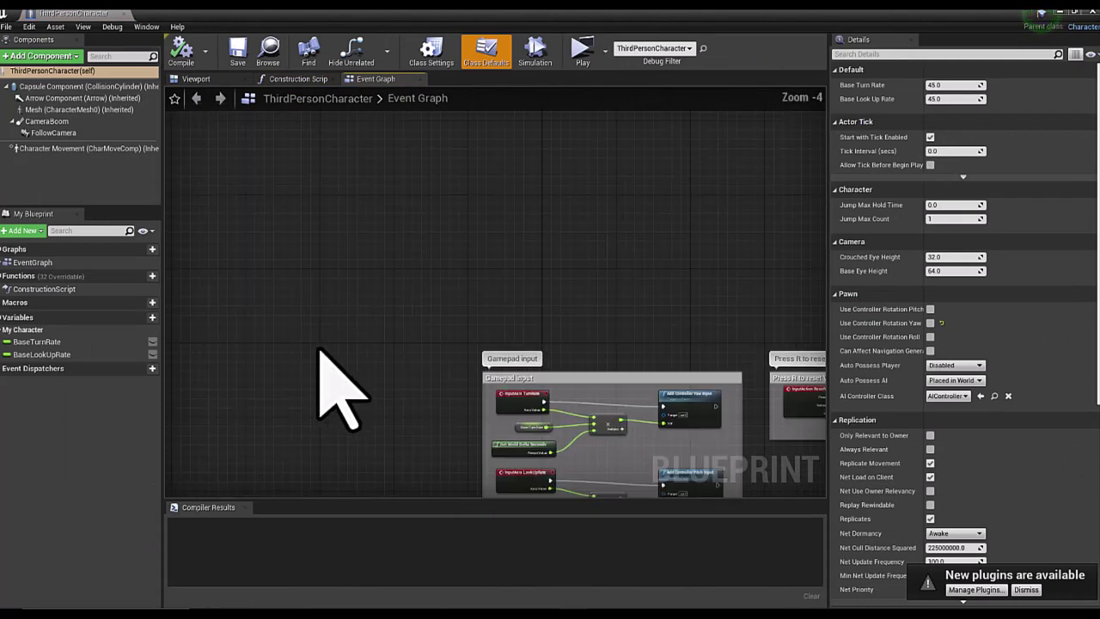
{"action": "right_click_drag", "start_coordinate": [321, 224], "coordinate": [319, 307]}
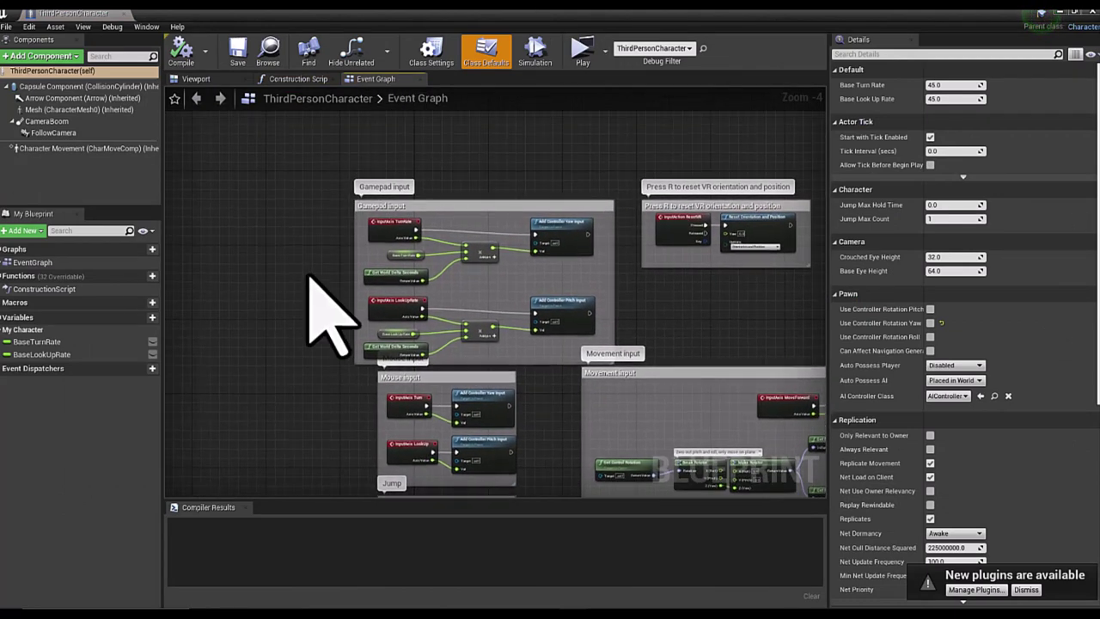
Pan to the Mouse and Movement input groups, then view the character in the Viewport preview
{"action": "scroll", "coordinate": [319, 307], "scroll_direction": "up", "scroll_amount": 5}
{"action": "scroll", "coordinate": [356, 245], "scroll_direction": "down", "scroll_amount": 1}
{"action": "scroll", "coordinate": [319, 283], "scroll_direction": "down", "scroll_amount": 1}
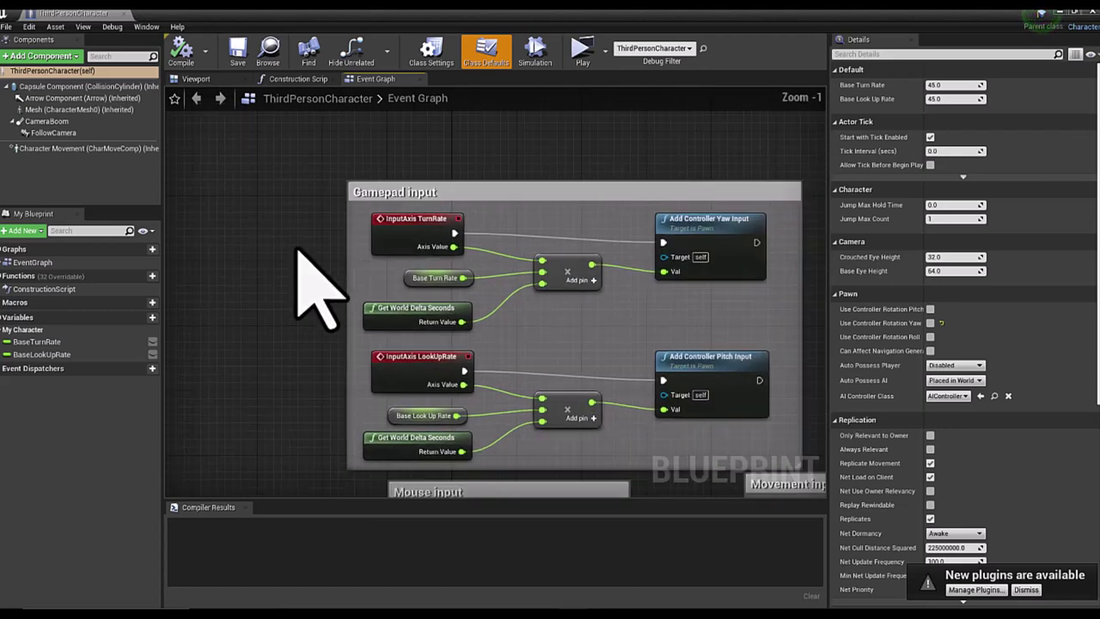
{"action": "right_click_drag", "start_coordinate": [319, 283], "coordinate": [306, 288]}
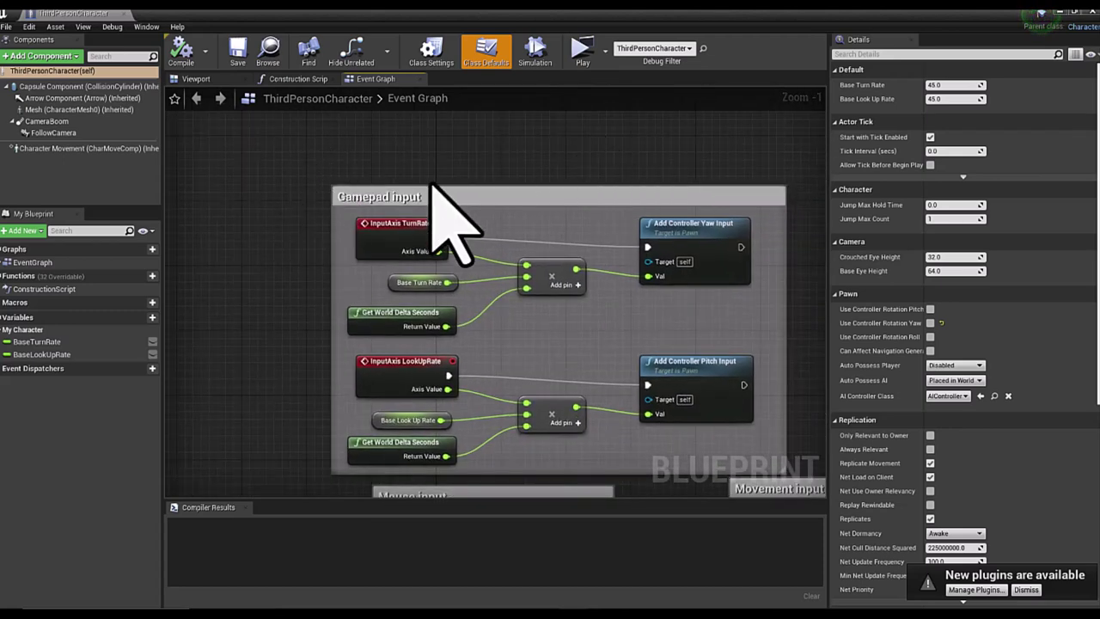
{"action": "scroll", "coordinate": [307, 246], "scroll_direction": "down", "scroll_amount": 2}
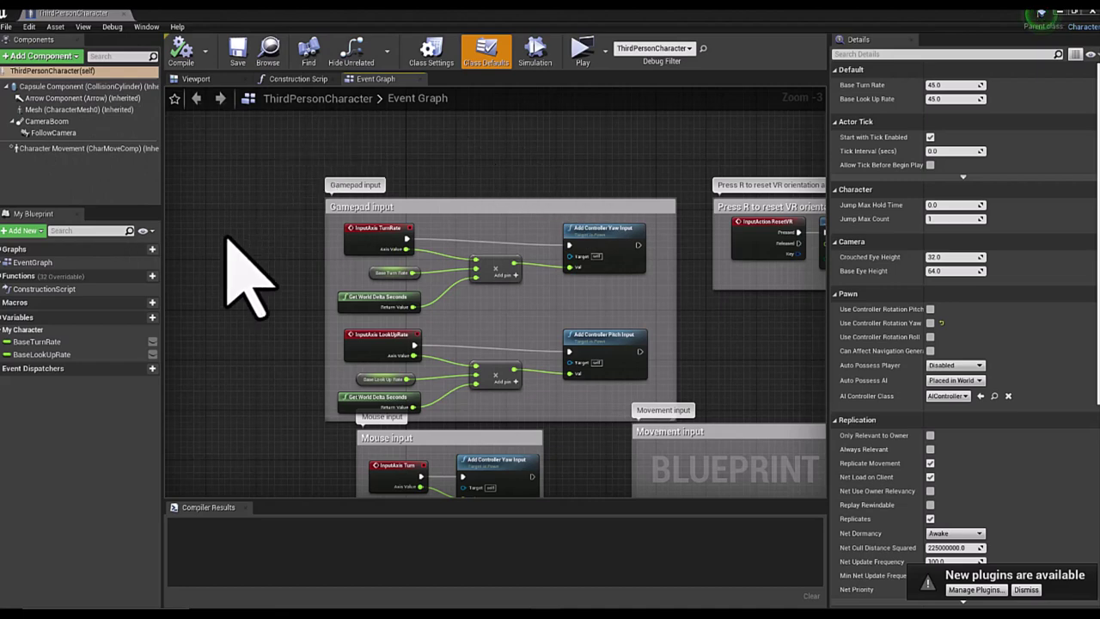
{"action": "scroll", "coordinate": [402, 196], "scroll_direction": "down", "scroll_amount": 5}
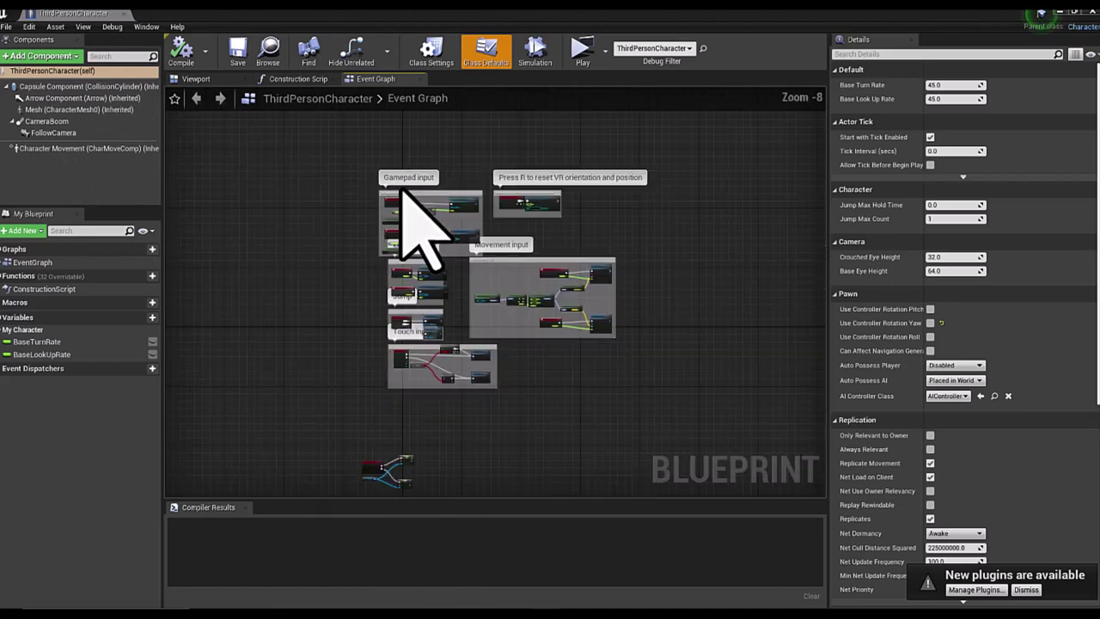
{"action": "scroll", "coordinate": [397, 194], "scroll_direction": "down", "scroll_amount": 3}
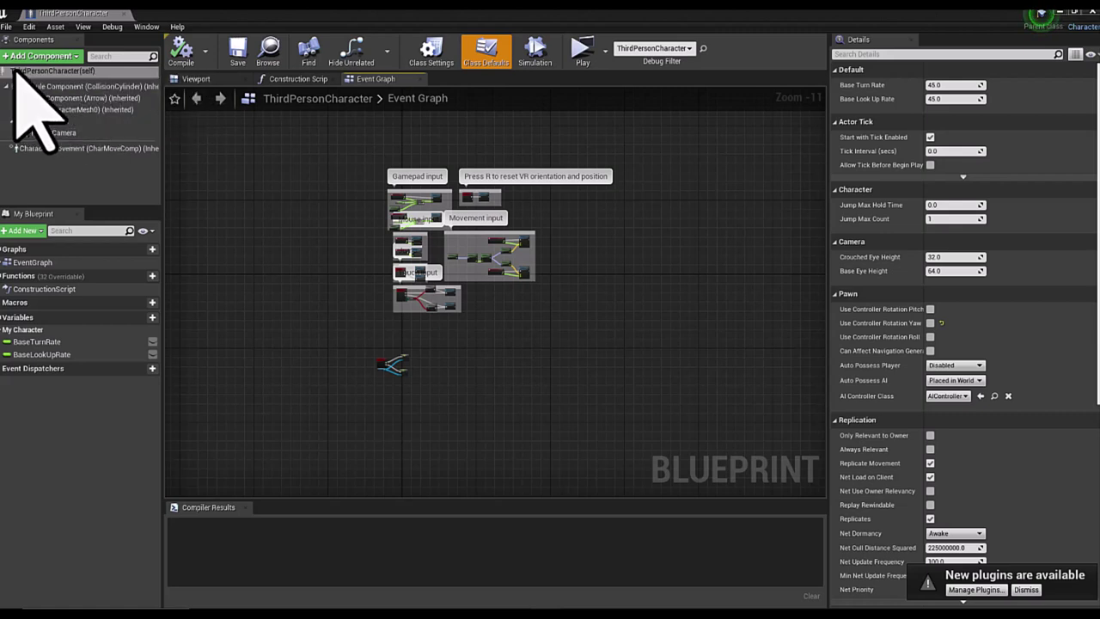
{"action": "left_click", "coordinate": [43, 172]}
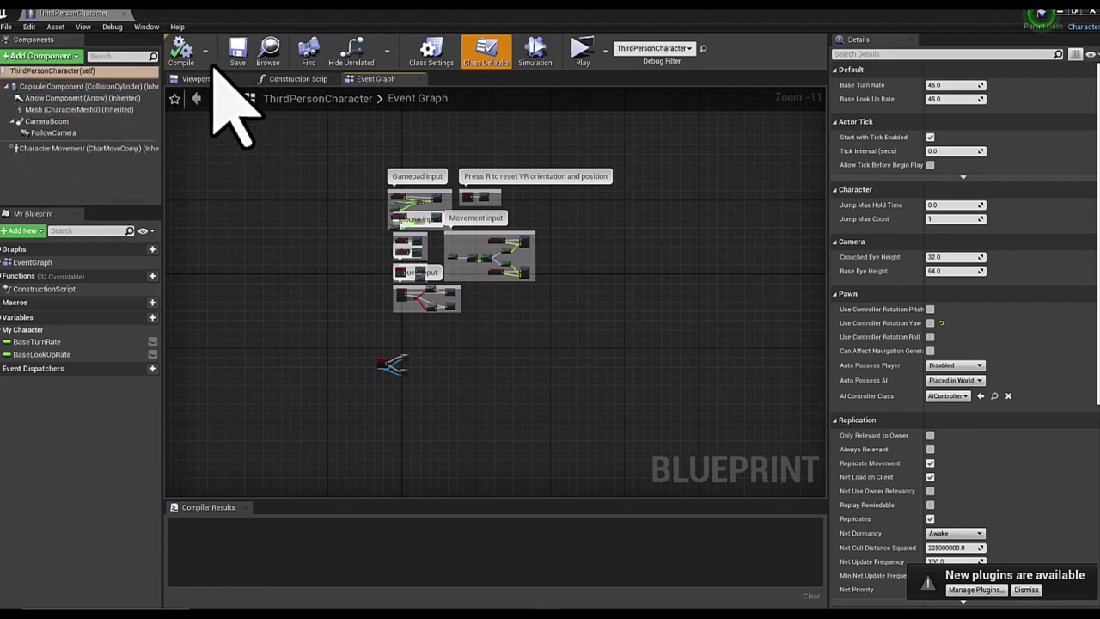
{"action": "left_click", "coordinate": [199, 80]}
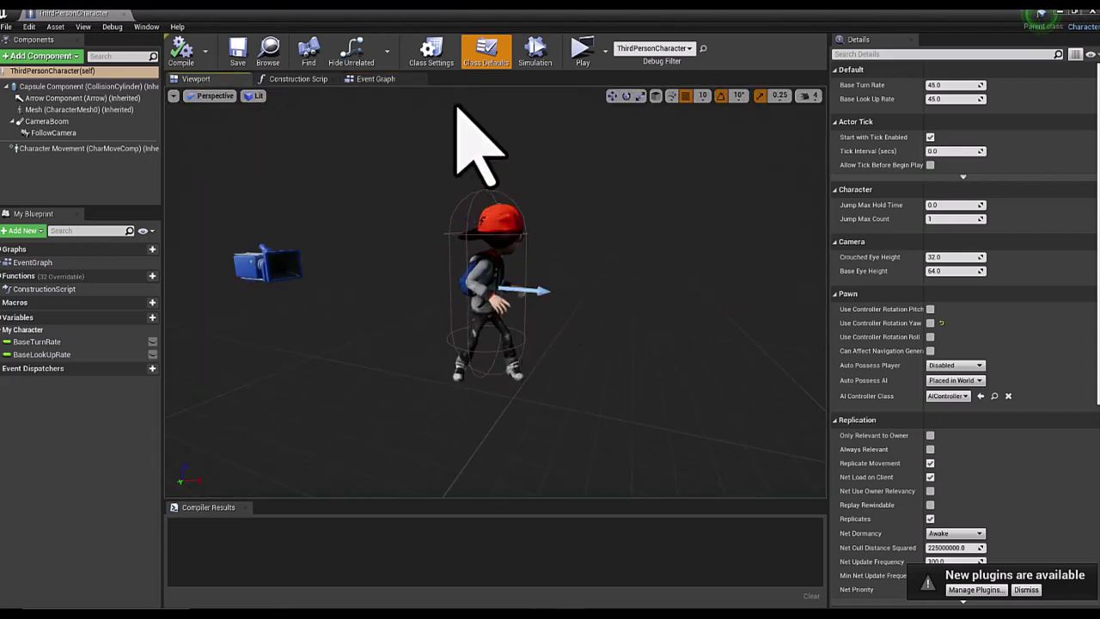
Glance at the Construction Script and Event Graph, then inspect the Capsule Component's 96.0 half height and 42.0 radius
{"action": "left_click", "coordinate": [293, 79]}
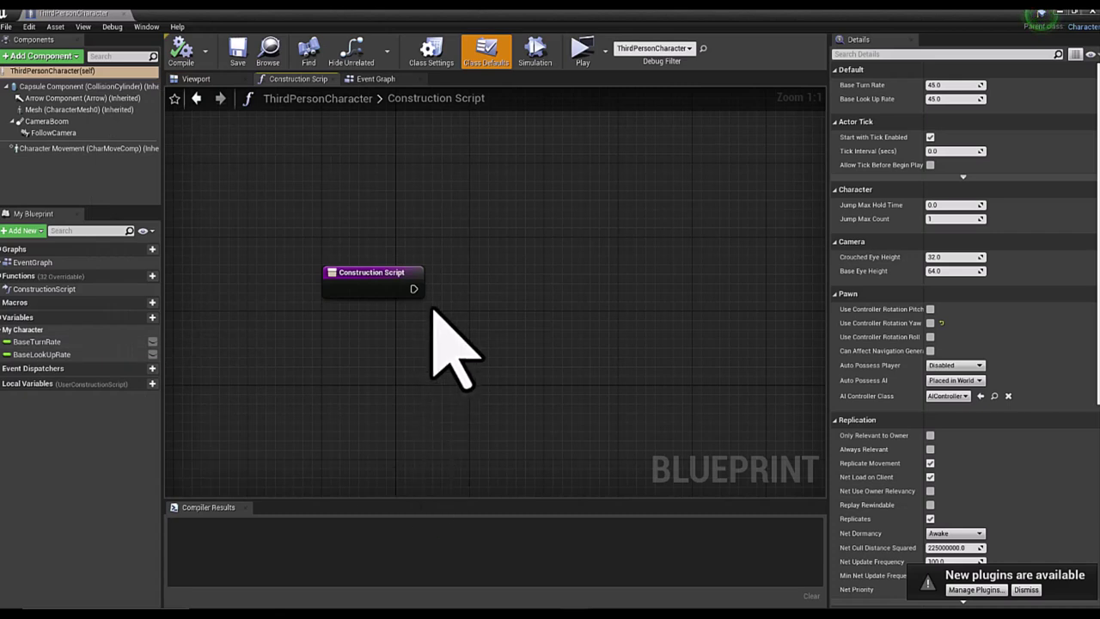
{"action": "left_click", "coordinate": [196, 79]}
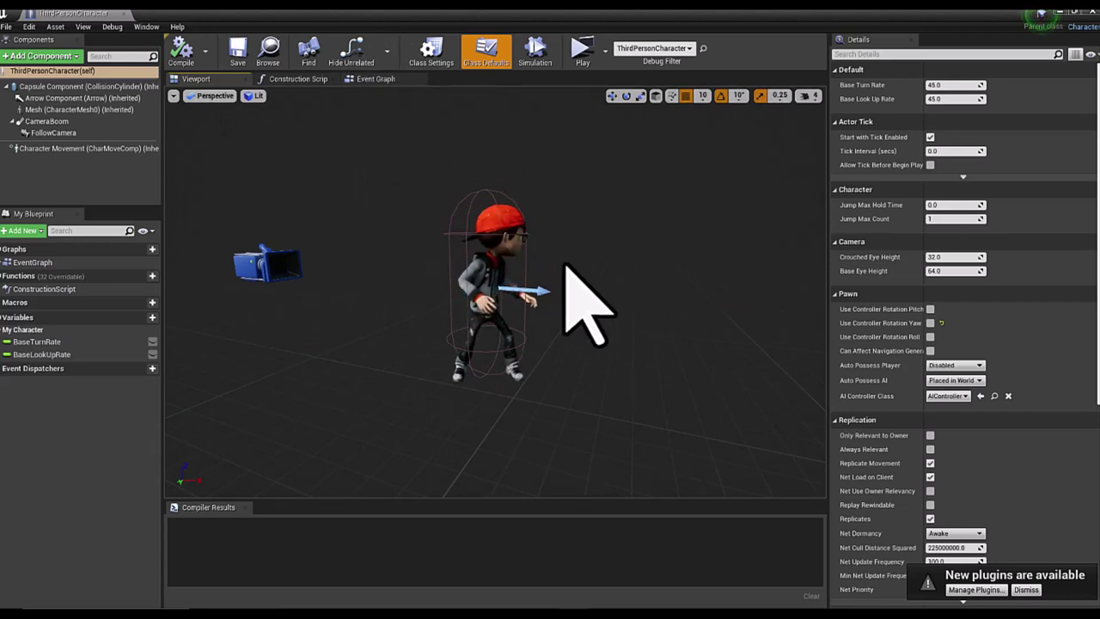
{"action": "left_click", "coordinate": [393, 83]}
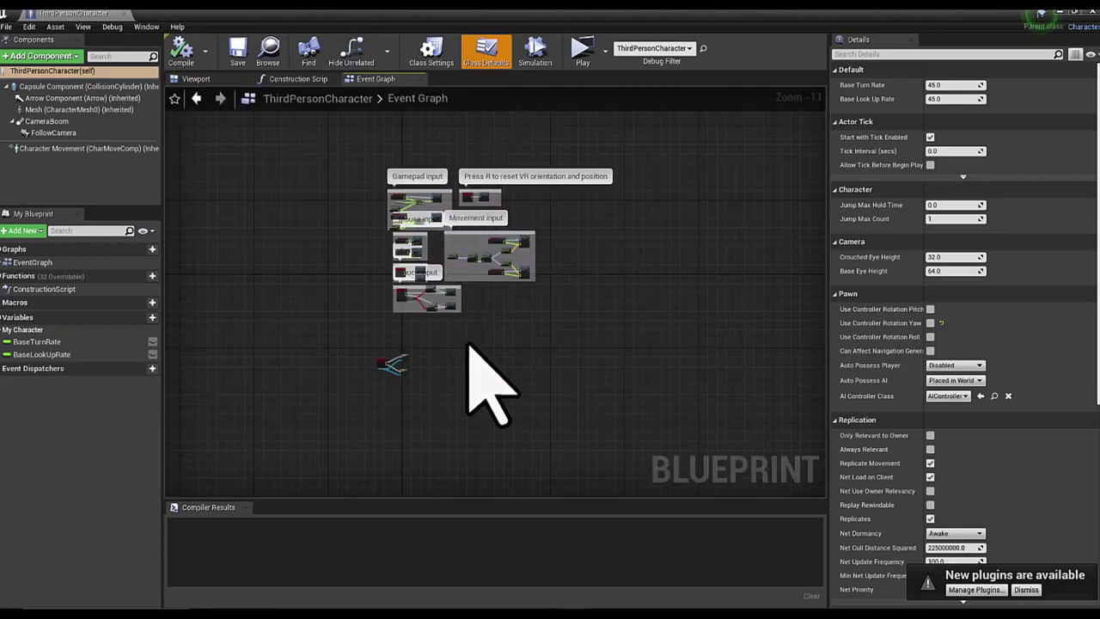
{"action": "scroll", "coordinate": [469, 346], "scroll_direction": "up", "scroll_amount": 3}
{"action": "scroll", "coordinate": [469, 345], "scroll_direction": "down", "scroll_amount": 2}
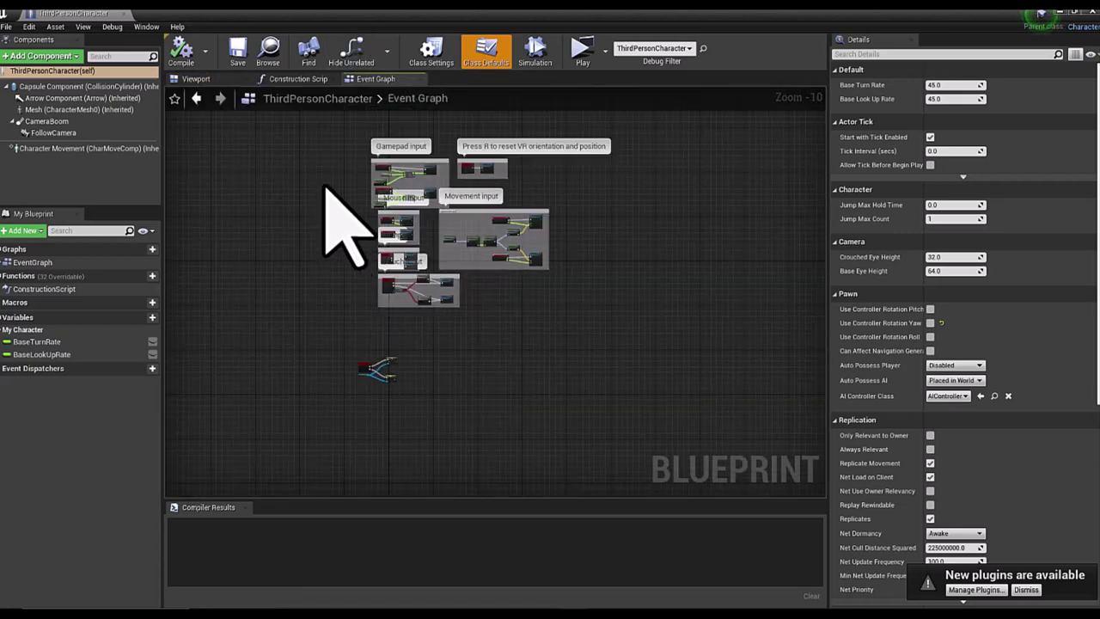
{"action": "left_click", "coordinate": [206, 79]}
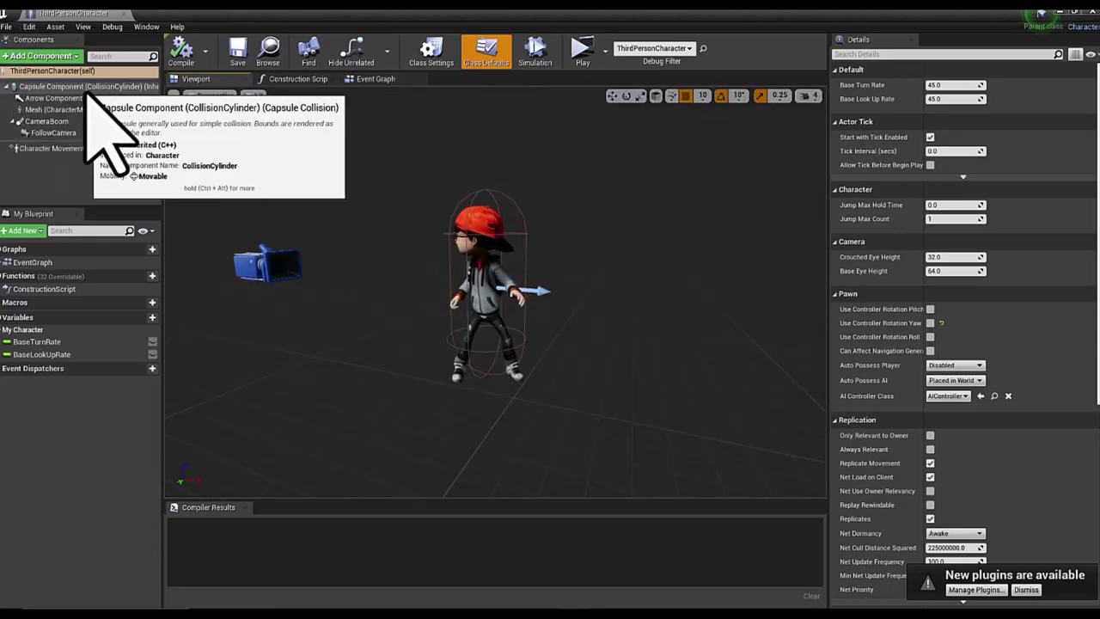
{"action": "left_click", "coordinate": [60, 87]}
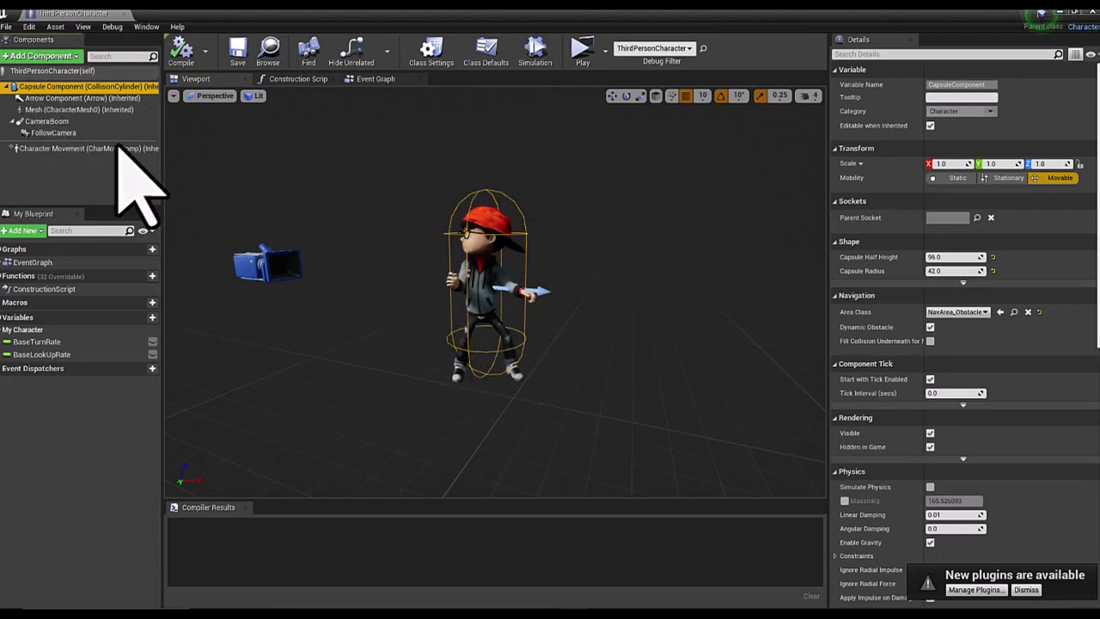
Inspect the Arrow Component, Mesh and class defaults, ending on CameraBoom's 300.0 target arm length
{"action": "left_click", "coordinate": [61, 98]}
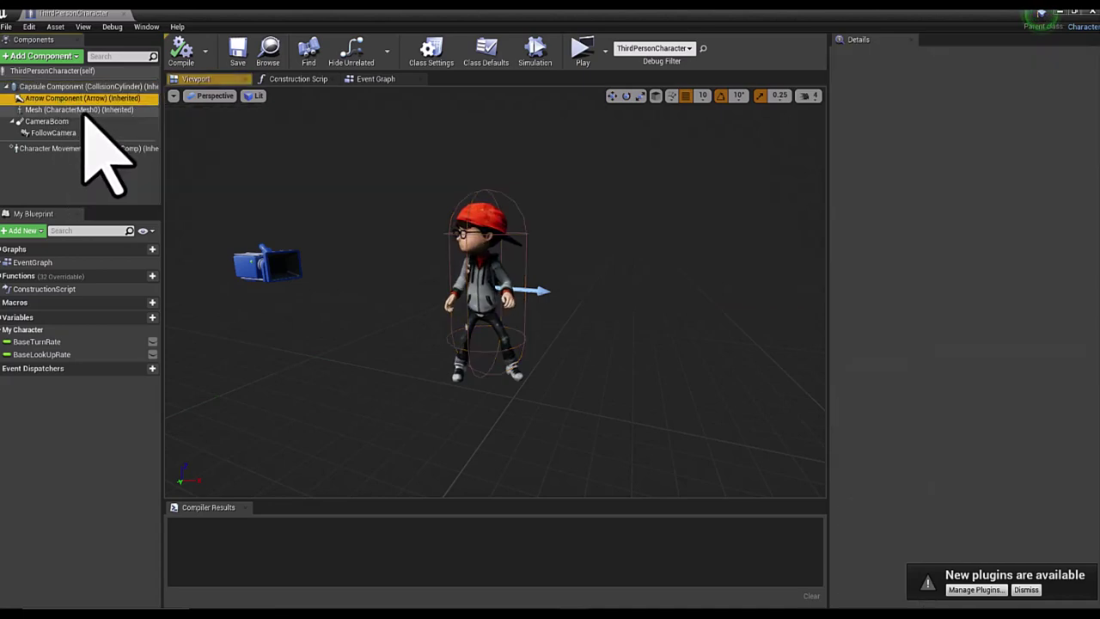
{"action": "left_click", "coordinate": [59, 110]}
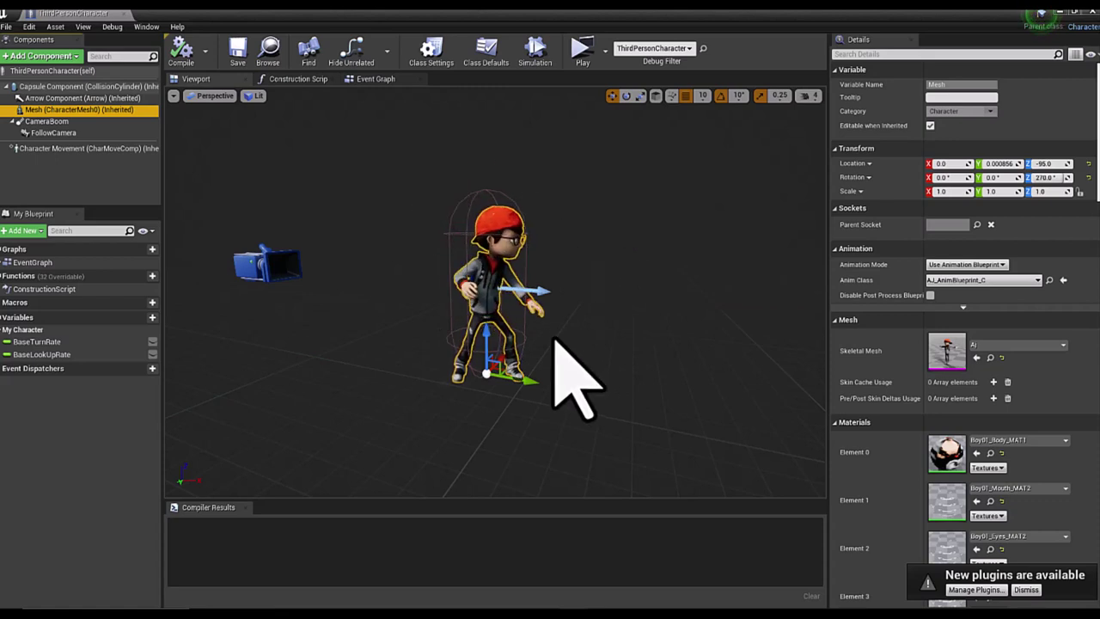
{"action": "left_click", "coordinate": [39, 71]}
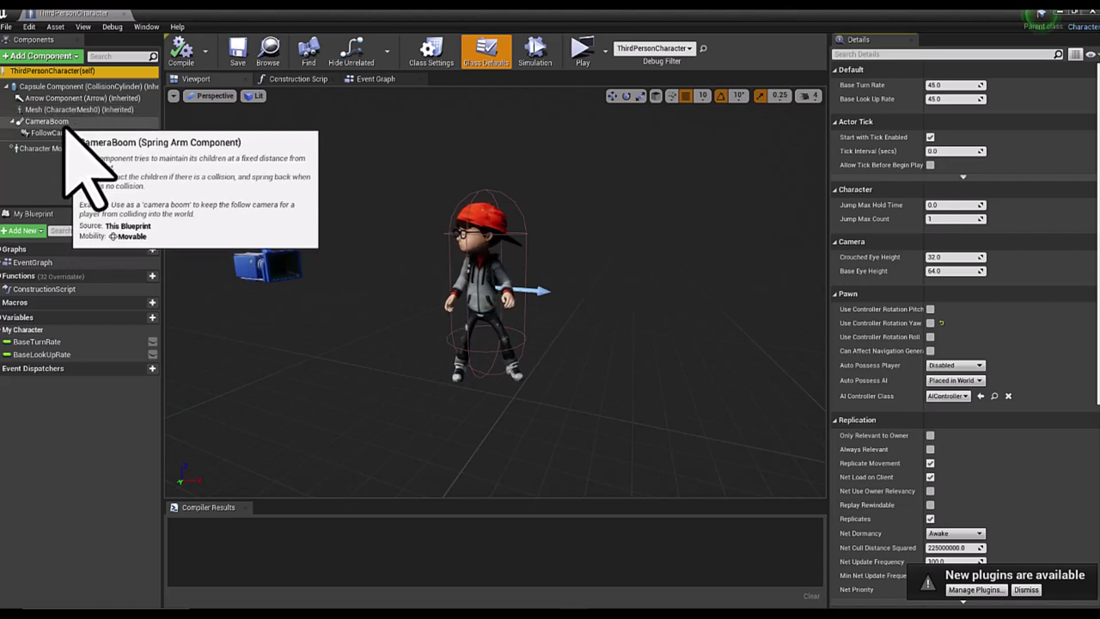
{"action": "left_click", "coordinate": [59, 126]}
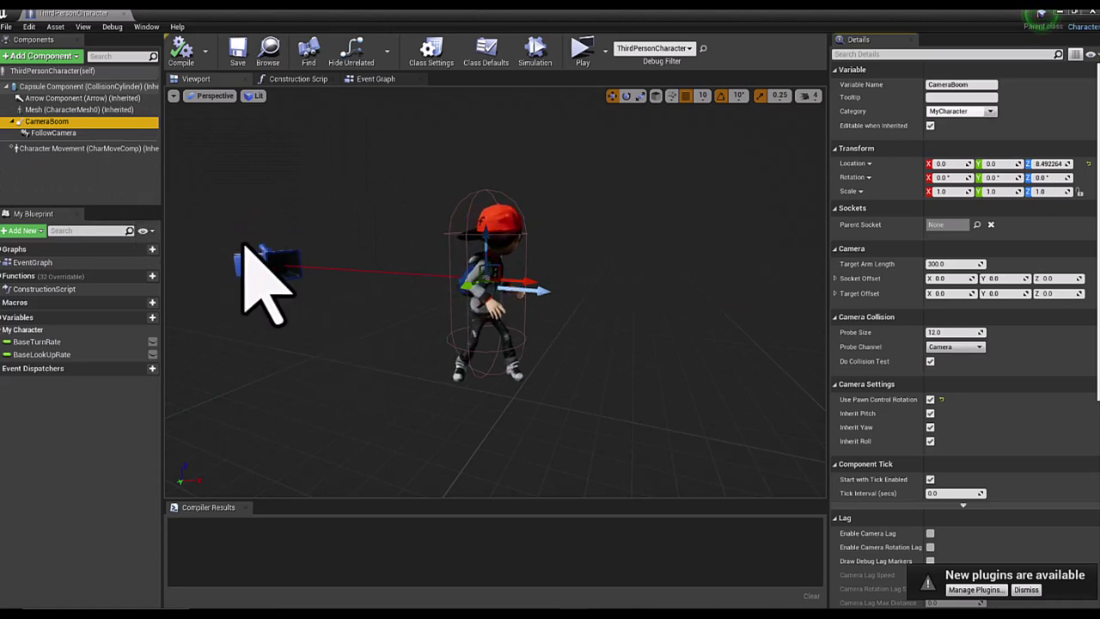
Lower the preview camera speed to 1 and fly around until the character is seen side-on
{"action": "mouse_move", "coordinate": [361, 369]}
{"action": "right_mouse_down"}
{"action": "mouse_move", "coordinate": [339, 391]}
{"action": "mouse_move", "coordinate": [404, 361]}
{"action": "right_mouse_up"}
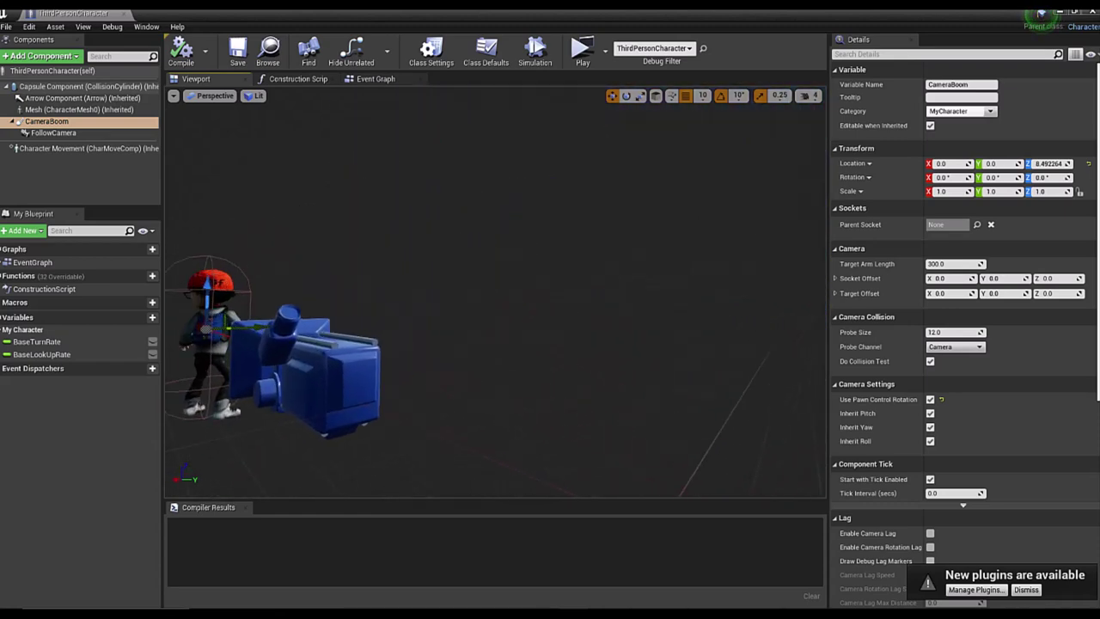
{"action": "right_click_drag", "start_coordinate": [404, 361], "coordinate": [421, 344]}
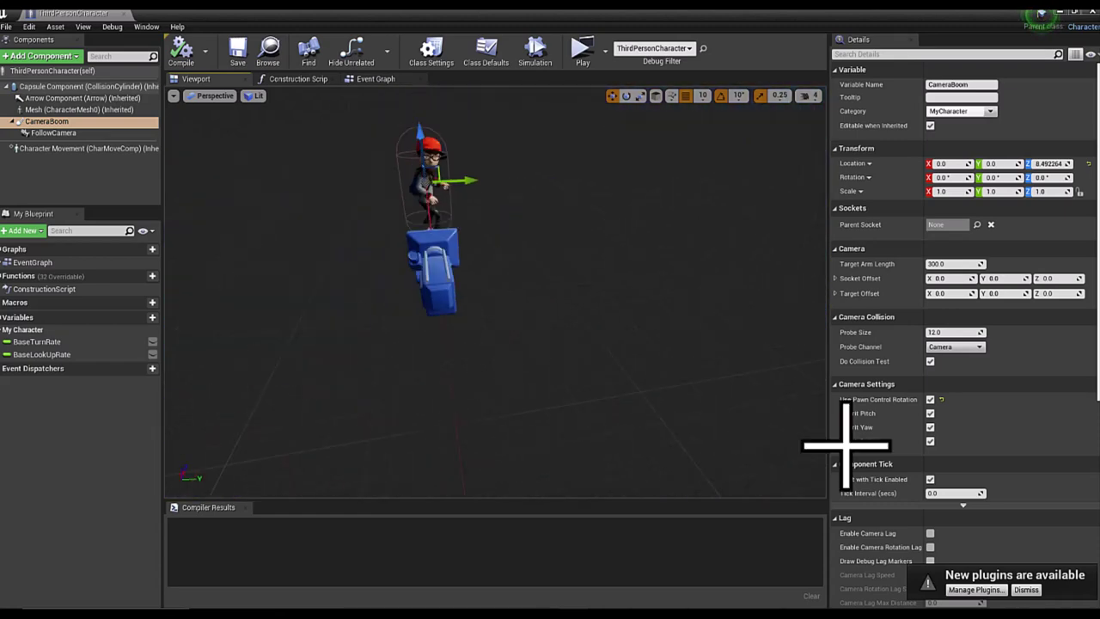
{"action": "left_click", "coordinate": [808, 95]}
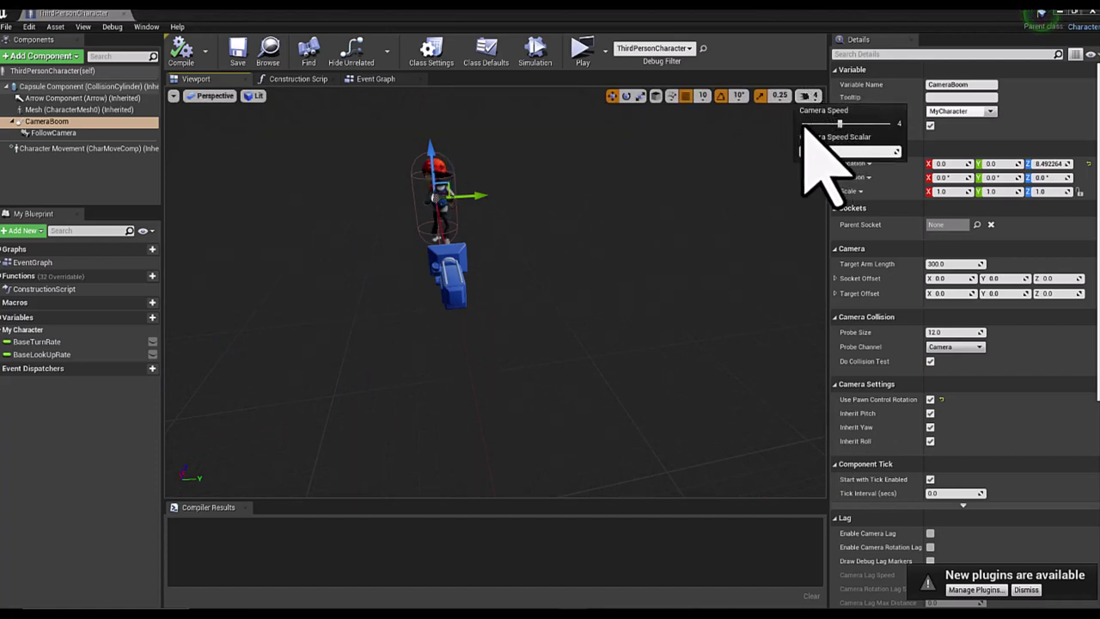
{"action": "mouse_move", "coordinate": [693, 209]}
{"action": "right_mouse_down"}
{"action": "mouse_move", "coordinate": [670, 209]}
{"action": "mouse_move", "coordinate": [722, 222]}
{"action": "right_mouse_up"}
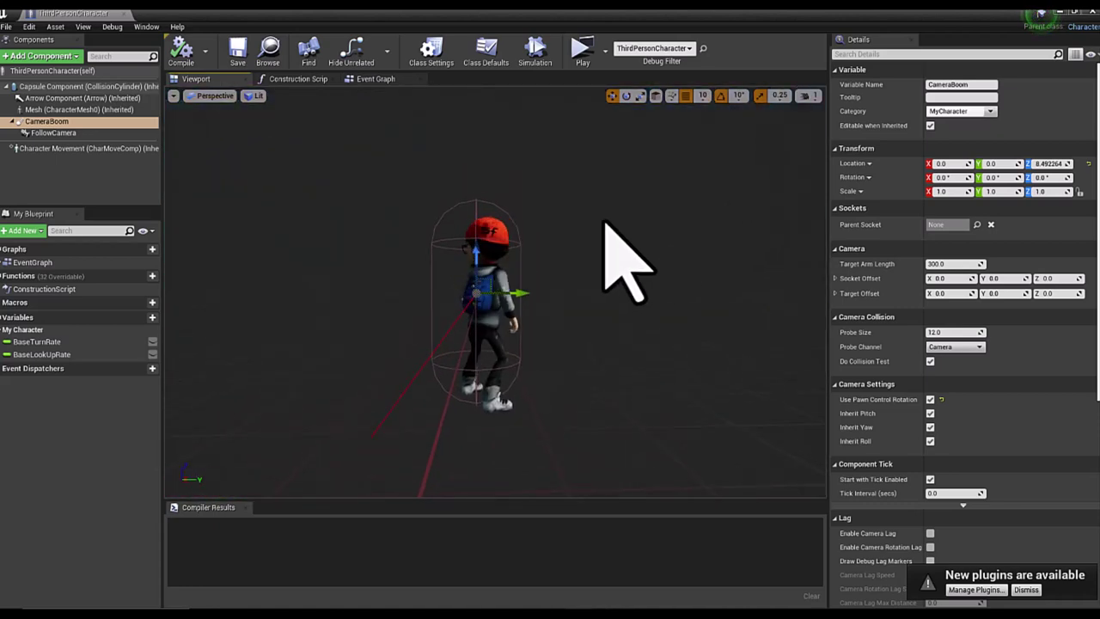
{"action": "right_click_drag", "start_coordinate": [609, 228], "coordinate": [610, 230]}
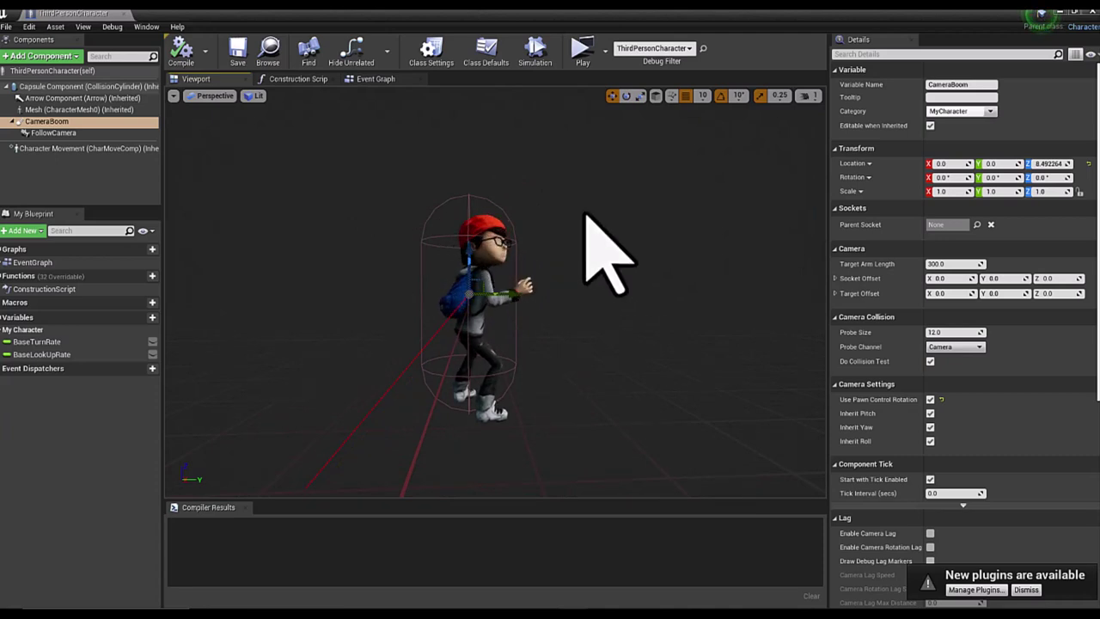
Frame the FollowCamera, then inspect Character Movement: Max Walk Speed 200.0, Max Acceleration 2048.0
{"action": "left_click", "coordinate": [67, 133]}
{"action": "key", "text": "f"}
{"action": "scroll", "coordinate": [370, 208], "scroll_direction": "down", "scroll_amount": 3}
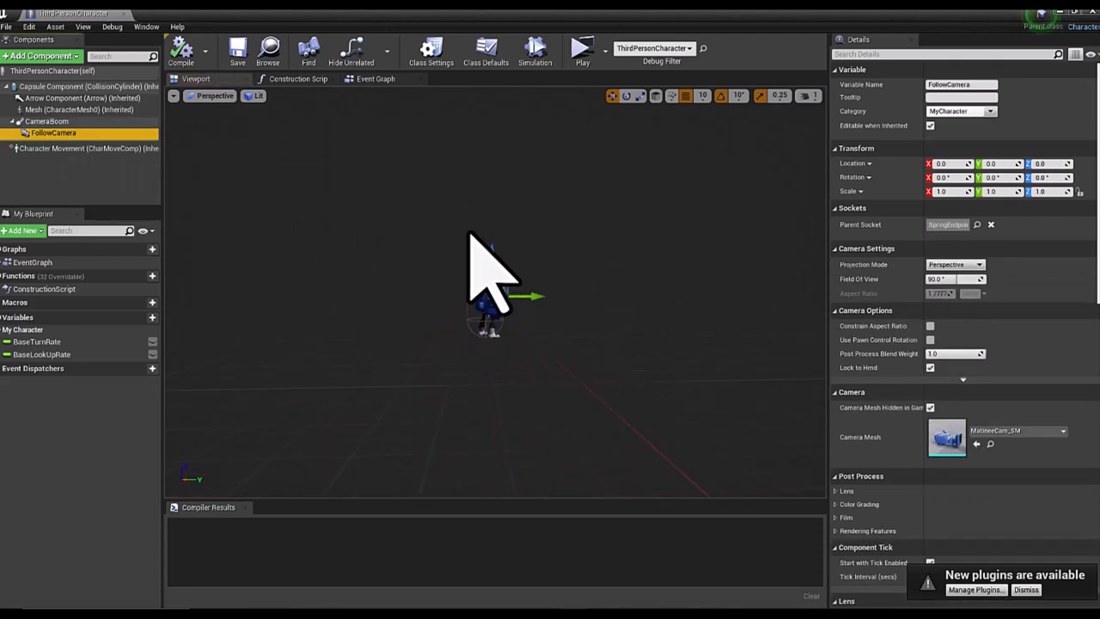
{"action": "left_click", "coordinate": [43, 150]}
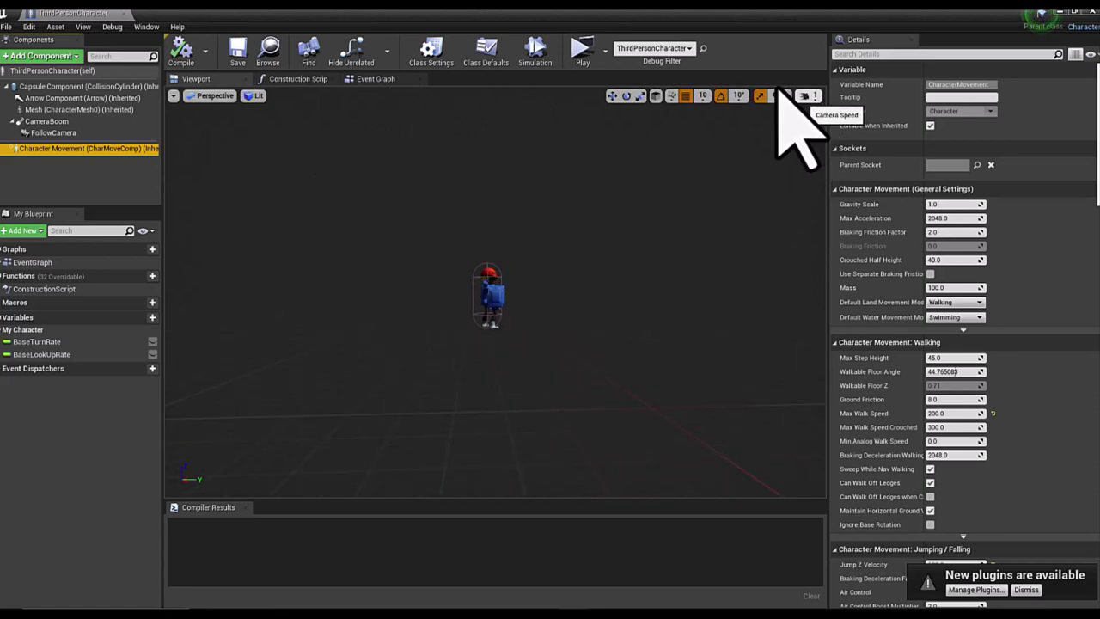
Select the character's capsule, orbit around it, and raise the viewport camera speed to 4
{"action": "left_click", "coordinate": [489, 278]}
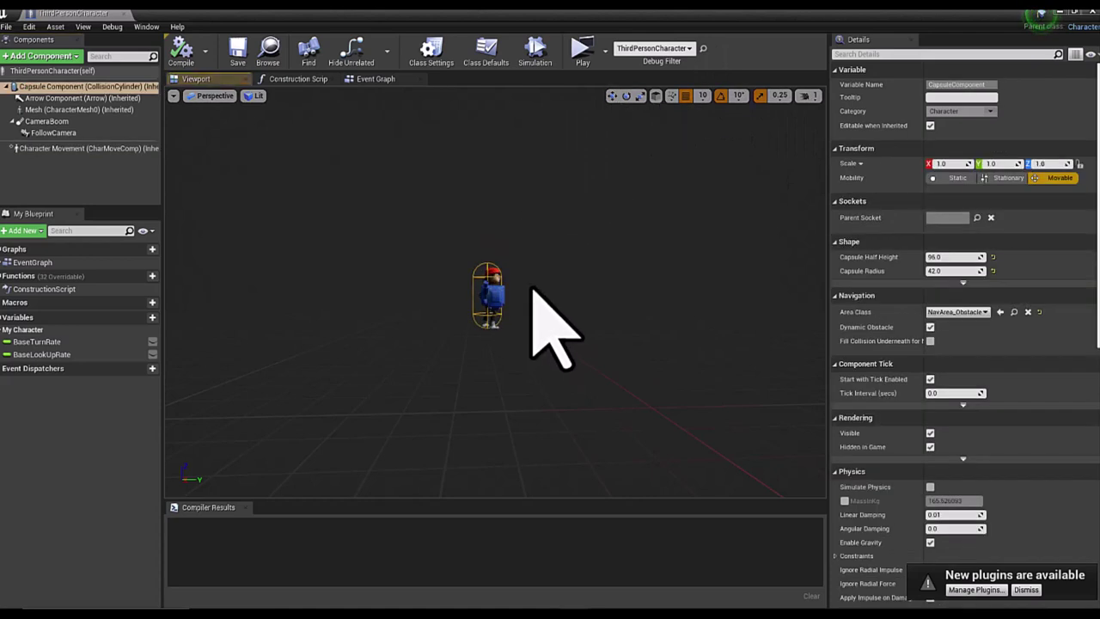
{"action": "right_click_drag", "start_coordinate": [531, 289], "coordinate": [531, 344]}
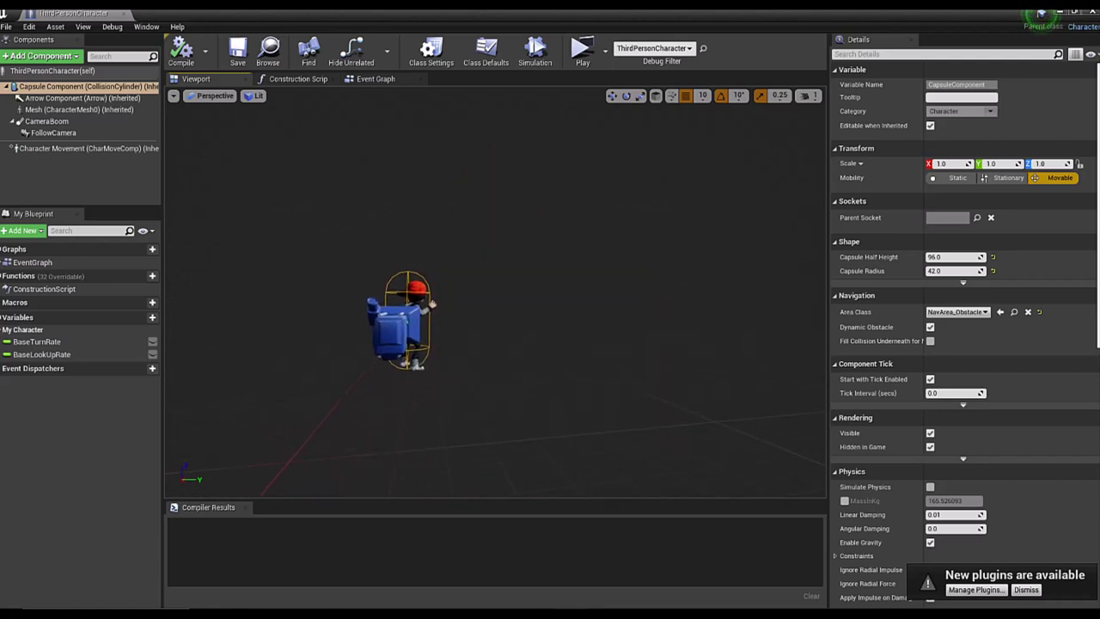
{"action": "right_click_drag", "start_coordinate": [532, 344], "coordinate": [481, 344]}
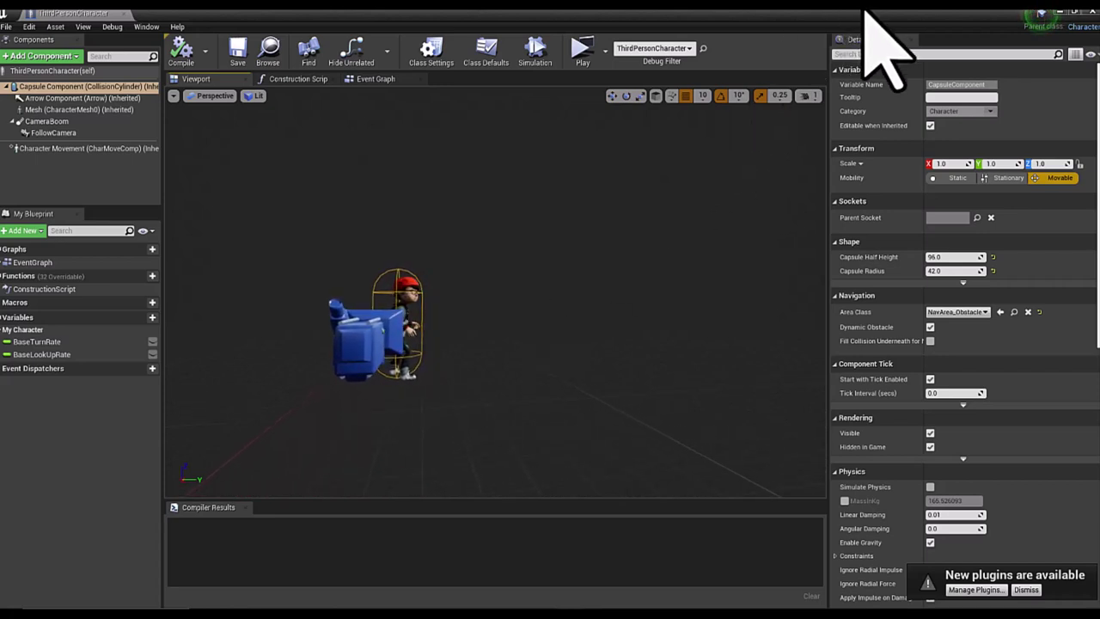
{"action": "left_click", "coordinate": [808, 96]}
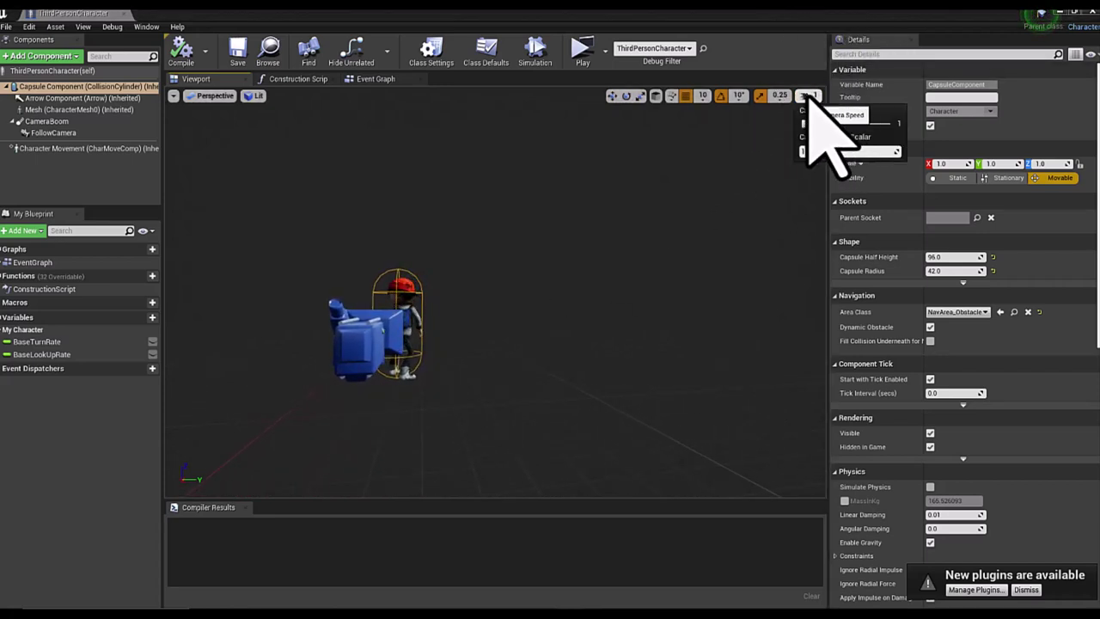
{"action": "left_click", "coordinate": [780, 96]}
{"action": "left_click", "coordinate": [808, 95]}
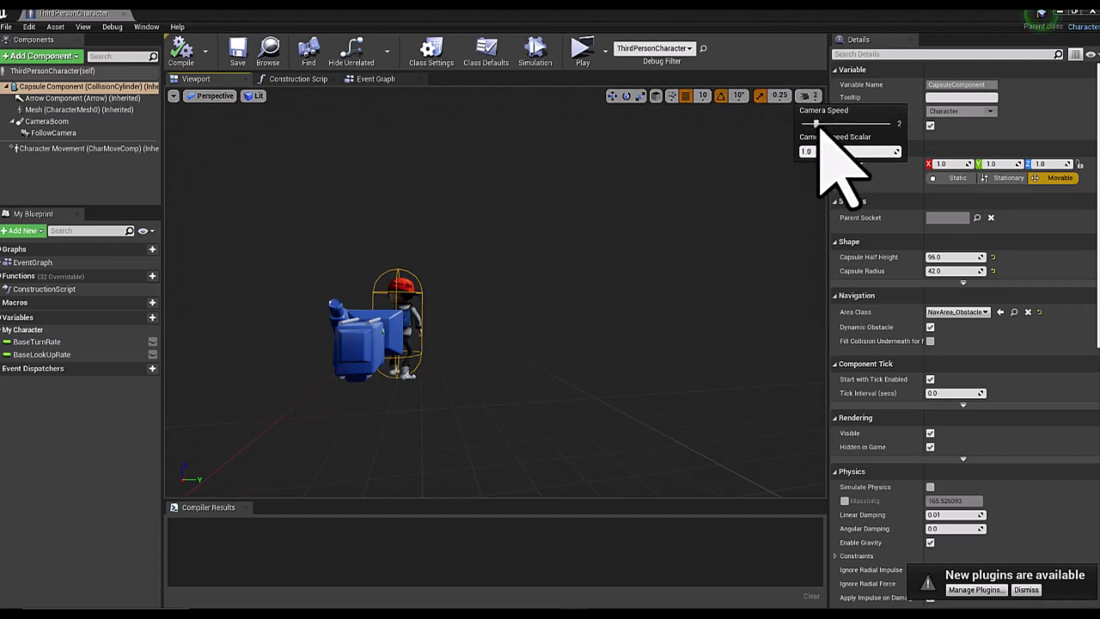
{"action": "left_click_drag", "start_coordinate": [818, 129], "coordinate": [827, 125]}
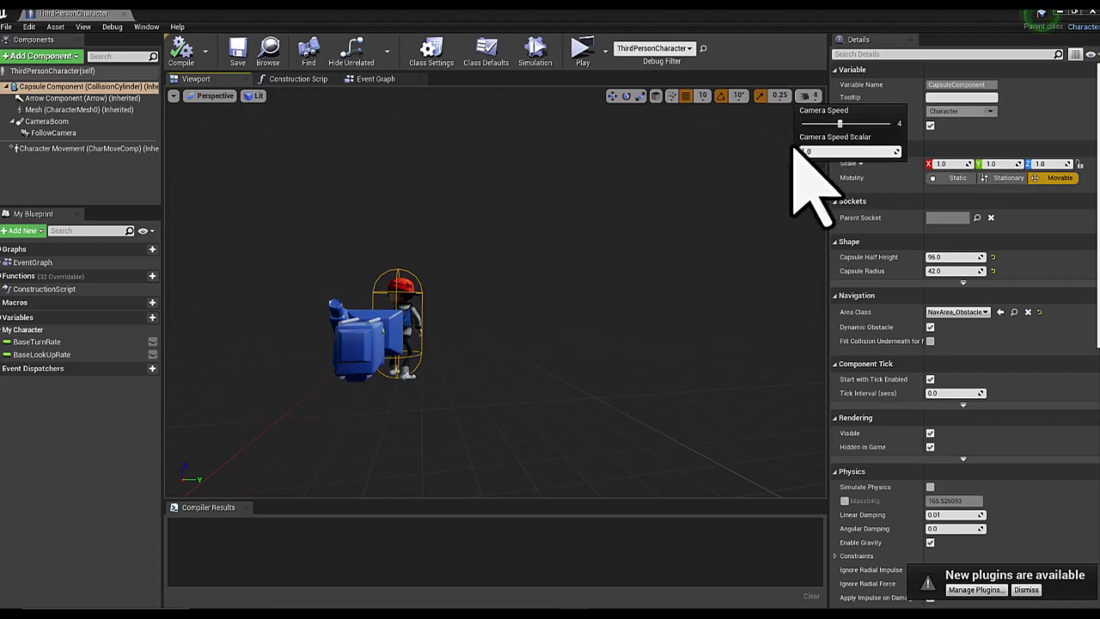
Orbit and zoom closer around the character until the follow camera comes into view from above
{"action": "left_click_drag", "start_coordinate": [798, 172], "coordinate": [799, 129]}
{"action": "left_click_drag", "start_coordinate": [495, 292], "coordinate": [481, 275]}
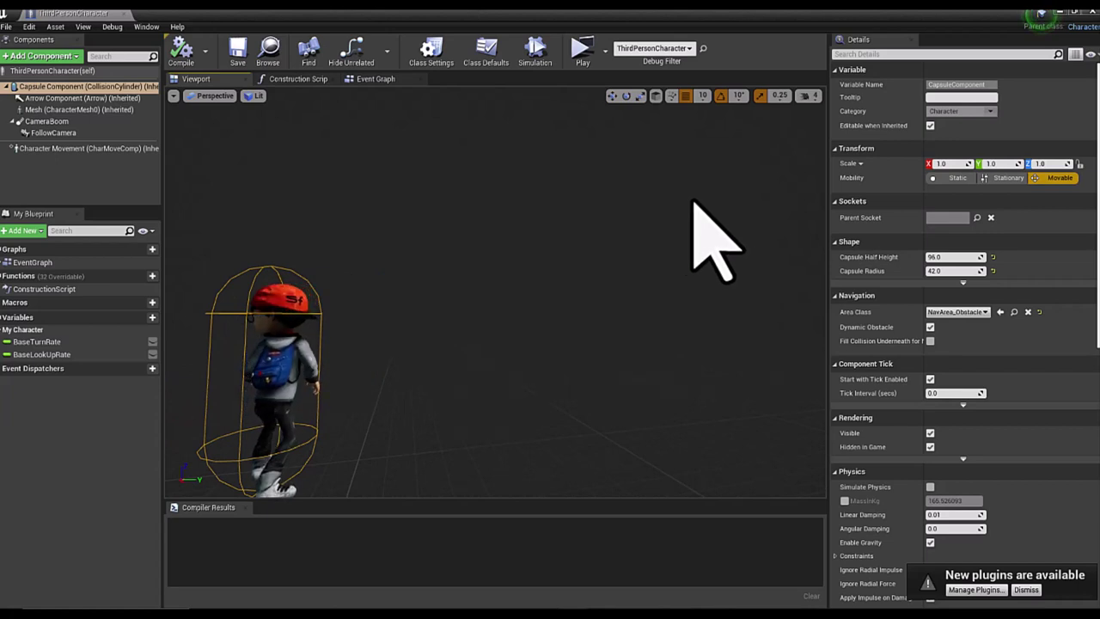
{"action": "left_click_drag", "start_coordinate": [495, 293], "coordinate": [515, 292]}
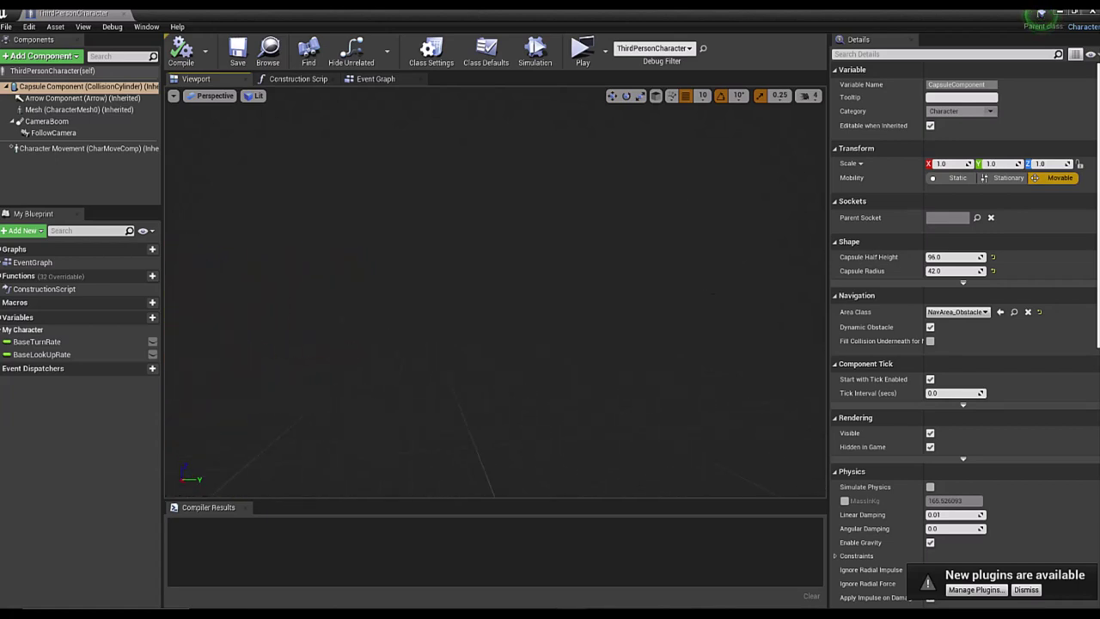
{"action": "scroll", "coordinate": [495, 331], "scroll_direction": "down", "scroll_amount": 2}
{"action": "scroll", "coordinate": [495, 331], "scroll_direction": "down", "scroll_amount": 2}
{"action": "scroll", "coordinate": [495, 330], "scroll_direction": "down", "scroll_amount": 2}
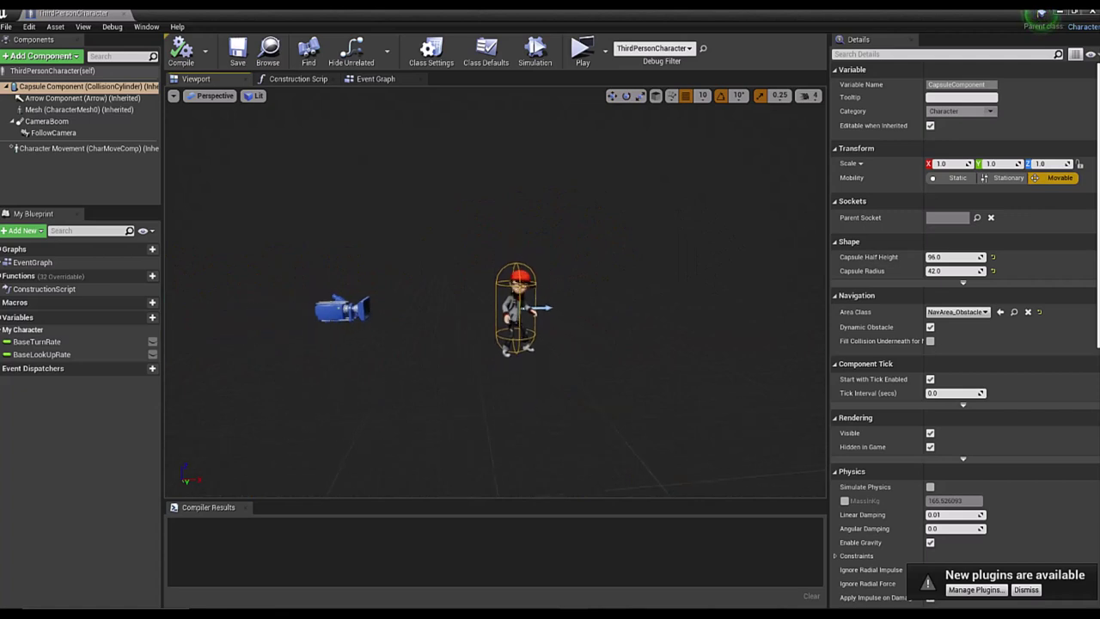
{"action": "scroll", "coordinate": [495, 292], "scroll_direction": "up", "scroll_amount": 5}
{"action": "scroll", "coordinate": [495, 292], "scroll_direction": "down", "scroll_amount": 4}
{"action": "scroll", "coordinate": [496, 292], "scroll_direction": "down", "scroll_amount": 2}
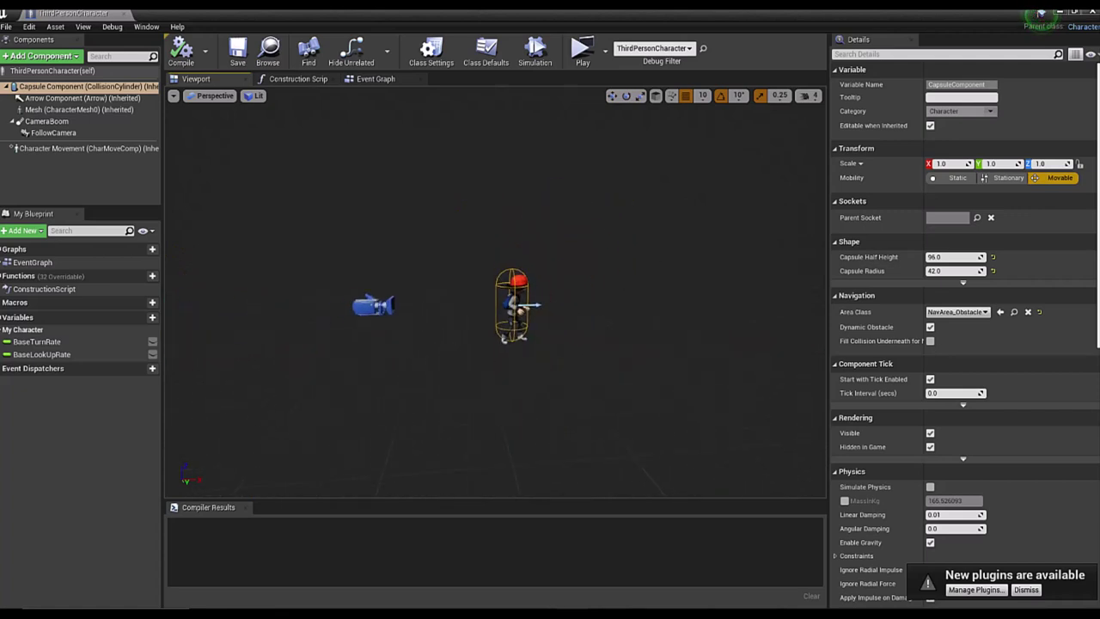
{"action": "left_click_drag", "start_coordinate": [496, 292], "coordinate": [576, 292]}
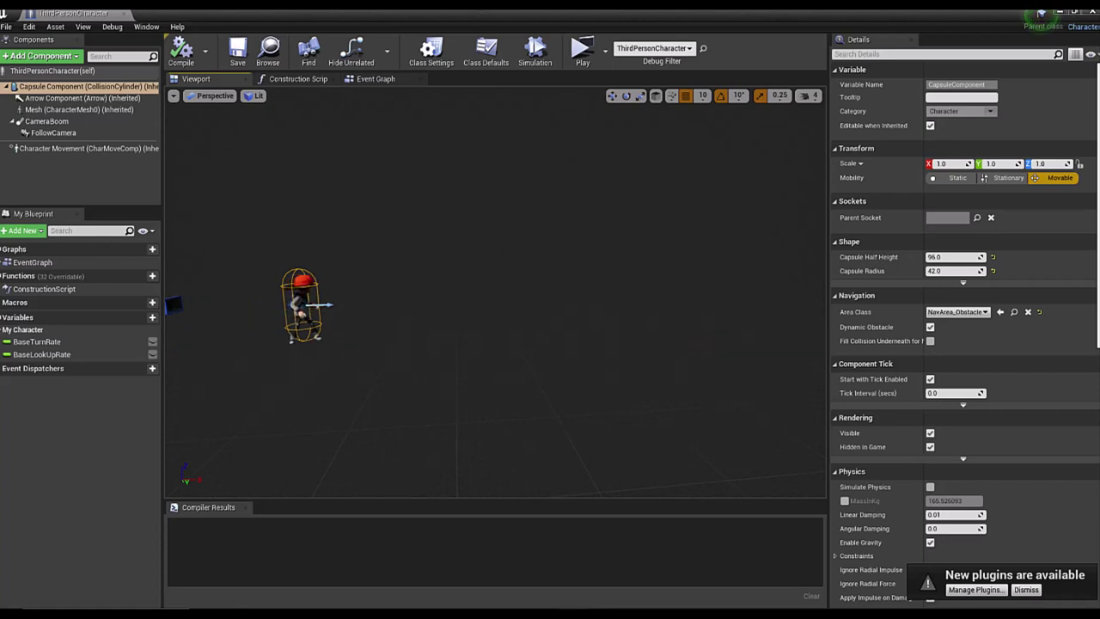
{"action": "mouse_move", "coordinate": [576, 292]}
{"action": "left_mouse_down"}
{"action": "mouse_move", "coordinate": [533, 292]}
{"action": "mouse_move", "coordinate": [559, 292]}
{"action": "left_mouse_up"}
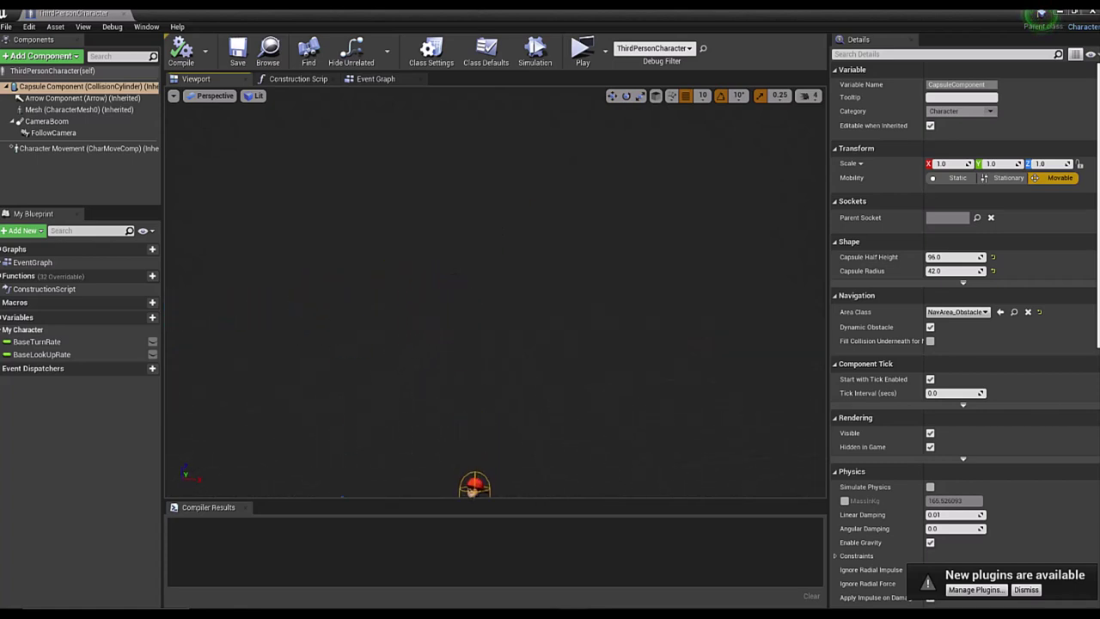
{"action": "left_click_drag", "start_coordinate": [559, 292], "coordinate": [558, 318]}
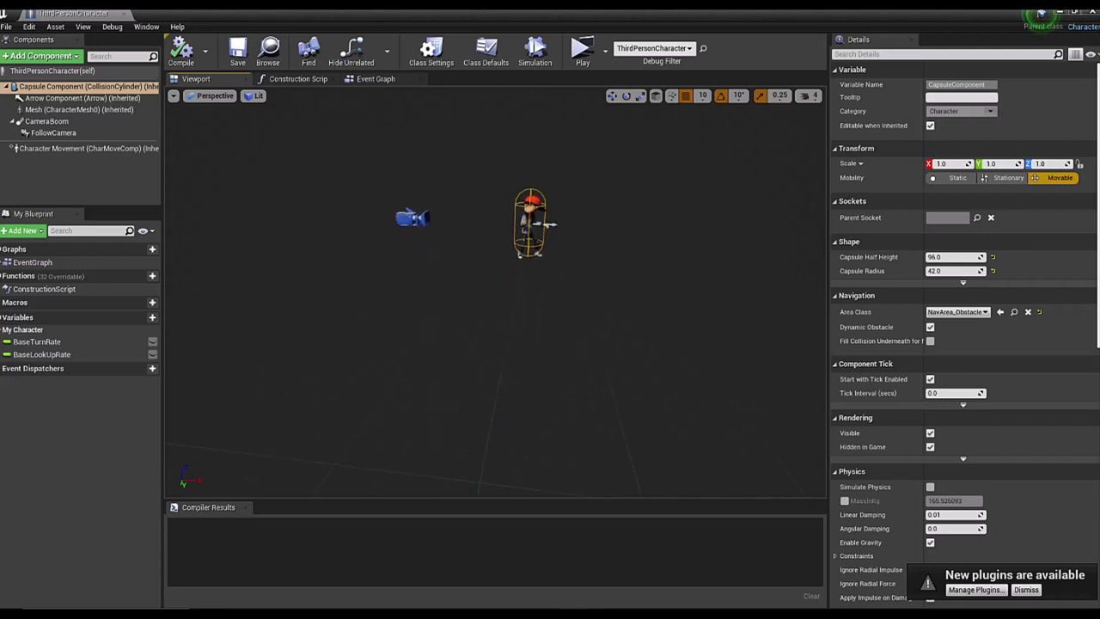
Adjust the view and frame the character capsule close up with F
{"action": "right_click_drag", "start_coordinate": [496, 344], "coordinate": [570, 185]}
{"action": "right_click_drag", "start_coordinate": [496, 344], "coordinate": [496, 430]}
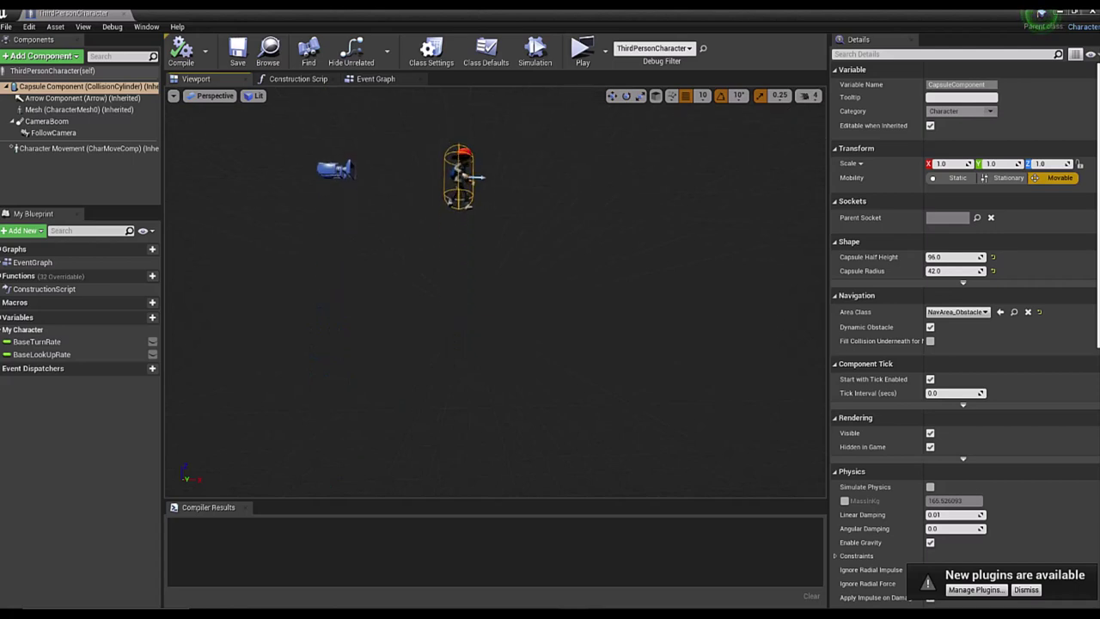
{"action": "right_click_drag", "start_coordinate": [496, 344], "coordinate": [496, 258]}
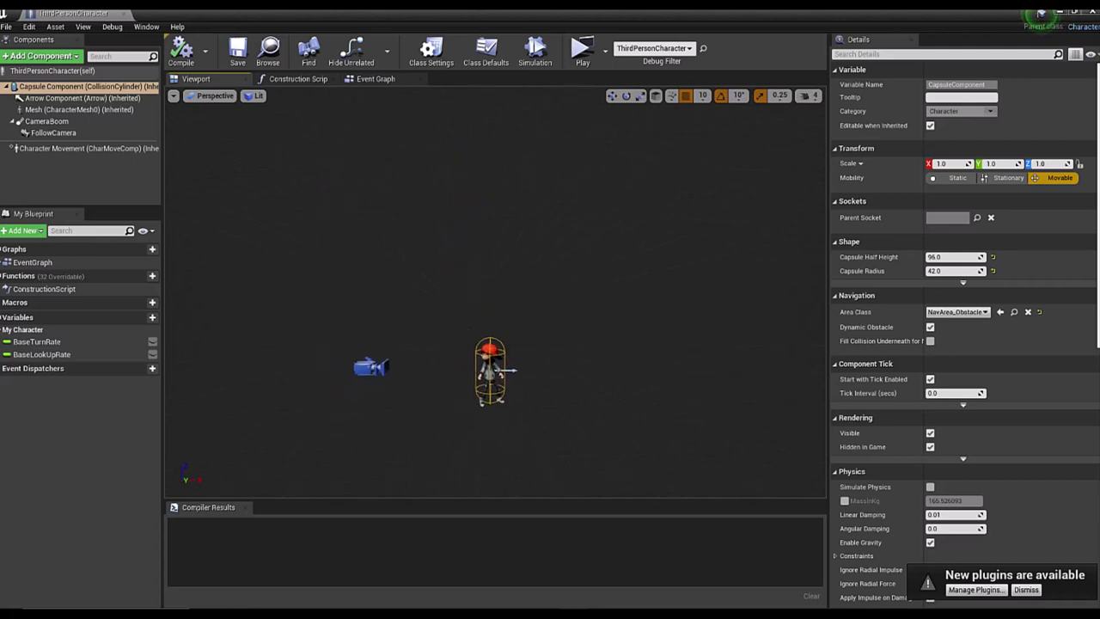
{"action": "right_click_drag", "start_coordinate": [496, 344], "coordinate": [483, 370]}
{"action": "key", "text": "f"}
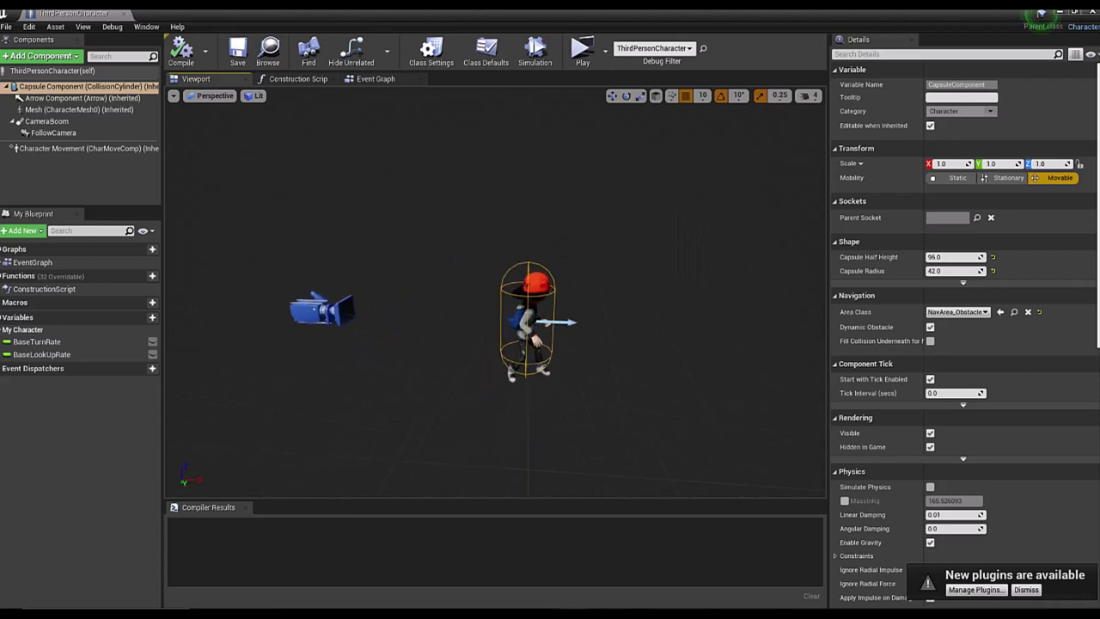
{"action": "right_click_drag", "start_coordinate": [712, 283], "coordinate": [713, 283]}
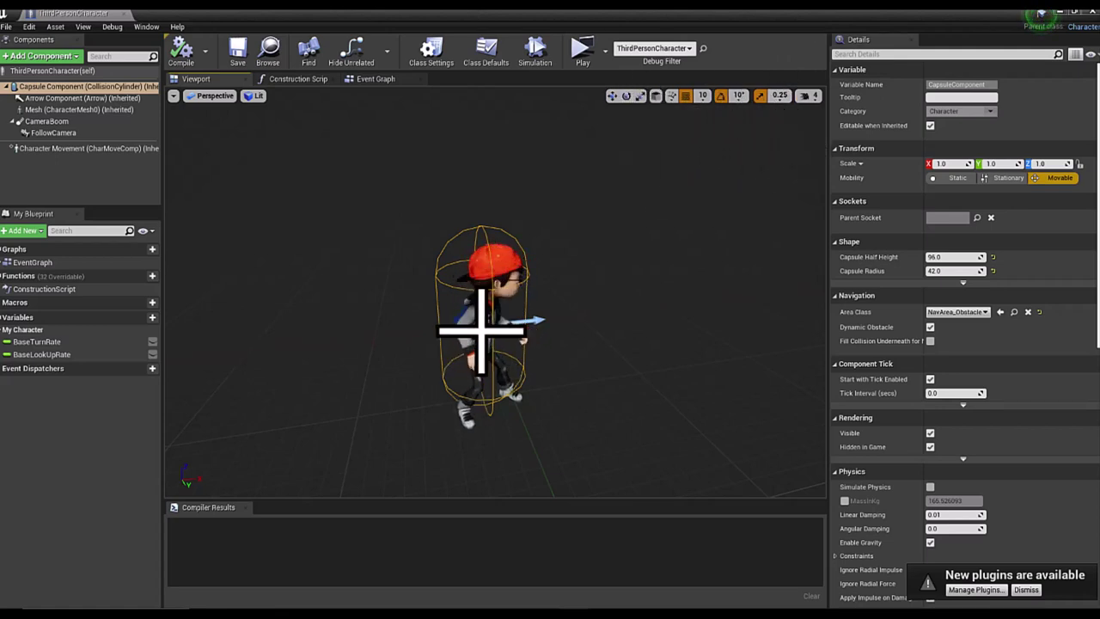
Select the character Mesh, rotate it around its vertical axis, then undo the rotation
{"action": "left_click", "coordinate": [527, 262]}
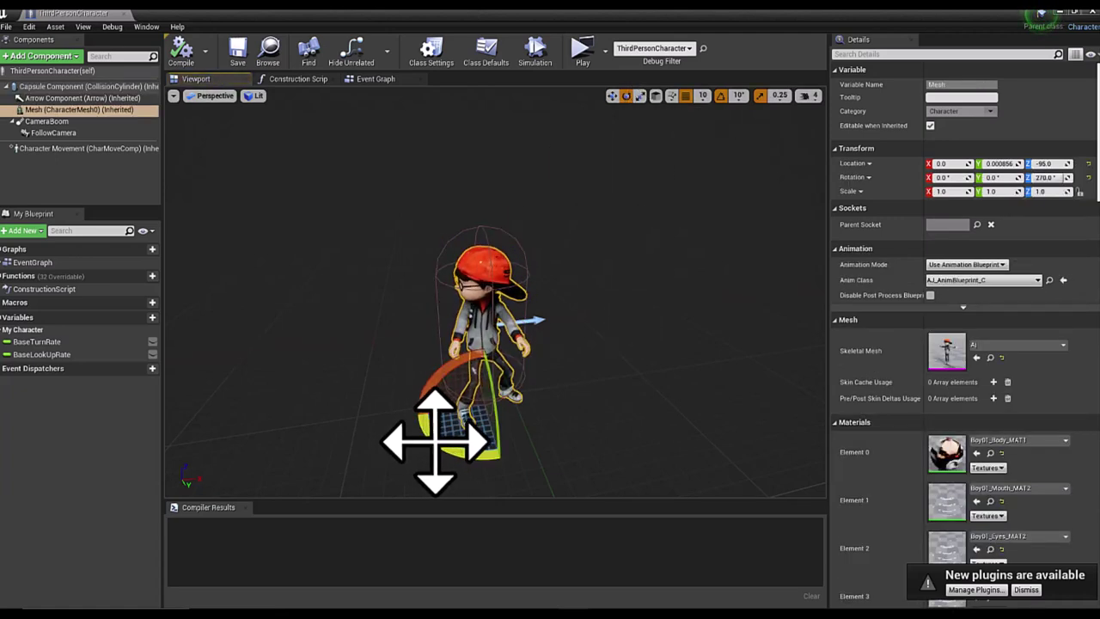
{"action": "left_click_drag", "start_coordinate": [430, 449], "coordinate": [454, 479]}
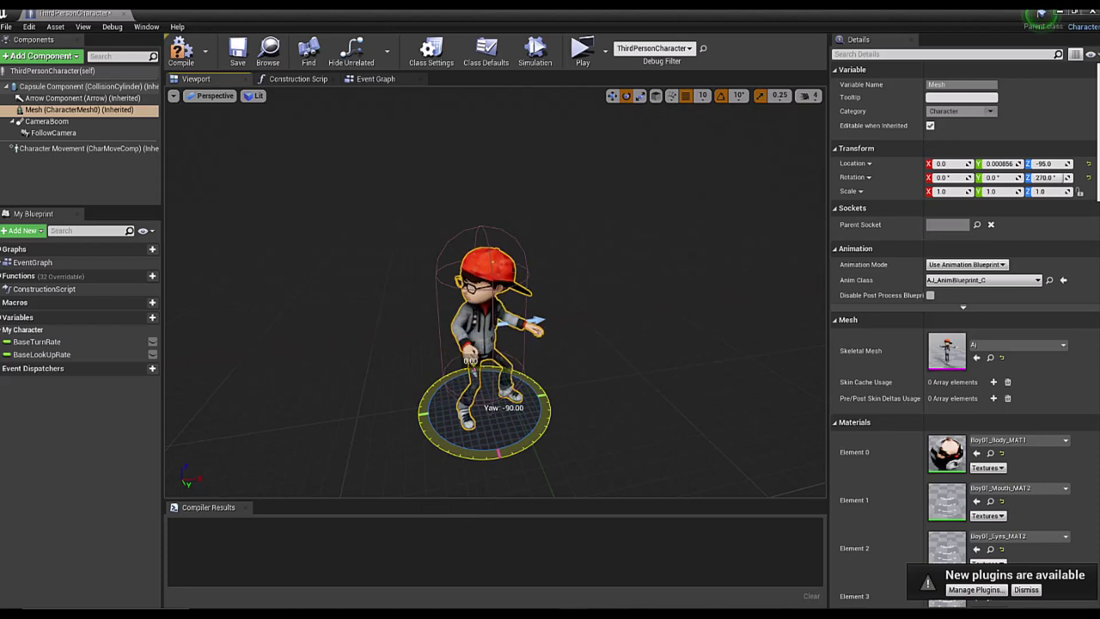
{"action": "mouse_move", "coordinate": [430, 450]}
{"action": "left_mouse_down"}
{"action": "mouse_move", "coordinate": [464, 456]}
{"action": "mouse_move", "coordinate": [454, 449]}
{"action": "left_mouse_up"}
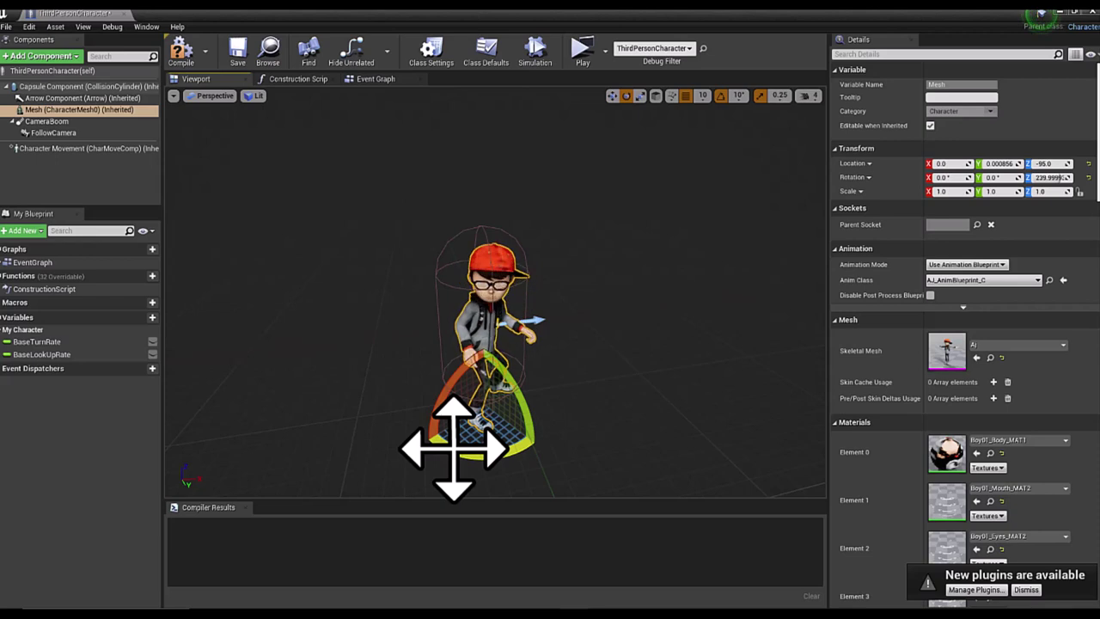
{"action": "key", "text": "ctrl+z"}
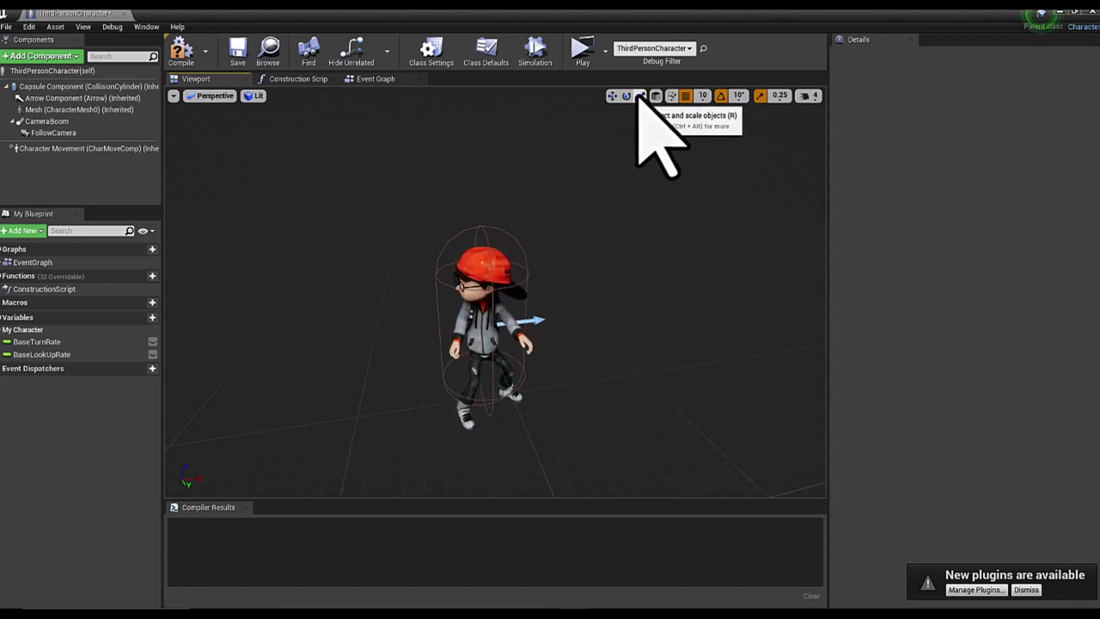
Raise the Mesh upward on the Z axis, then undo the move
{"action": "left_click", "coordinate": [640, 96]}
{"action": "left_click", "coordinate": [487, 322]}
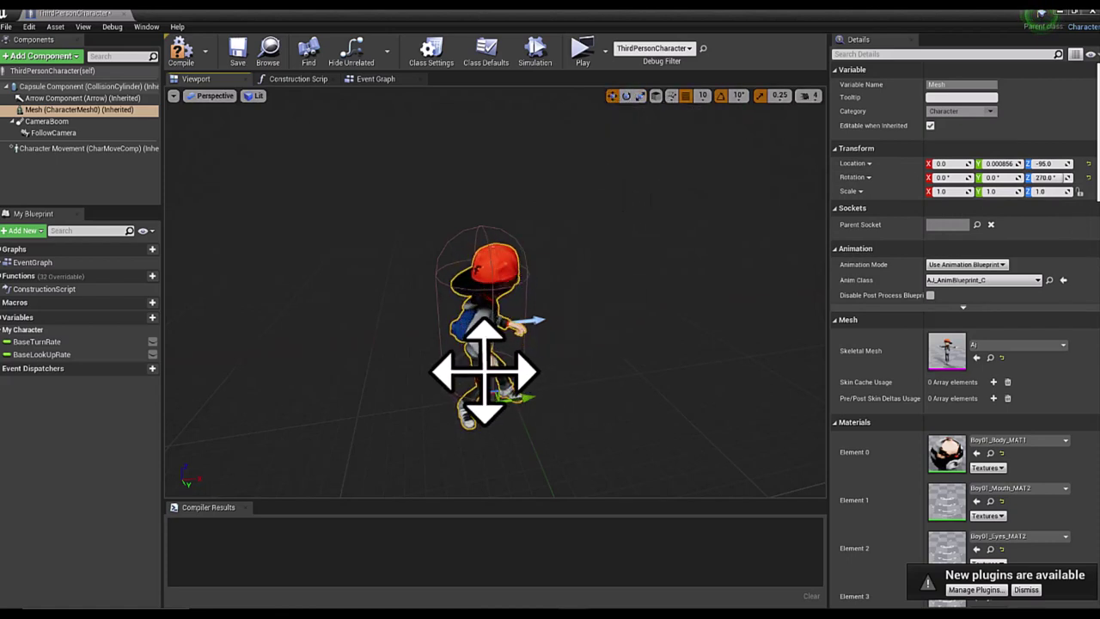
{"action": "mouse_move", "coordinate": [487, 378]}
{"action": "left_mouse_down"}
{"action": "mouse_move", "coordinate": [487, 322]}
{"action": "mouse_move", "coordinate": [486, 391]}
{"action": "mouse_move", "coordinate": [483, 268]}
{"action": "left_mouse_up"}
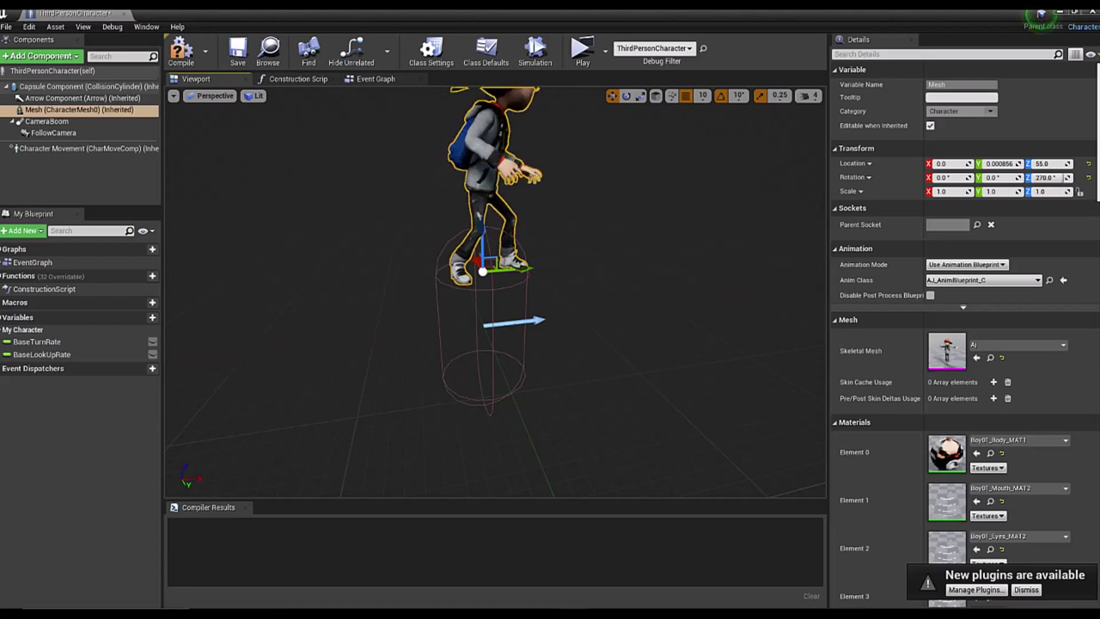
{"action": "key", "text": "ctrl+z"}
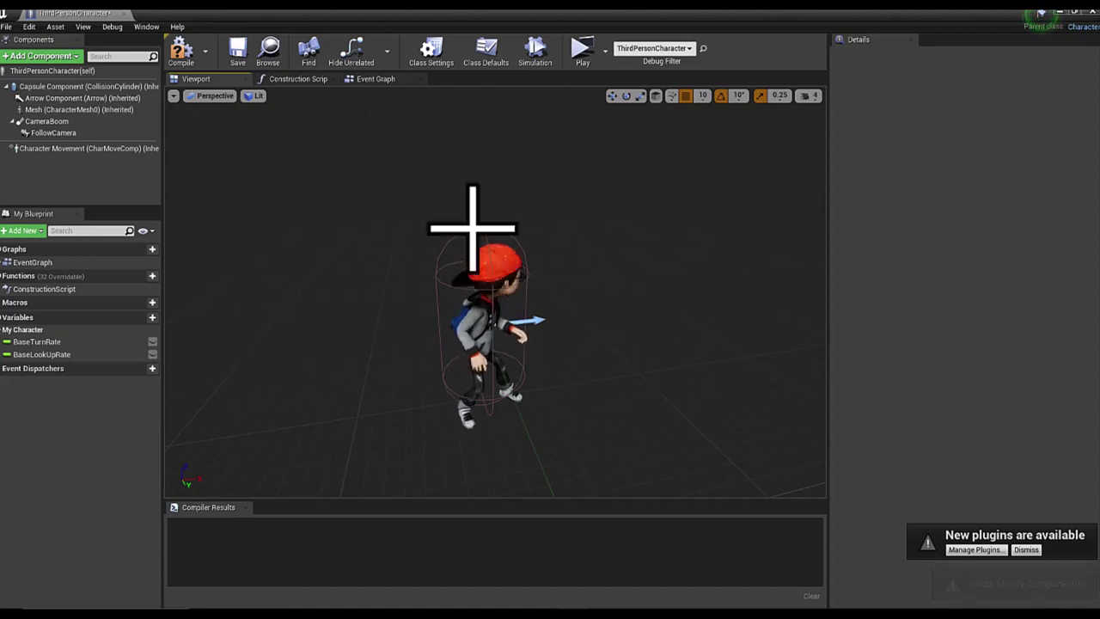
Compile the blueprint and zoom into the Event Graph's sprint nodes setting Max Walk Speed 500 and 200
{"action": "left_click", "coordinate": [178, 49]}
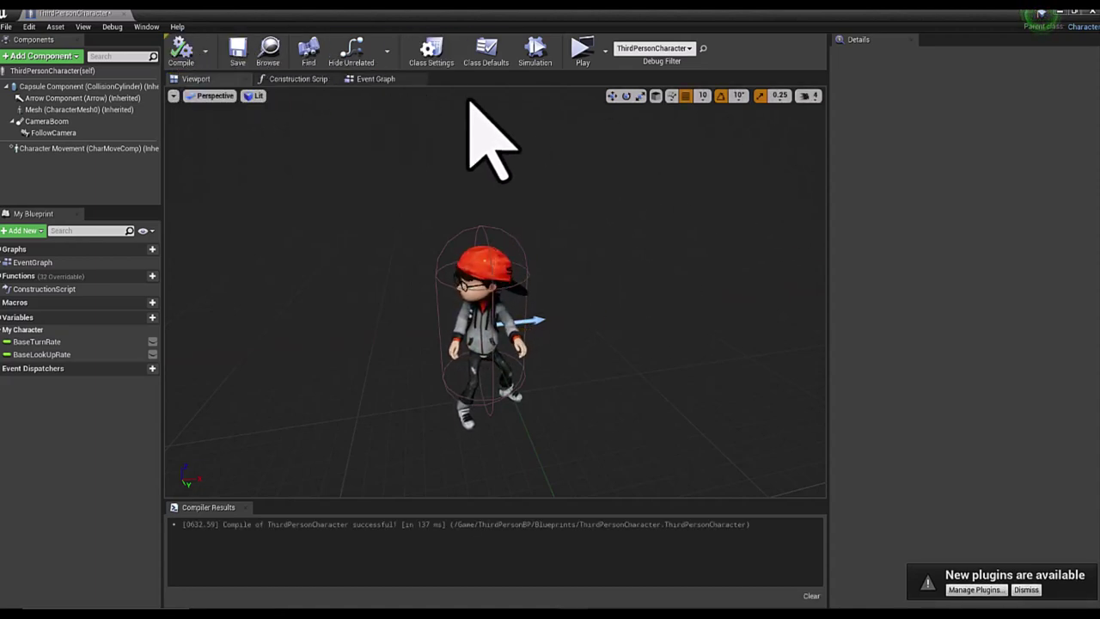
{"action": "left_click", "coordinate": [501, 269]}
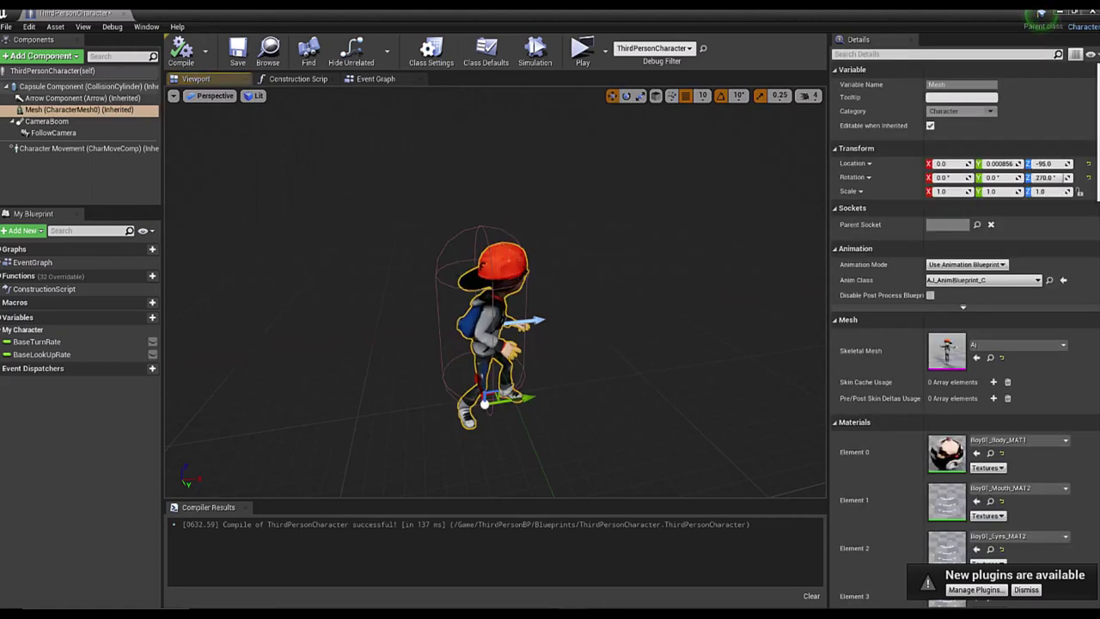
{"action": "left_click", "coordinate": [378, 80]}
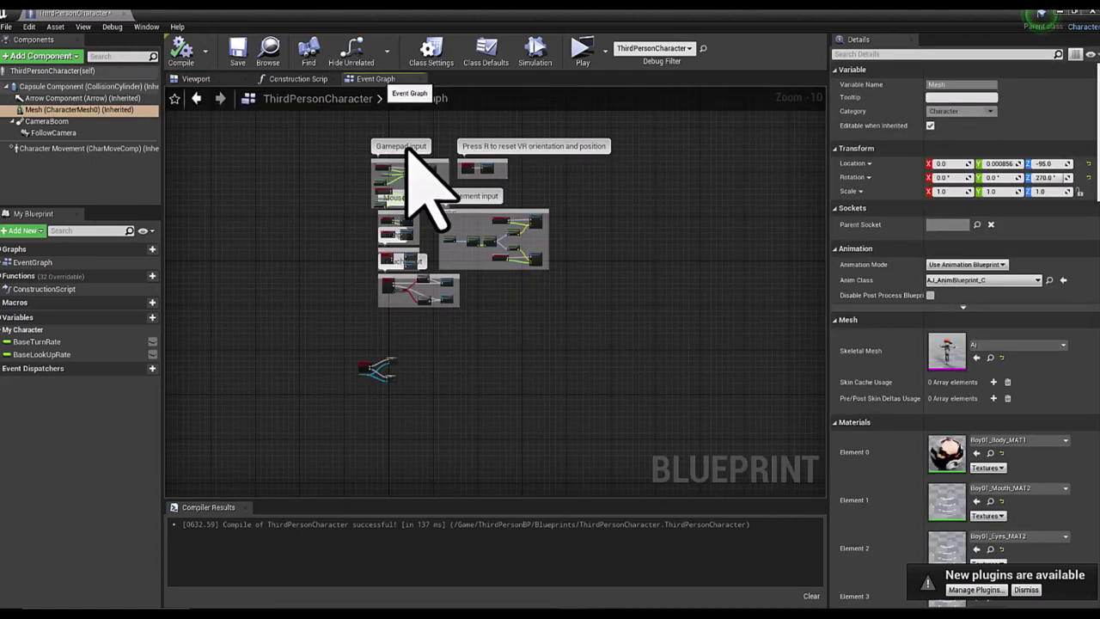
{"action": "scroll", "coordinate": [431, 348], "scroll_direction": "up", "scroll_amount": 2}
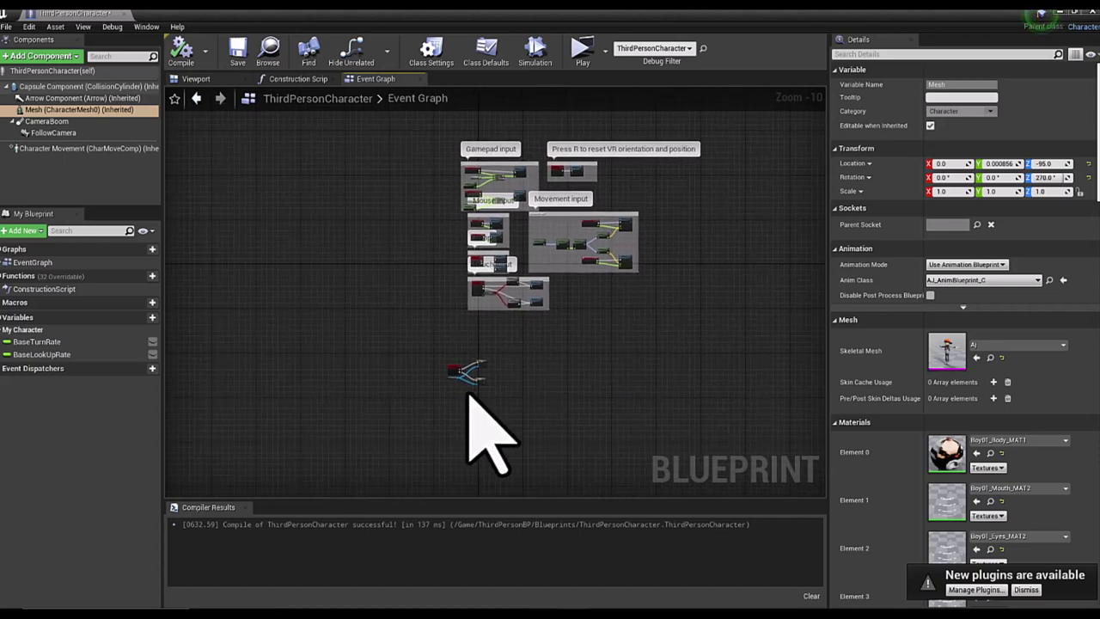
{"action": "scroll", "coordinate": [469, 396], "scroll_direction": "up", "scroll_amount": 6}
{"action": "scroll", "coordinate": [464, 391], "scroll_direction": "up", "scroll_amount": 2}
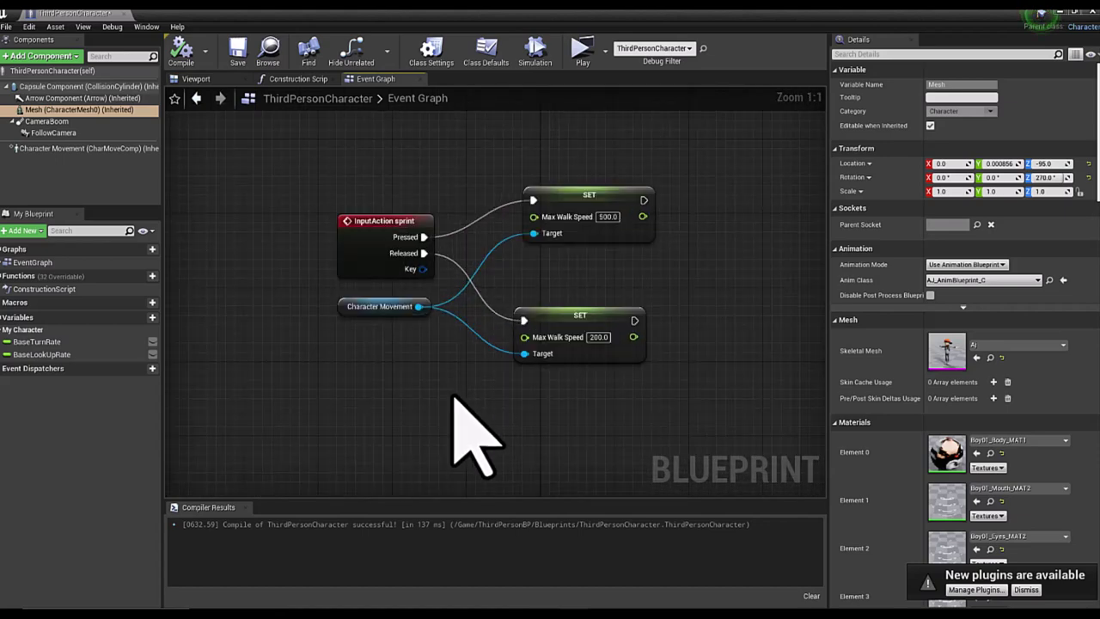
{"action": "mouse_move", "coordinate": [453, 397]}
{"action": "right_mouse_down"}
{"action": "mouse_move", "coordinate": [431, 420]}
{"action": "mouse_move", "coordinate": [445, 421]}
{"action": "right_mouse_up"}
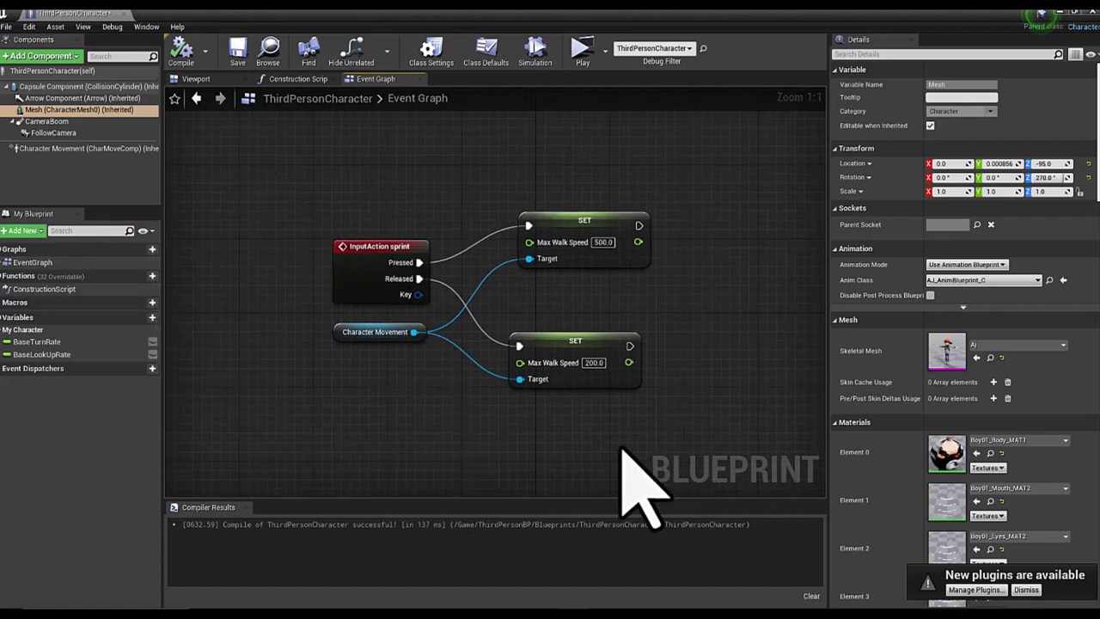
{"action": "left_click", "coordinate": [356, 247]}
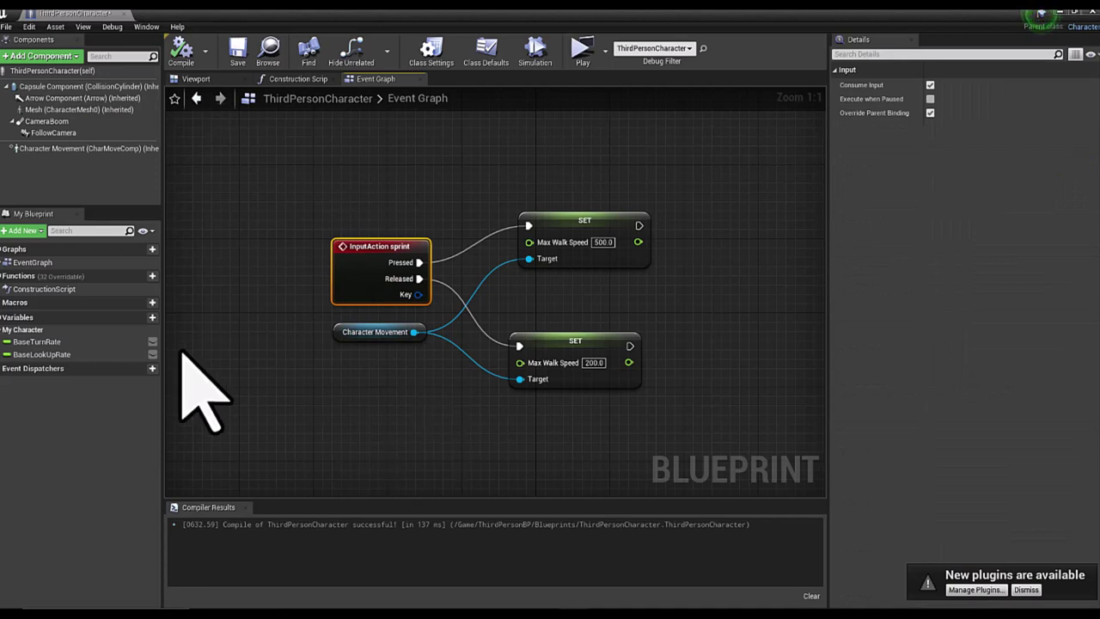
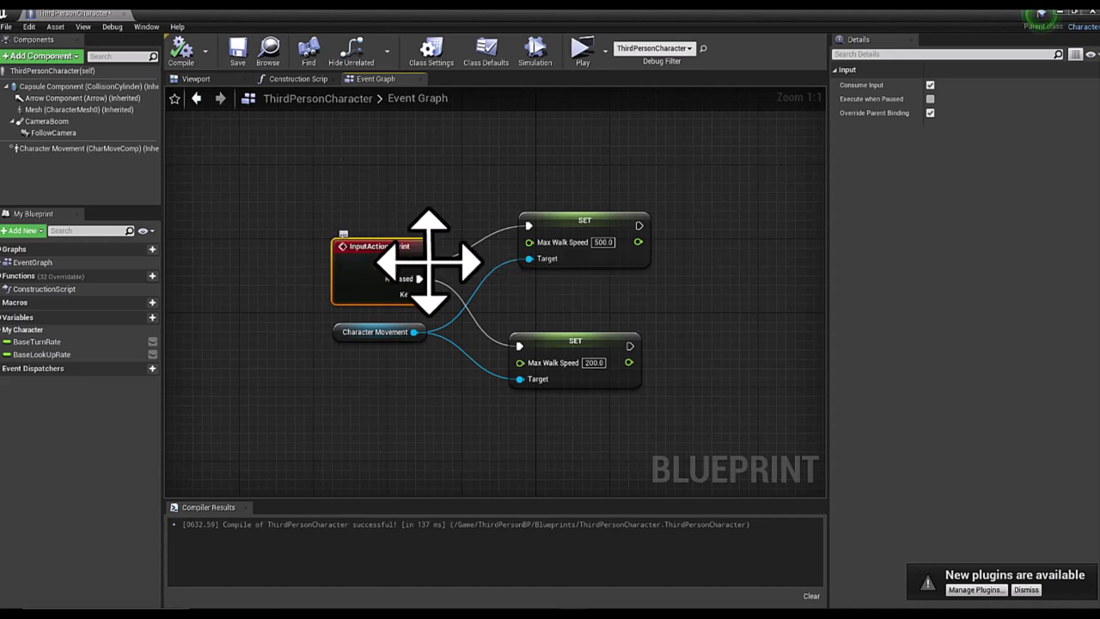
Pan the sprint graph and move the Character Movement node lower, between the 500.0 and 200.0 setters
{"action": "right_click_drag", "start_coordinate": [408, 408], "coordinate": [419, 386]}
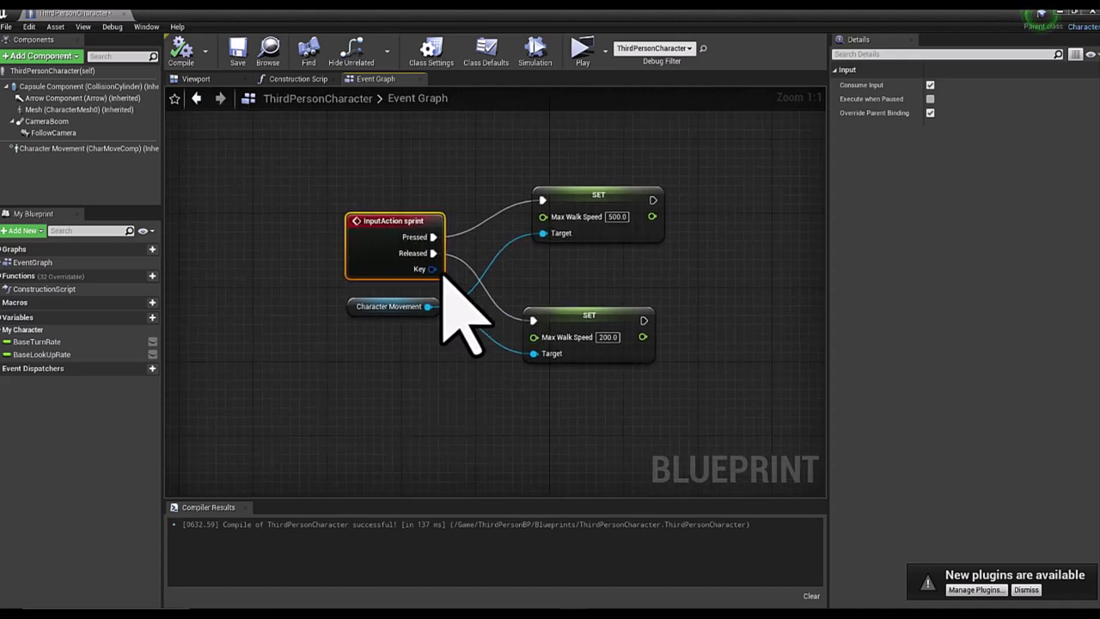
{"action": "mouse_move", "coordinate": [382, 311]}
{"action": "left_mouse_down"}
{"action": "mouse_move", "coordinate": [393, 316]}
{"action": "mouse_move", "coordinate": [374, 339]}
{"action": "left_mouse_up"}
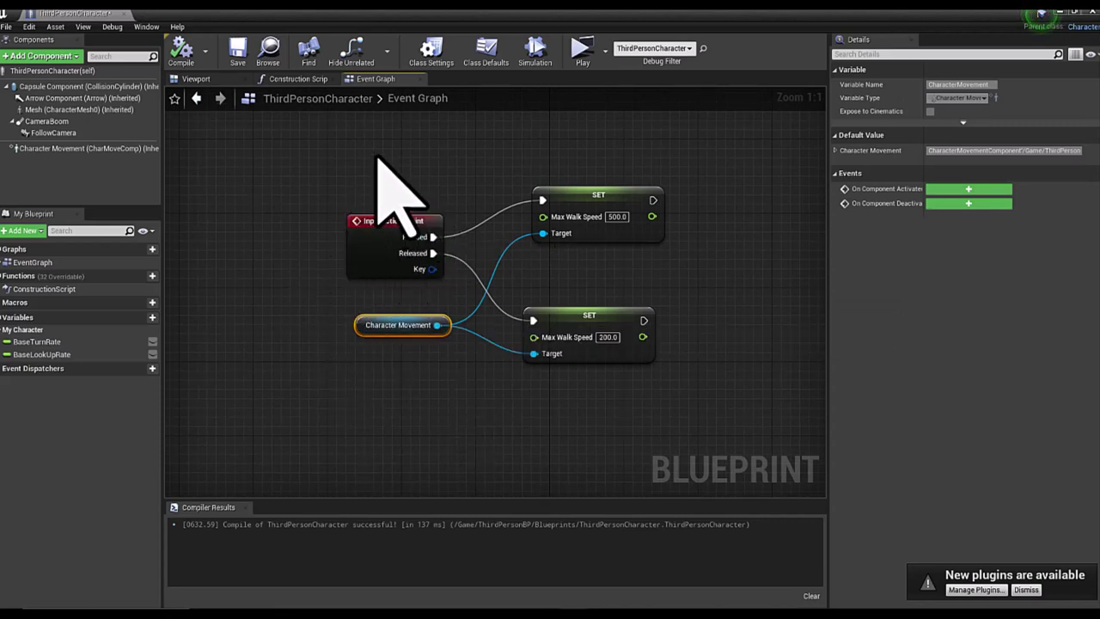
{"action": "right_click_drag", "start_coordinate": [411, 368], "coordinate": [424, 356]}
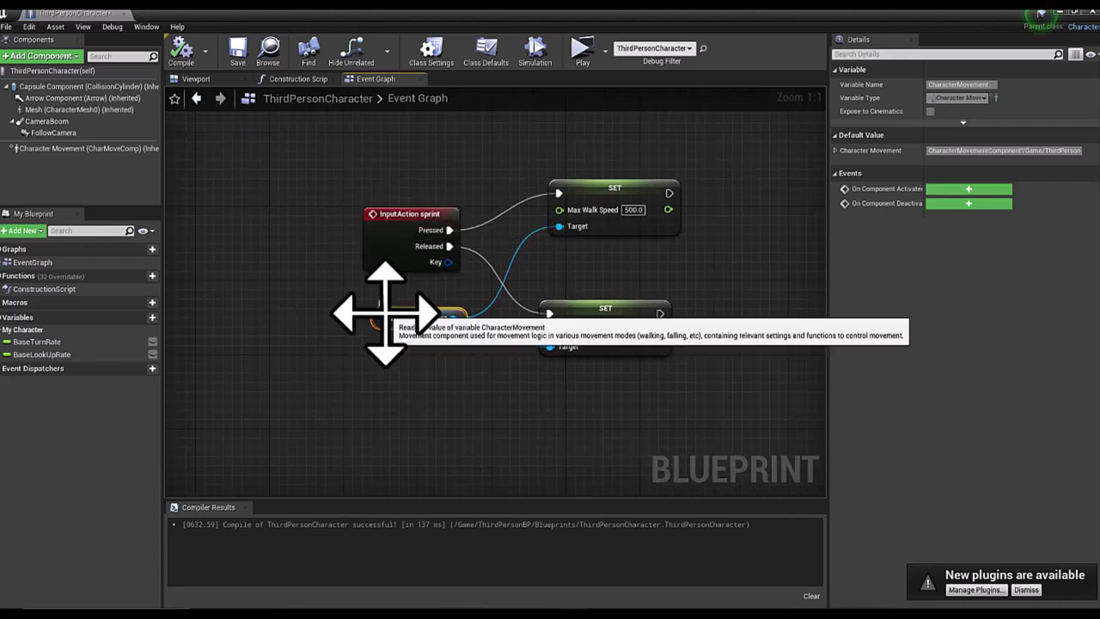
{"action": "mouse_move", "coordinate": [383, 316]}
{"action": "left_mouse_down"}
{"action": "mouse_move", "coordinate": [392, 333]}
{"action": "mouse_move", "coordinate": [375, 300]}
{"action": "left_mouse_up"}
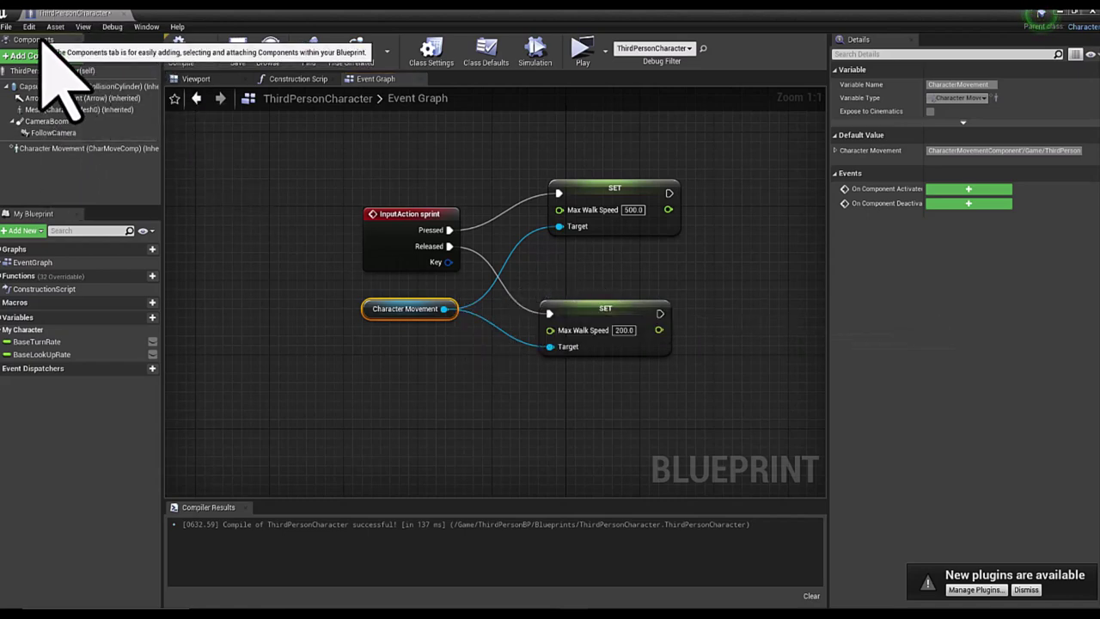
Redock the Components panel, zoom out the graph, and dock ThirdPersonCharacter beside the P_J_Pepillo tab
{"action": "left_click_drag", "start_coordinate": [59, 41], "coordinate": [182, 88]}
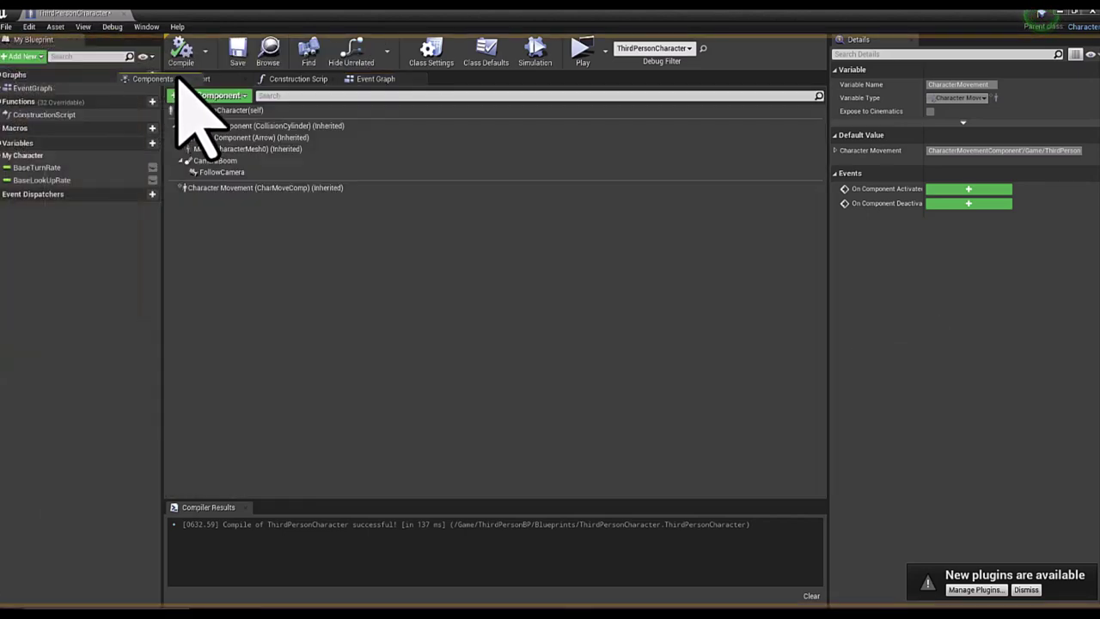
{"action": "mouse_move", "coordinate": [191, 43]}
{"action": "left_mouse_down"}
{"action": "mouse_move", "coordinate": [10, 53]}
{"action": "mouse_move", "coordinate": [34, 60]}
{"action": "left_mouse_up"}
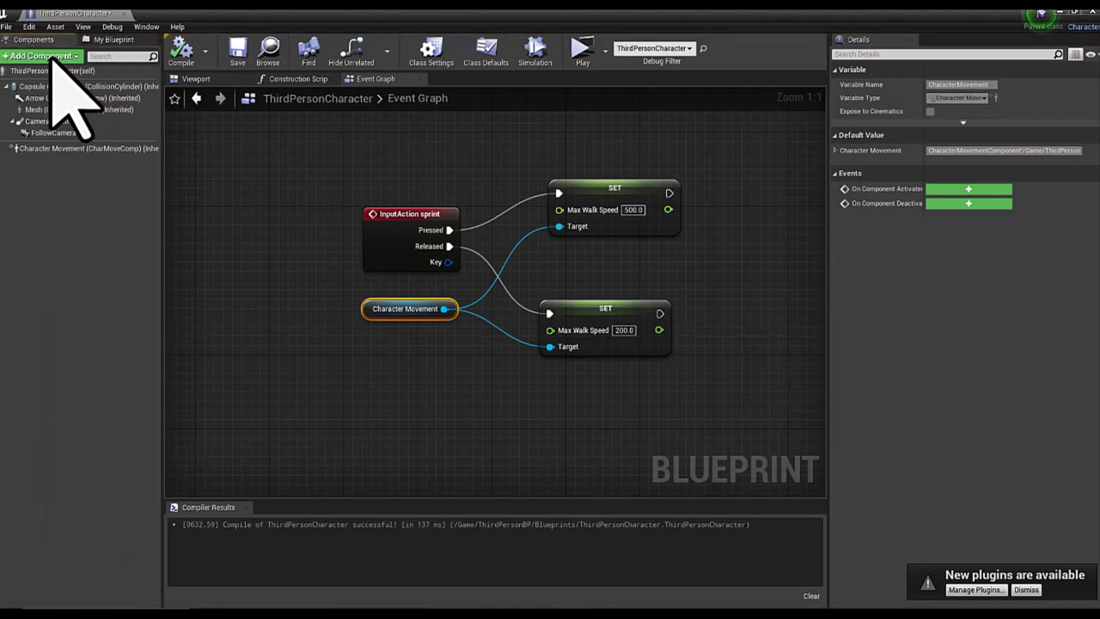
{"action": "scroll", "coordinate": [226, 158], "scroll_direction": "down", "scroll_amount": 5}
{"action": "scroll", "coordinate": [225, 155], "scroll_direction": "down", "scroll_amount": 2}
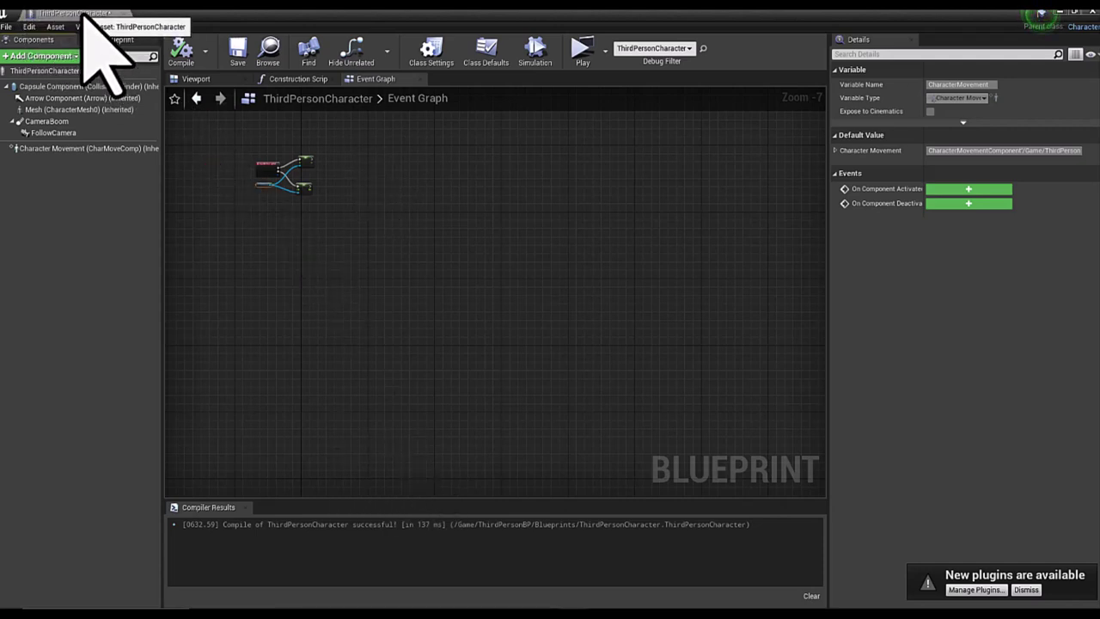
{"action": "left_click_drag", "start_coordinate": [92, 16], "coordinate": [183, 18]}
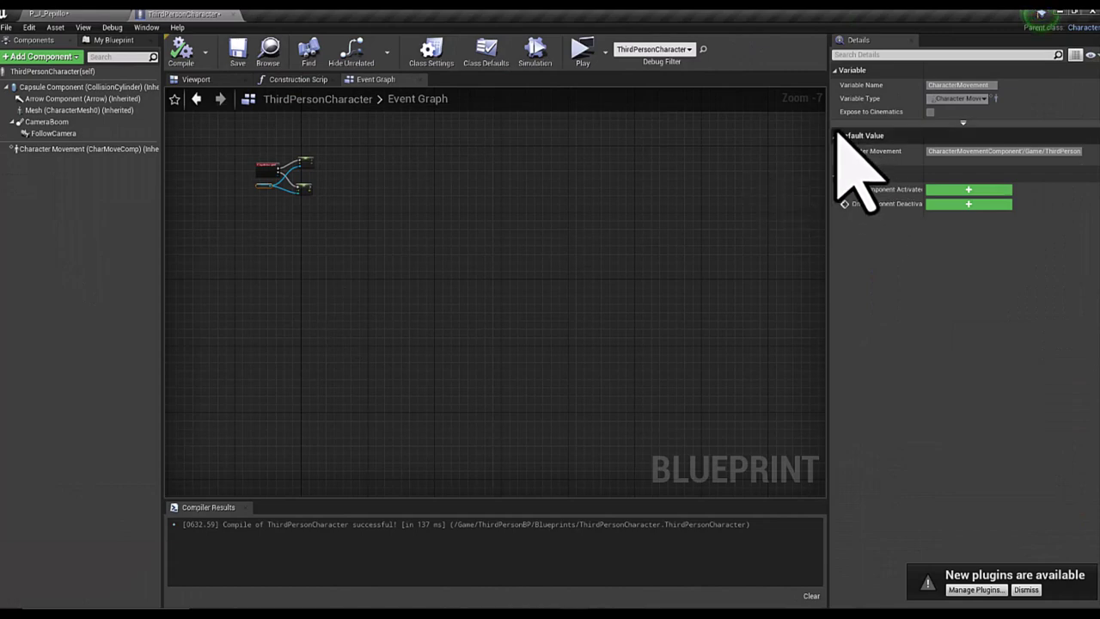
Return to P_J_Pepillo, frame the character on the path, and play in a new editor window
{"action": "left_click", "coordinate": [73, 14]}
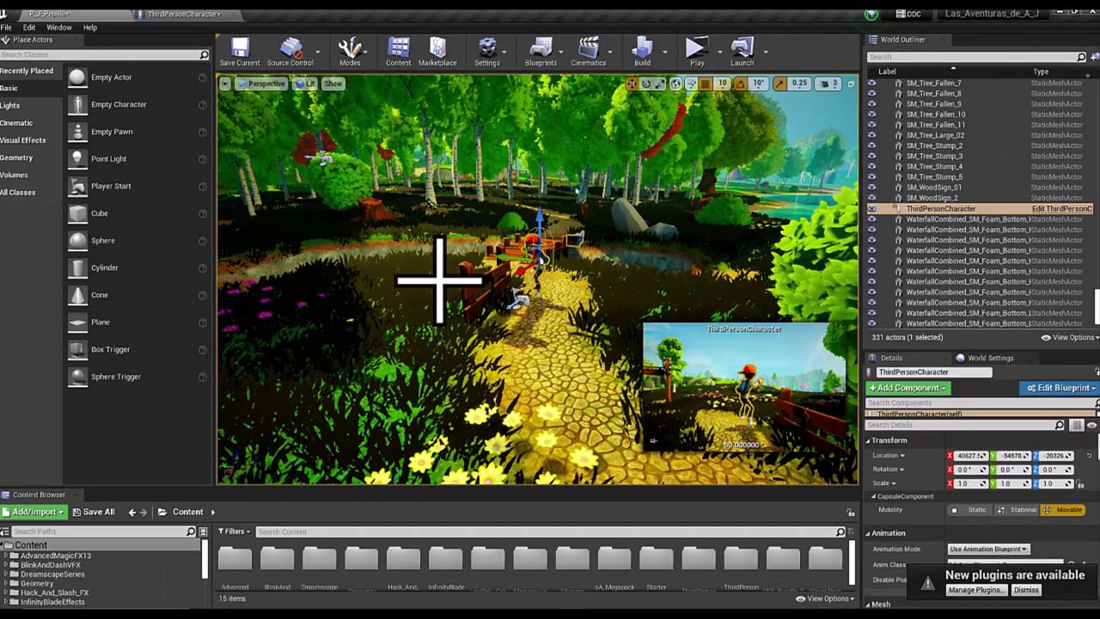
{"action": "right_click_drag", "start_coordinate": [449, 284], "coordinate": [454, 215]}
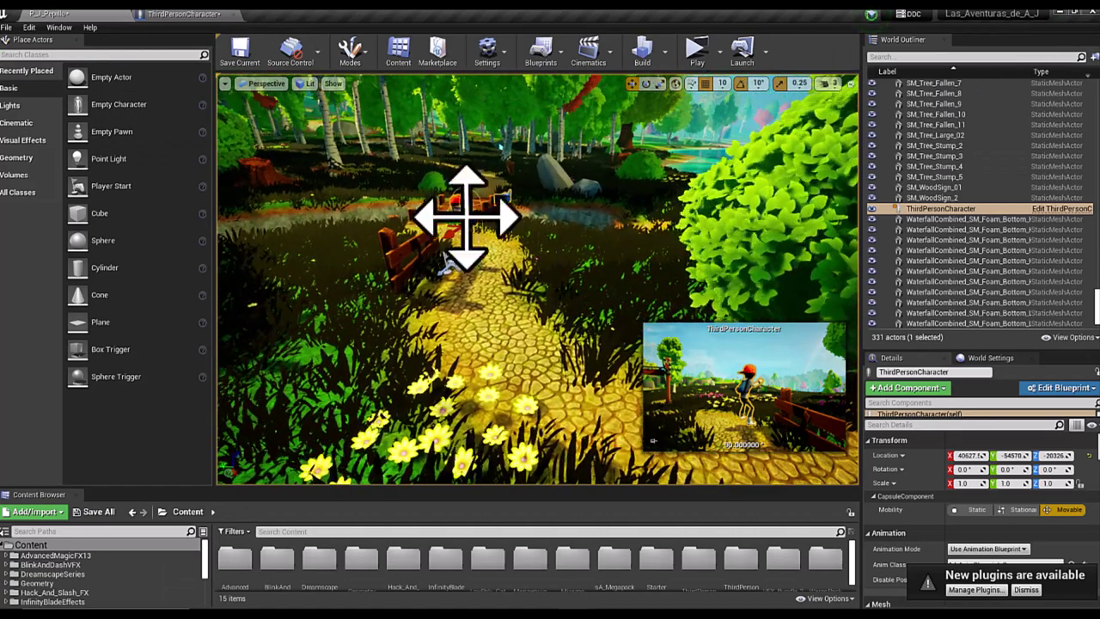
{"action": "left_click", "coordinate": [698, 60]}
{"action": "left_click", "coordinate": [673, 198]}
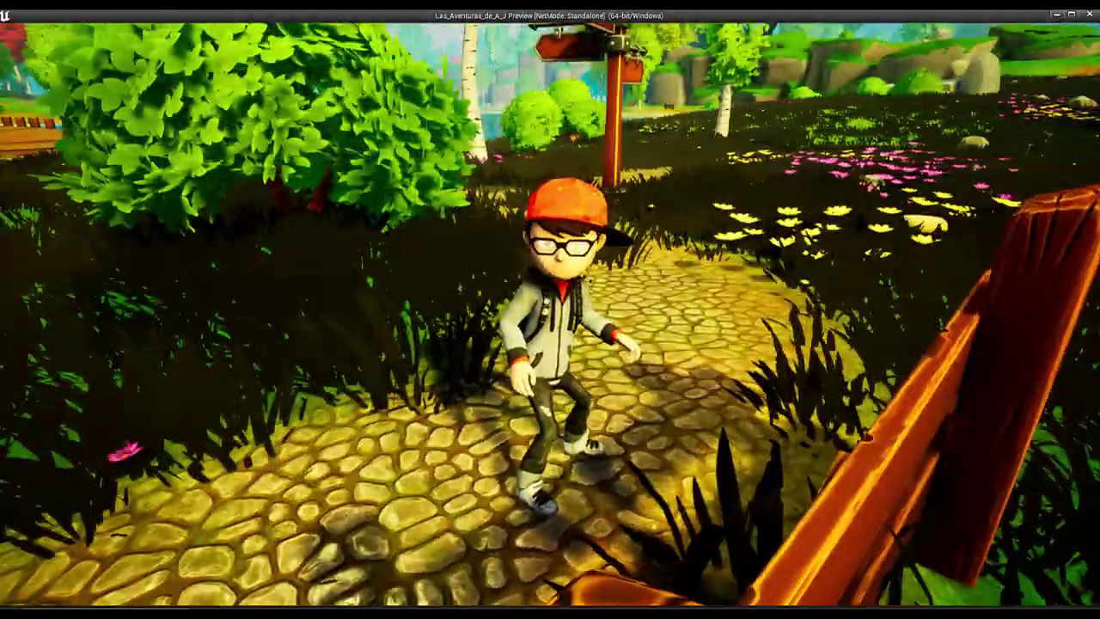
Walk the character along the cobblestone path past the signpost and onto the wooden bridge
{"action": "key", "text": "w"}
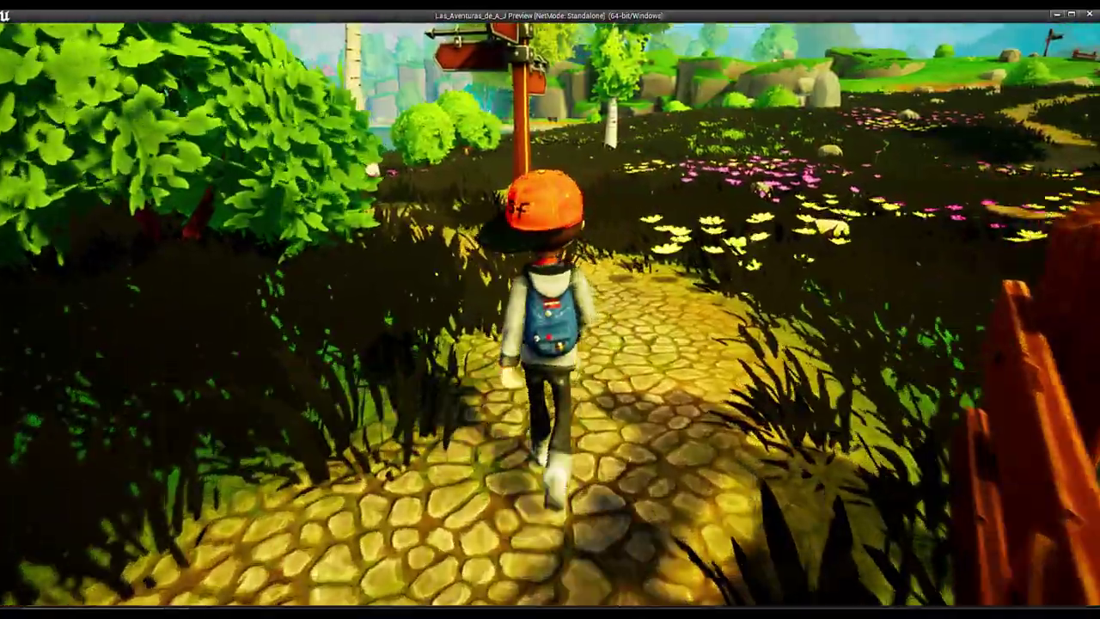
{"action": "key", "text": "w"}
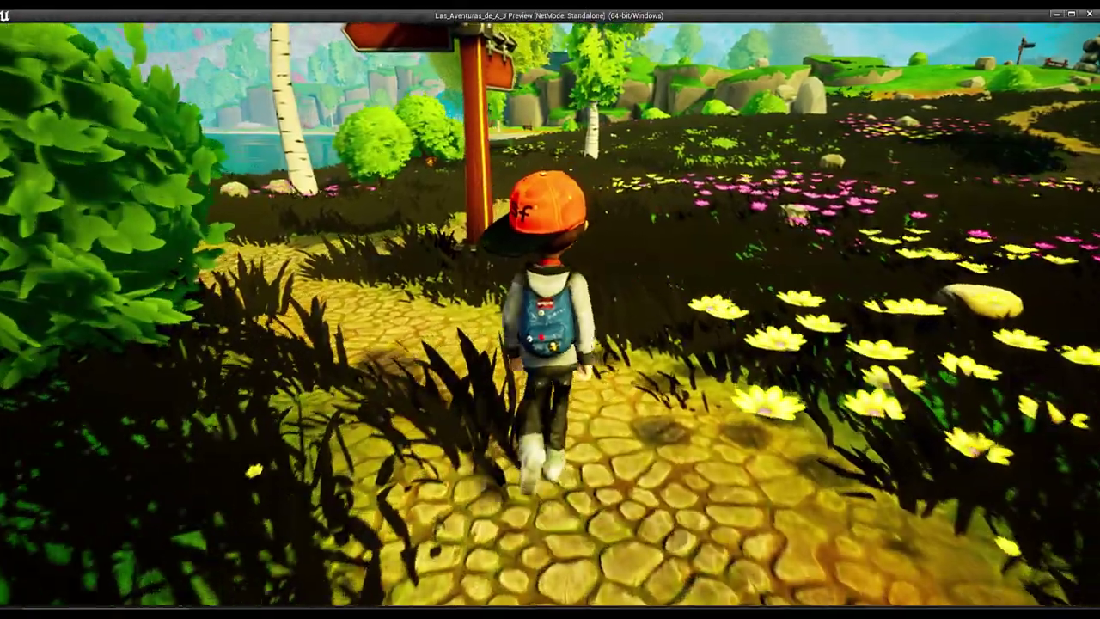
{"action": "key", "text": "w"}
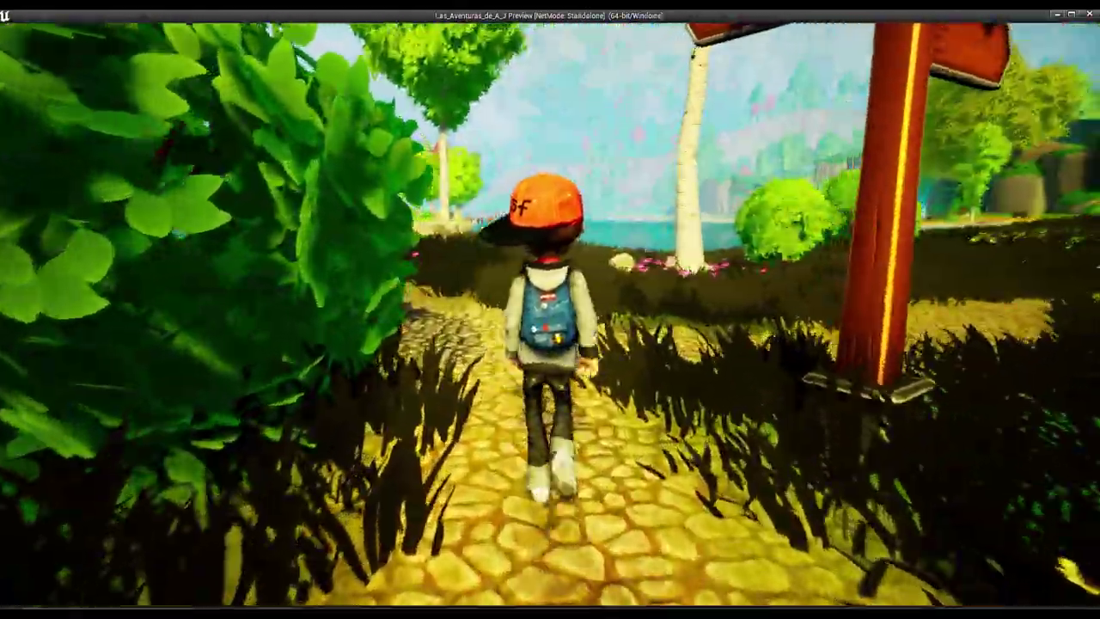
{"action": "key", "text": "w"}
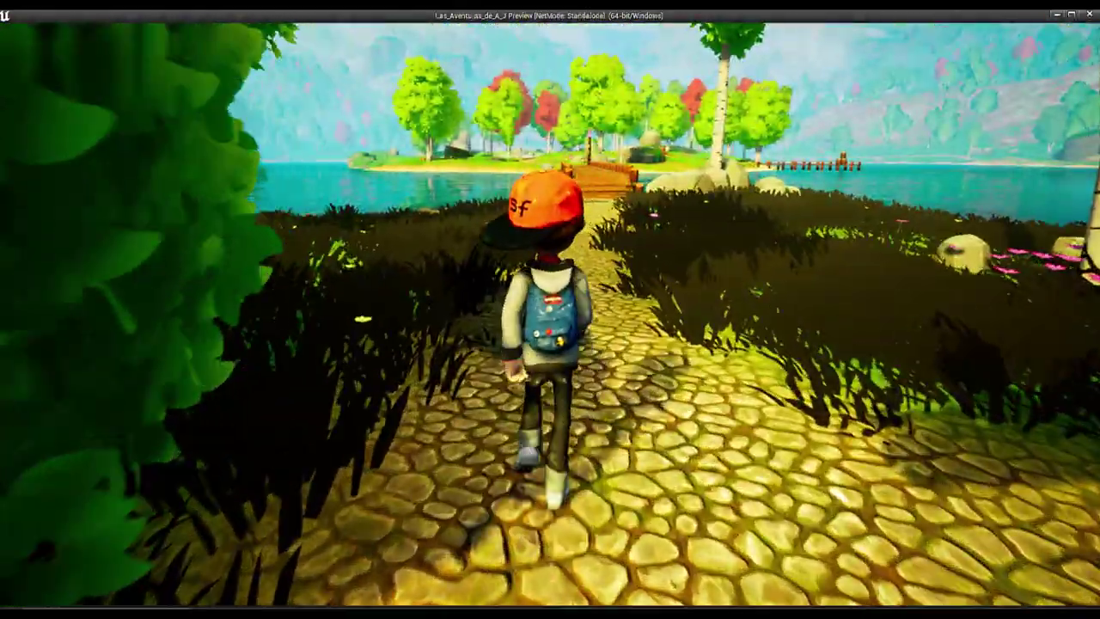
{"action": "key", "text": "w"}
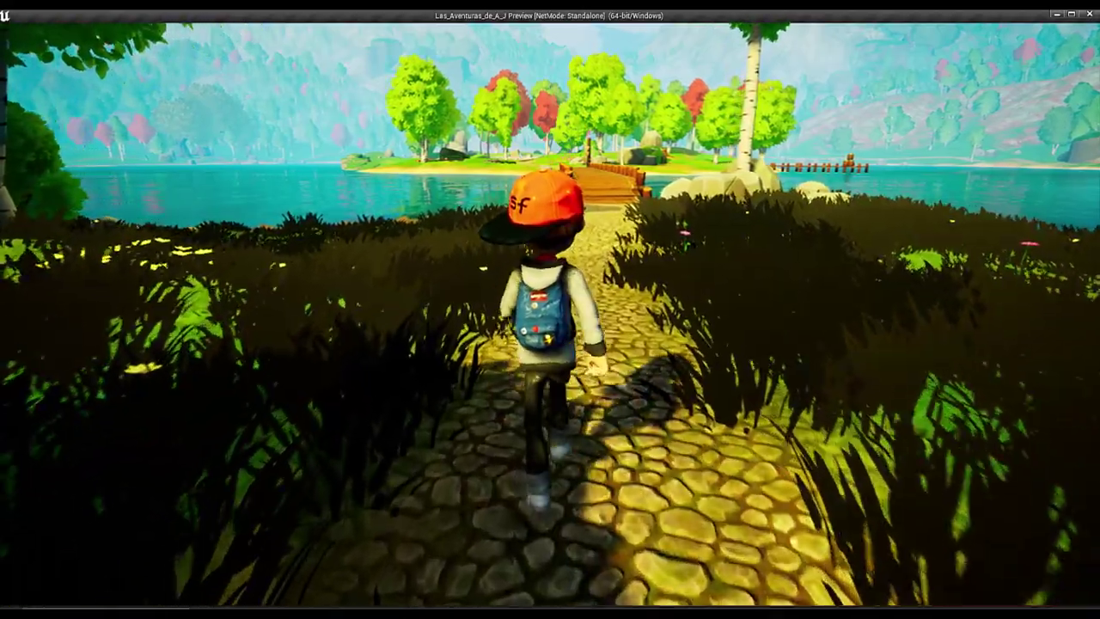
{"action": "key", "text": "w"}
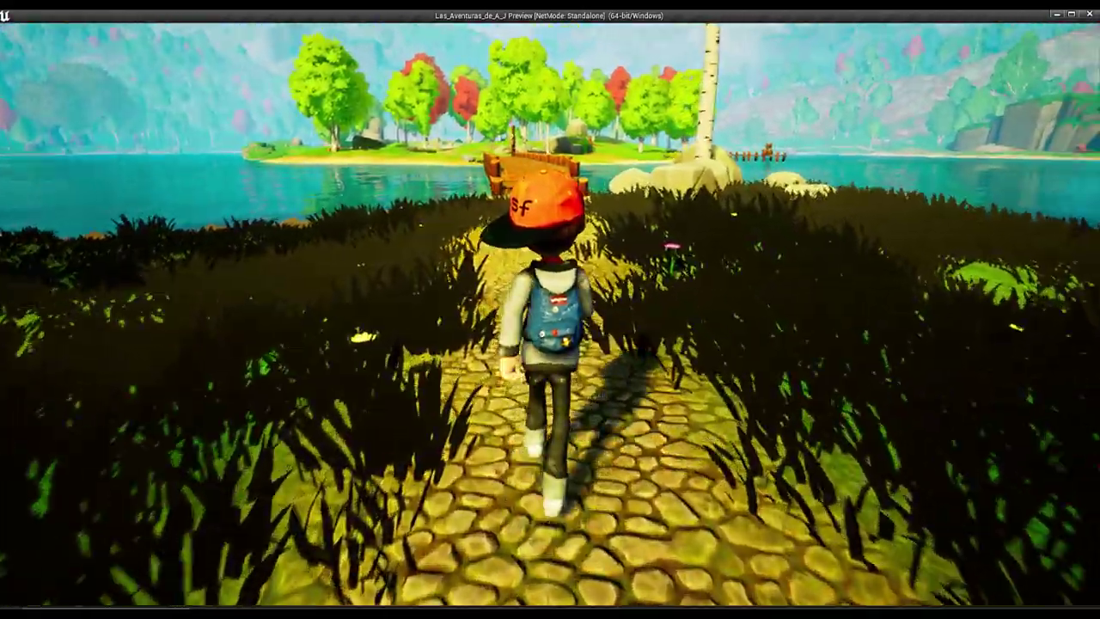
{"action": "key", "text": "w"}
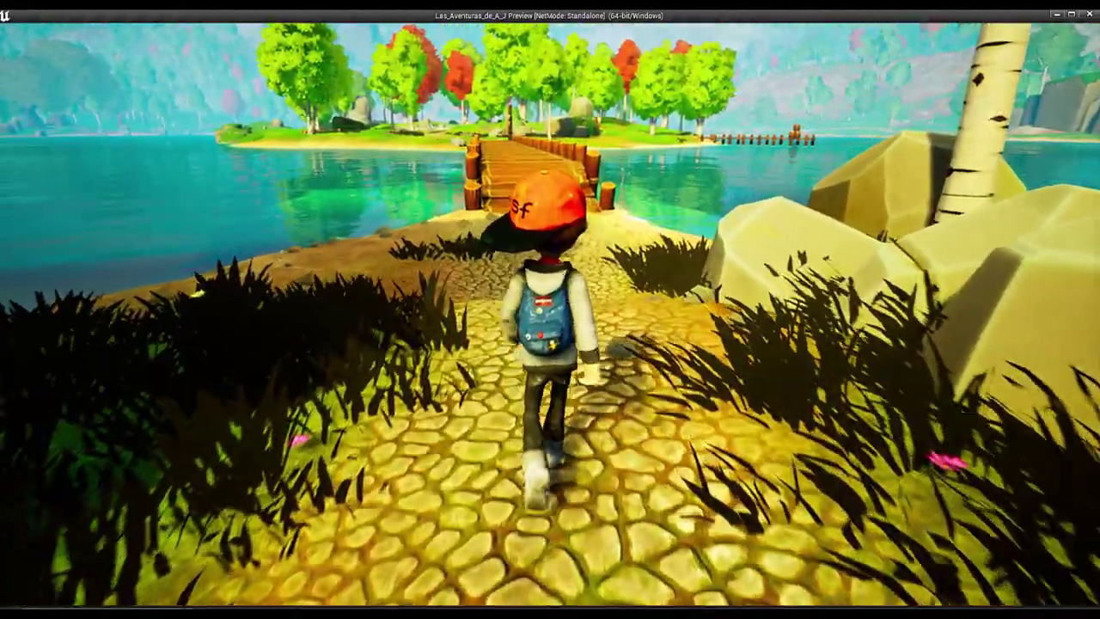
{"action": "key", "text": "w"}
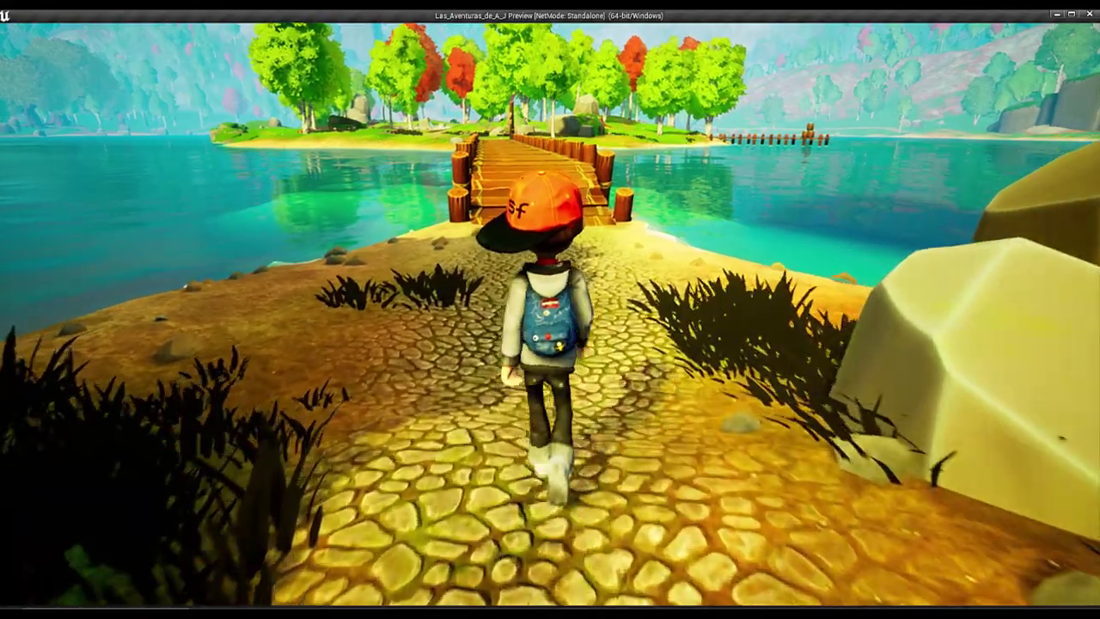
{"action": "key", "text": "w"}
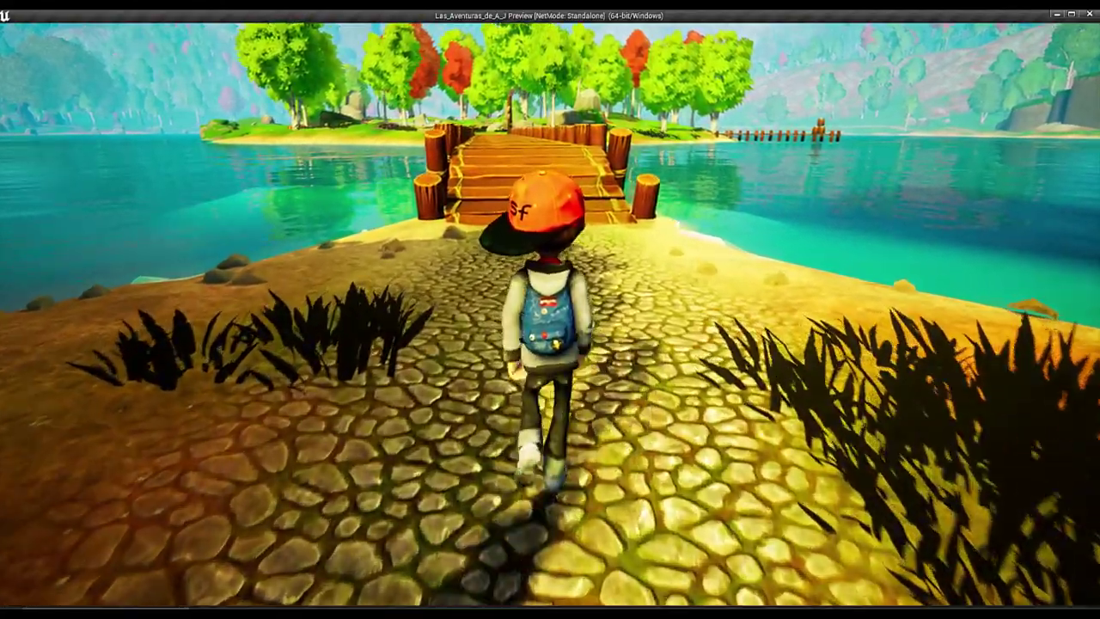
{"action": "key", "text": "w"}
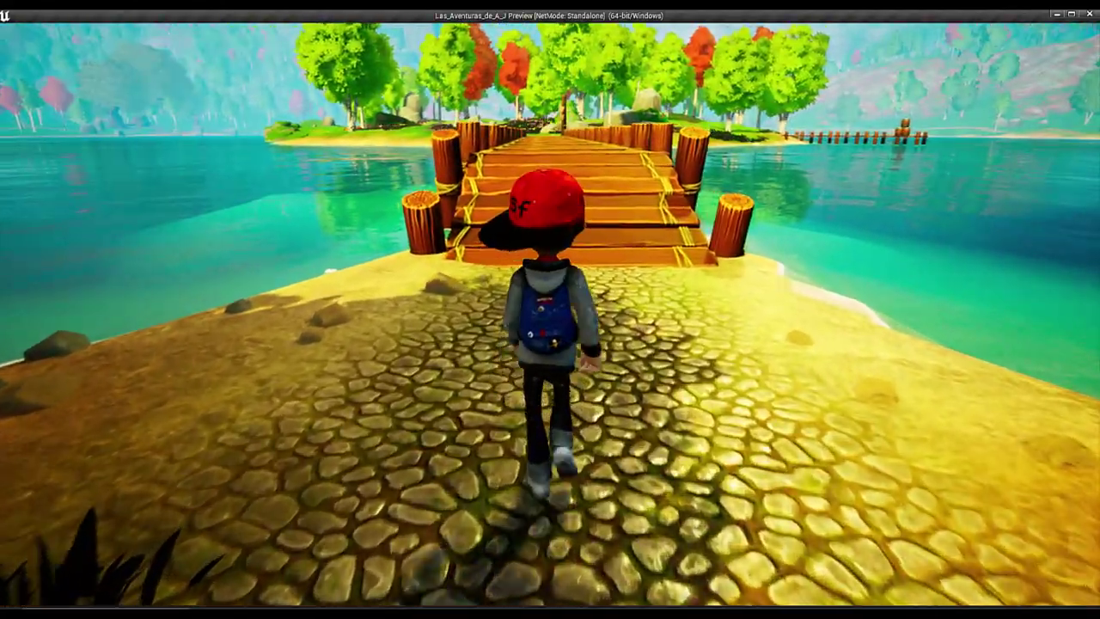
{"action": "key", "text": "w"}
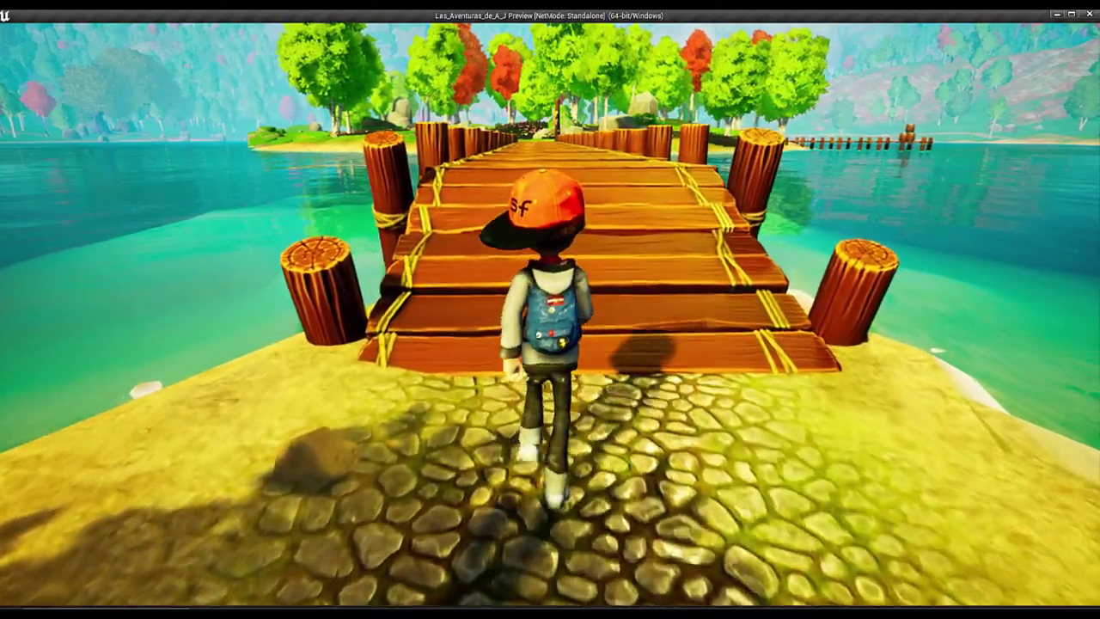
{"action": "key", "text": "w"}
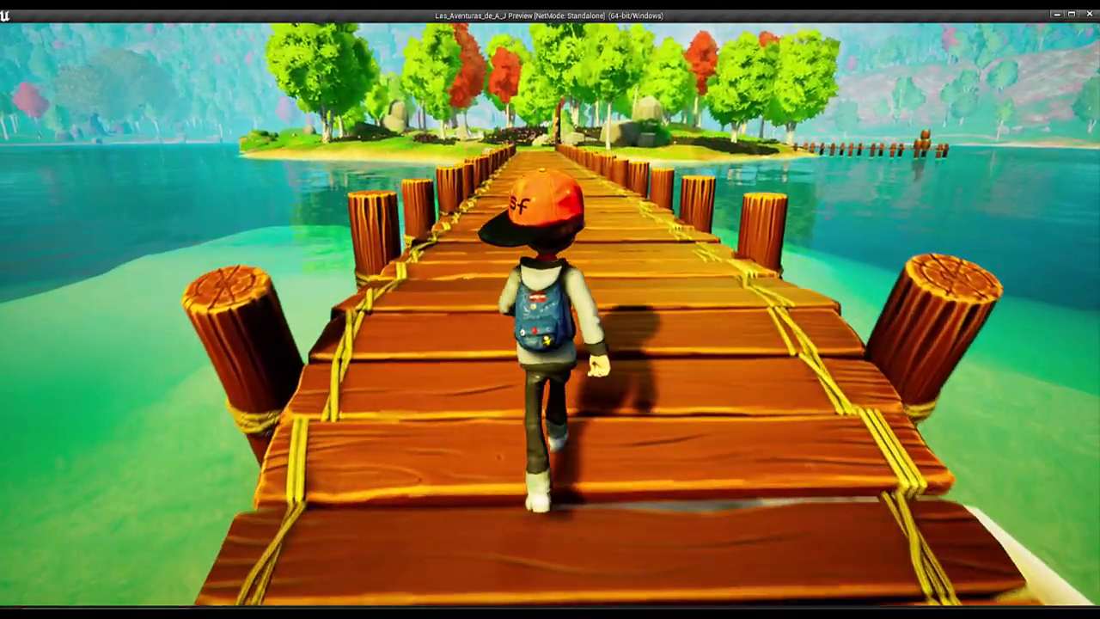
{"action": "key", "text": "w"}
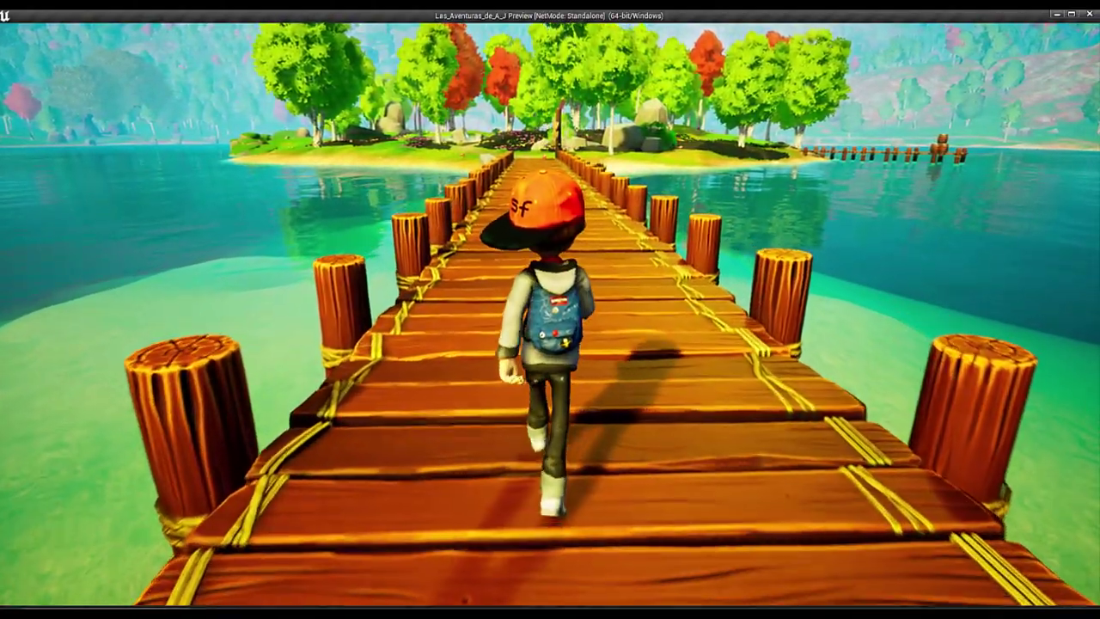
Sprint across the bridge, through the shallow water, and onto the island's cobblestone path
{"action": "key", "text": "w"}
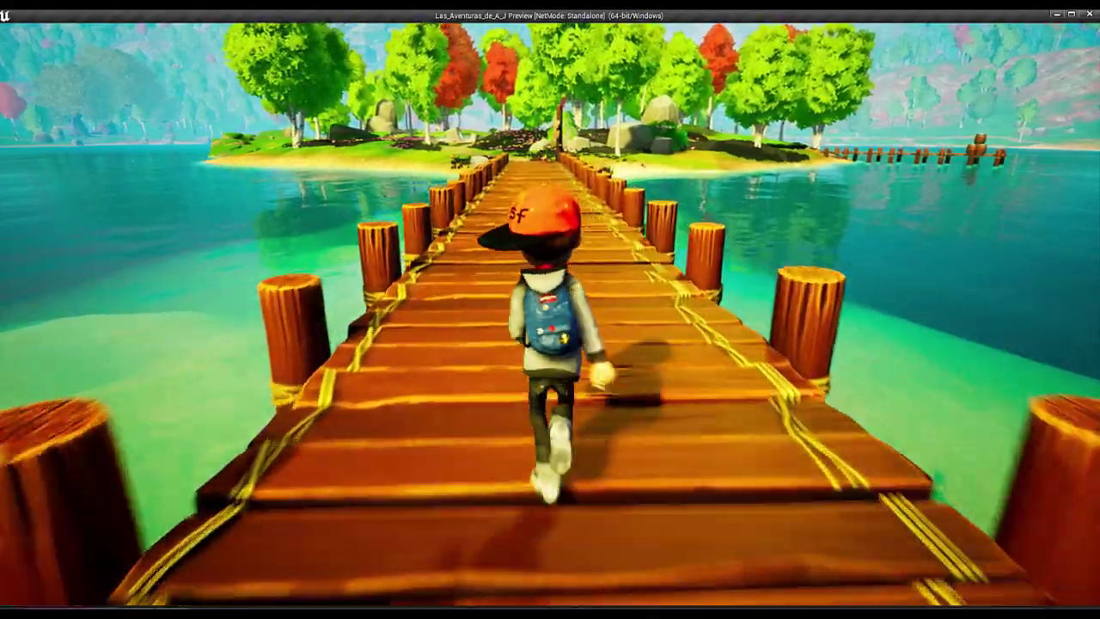
{"action": "key", "text": "w"}
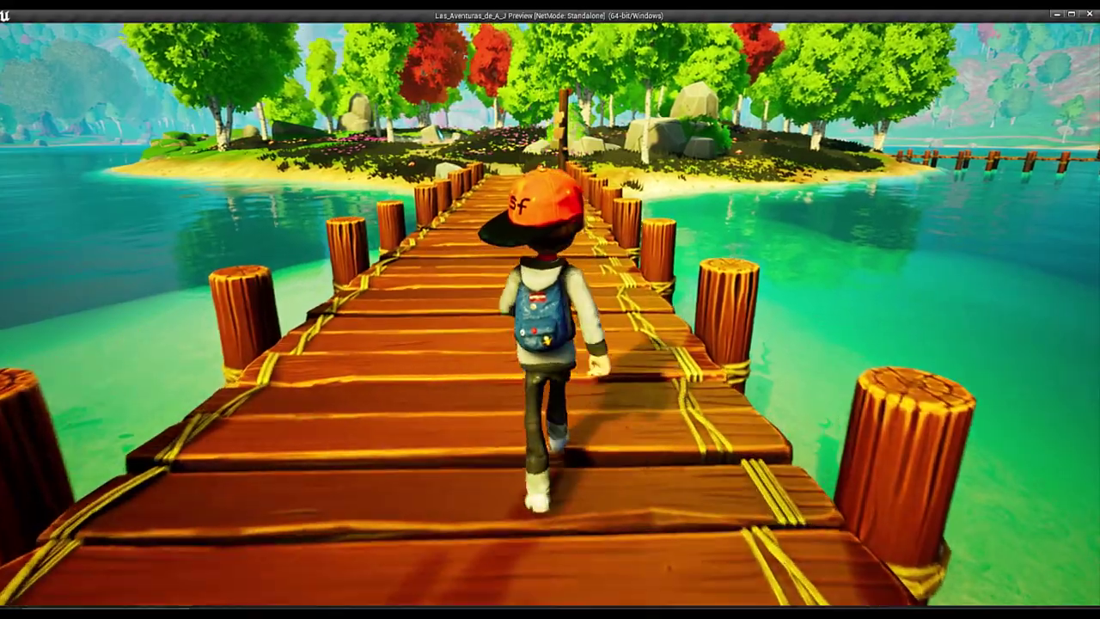
{"action": "key", "text": "w"}
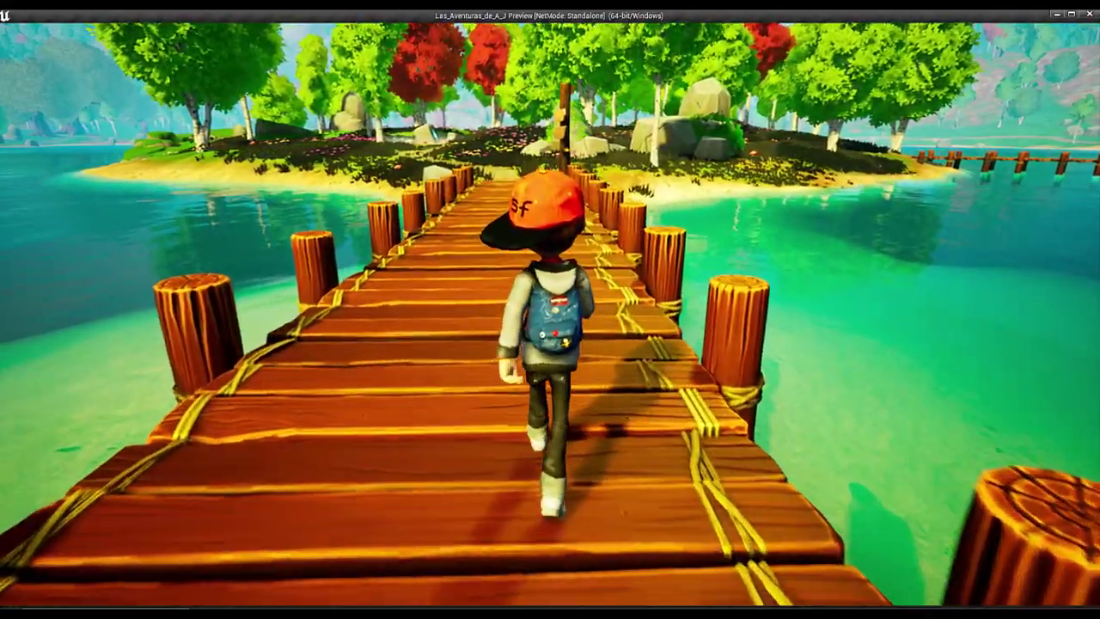
{"action": "key", "text": "w"}
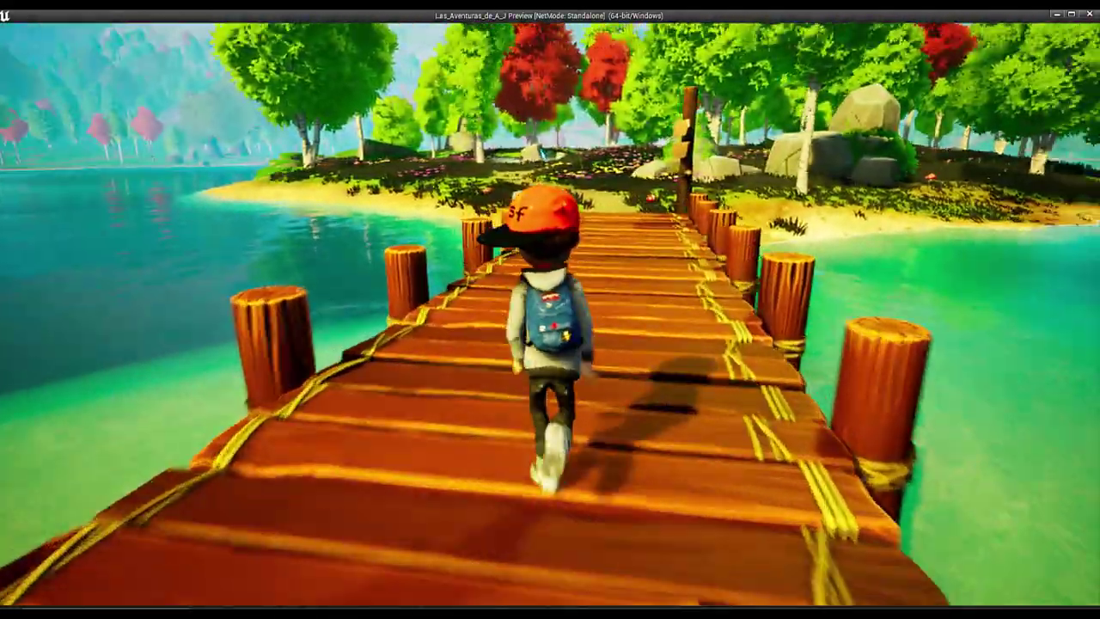
{"action": "key", "text": "w"}
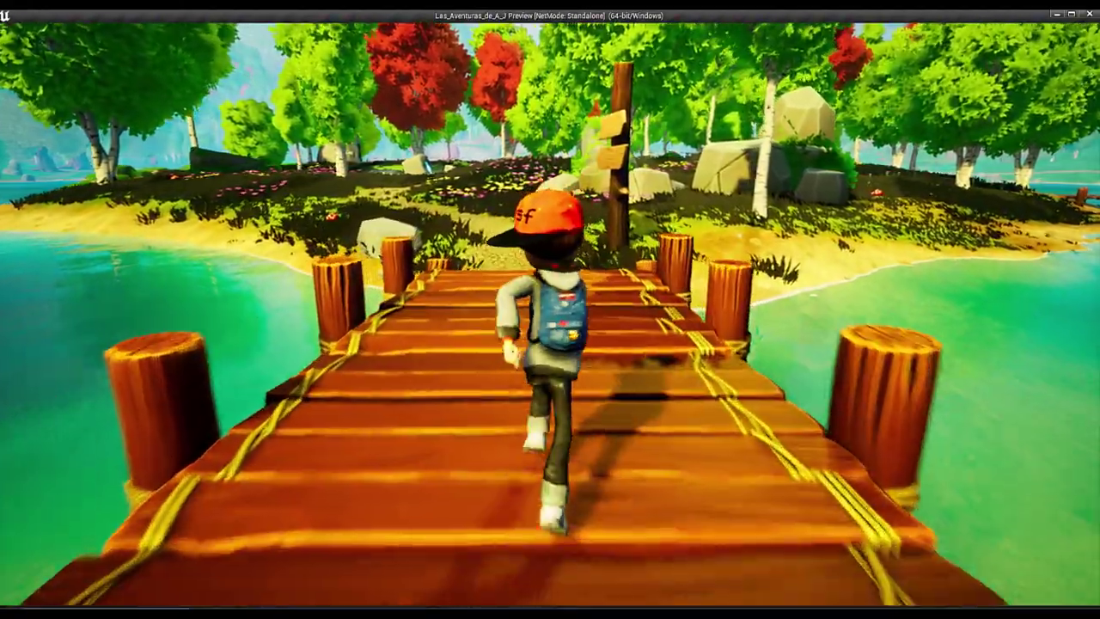
{"action": "key", "text": "w"}
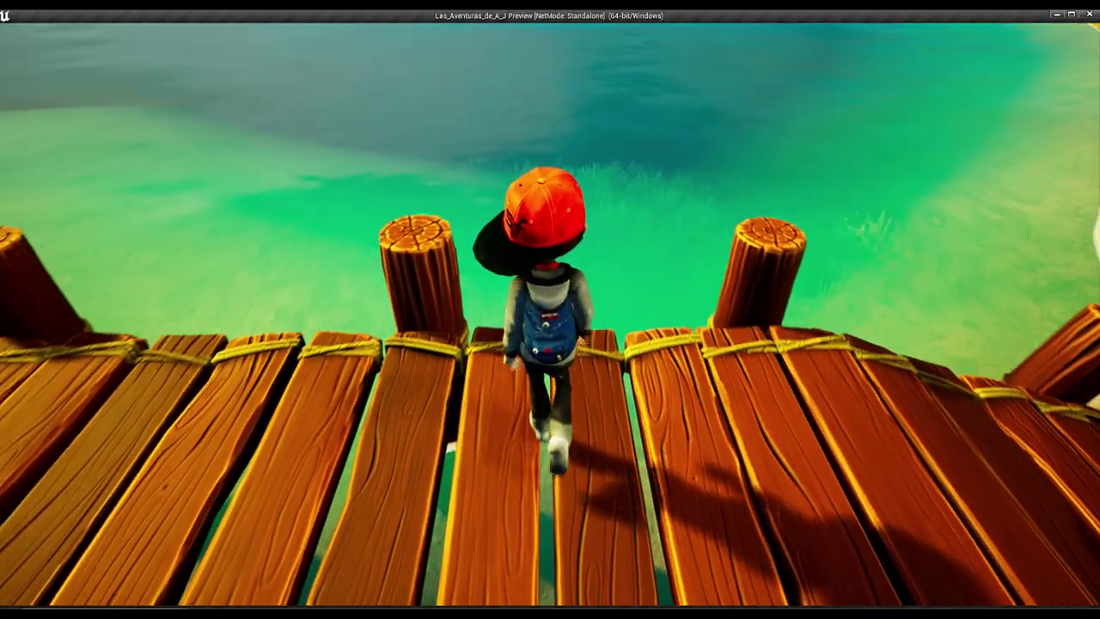
{"action": "key", "text": "w"}
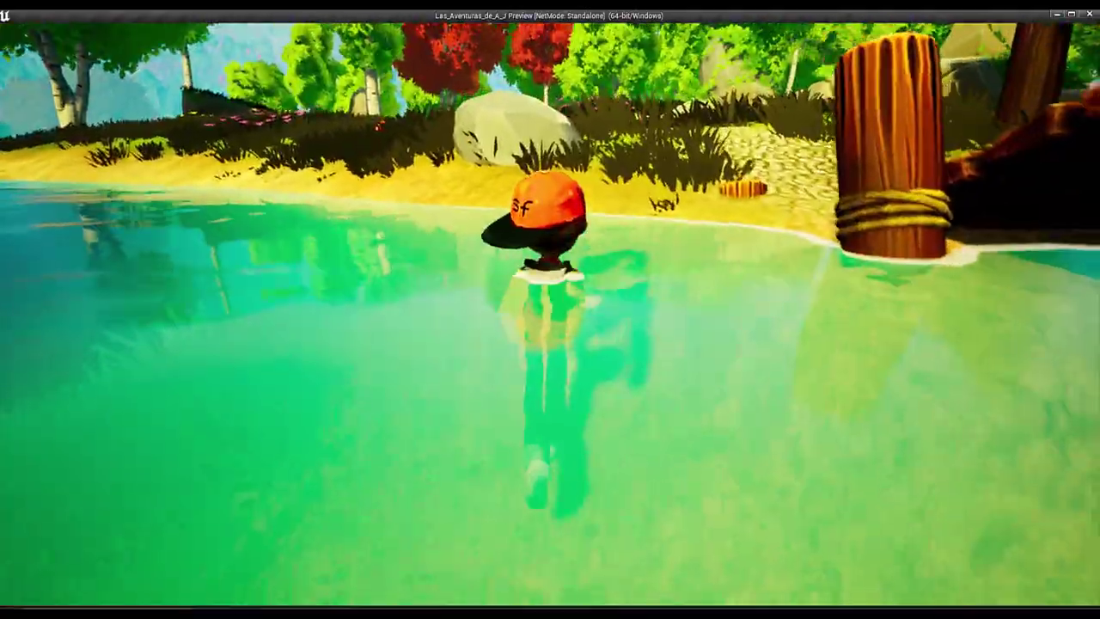
{"action": "key", "text": "w"}
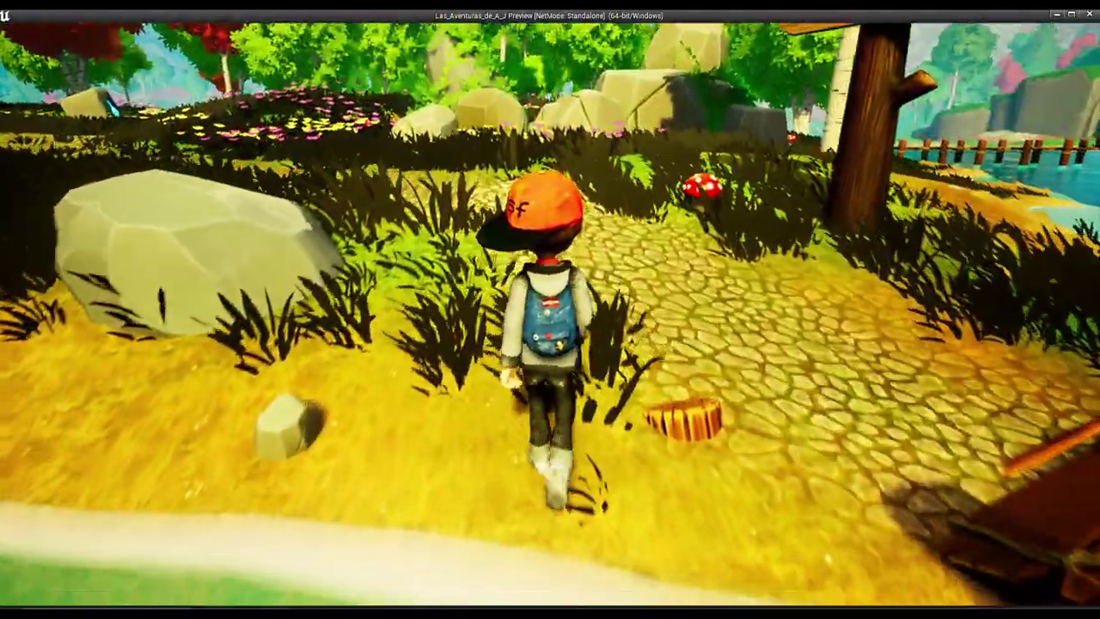
{"action": "key", "text": "w"}
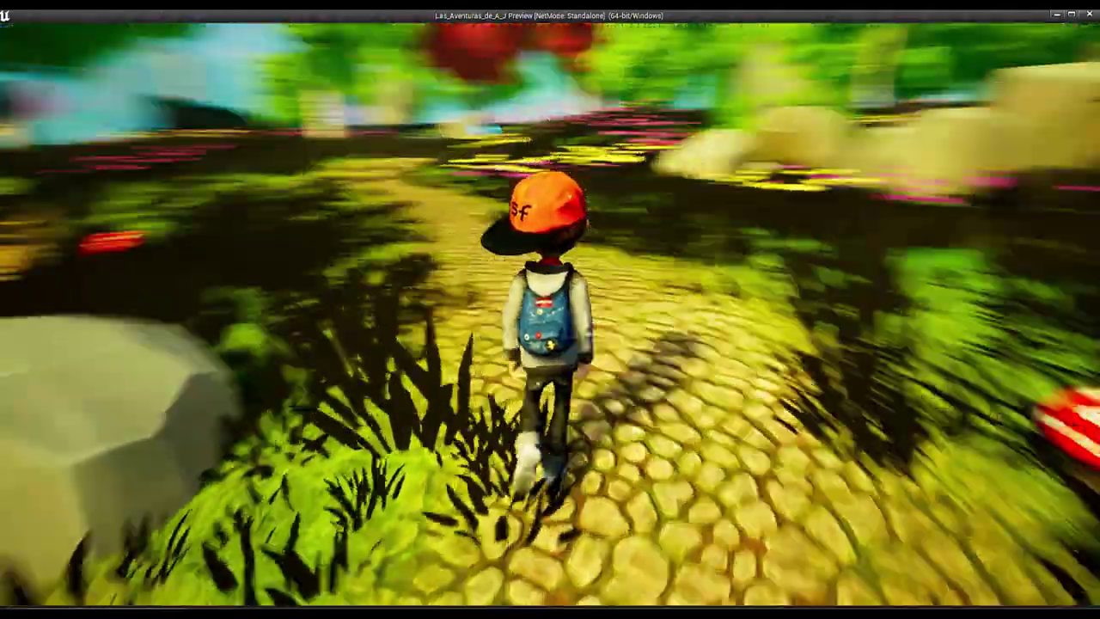
Turn back and run through the grass past the rune stones into the flower field
{"action": "key", "text": "s"}
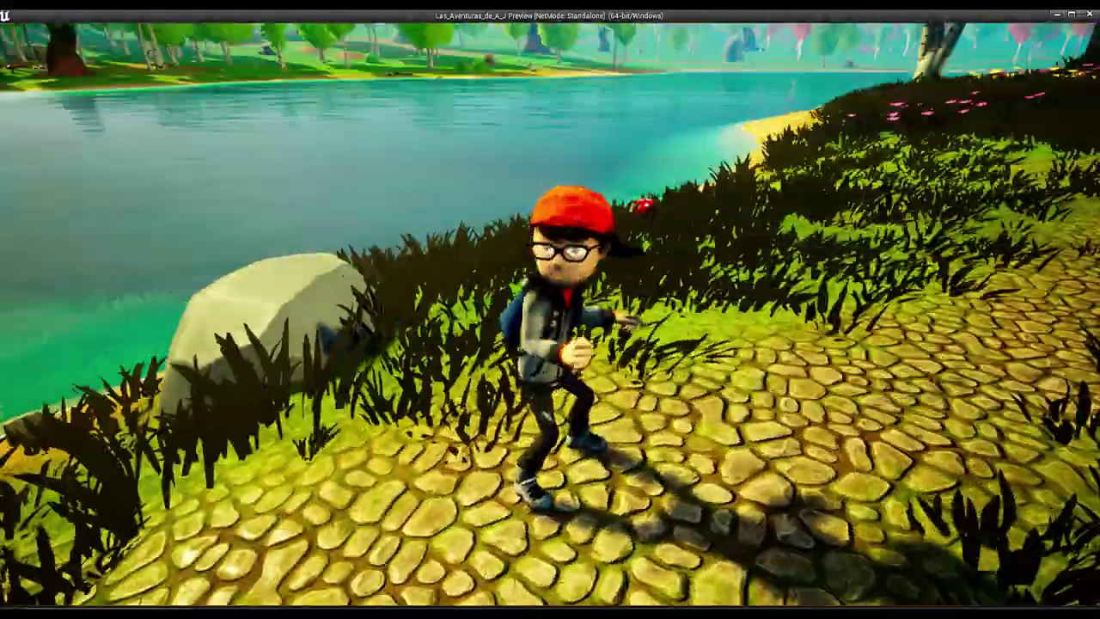
{"action": "key", "text": "a"}
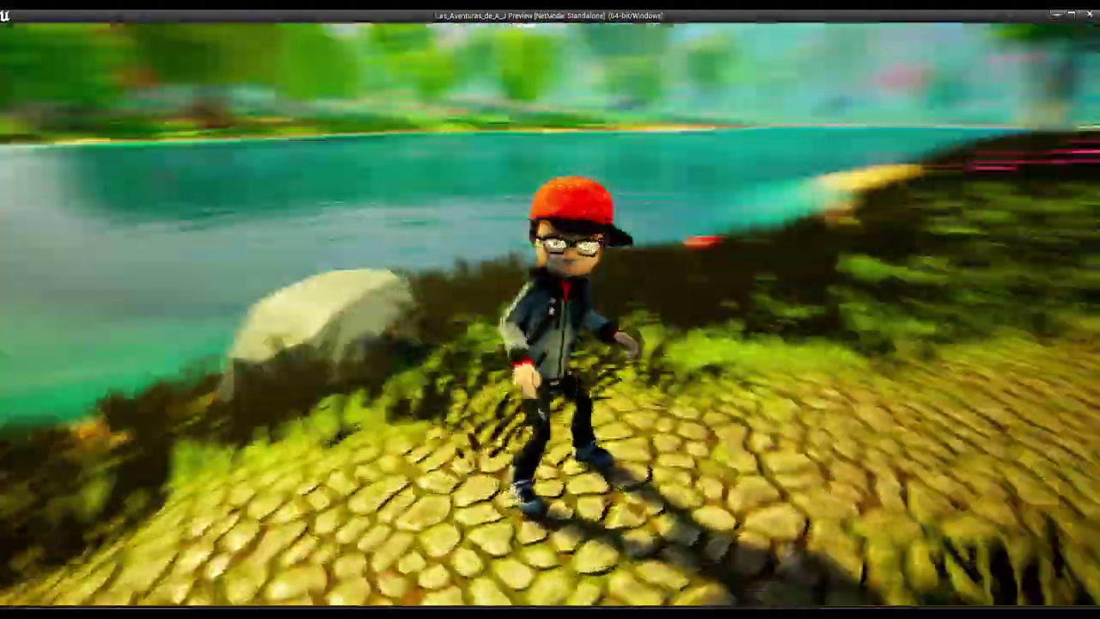
{"action": "key", "text": "w"}
{"action": "key", "text": "w"}
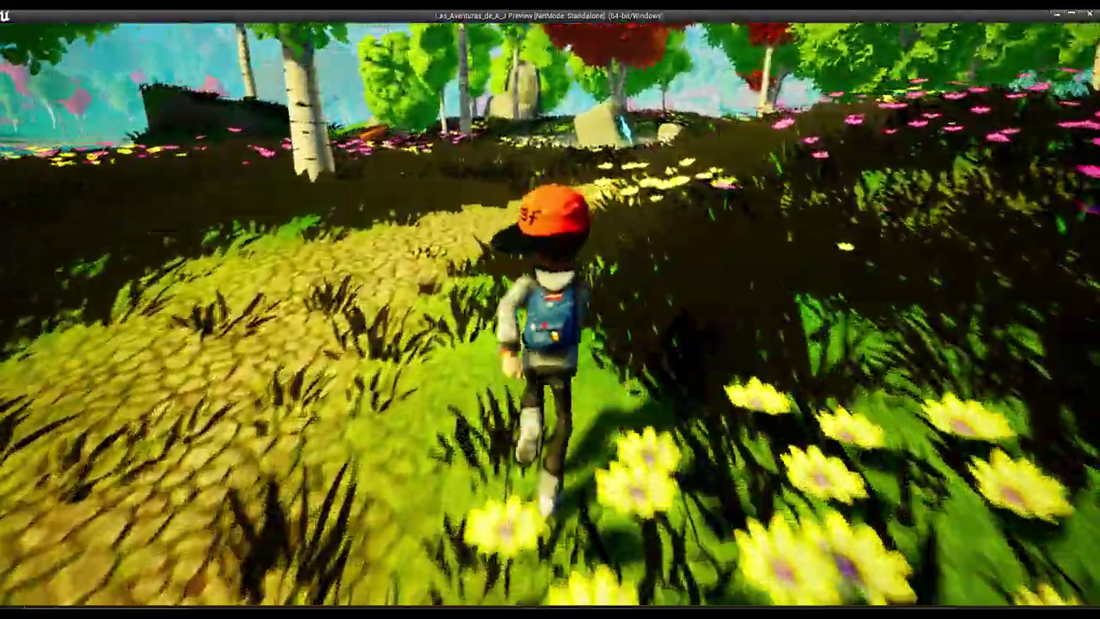
{"action": "key", "text": "w"}
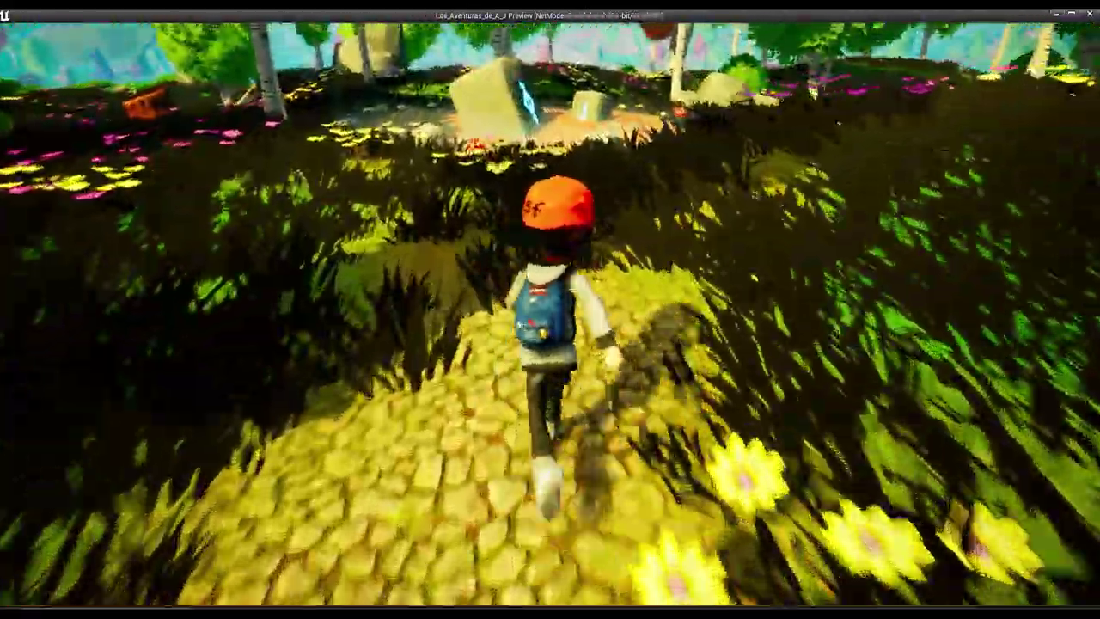
{"action": "key", "text": "w"}
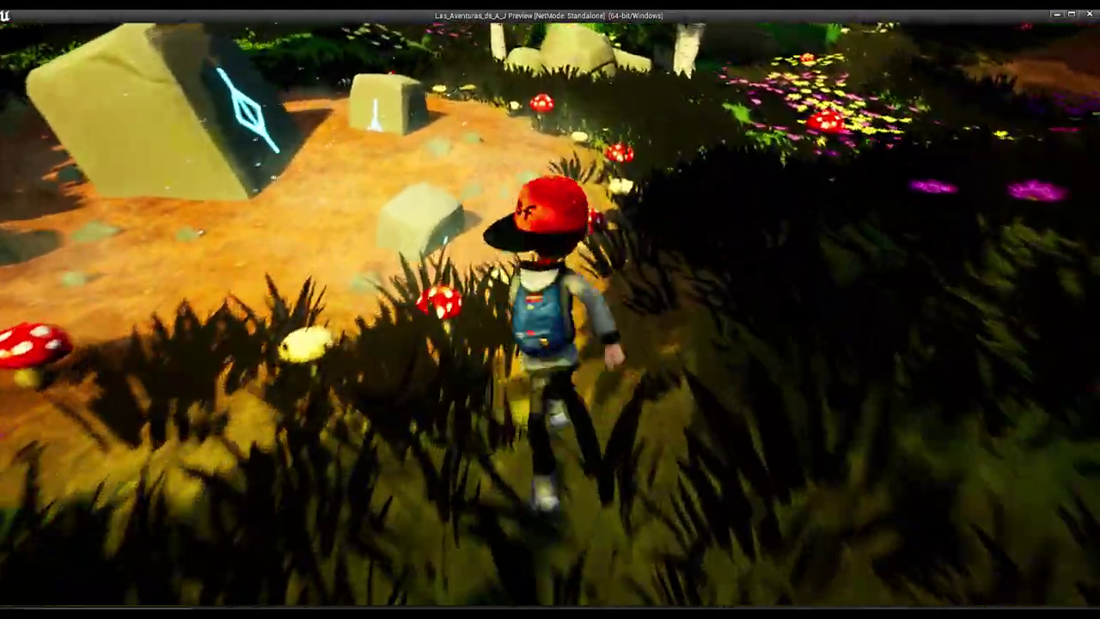
{"action": "key", "text": "s"}
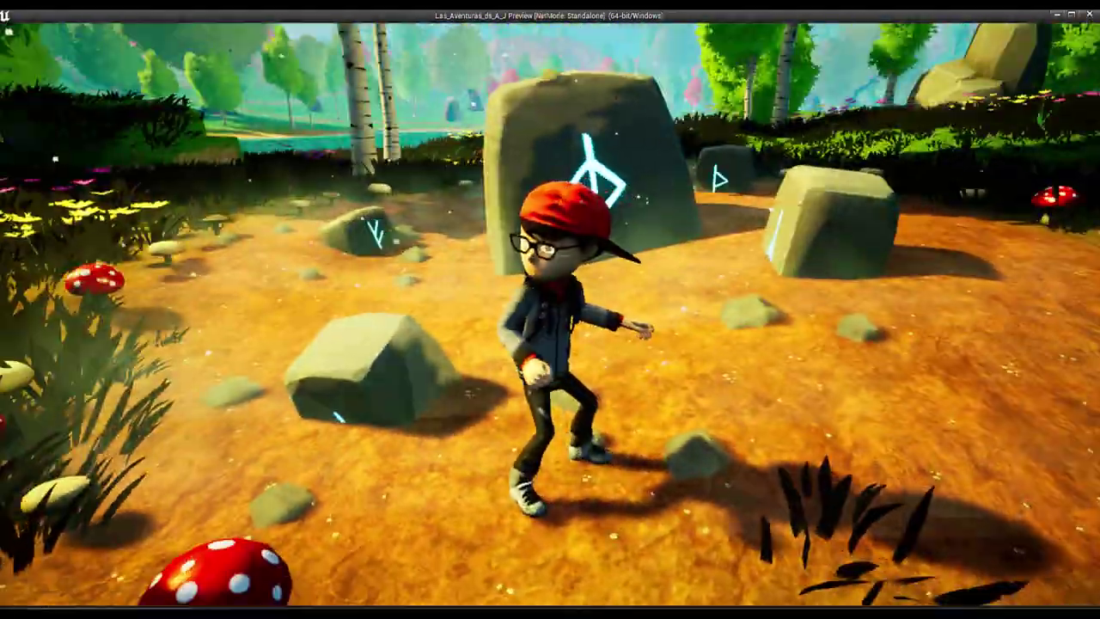
{"action": "key", "text": "w"}
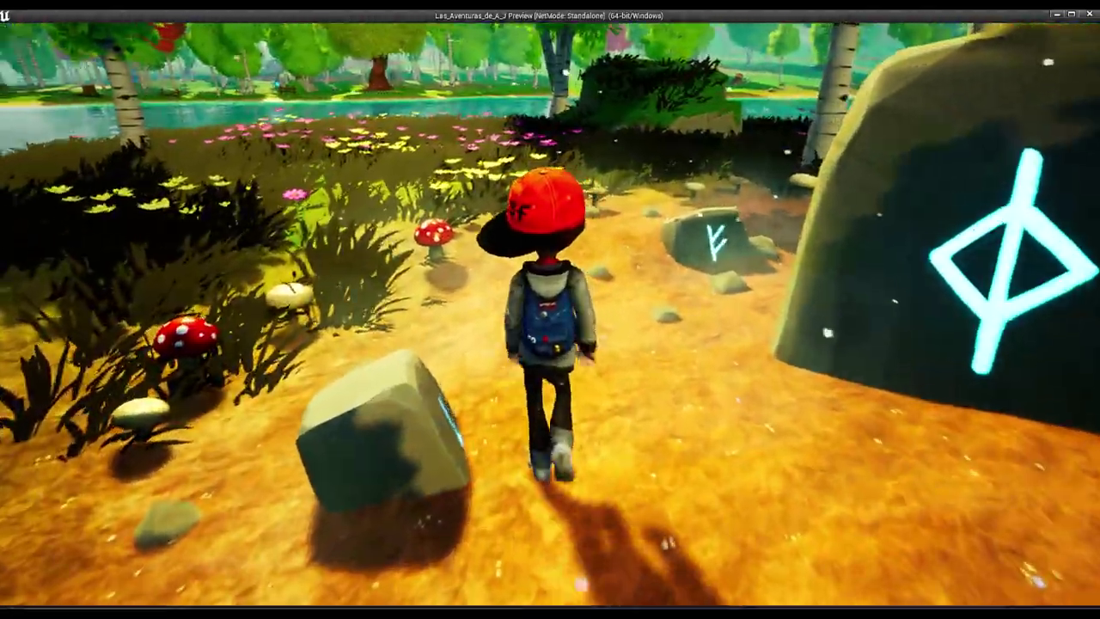
{"action": "key", "text": "w"}
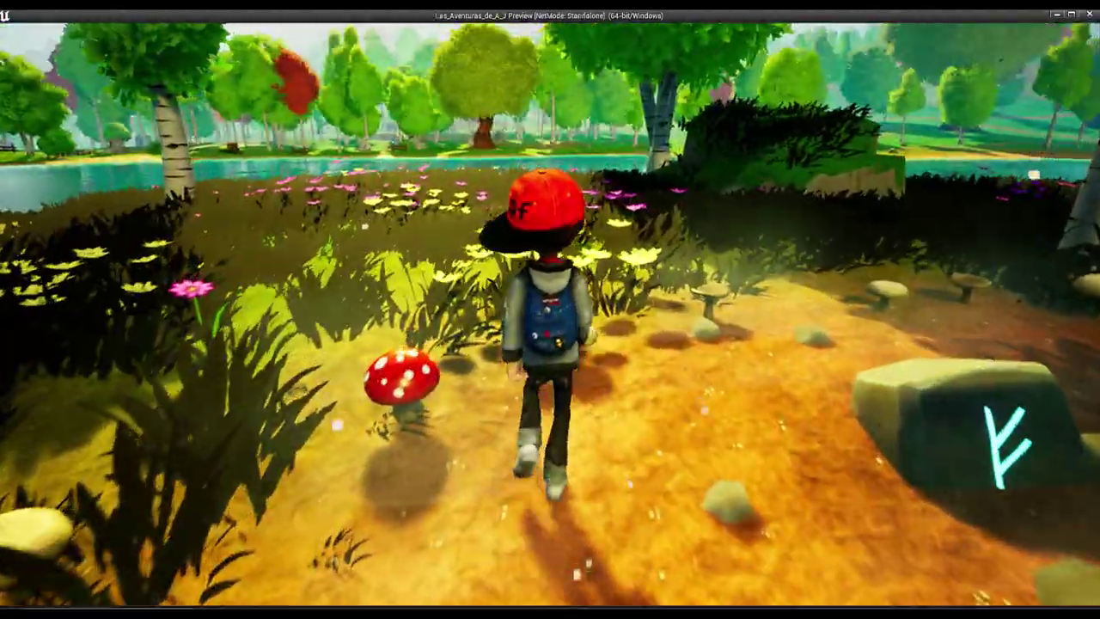
{"action": "key", "text": "w"}
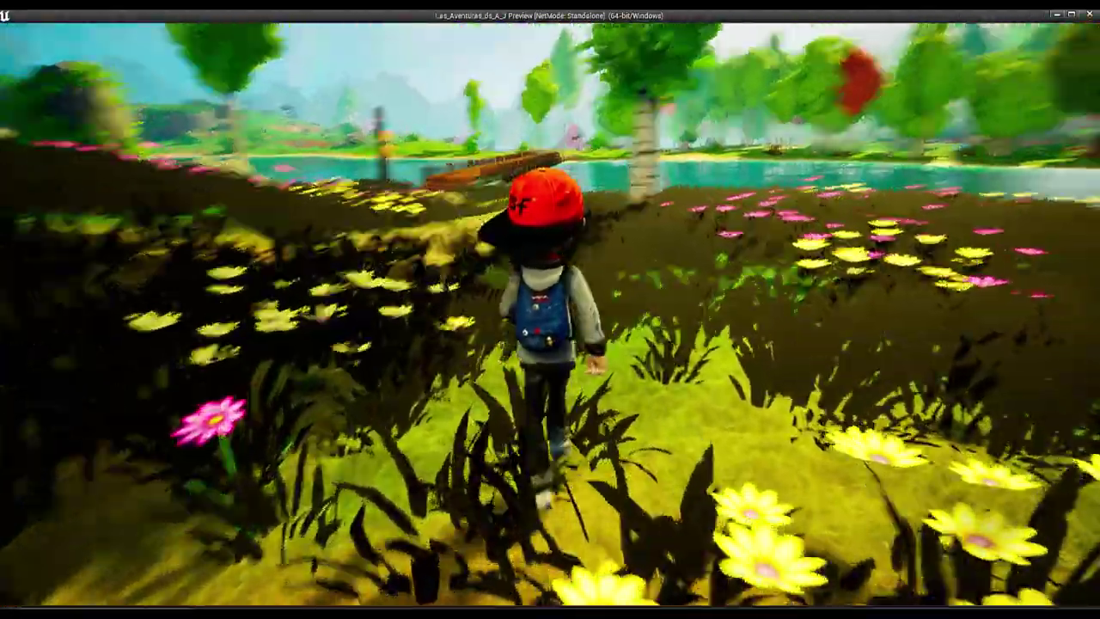
{"action": "key", "text": "w"}
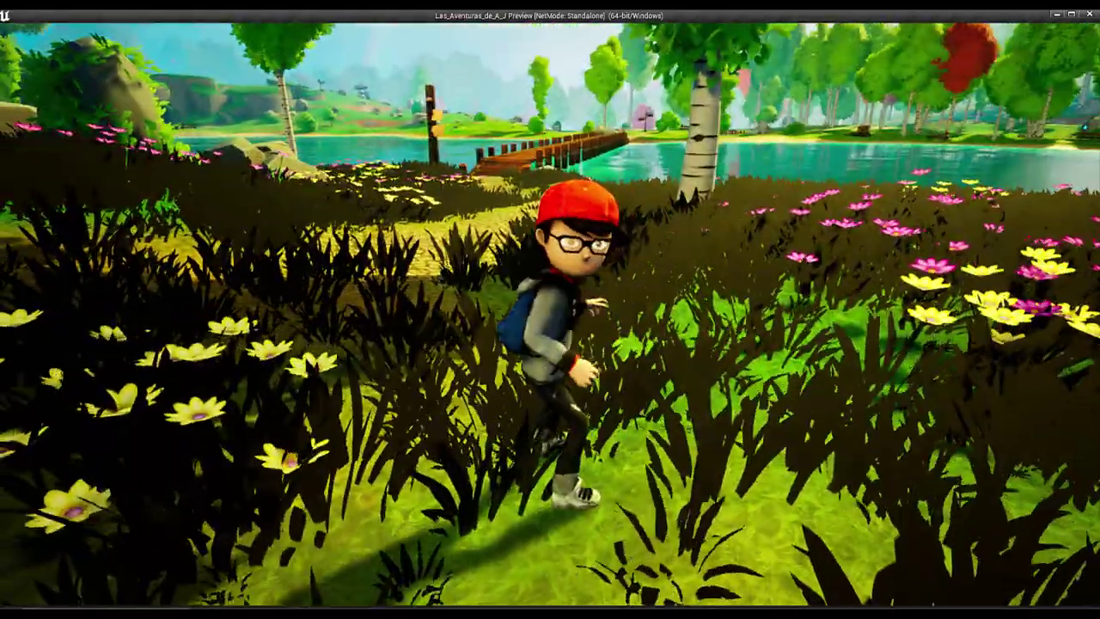
{"action": "key", "text": "w"}
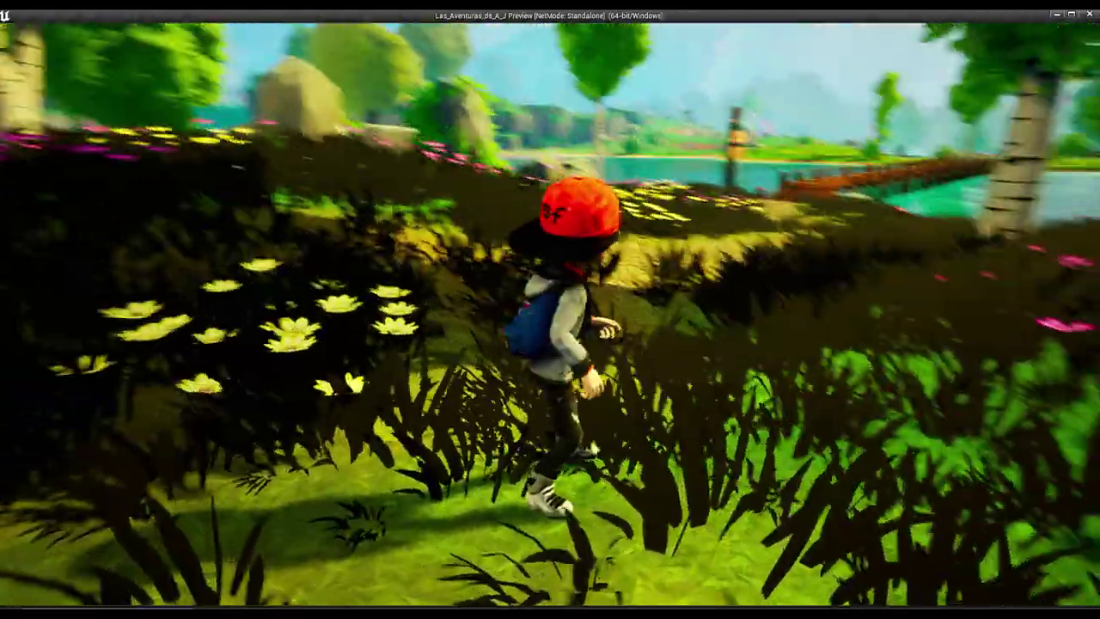
{"action": "key", "text": "w"}
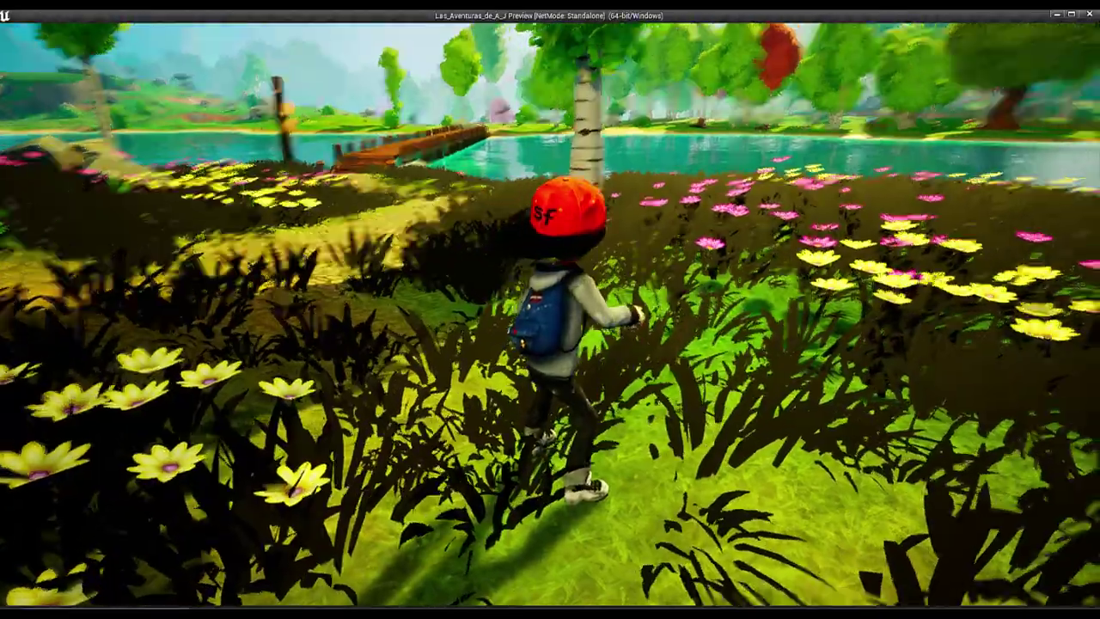
Walk back along the path toward the bridge, then exit the preview with Esc
{"action": "key", "text": "s"}
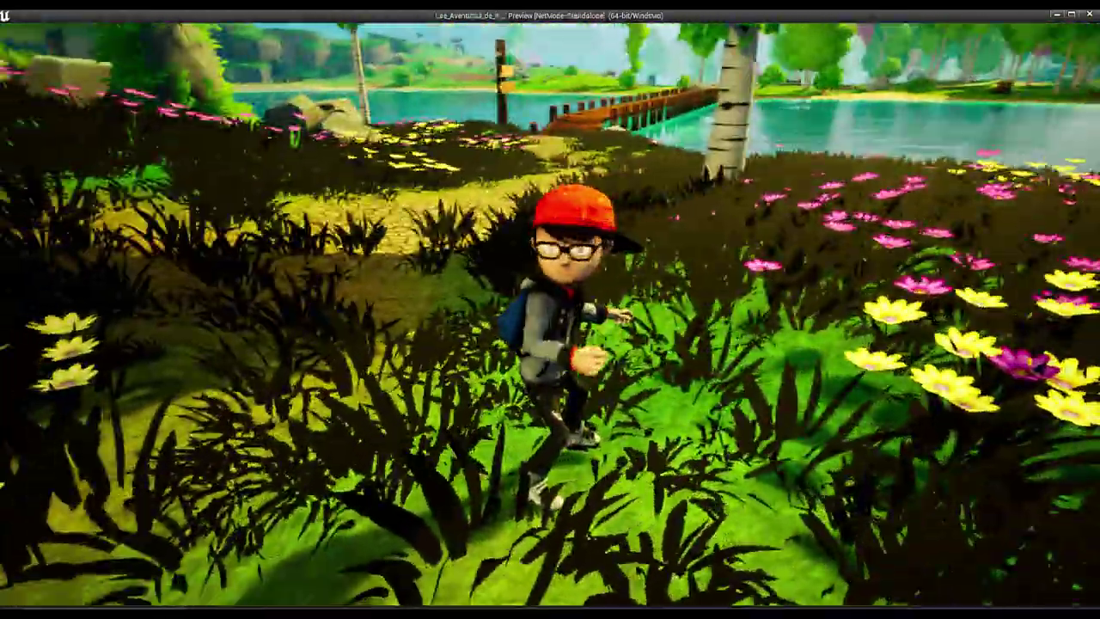
{"action": "key", "text": "w"}
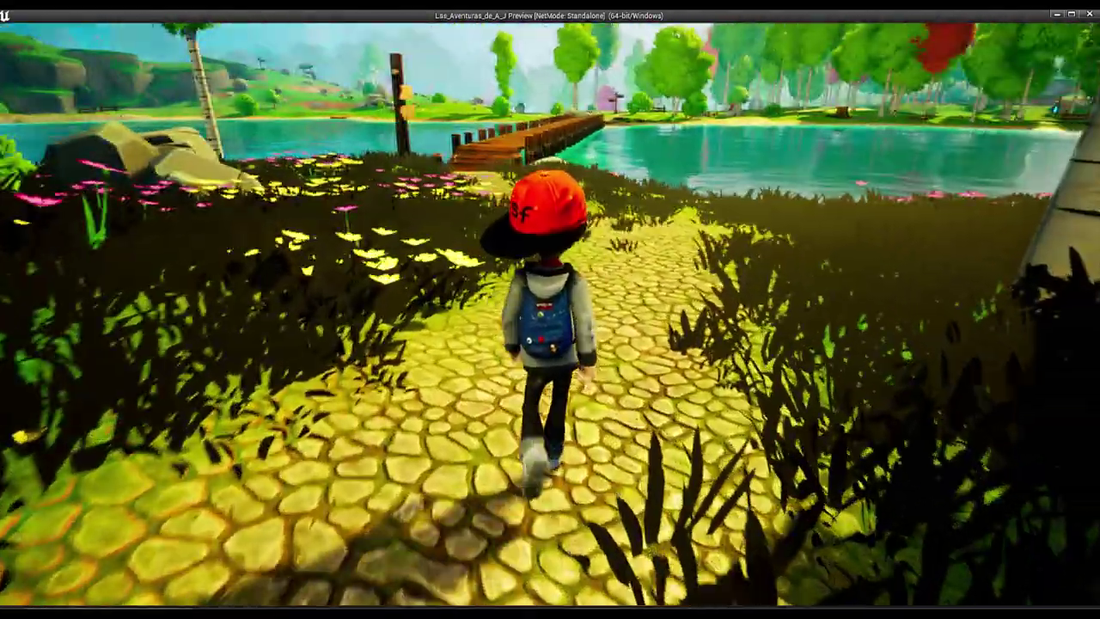
{"action": "key", "text": "s"}
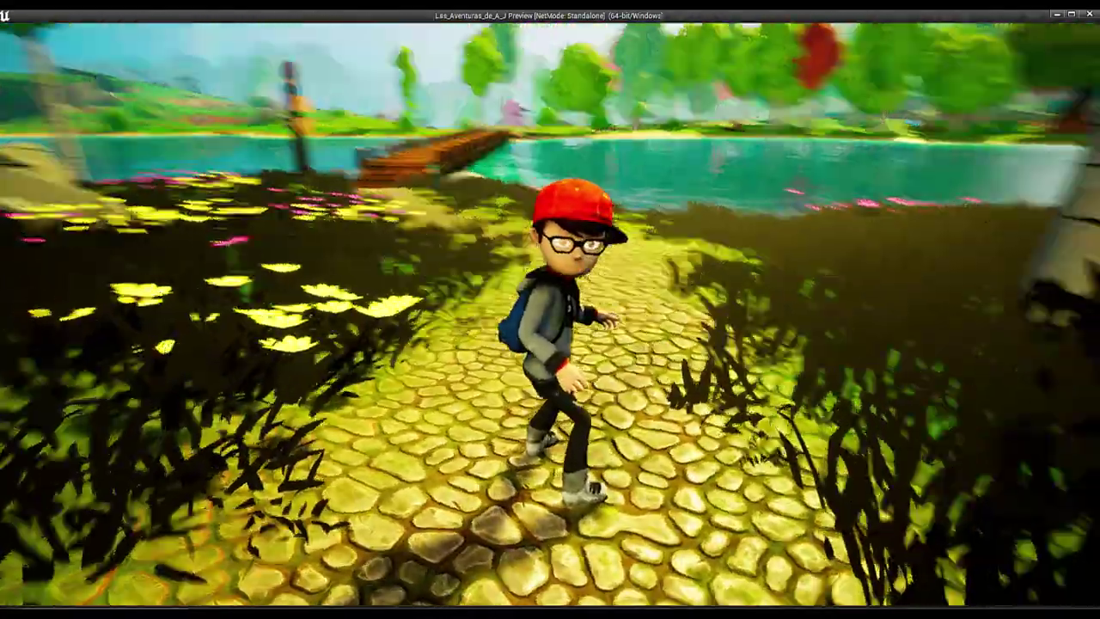
{"action": "key", "text": "d"}
{"action": "key", "text": "w"}
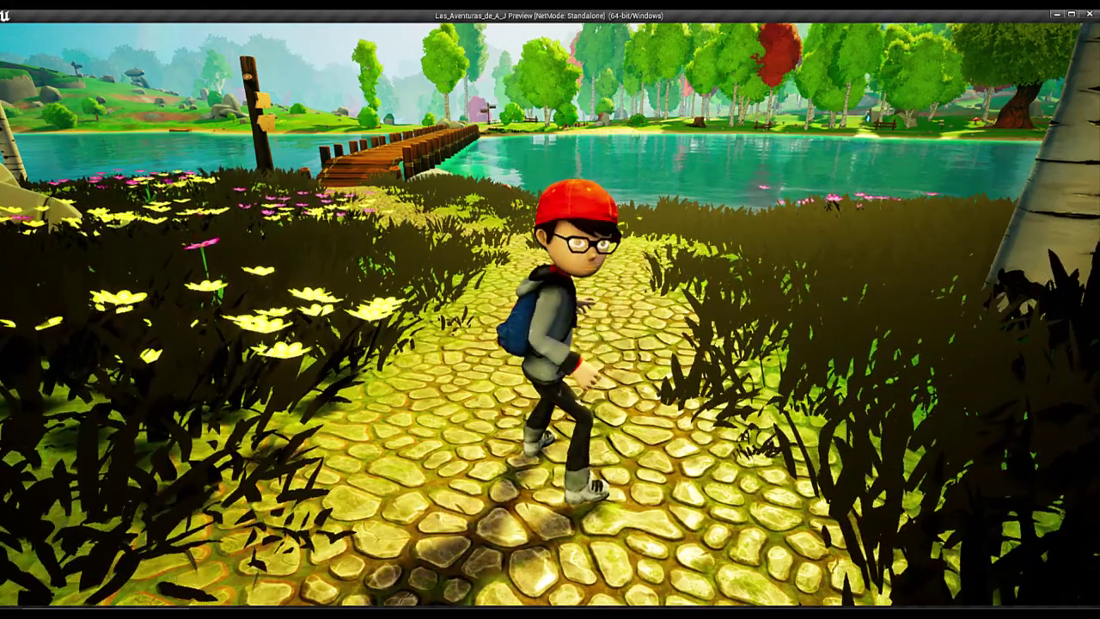
{"action": "key", "text": "w"}
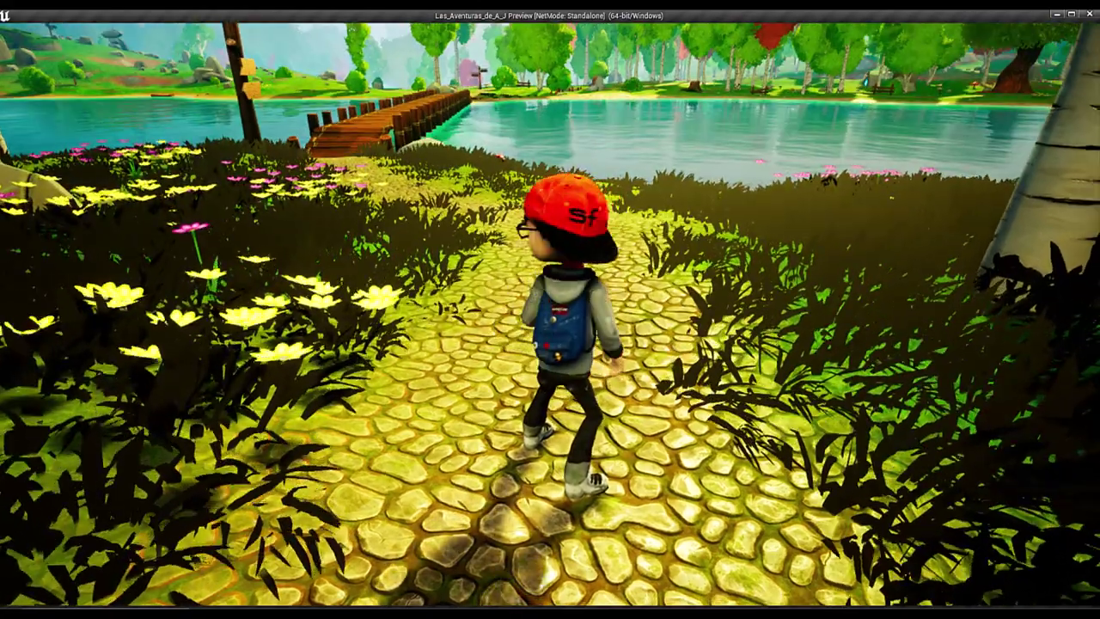
{"action": "key", "text": "a"}
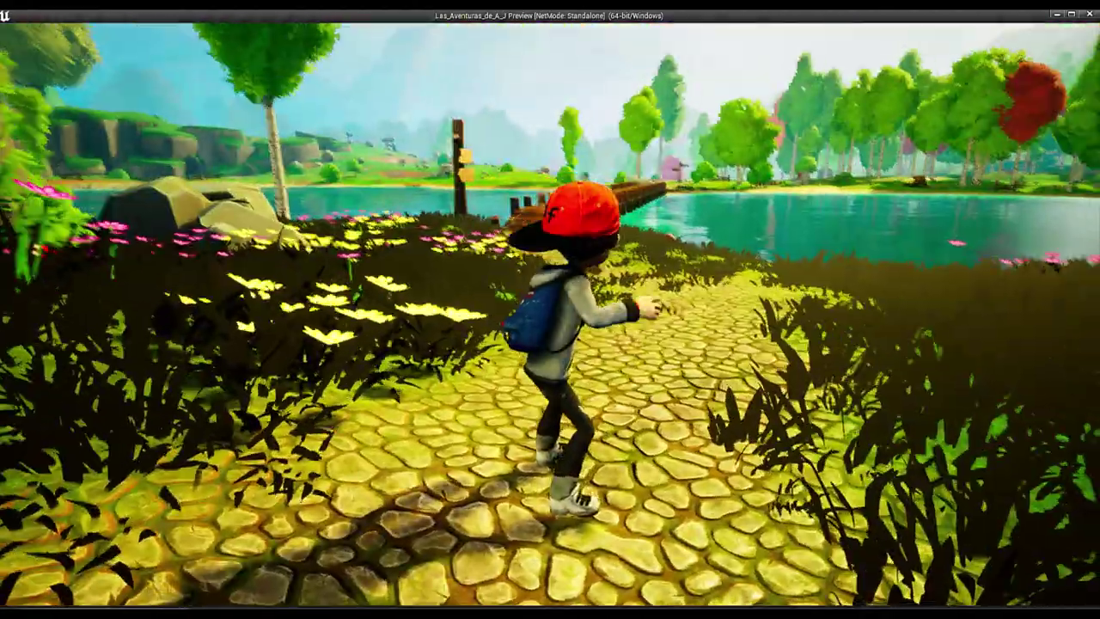
{"action": "key", "text": "Escape"}
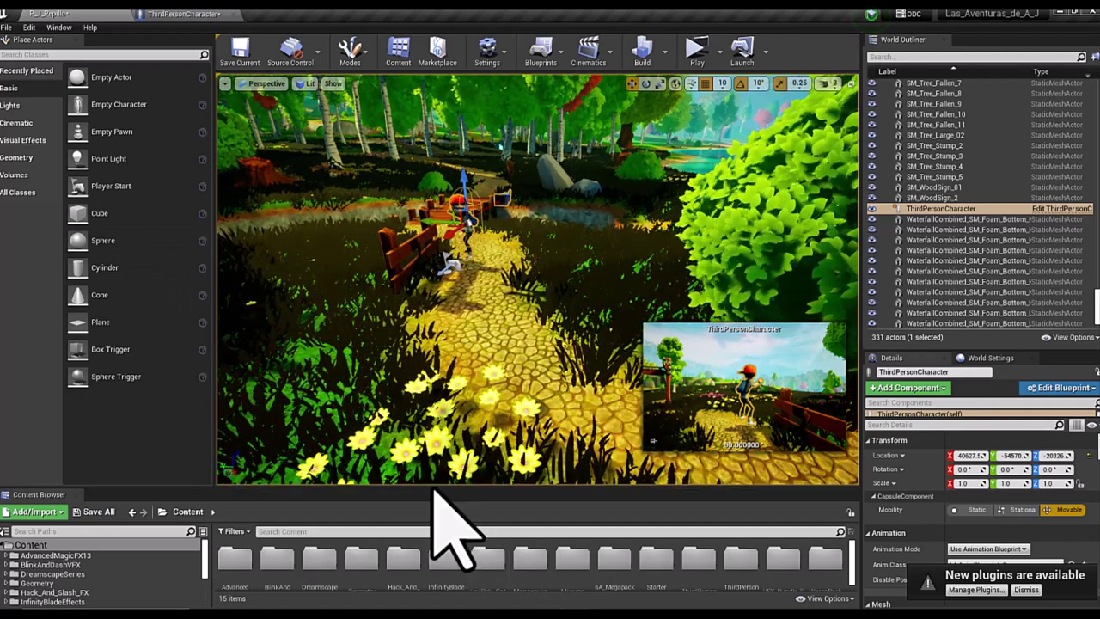
Enlarge the Content Browser and open the LowPoly_Cat > Meshes folder
{"action": "left_click_drag", "start_coordinate": [426, 468], "coordinate": [424, 352]}
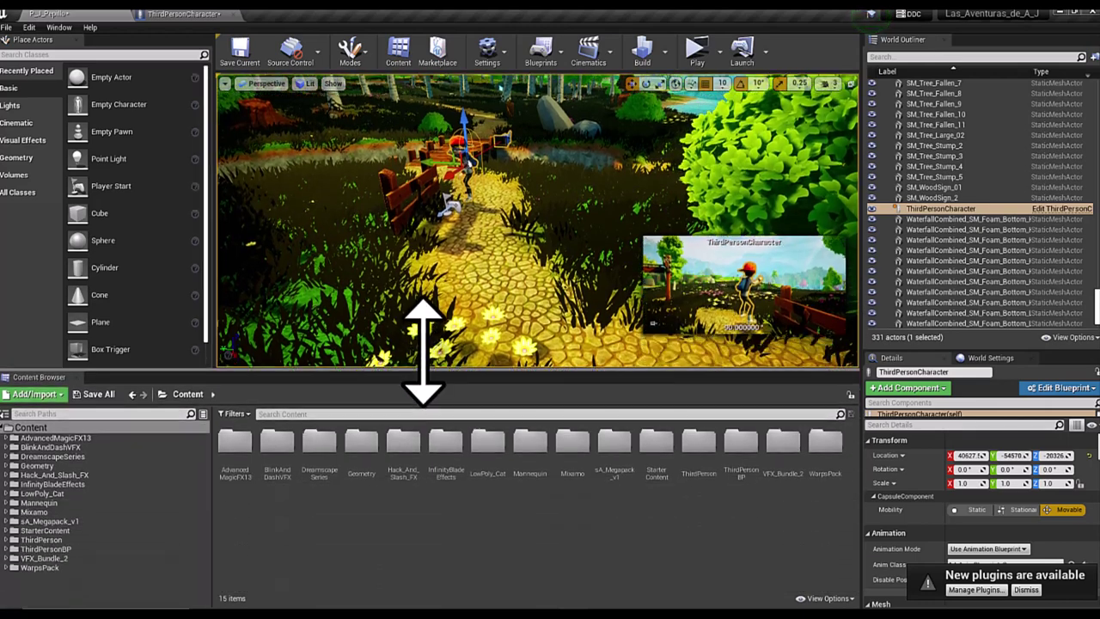
{"action": "mouse_move", "coordinate": [573, 614]}
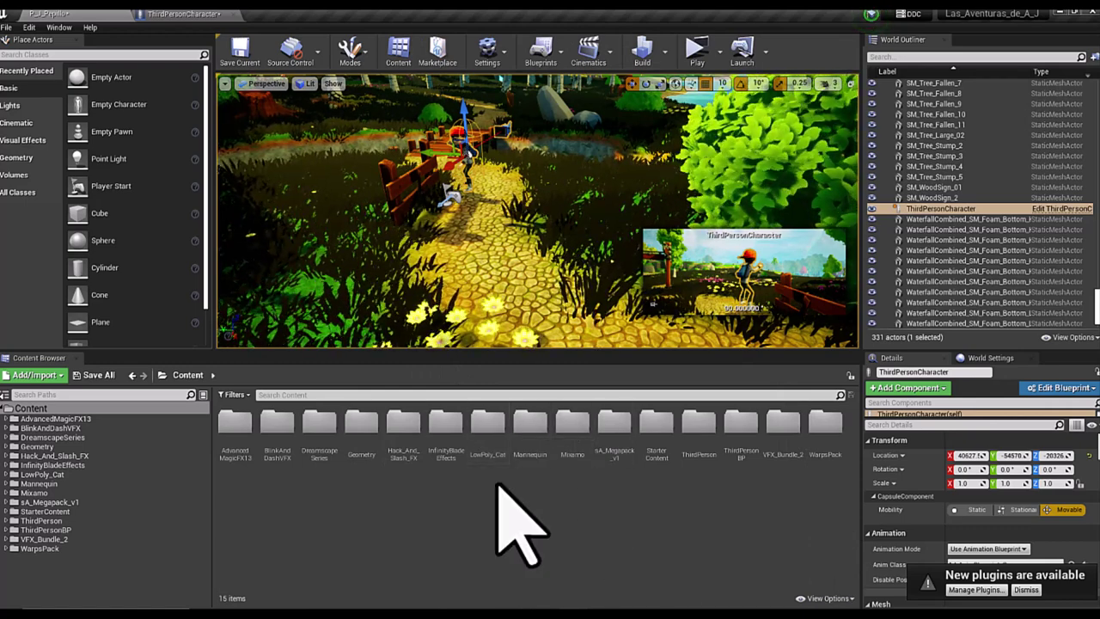
{"action": "left_click", "coordinate": [486, 427]}
{"action": "double_click", "coordinate": [487, 428]}
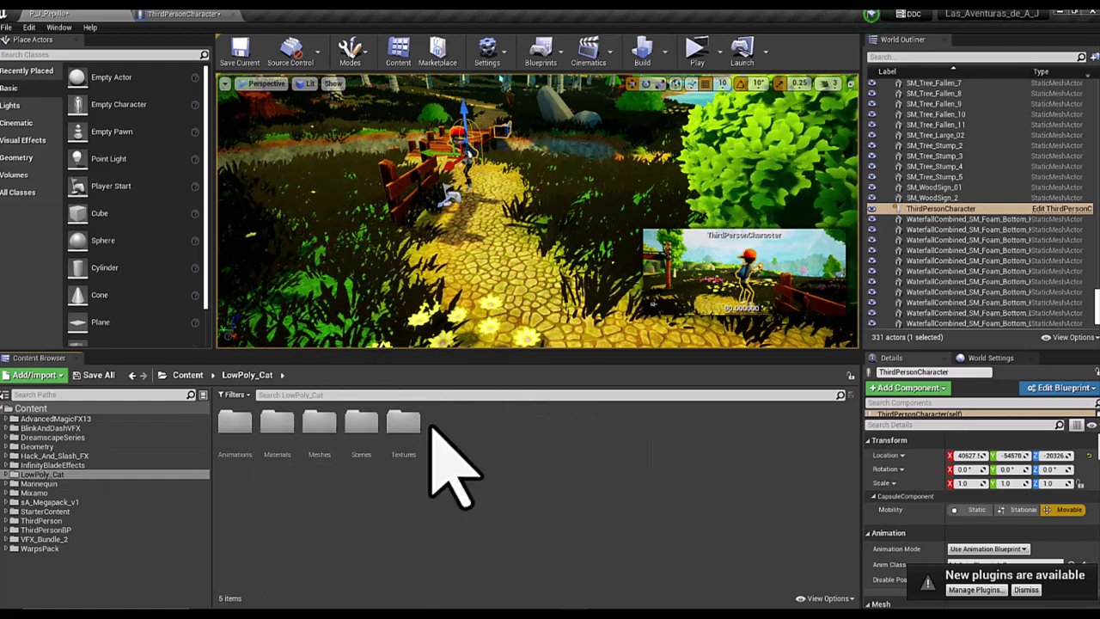
{"action": "double_click", "coordinate": [320, 428]}
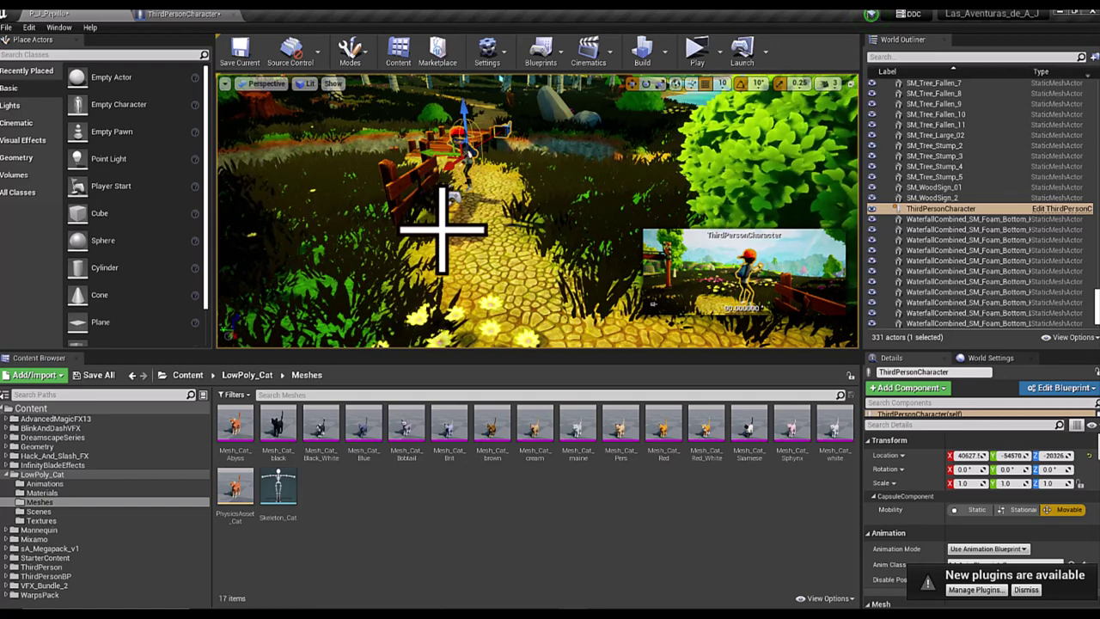
{"action": "mouse_move", "coordinate": [232, 426]}
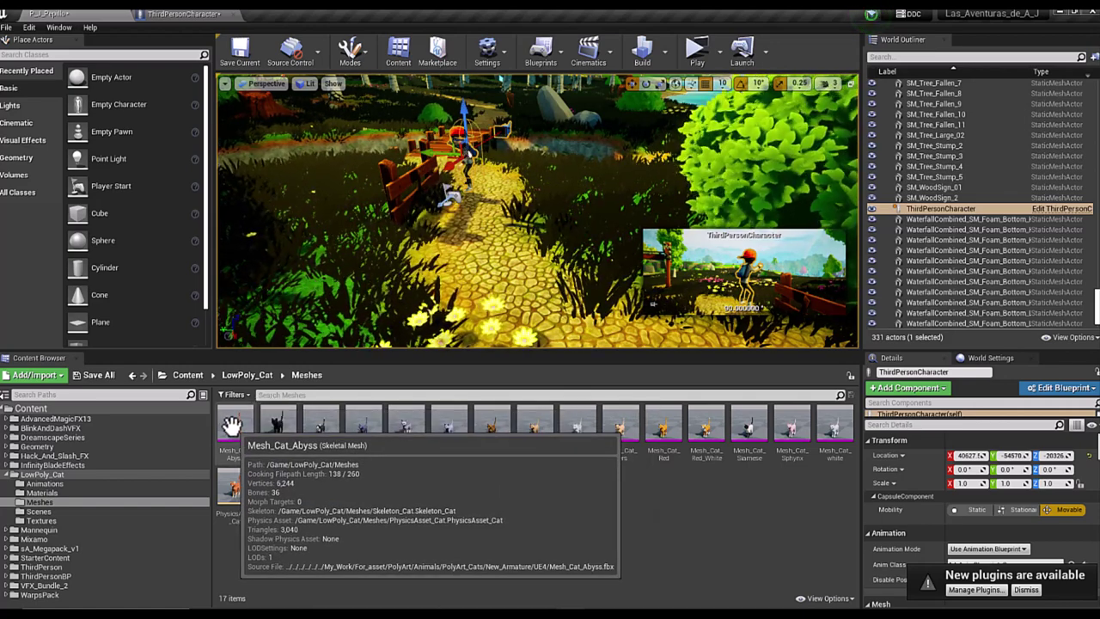
{"action": "double_click", "coordinate": [232, 426]}
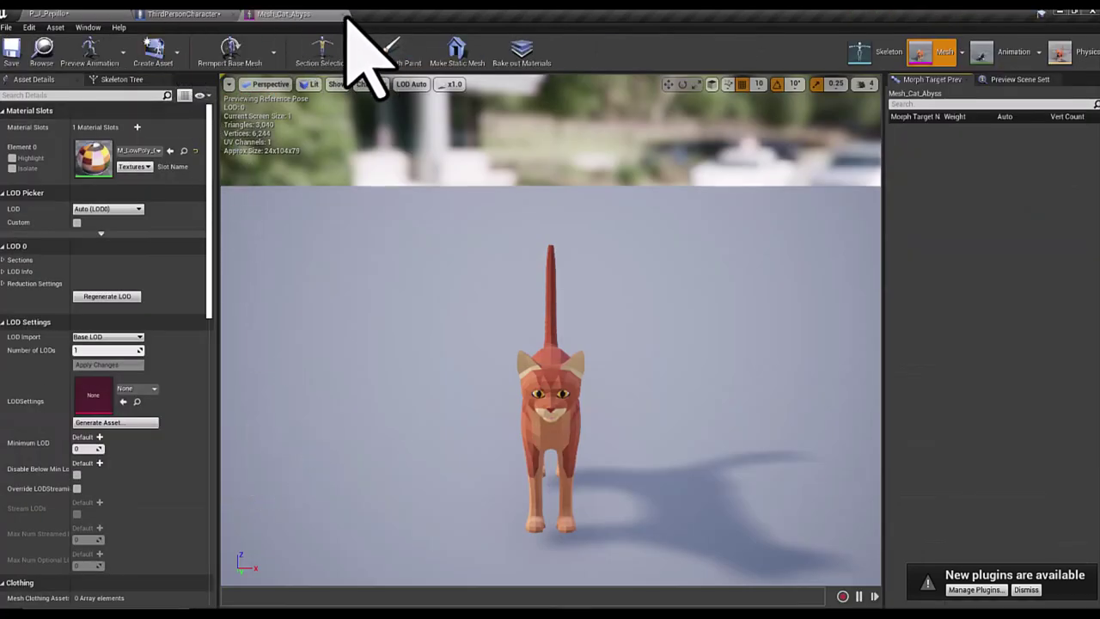
{"action": "left_click", "coordinate": [344, 16]}
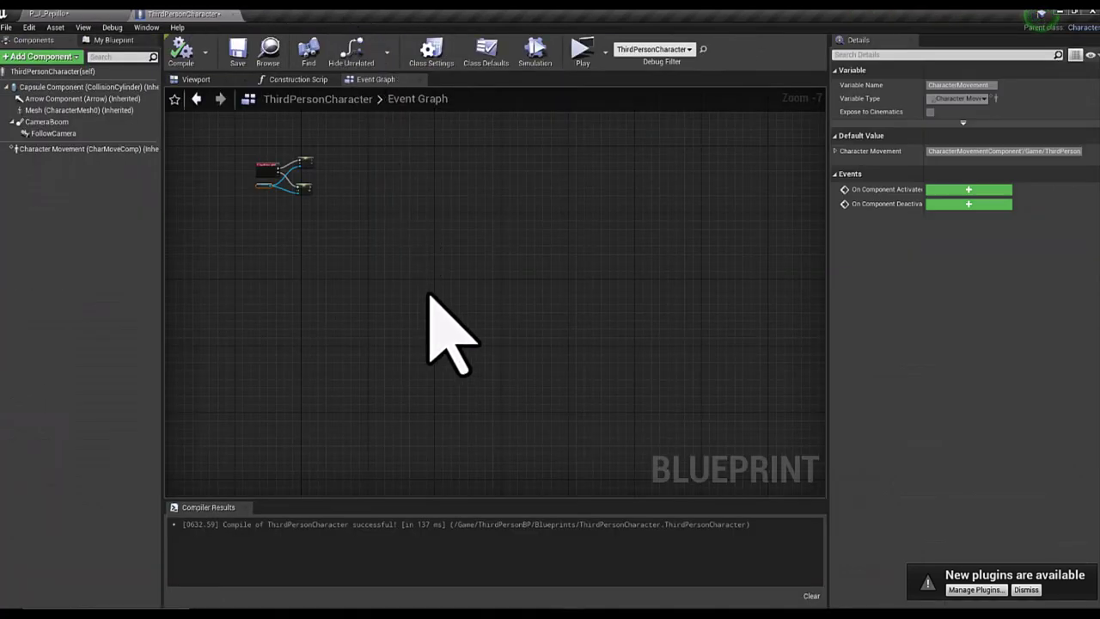
{"action": "left_click", "coordinate": [39, 13]}
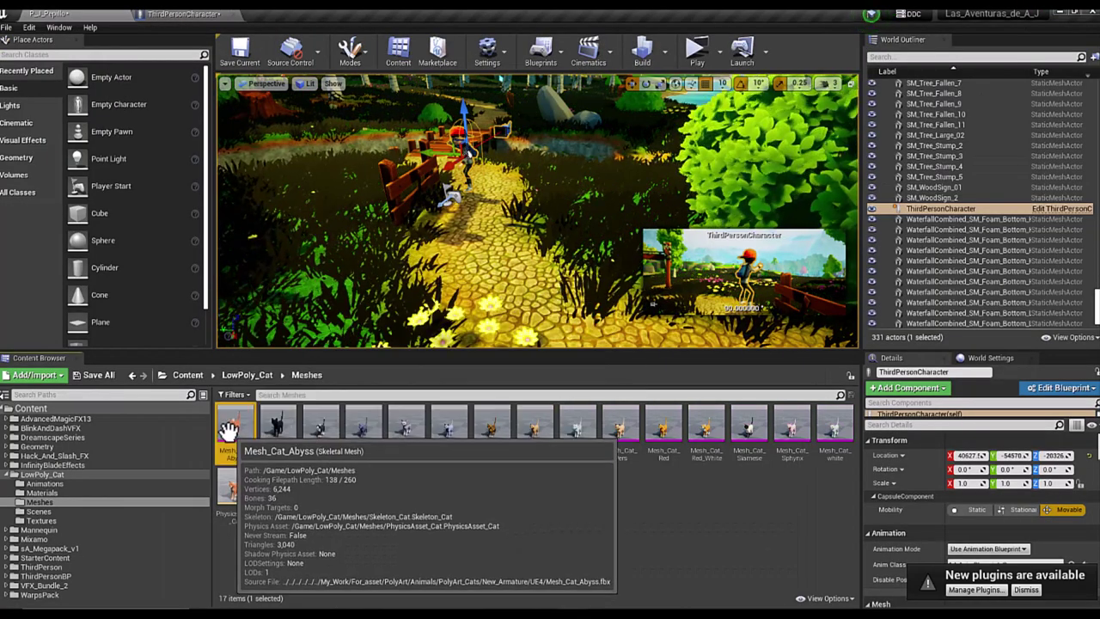
Drop Mesh_Cat_Abyss onto the cobblestone path and select the ThirdPersonCharacter next to it
{"action": "mouse_move", "coordinate": [245, 456]}
{"action": "left_mouse_down"}
{"action": "mouse_move", "coordinate": [495, 277]}
{"action": "mouse_move", "coordinate": [491, 265]}
{"action": "left_mouse_up"}
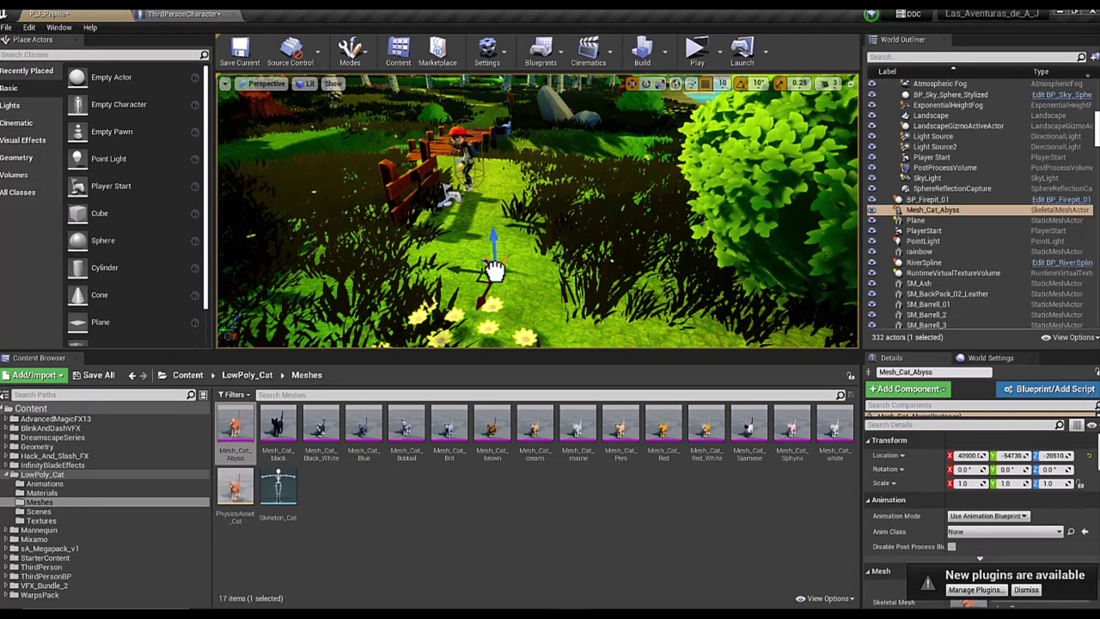
{"action": "right_click_drag", "start_coordinate": [516, 344], "coordinate": [515, 369]}
{"action": "right_click_drag", "start_coordinate": [537, 211], "coordinate": [538, 232]}
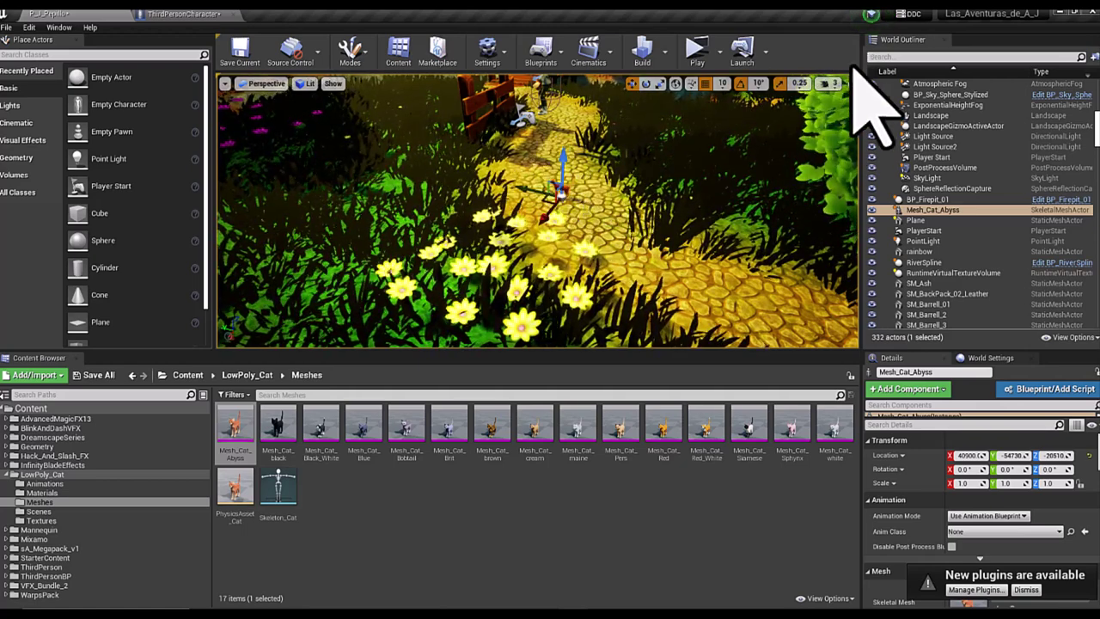
{"action": "left_click", "coordinate": [830, 84]}
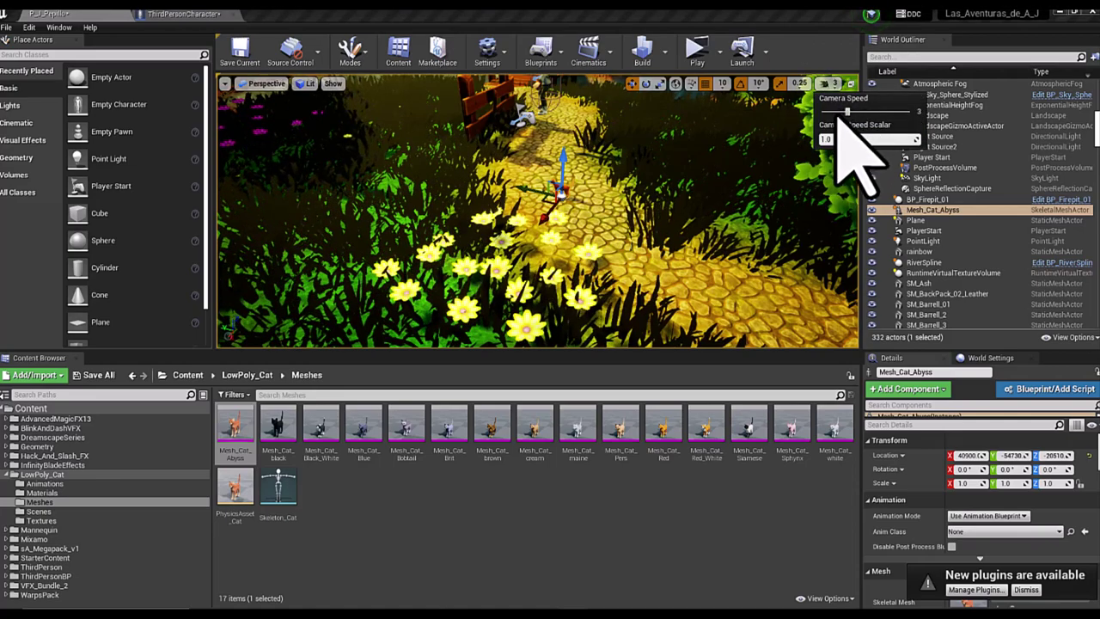
{"action": "right_click_drag", "start_coordinate": [736, 220], "coordinate": [737, 206]}
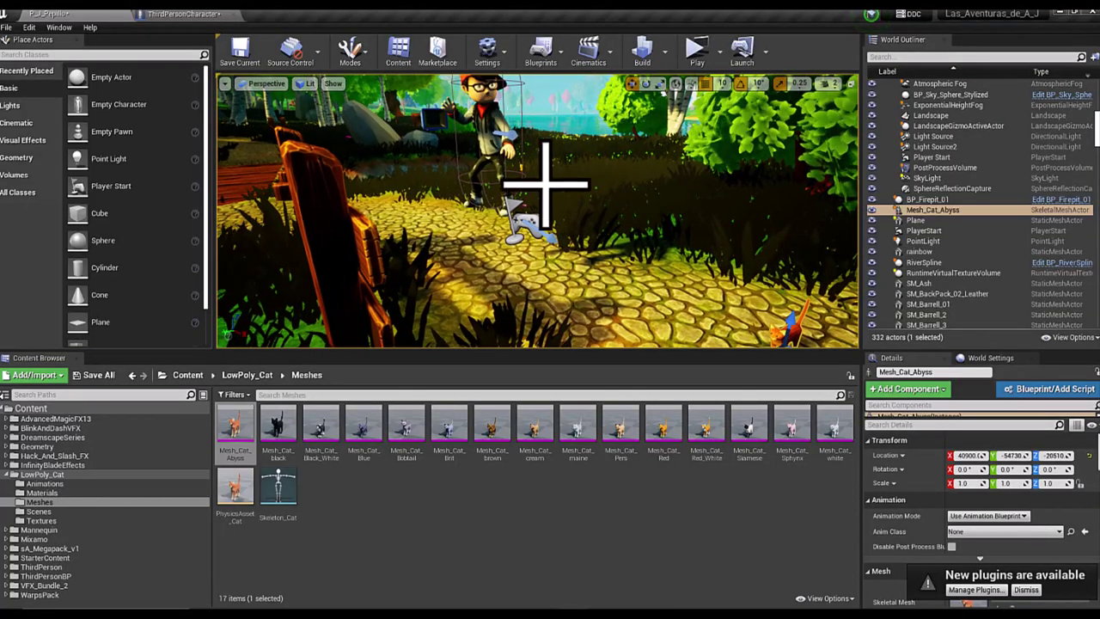
{"action": "left_click", "coordinate": [490, 121]}
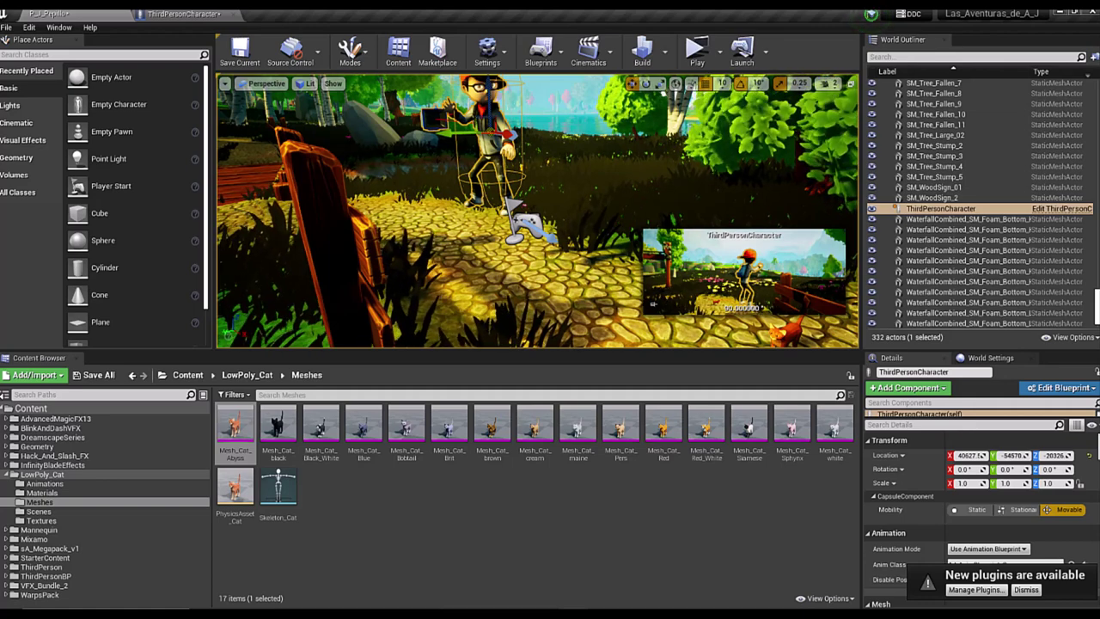
Lower the ThirdPersonCharacter along Z to -20406 so it sits on the path
{"action": "left_click_drag", "start_coordinate": [509, 136], "coordinate": [515, 204]}
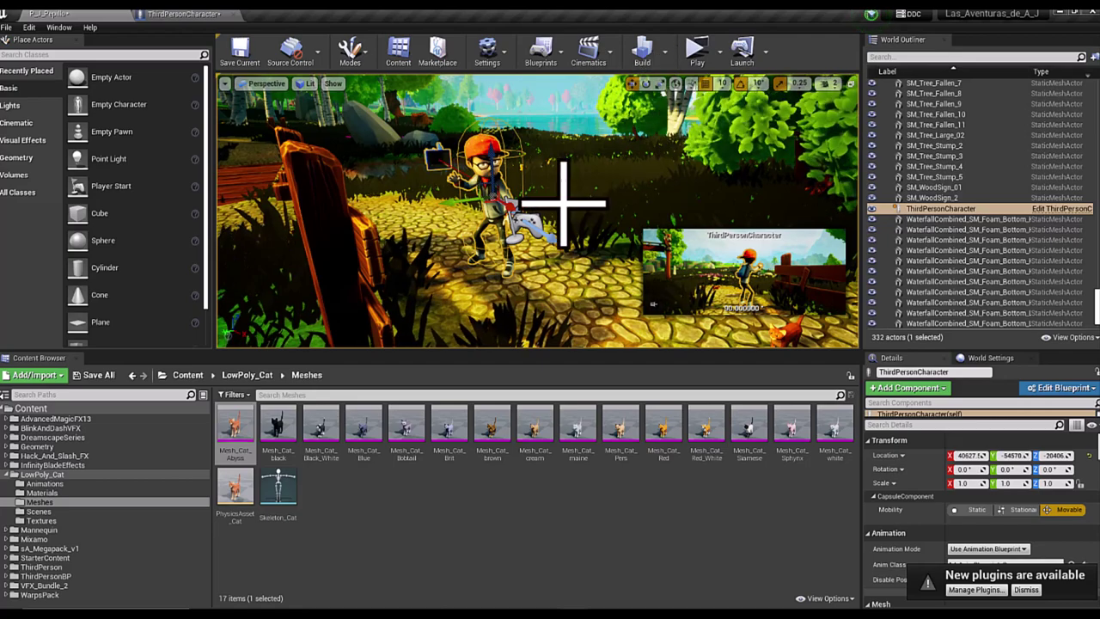
{"action": "mouse_move", "coordinate": [584, 233]}
{"action": "right_mouse_down"}
{"action": "mouse_move", "coordinate": [671, 233]}
{"action": "mouse_move", "coordinate": [773, 207]}
{"action": "right_mouse_up"}
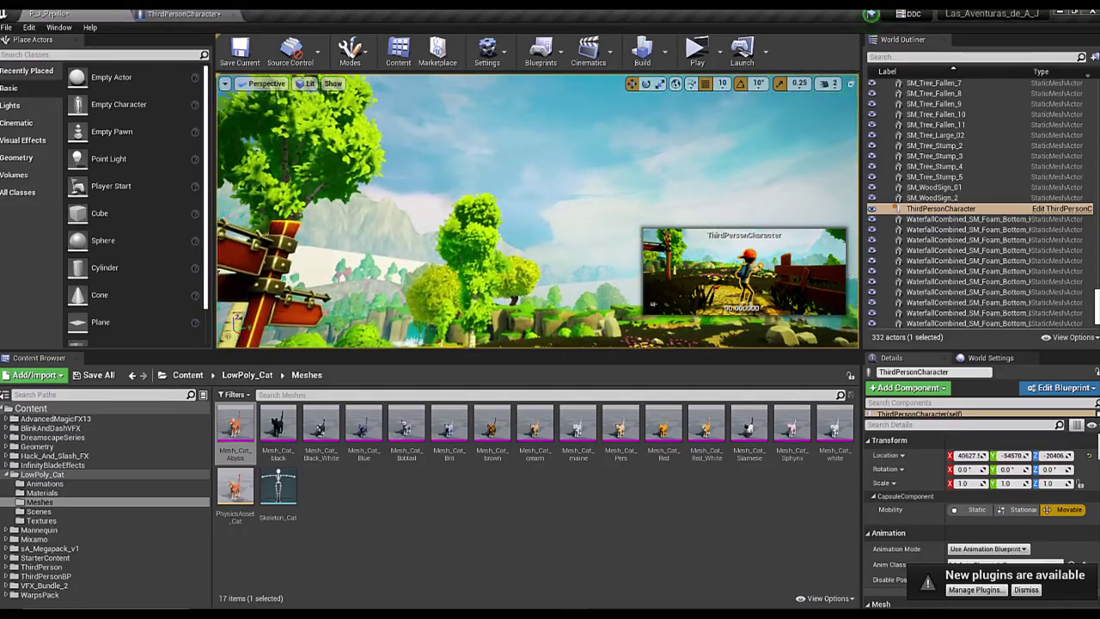
{"action": "left_click", "coordinate": [827, 86]}
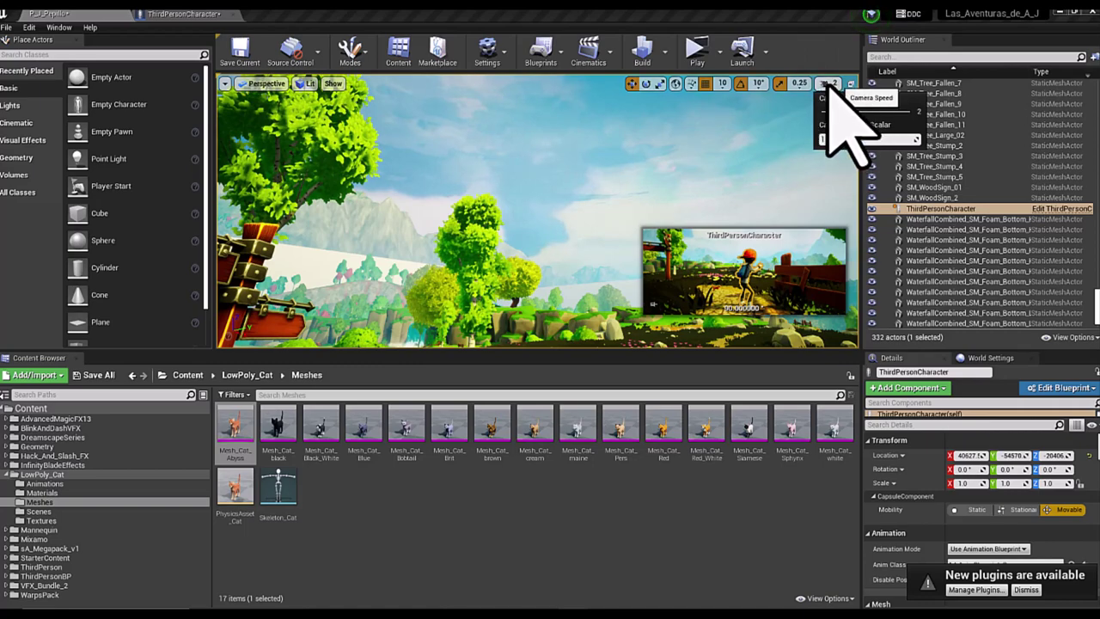
{"action": "mouse_move", "coordinate": [590, 197]}
{"action": "right_mouse_down"}
{"action": "mouse_move", "coordinate": [653, 163]}
{"action": "mouse_move", "coordinate": [619, 198]}
{"action": "right_mouse_up"}
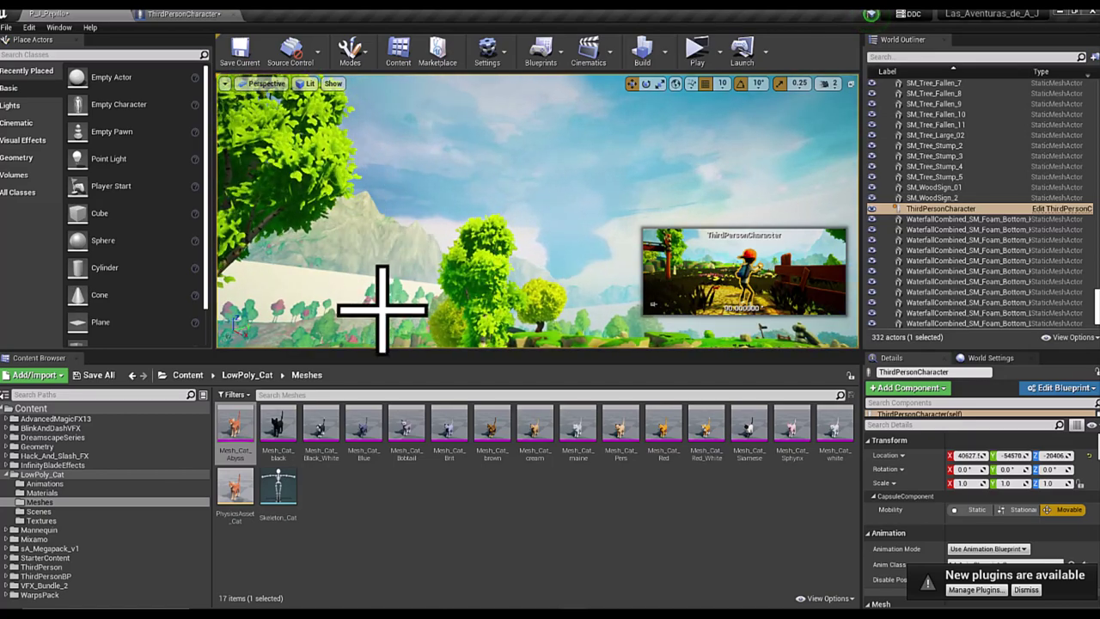
{"action": "right_click_drag", "start_coordinate": [471, 309], "coordinate": [447, 361]}
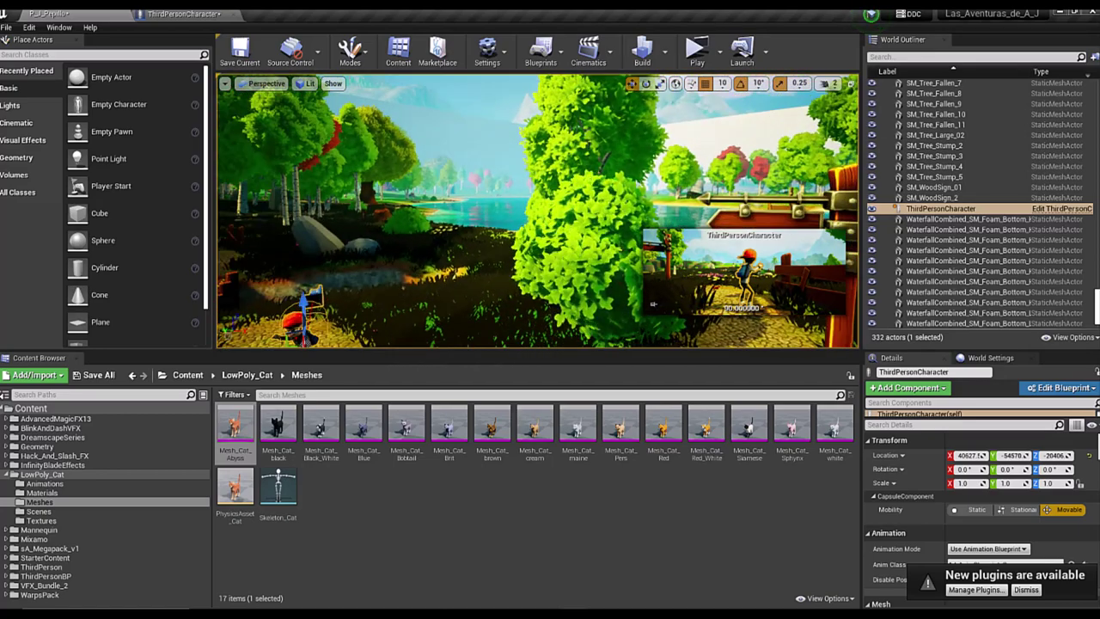
Raise the viewport camera speed to 8 and look across the character and hills
{"action": "right_click_drag", "start_coordinate": [729, 249], "coordinate": [731, 246]}
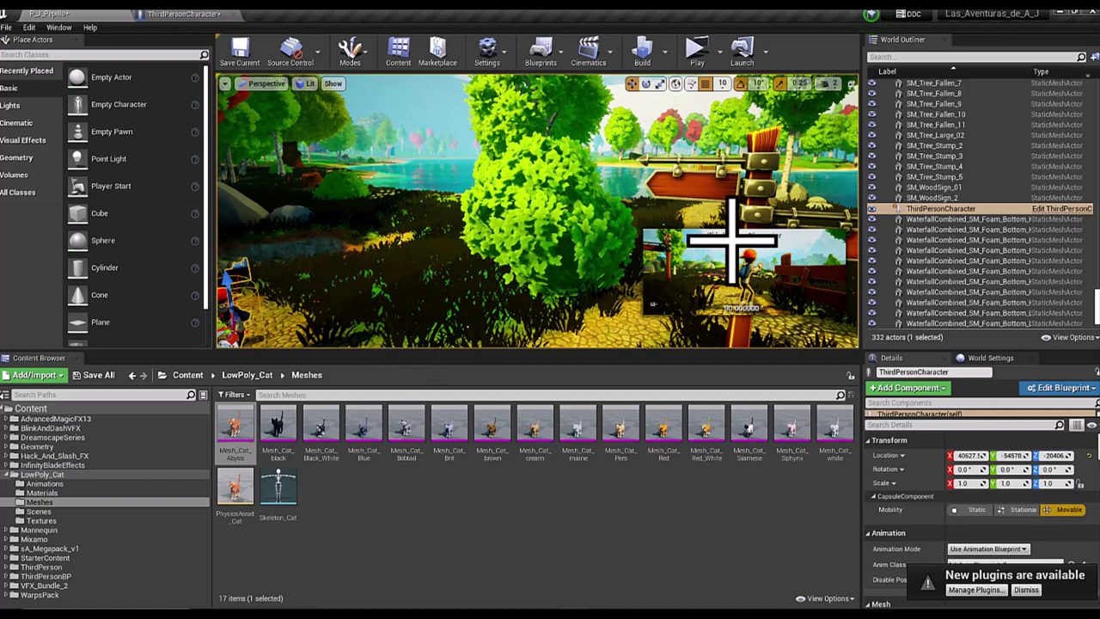
{"action": "left_click", "coordinate": [851, 83]}
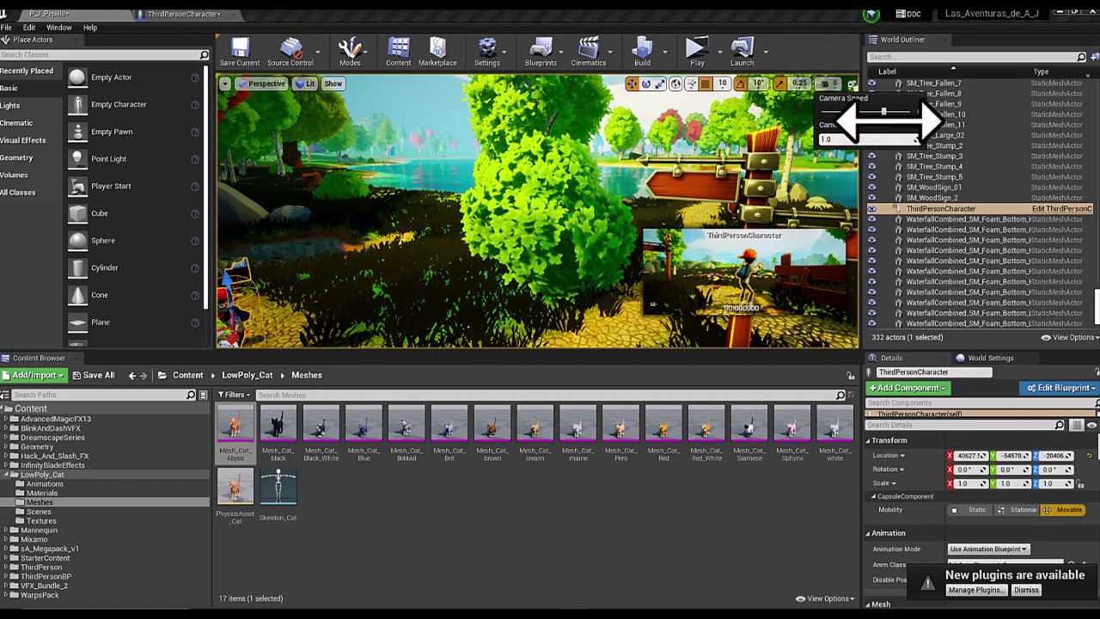
{"action": "left_click_drag", "start_coordinate": [884, 112], "coordinate": [908, 112]}
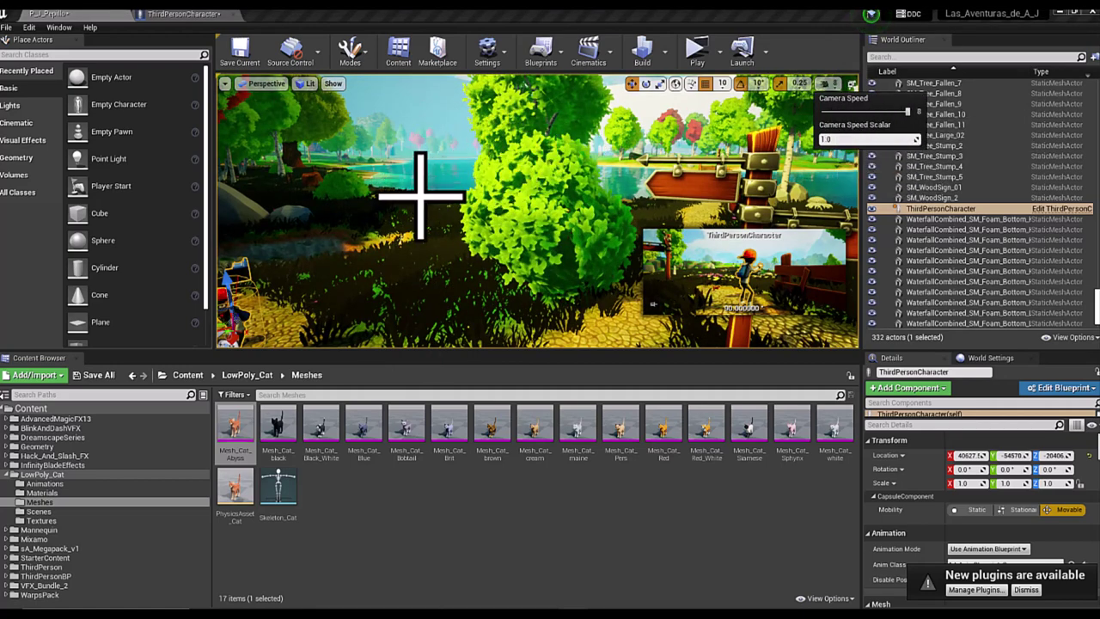
{"action": "mouse_move", "coordinate": [415, 198]}
{"action": "right_mouse_down"}
{"action": "mouse_move", "coordinate": [404, 223]}
{"action": "mouse_move", "coordinate": [533, 210]}
{"action": "right_mouse_up"}
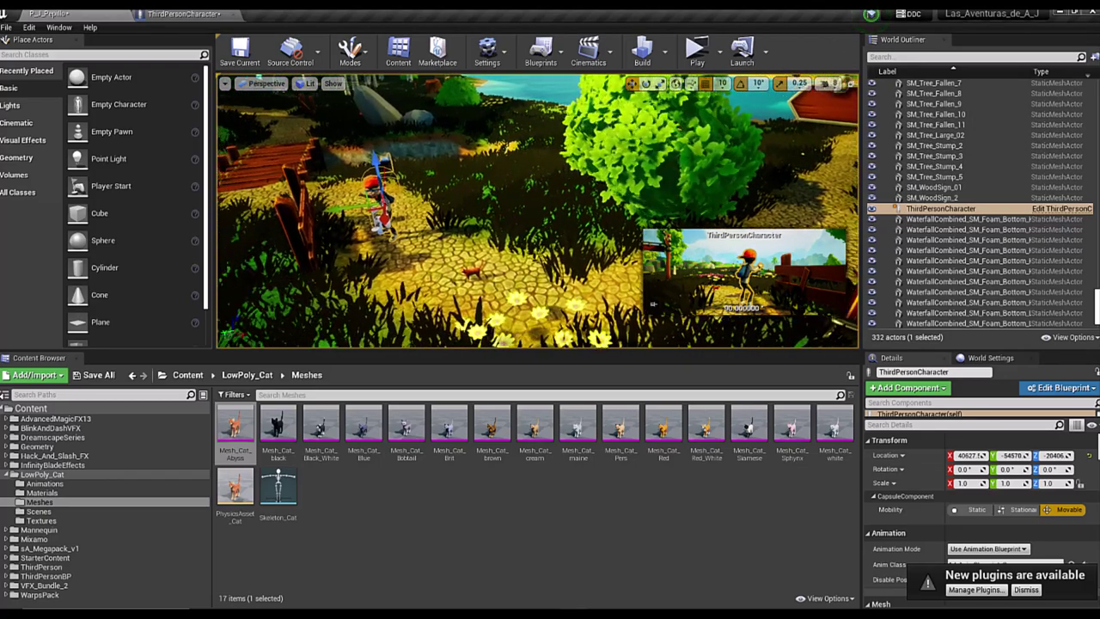
{"action": "mouse_move", "coordinate": [533, 211]}
{"action": "left_mouse_down", "text": "alt"}
{"action": "mouse_move", "coordinate": [447, 164]}
{"action": "mouse_move", "coordinate": [352, 137]}
{"action": "left_mouse_up", "text": "alt"}
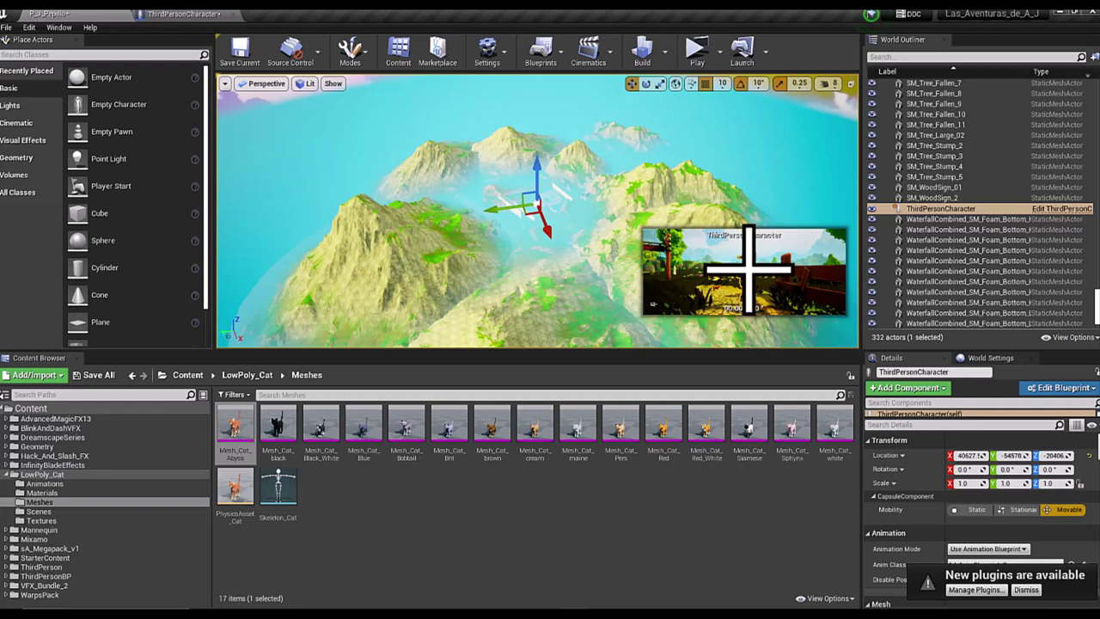
{"action": "left_click", "coordinate": [748, 271]}
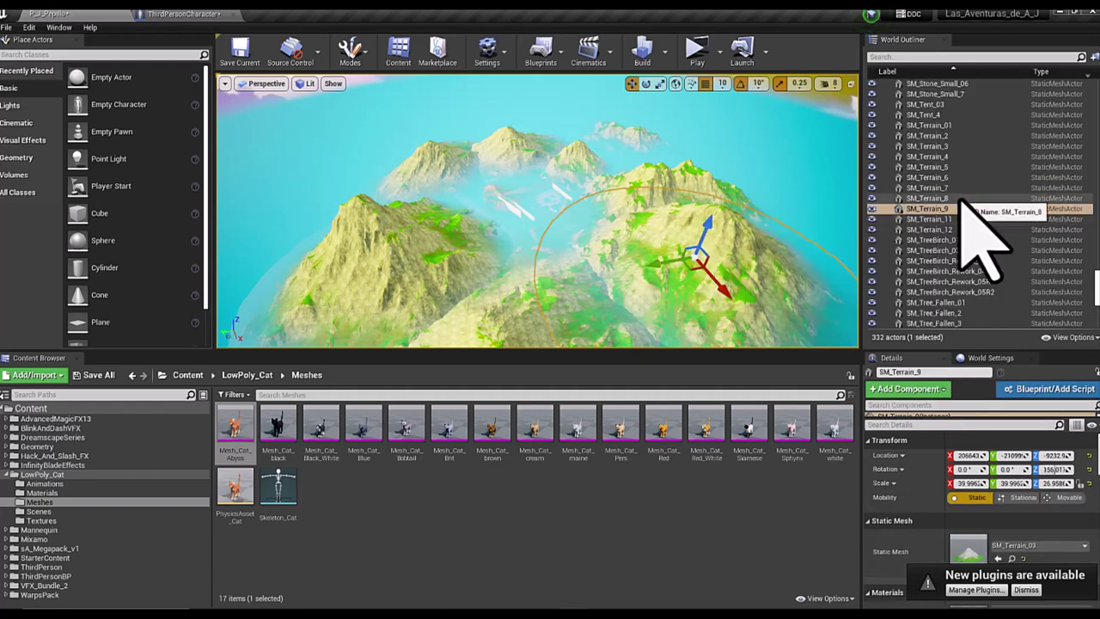
{"action": "scroll", "coordinate": [979, 233], "scroll_direction": "down", "scroll_amount": 5}
{"action": "scroll", "coordinate": [980, 233], "scroll_direction": "down", "scroll_amount": 5}
{"action": "scroll", "coordinate": [980, 232], "scroll_direction": "down", "scroll_amount": 5}
{"action": "scroll", "coordinate": [980, 233], "scroll_direction": "down", "scroll_amount": 5}
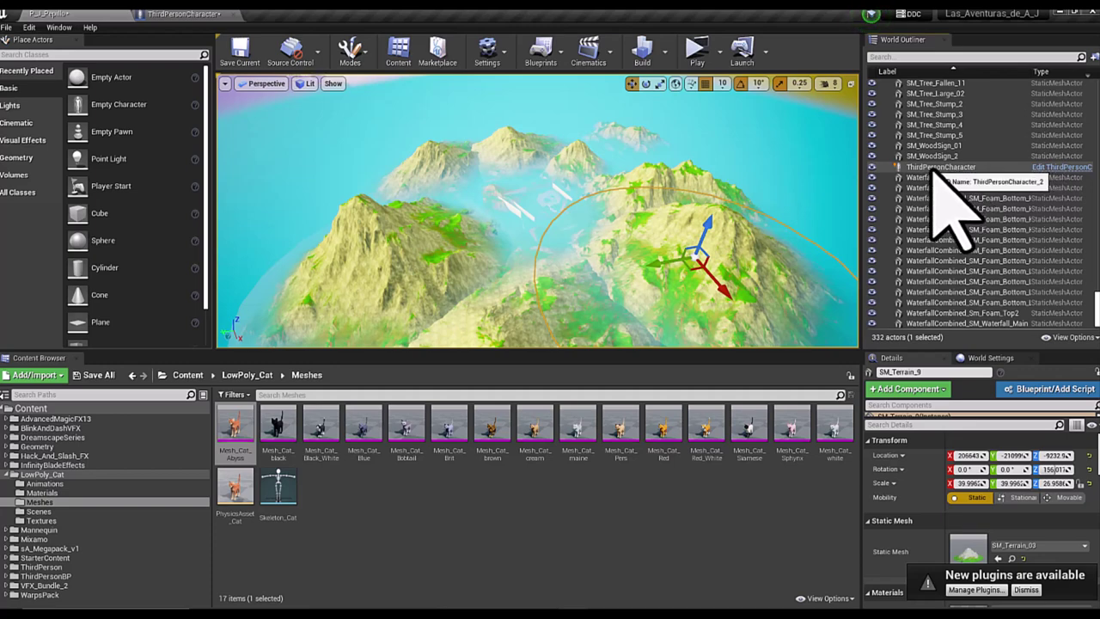
{"action": "left_click", "coordinate": [934, 170]}
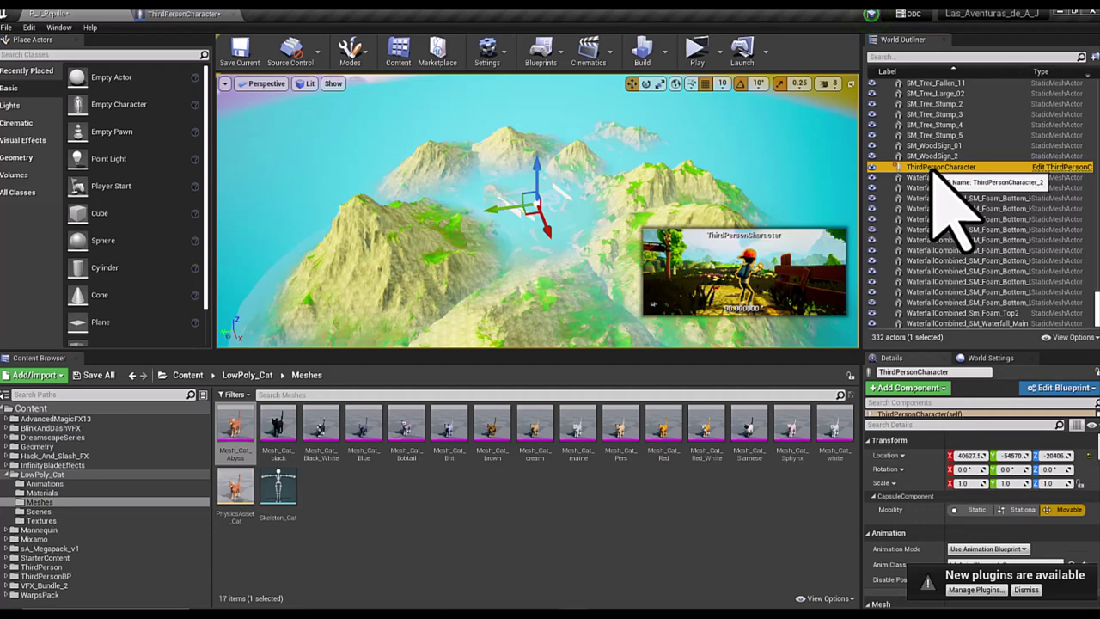
{"action": "right_click_drag", "start_coordinate": [700, 245], "coordinate": [699, 284]}
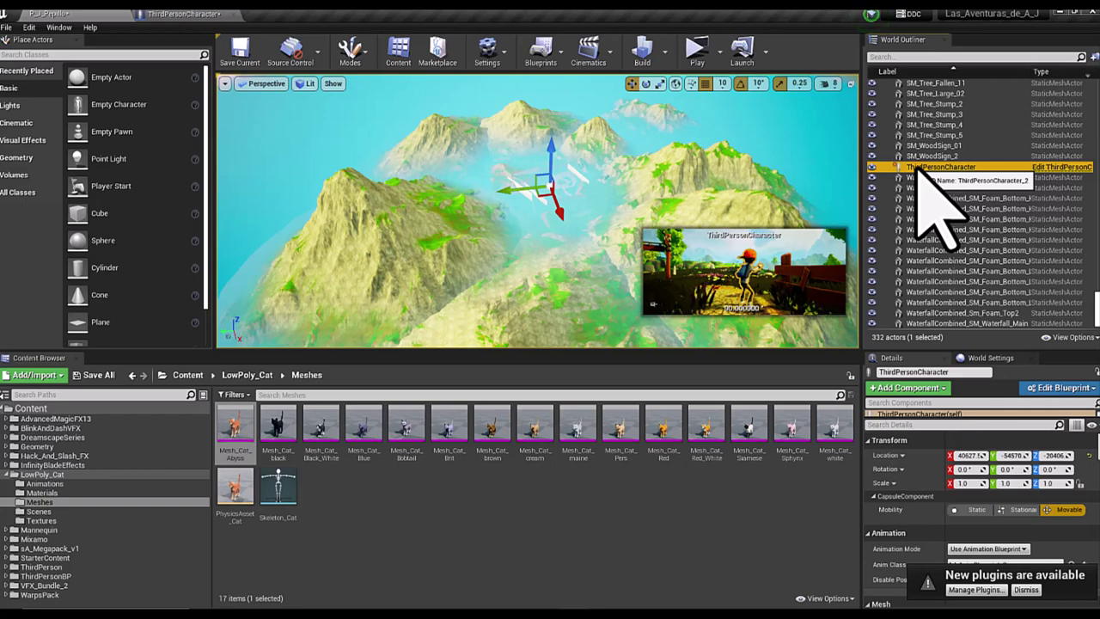
Focus on the character, drop camera speed to 1, move in, and select the PlayerStart beside it
{"action": "double_click", "coordinate": [918, 168]}
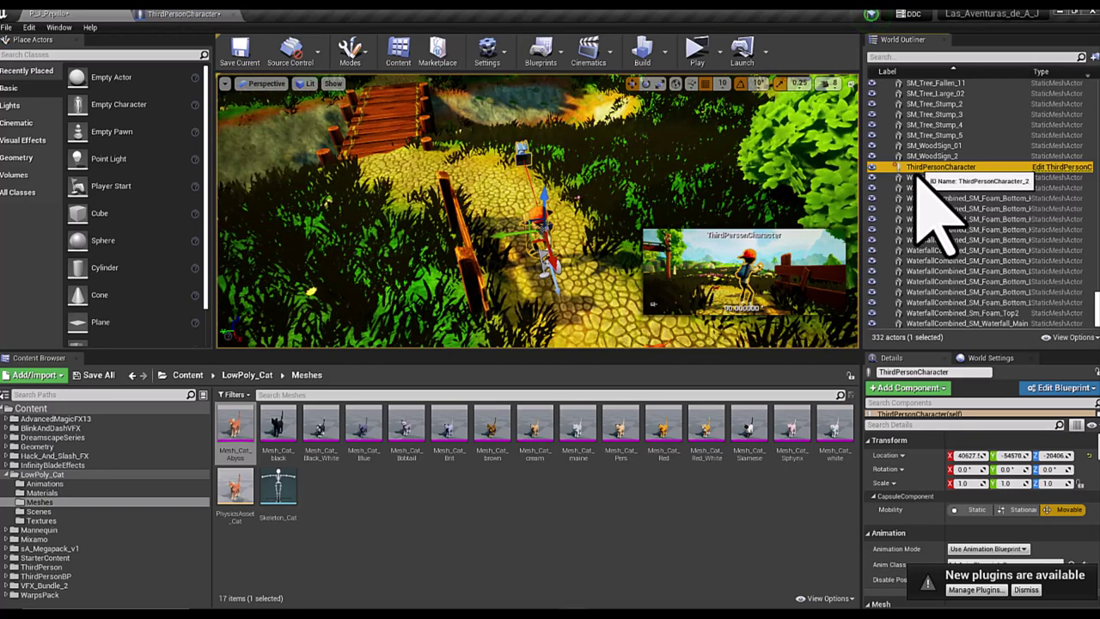
{"action": "left_click", "coordinate": [825, 83]}
{"action": "left_click_drag", "start_coordinate": [840, 113], "coordinate": [825, 113]}
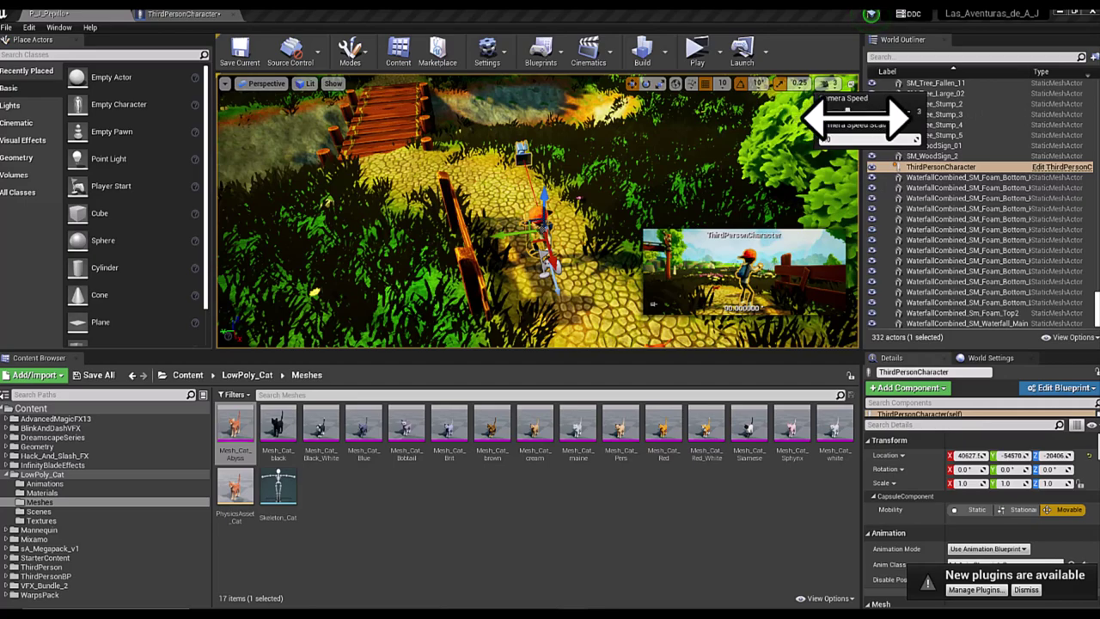
{"action": "right_click_drag", "start_coordinate": [776, 169], "coordinate": [776, 169]}
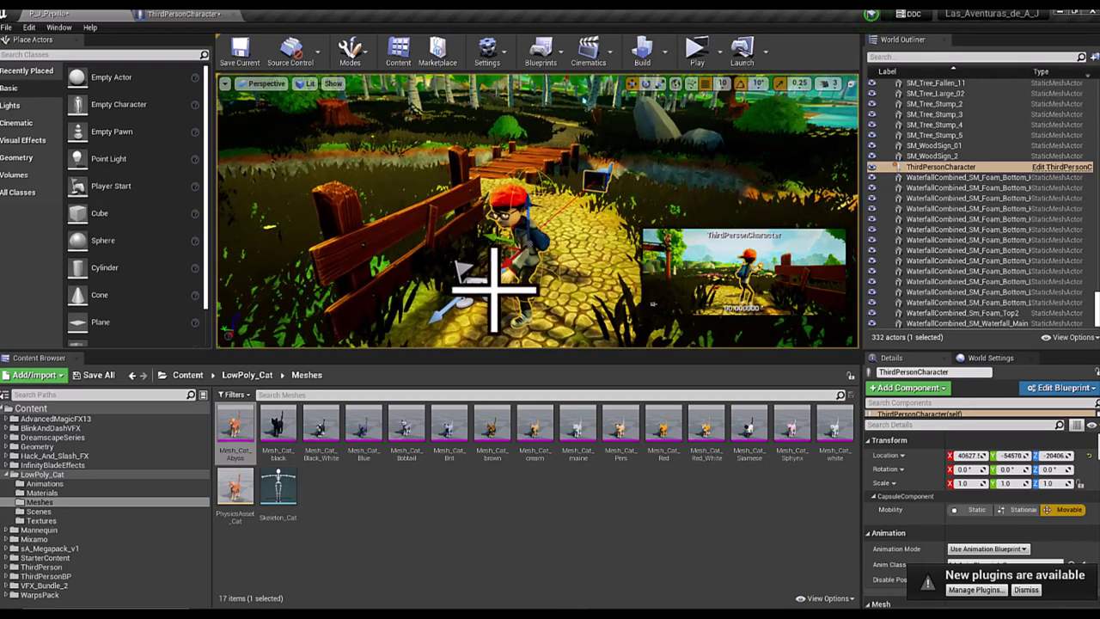
{"action": "left_click", "coordinate": [478, 286]}
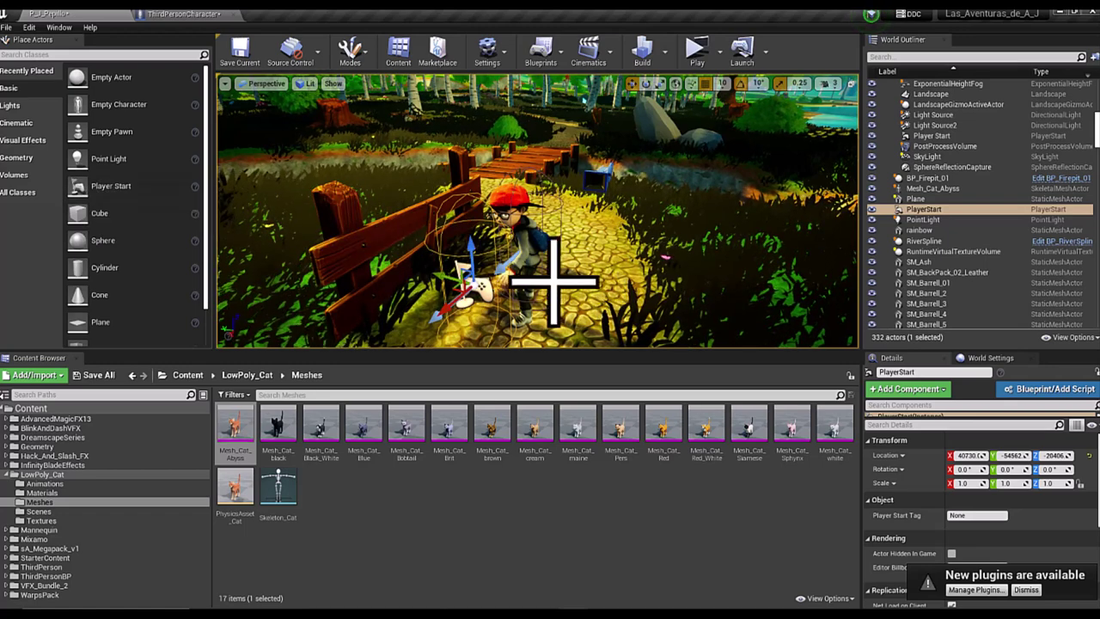
{"action": "scroll", "coordinate": [557, 281], "scroll_direction": "down", "scroll_amount": 2}
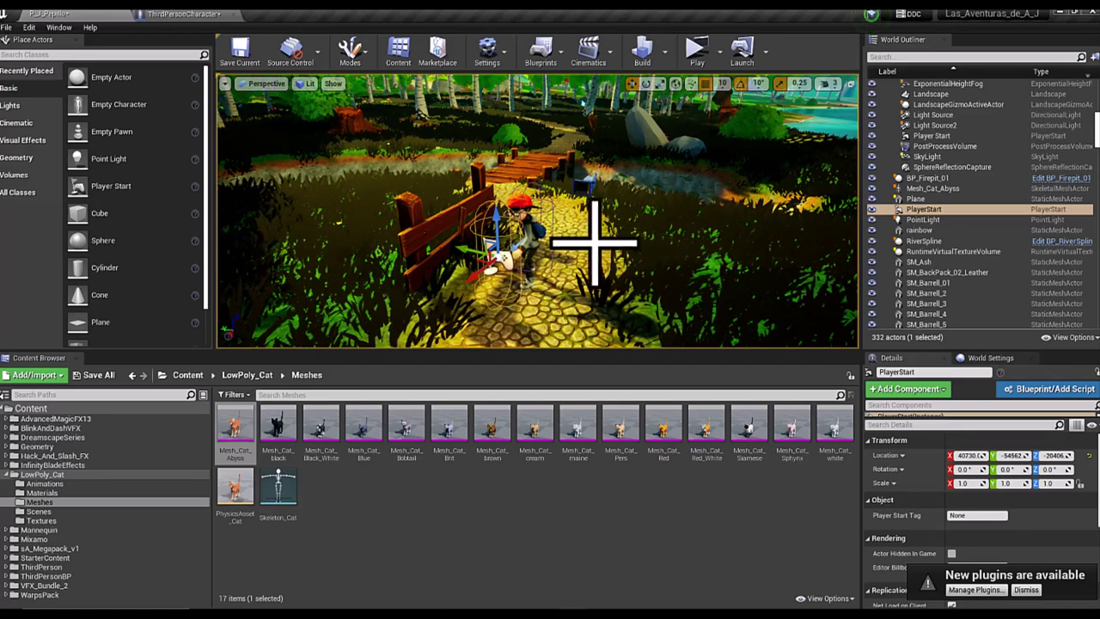
{"action": "scroll", "coordinate": [619, 250], "scroll_direction": "down", "scroll_amount": 1}
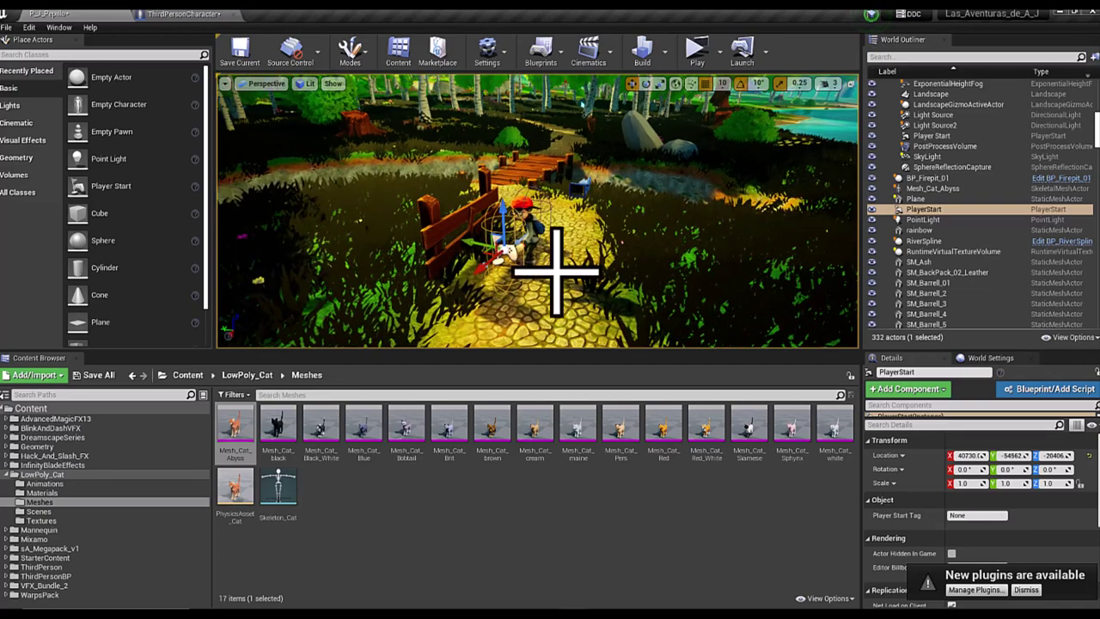
{"action": "scroll", "coordinate": [565, 262], "scroll_direction": "up", "scroll_amount": 1}
{"action": "mouse_move", "coordinate": [574, 257]}
{"action": "right_mouse_down"}
{"action": "mouse_move", "coordinate": [550, 249]}
{"action": "mouse_move", "coordinate": [567, 241]}
{"action": "right_mouse_up"}
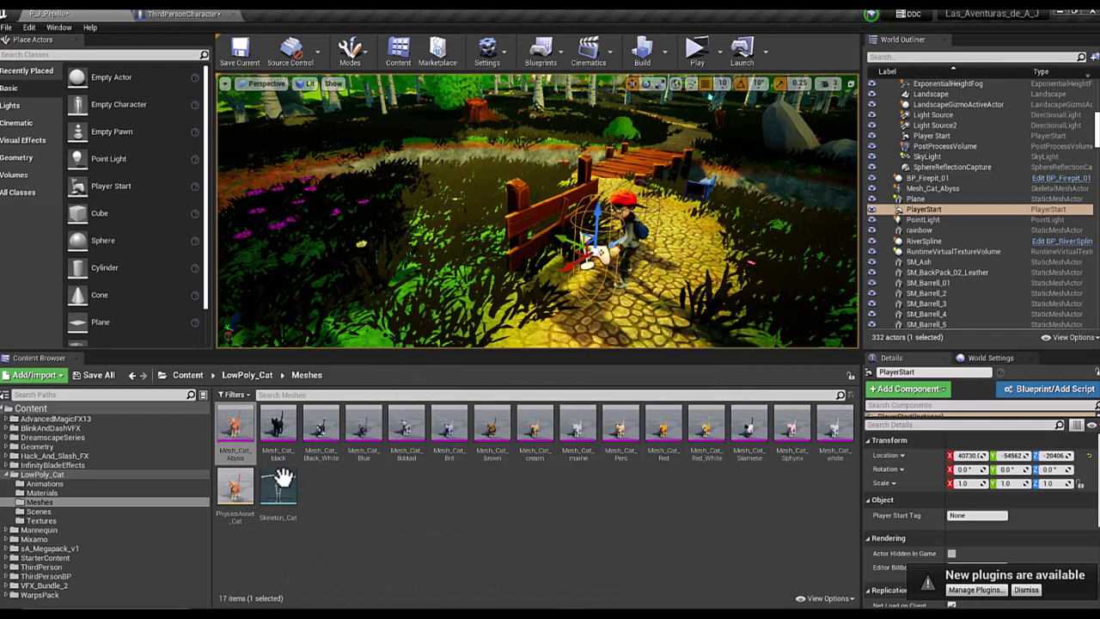
{"action": "mouse_move", "coordinate": [234, 419]}
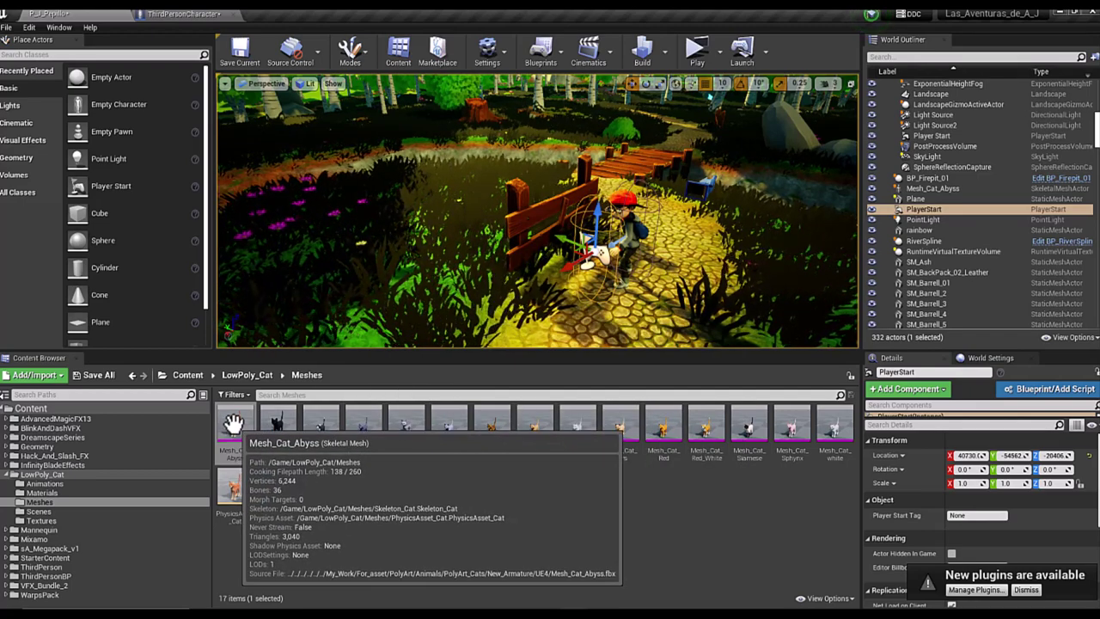
{"action": "left_click_drag", "start_coordinate": [234, 419], "coordinate": [281, 249]}
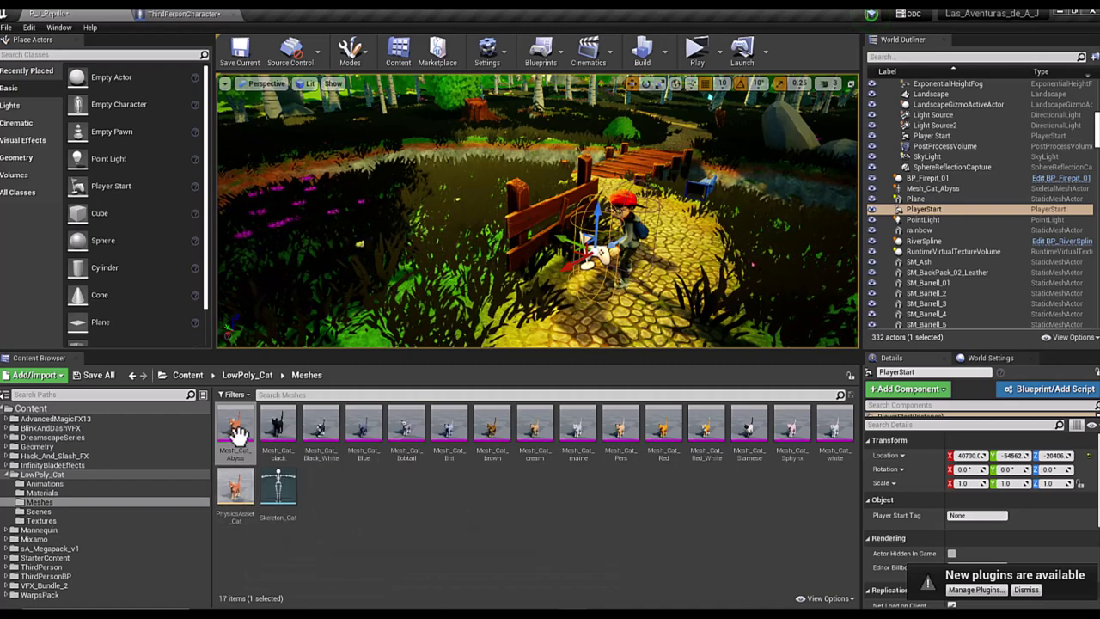
{"action": "mouse_move", "coordinate": [236, 423]}
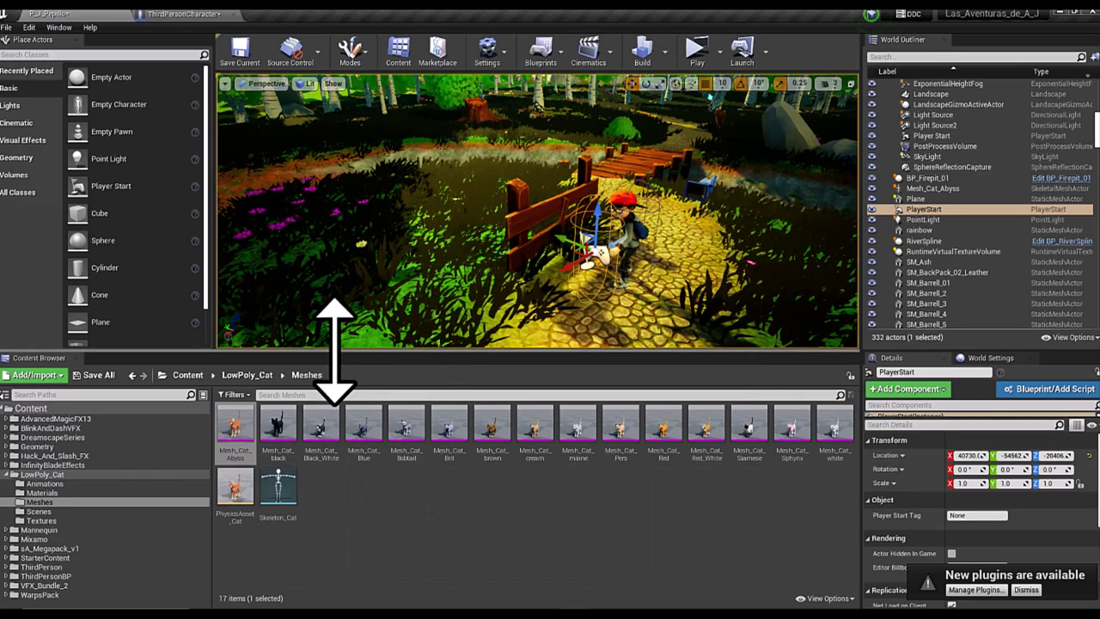
Enlarge the viewport, navigate toward the bridge, and select the Mesh_Cat_Abyss cat by the fence
{"action": "left_click_drag", "start_coordinate": [334, 352], "coordinate": [323, 513]}
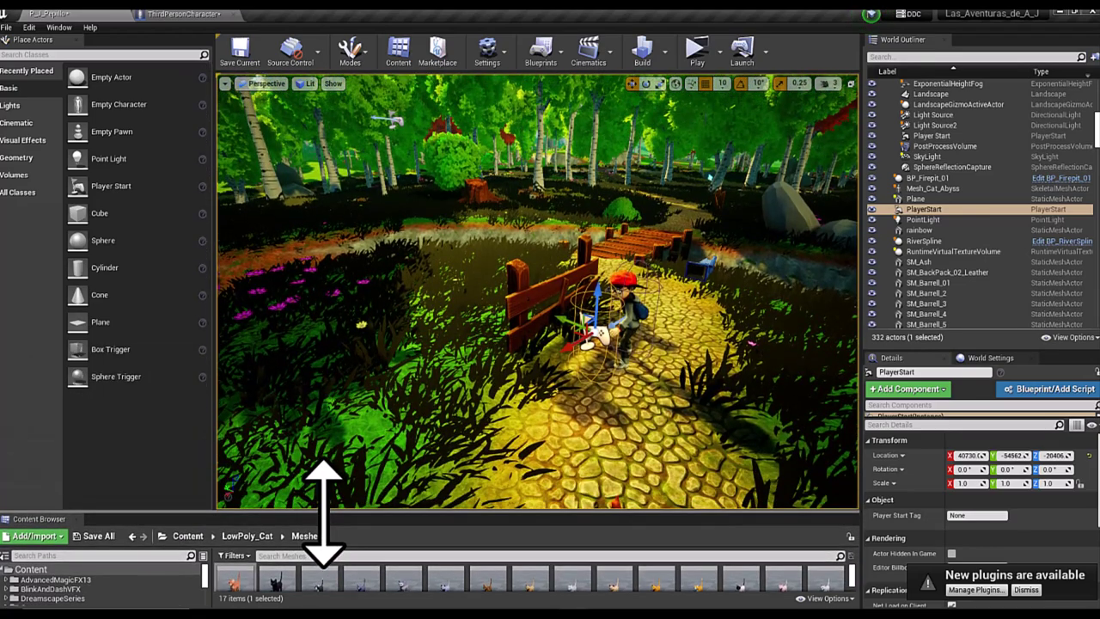
{"action": "scroll", "coordinate": [369, 435], "scroll_direction": "down", "scroll_amount": 3}
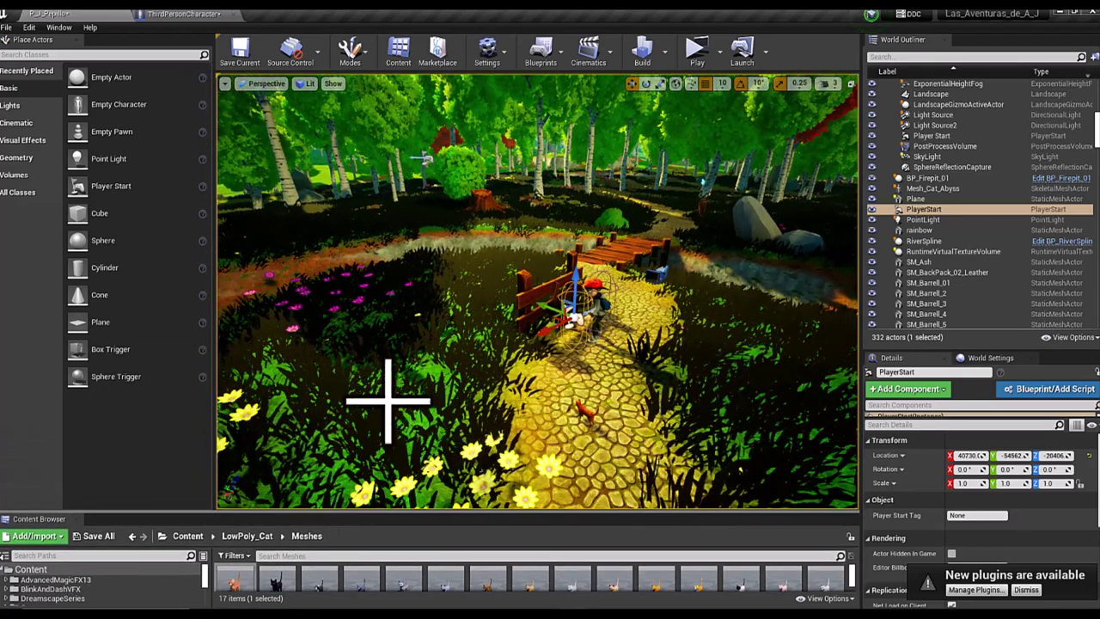
{"action": "right_click_drag", "start_coordinate": [420, 404], "coordinate": [370, 404]}
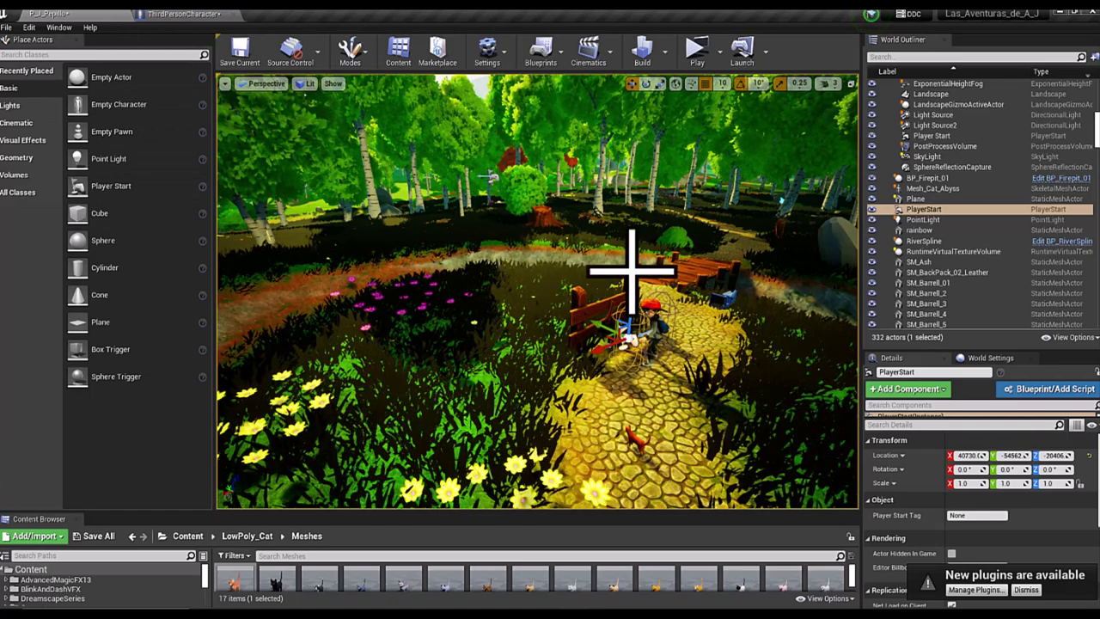
{"action": "left_click_drag", "start_coordinate": [643, 341], "coordinate": [655, 319]}
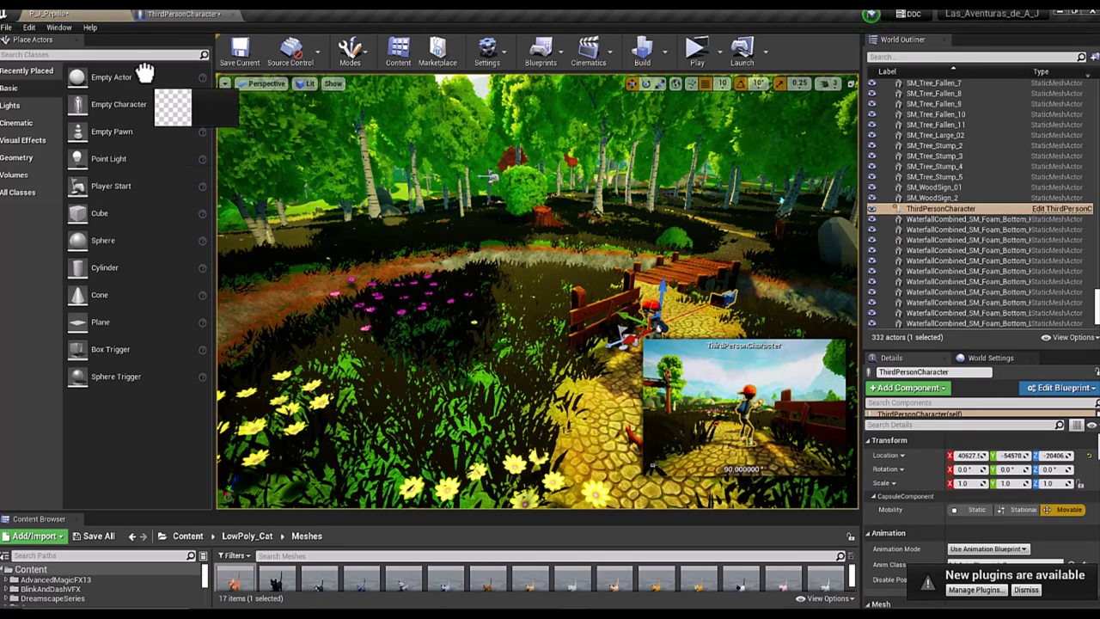
{"action": "mouse_move", "coordinate": [144, 73]}
{"action": "left_mouse_down"}
{"action": "mouse_move", "coordinate": [102, 78]}
{"action": "mouse_move", "coordinate": [372, 374]}
{"action": "left_mouse_up"}
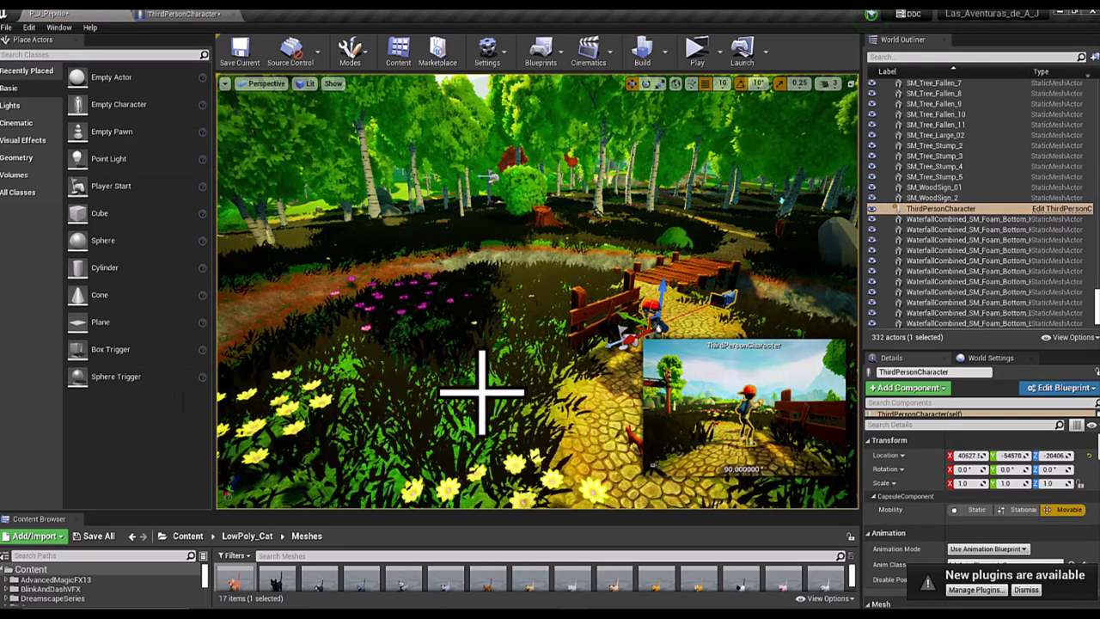
{"action": "right_click_drag", "start_coordinate": [451, 396], "coordinate": [412, 395]}
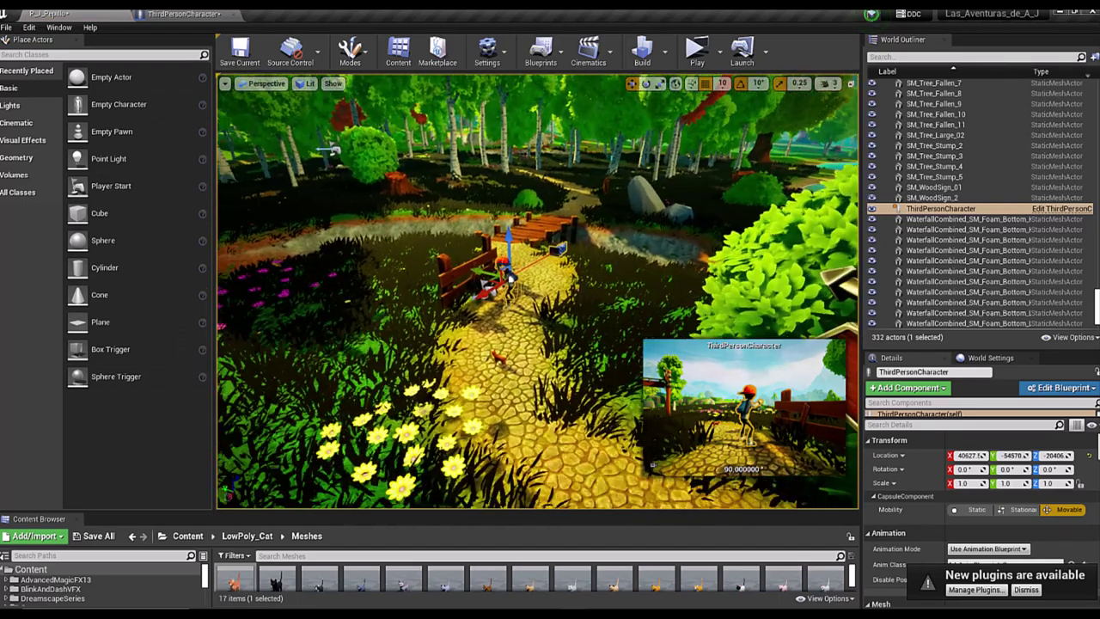
{"action": "scroll", "coordinate": [521, 418], "scroll_direction": "up", "scroll_amount": 2}
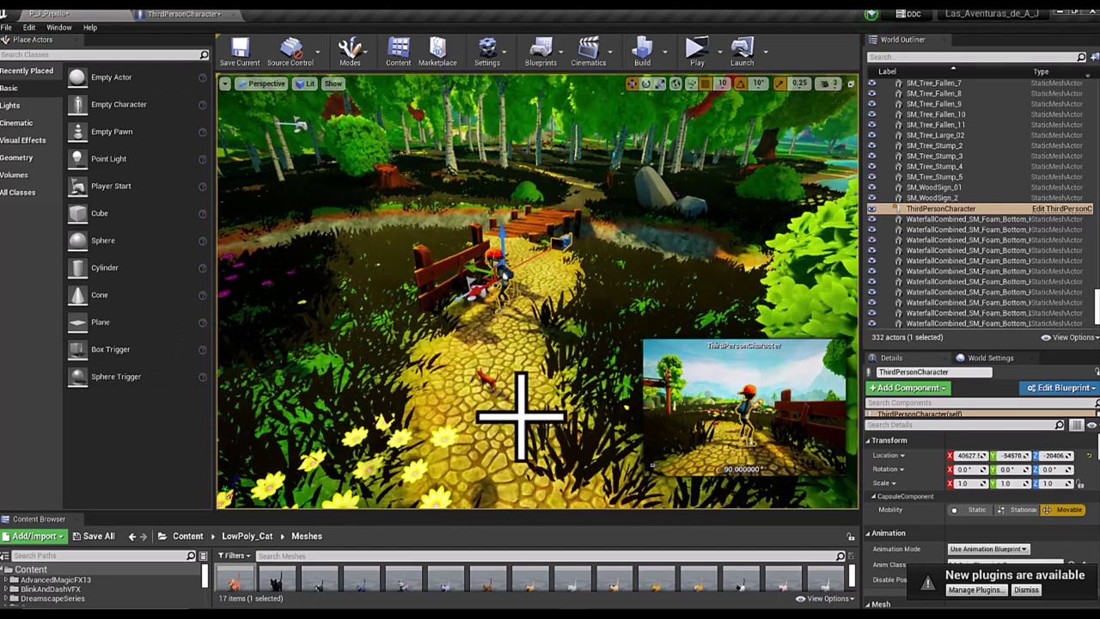
{"action": "scroll", "coordinate": [521, 418], "scroll_direction": "up", "scroll_amount": 2}
{"action": "scroll", "coordinate": [496, 382], "scroll_direction": "down", "scroll_amount": 3}
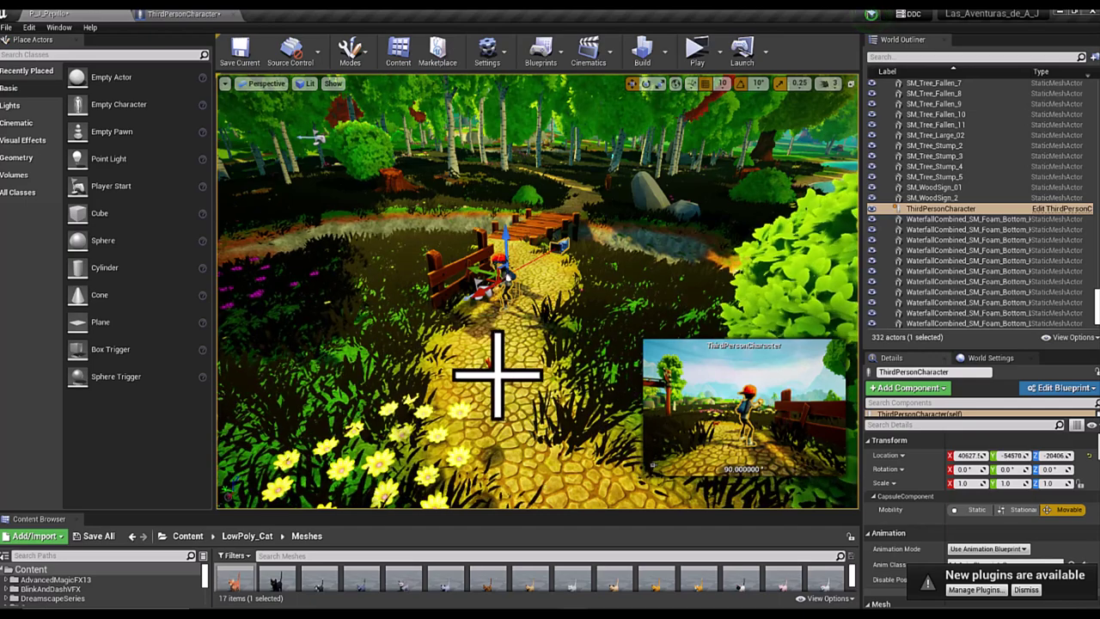
{"action": "left_click", "coordinate": [502, 375]}
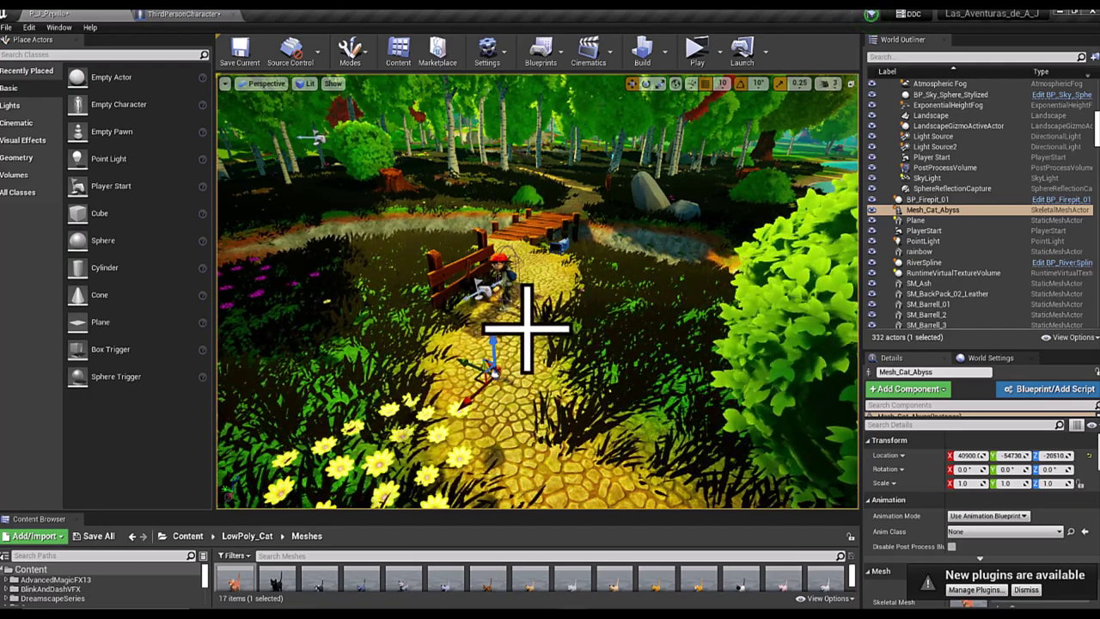
{"action": "scroll", "coordinate": [526, 326], "scroll_direction": "down", "scroll_amount": 1}
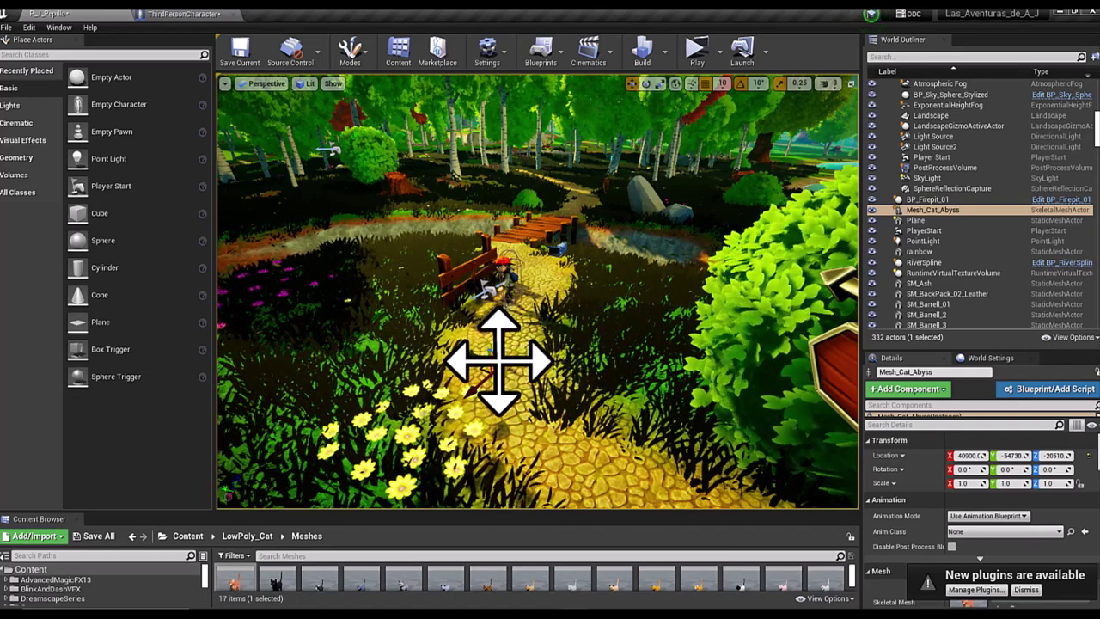
{"action": "mouse_move", "coordinate": [503, 366]}
{"action": "left_mouse_down"}
{"action": "mouse_move", "coordinate": [512, 277]}
{"action": "mouse_move", "coordinate": [483, 262]}
{"action": "left_mouse_up"}
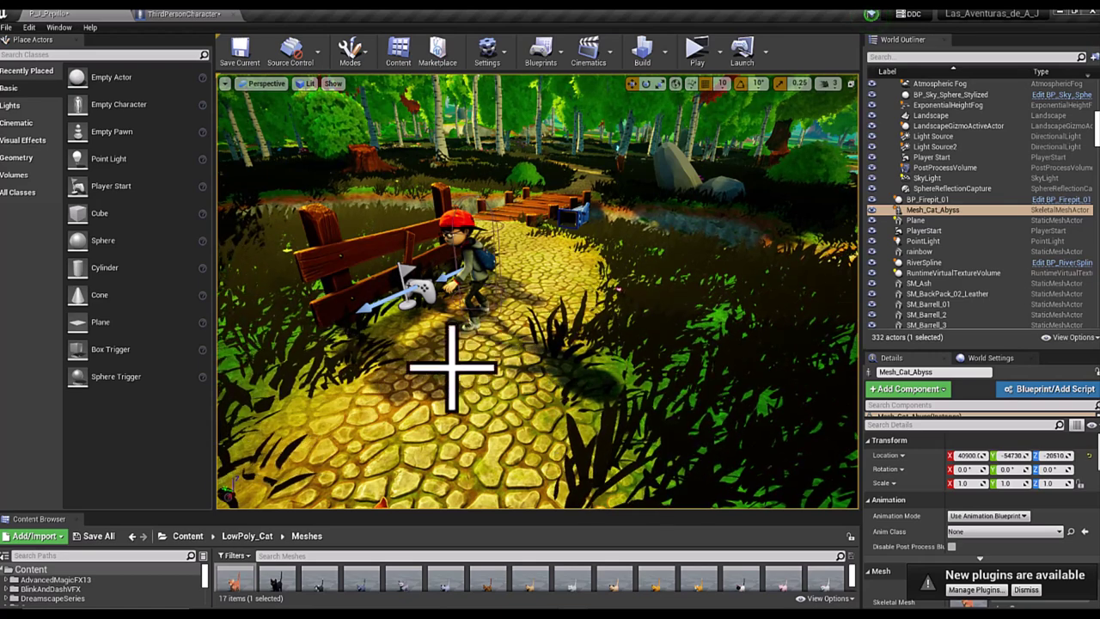
{"action": "scroll", "coordinate": [456, 373], "scroll_direction": "down", "scroll_amount": 2}
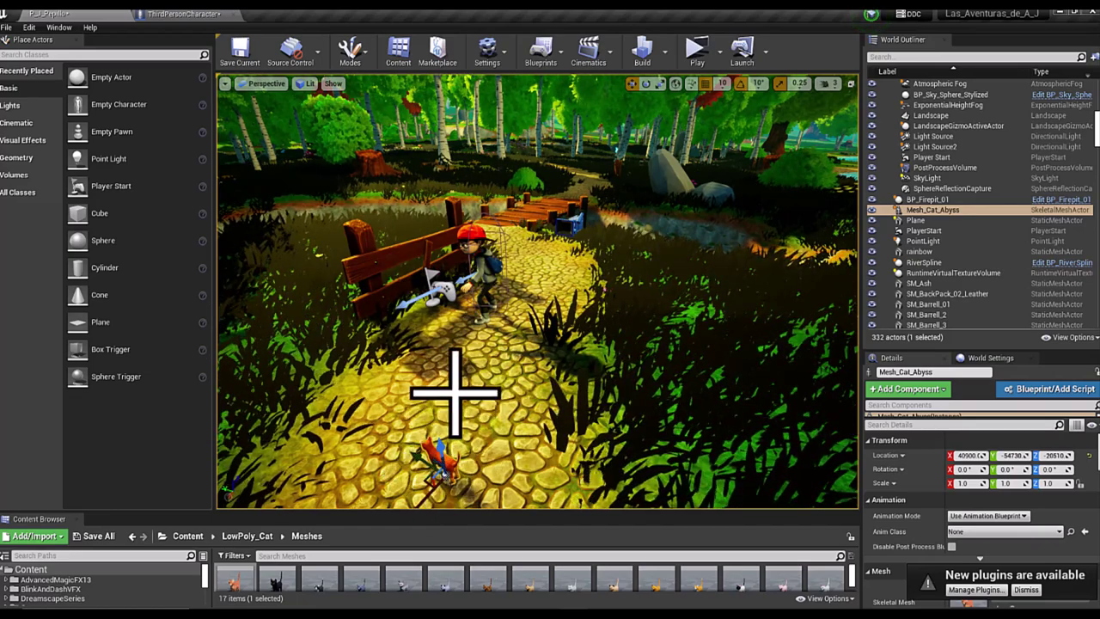
{"action": "scroll", "coordinate": [465, 367], "scroll_direction": "up", "scroll_amount": 1}
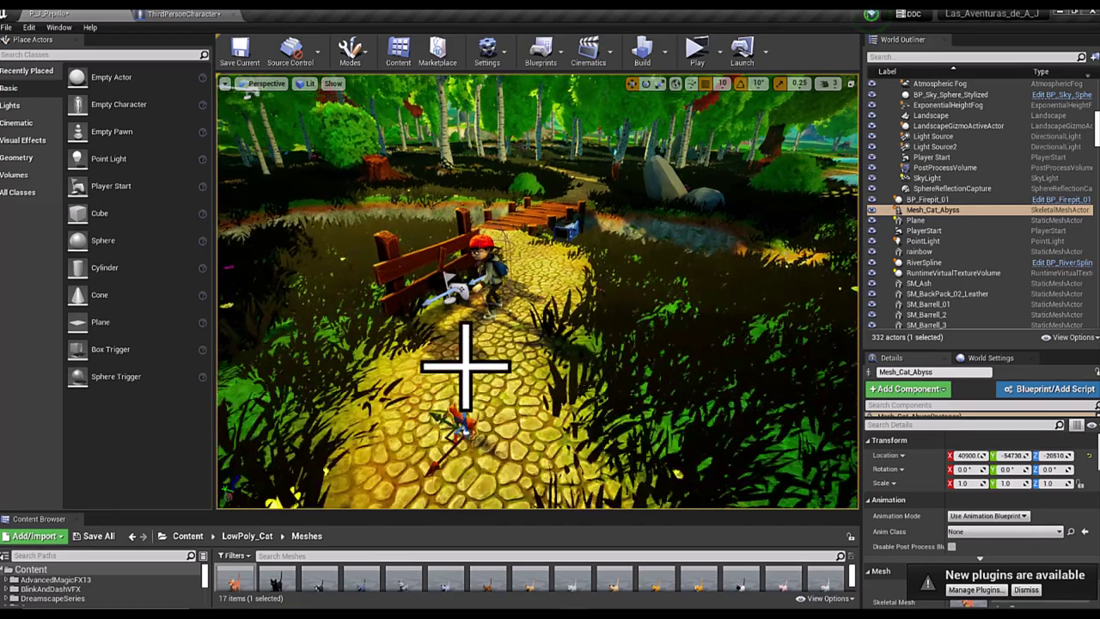
{"action": "scroll", "coordinate": [465, 367], "scroll_direction": "up", "scroll_amount": 1}
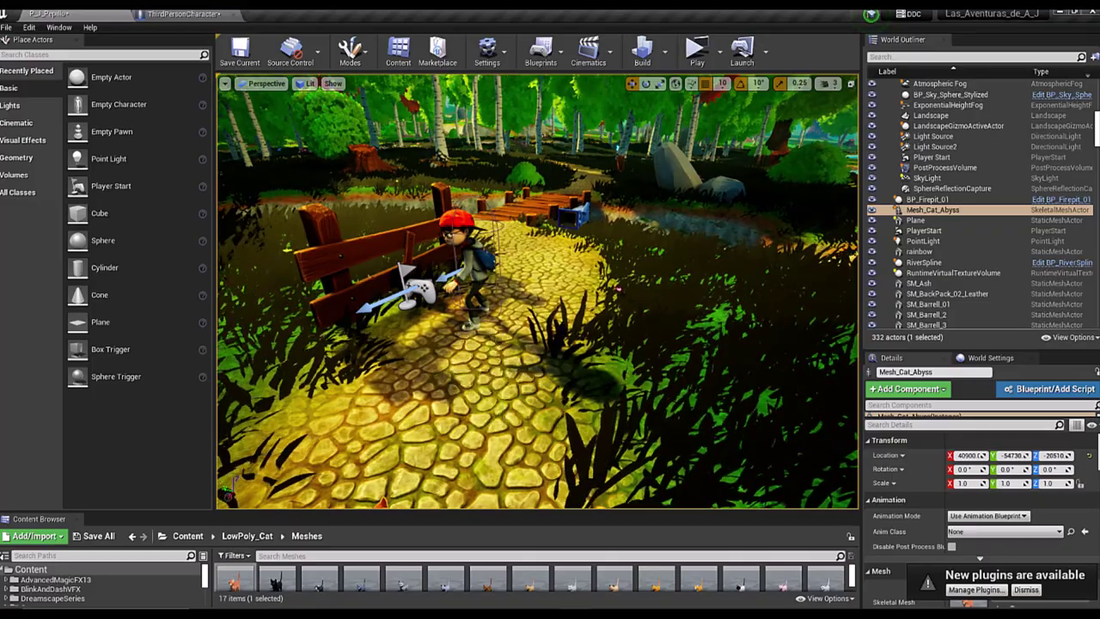
{"action": "mouse_move", "coordinate": [465, 367]}
{"action": "left_mouse_down"}
{"action": "mouse_move", "coordinate": [451, 413]}
{"action": "mouse_move", "coordinate": [508, 380]}
{"action": "left_mouse_up"}
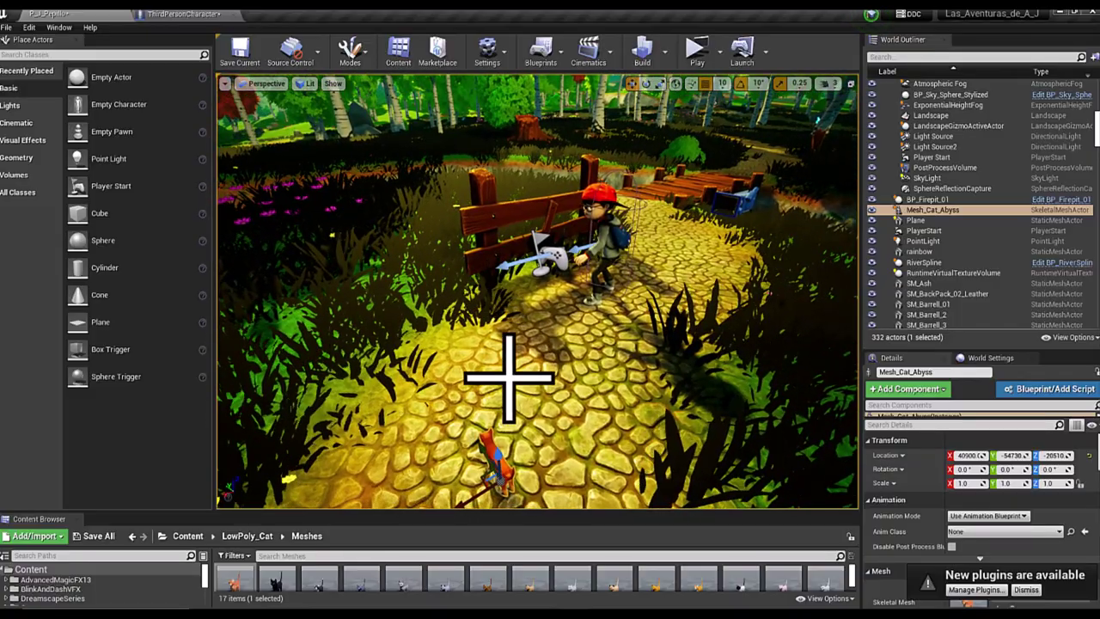